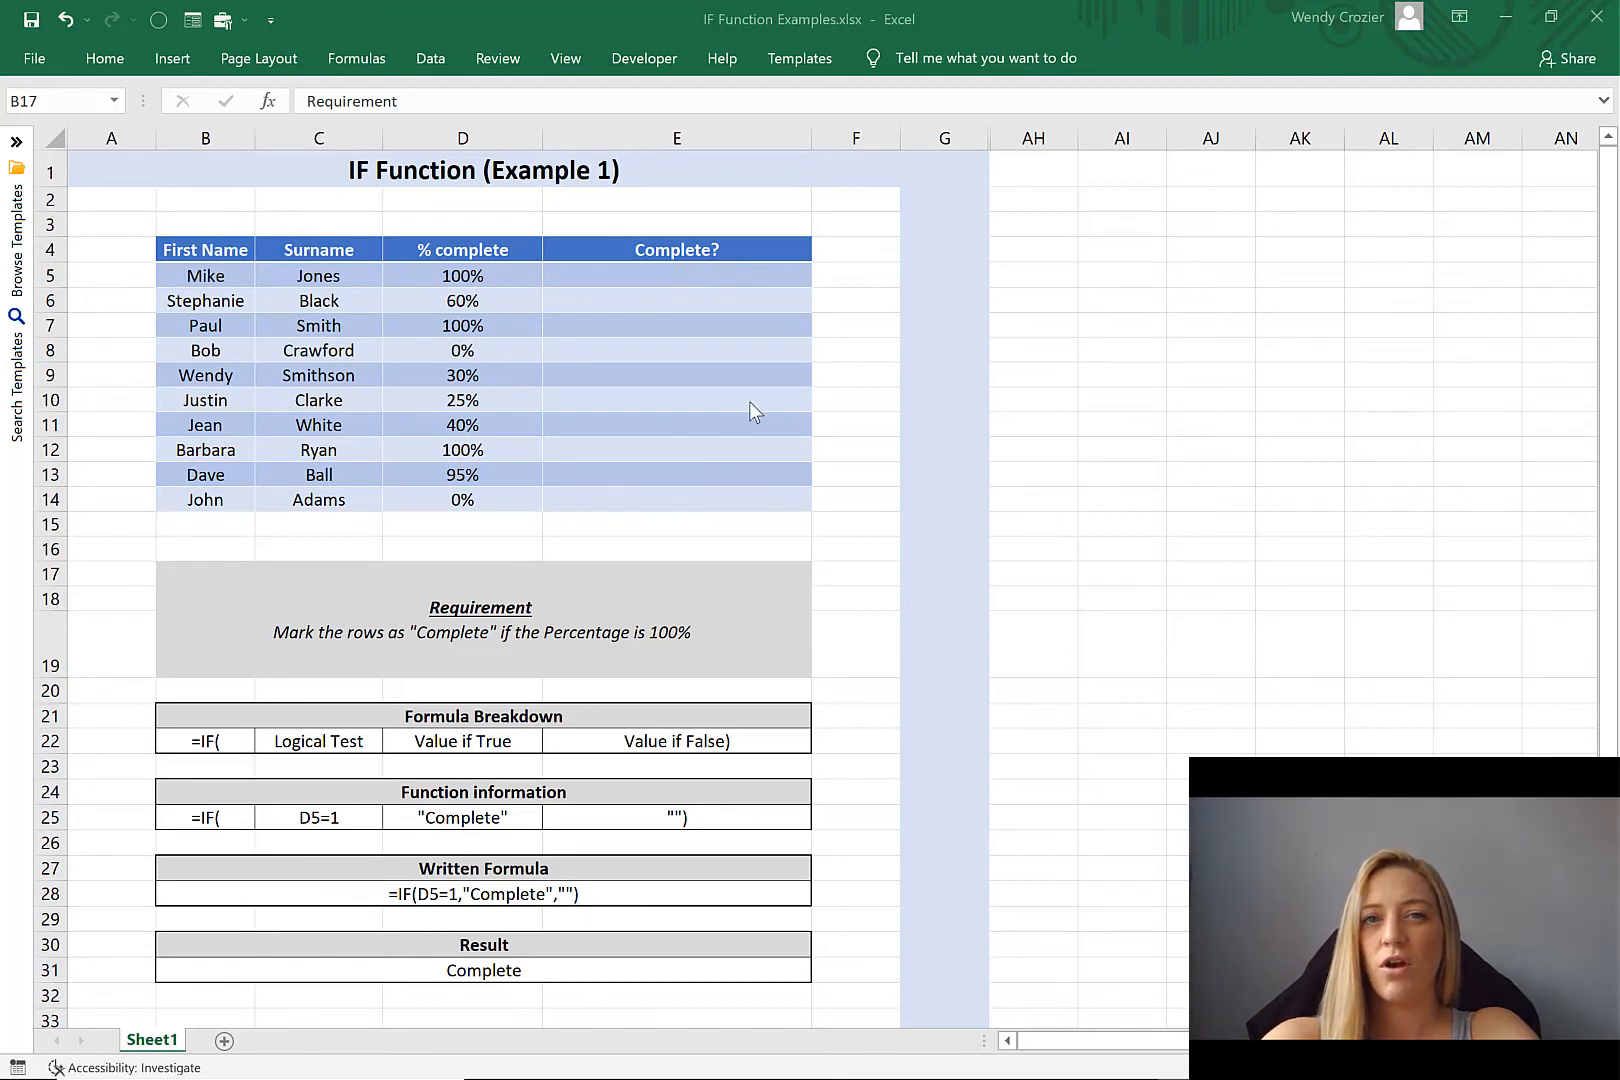
- Enter the formula =IF(D5=1,"Complete","") in cell E5 of the Example 1 table
{"action": "left_click", "coordinate": [604, 274]}
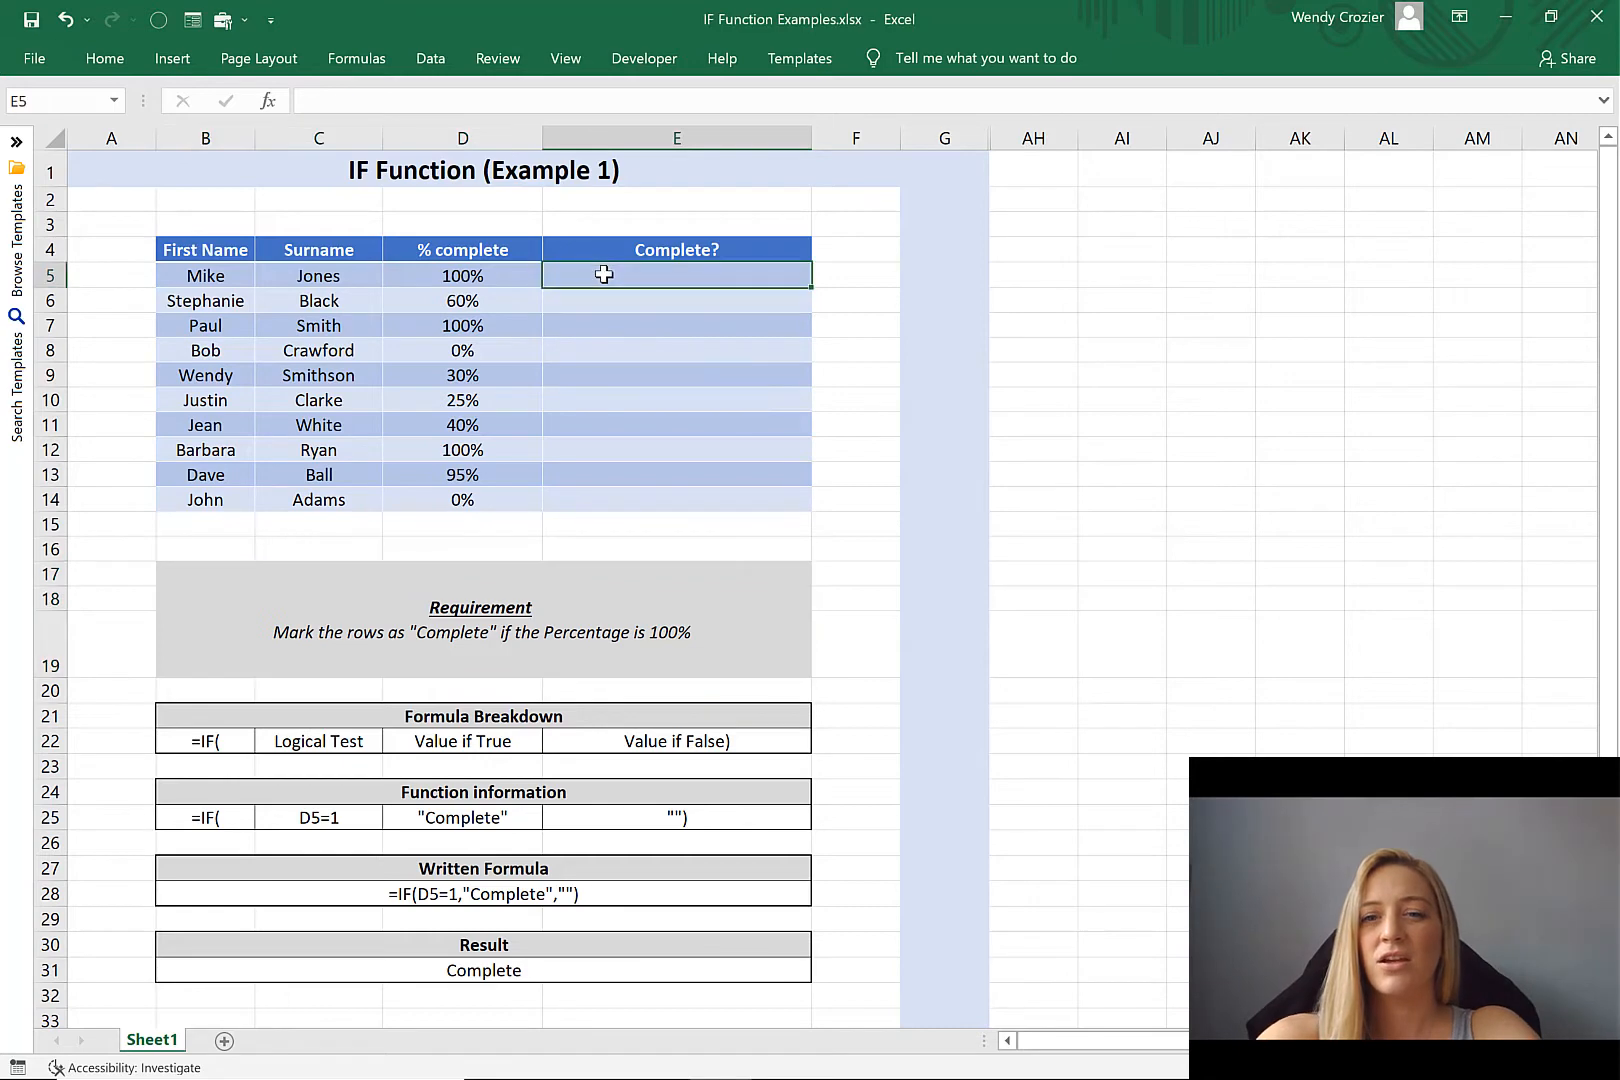
{"action": "type", "text": "=if"}
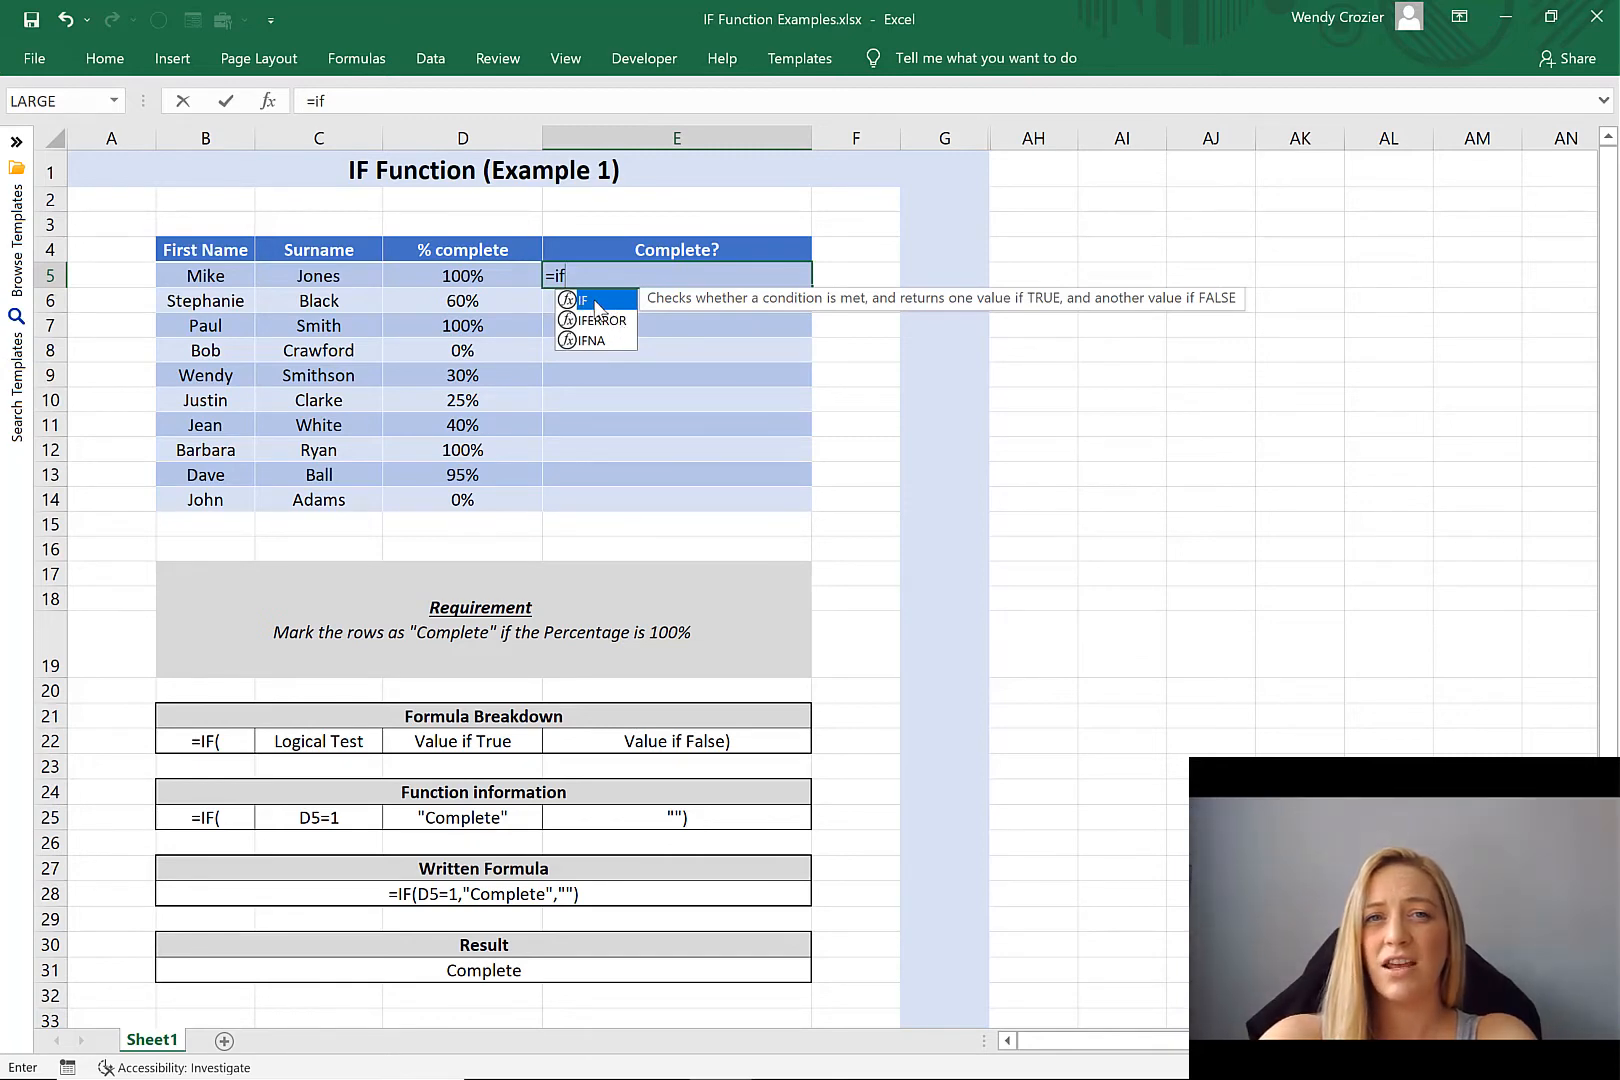
{"action": "type", "text": "("}
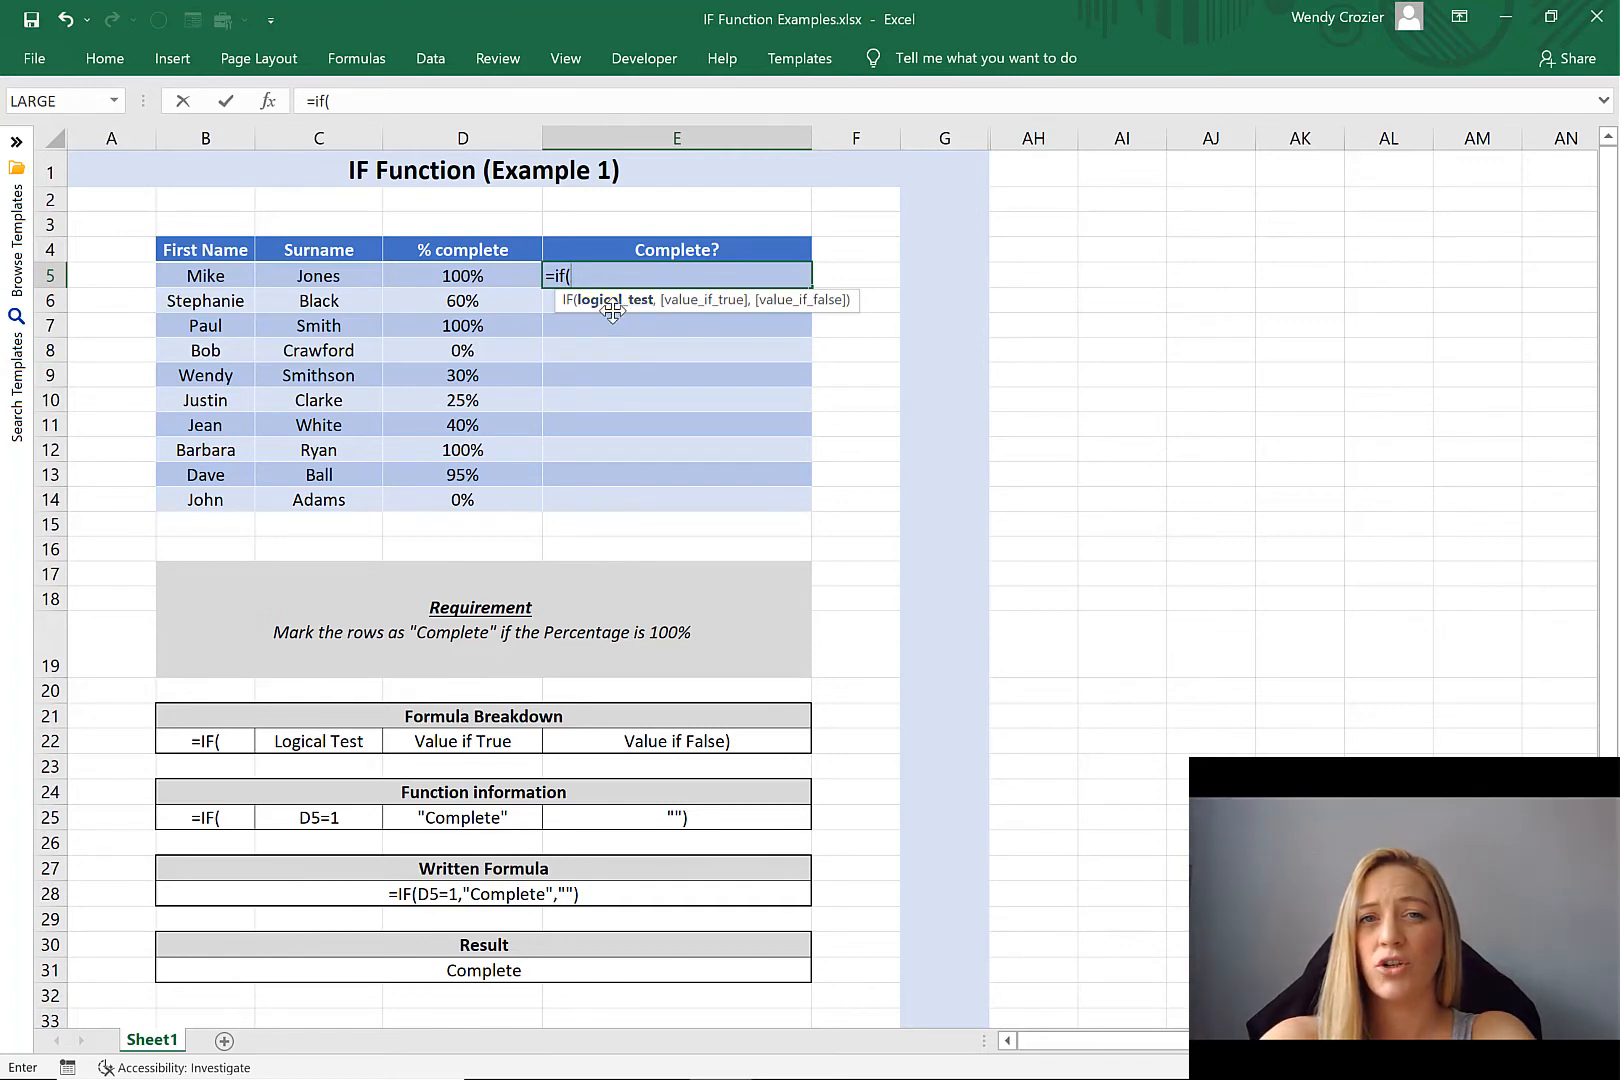
{"action": "left_click", "coordinate": [445, 275]}
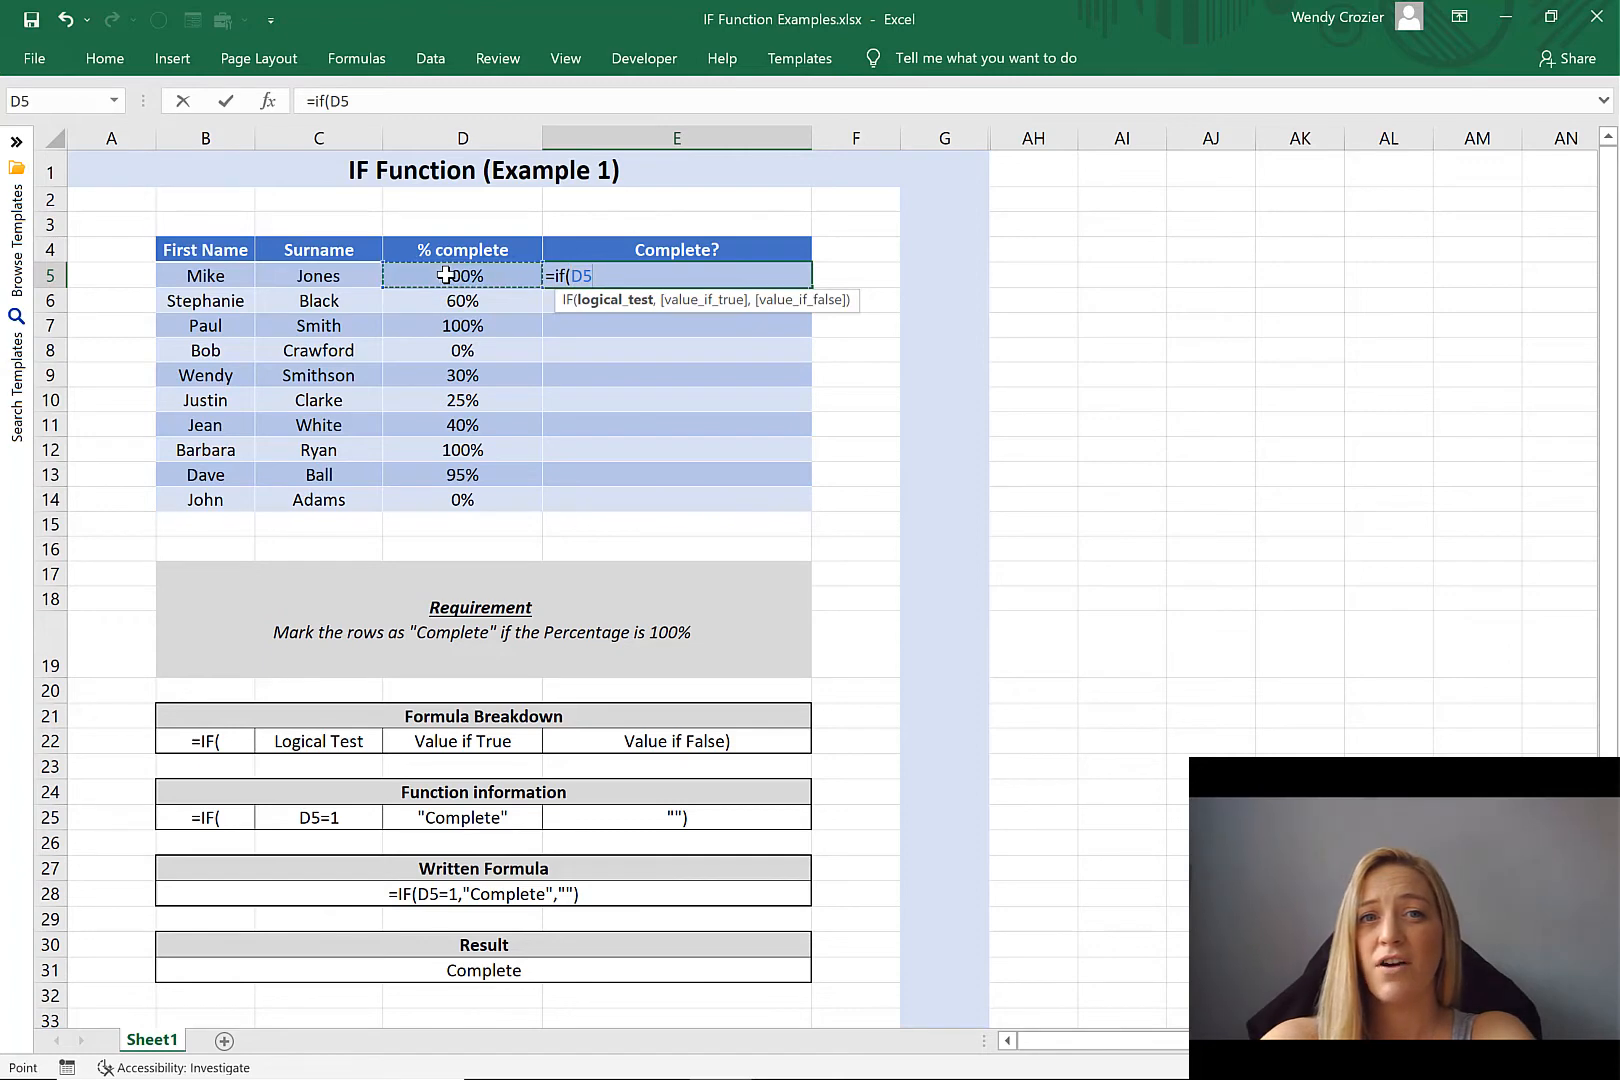
{"action": "type", "text": "=1"}
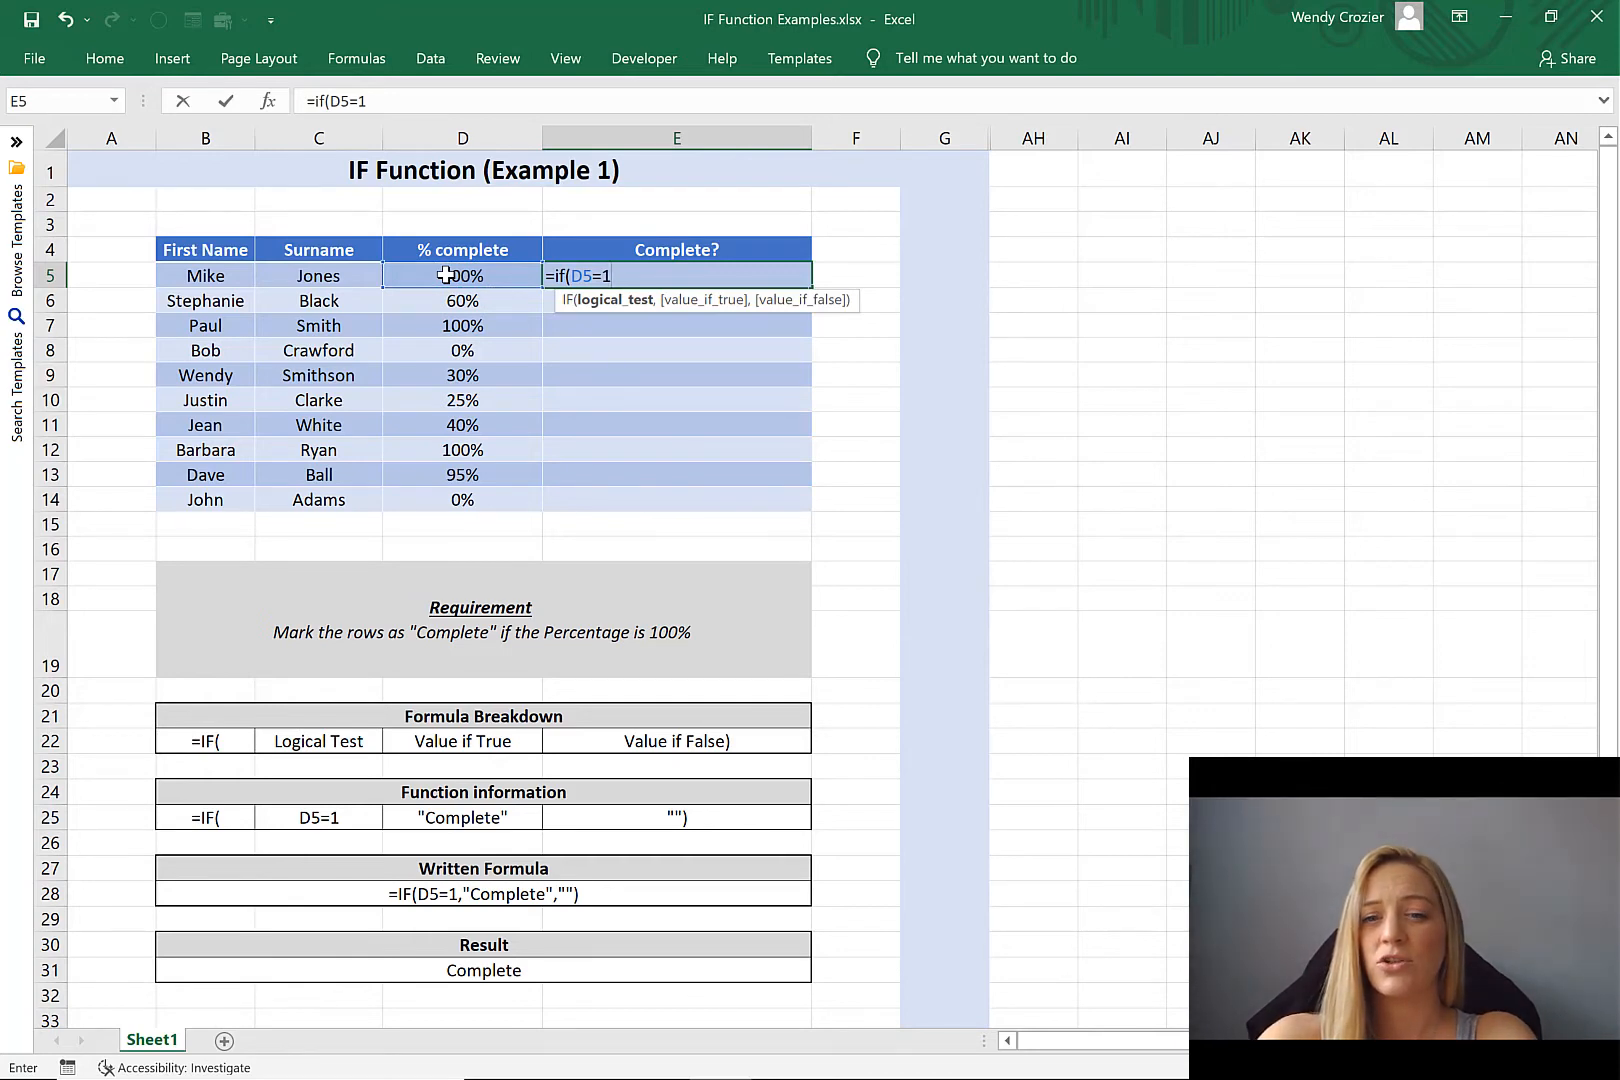
{"action": "type", "text": ","}
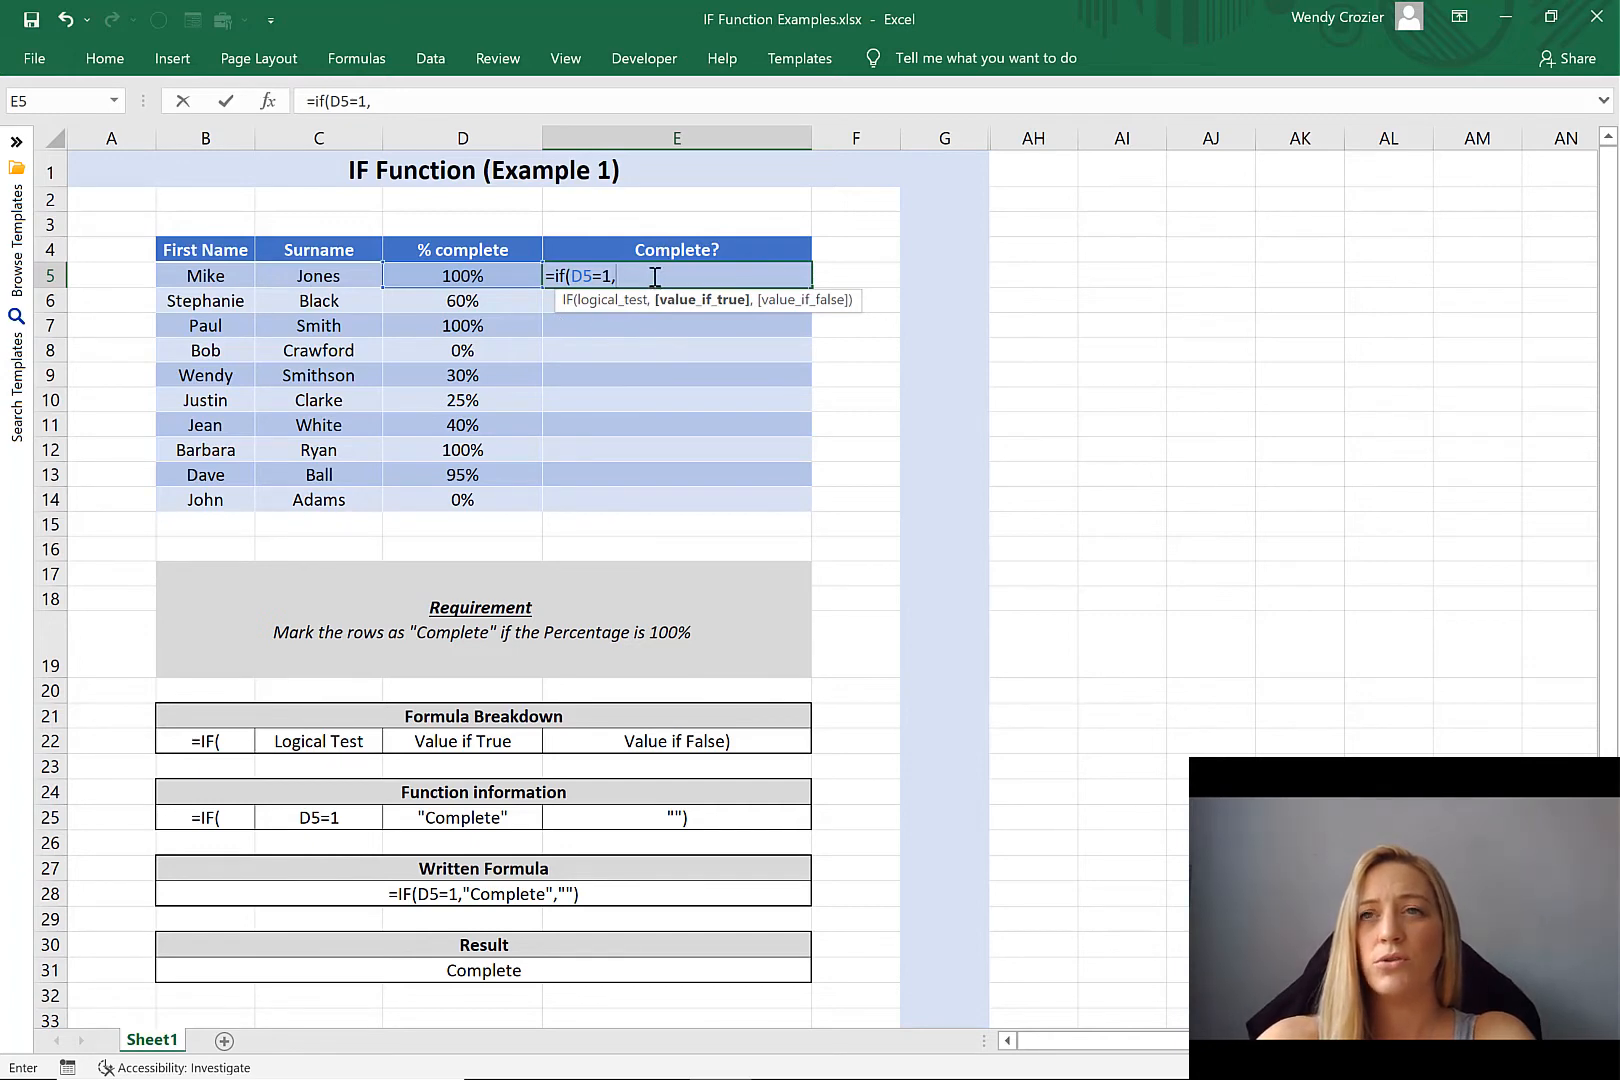
{"action": "type", "text": "\""}
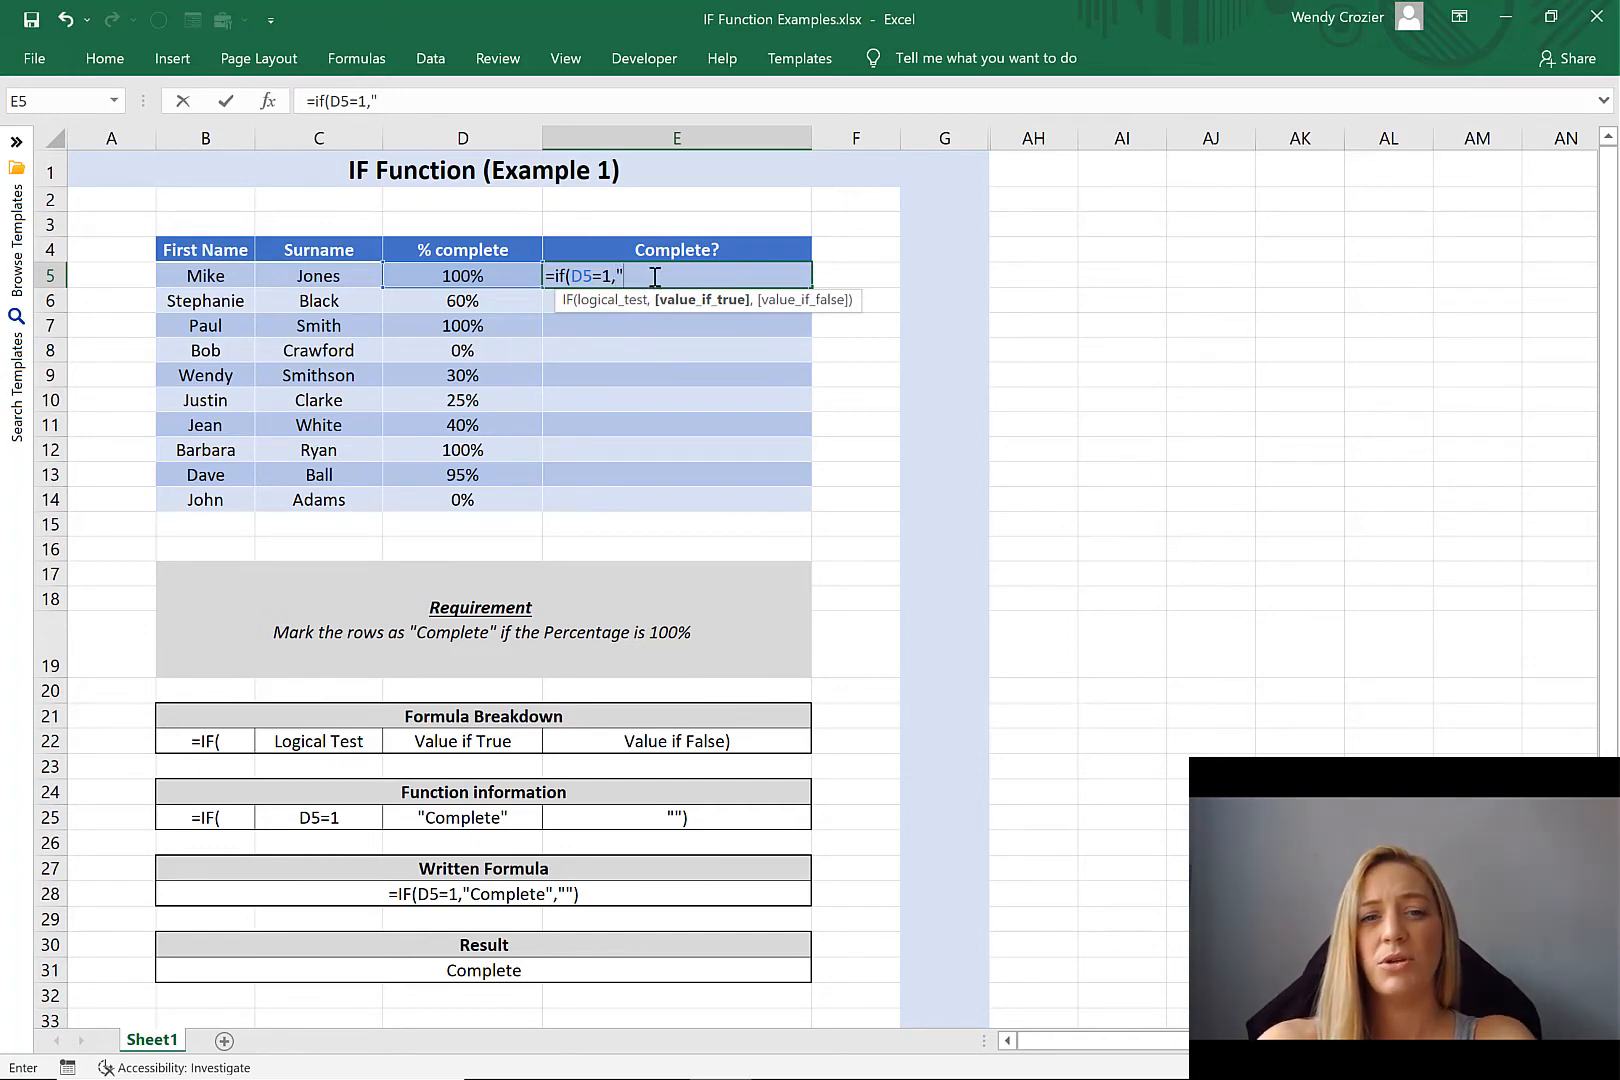
{"action": "type", "text": "Comple"}
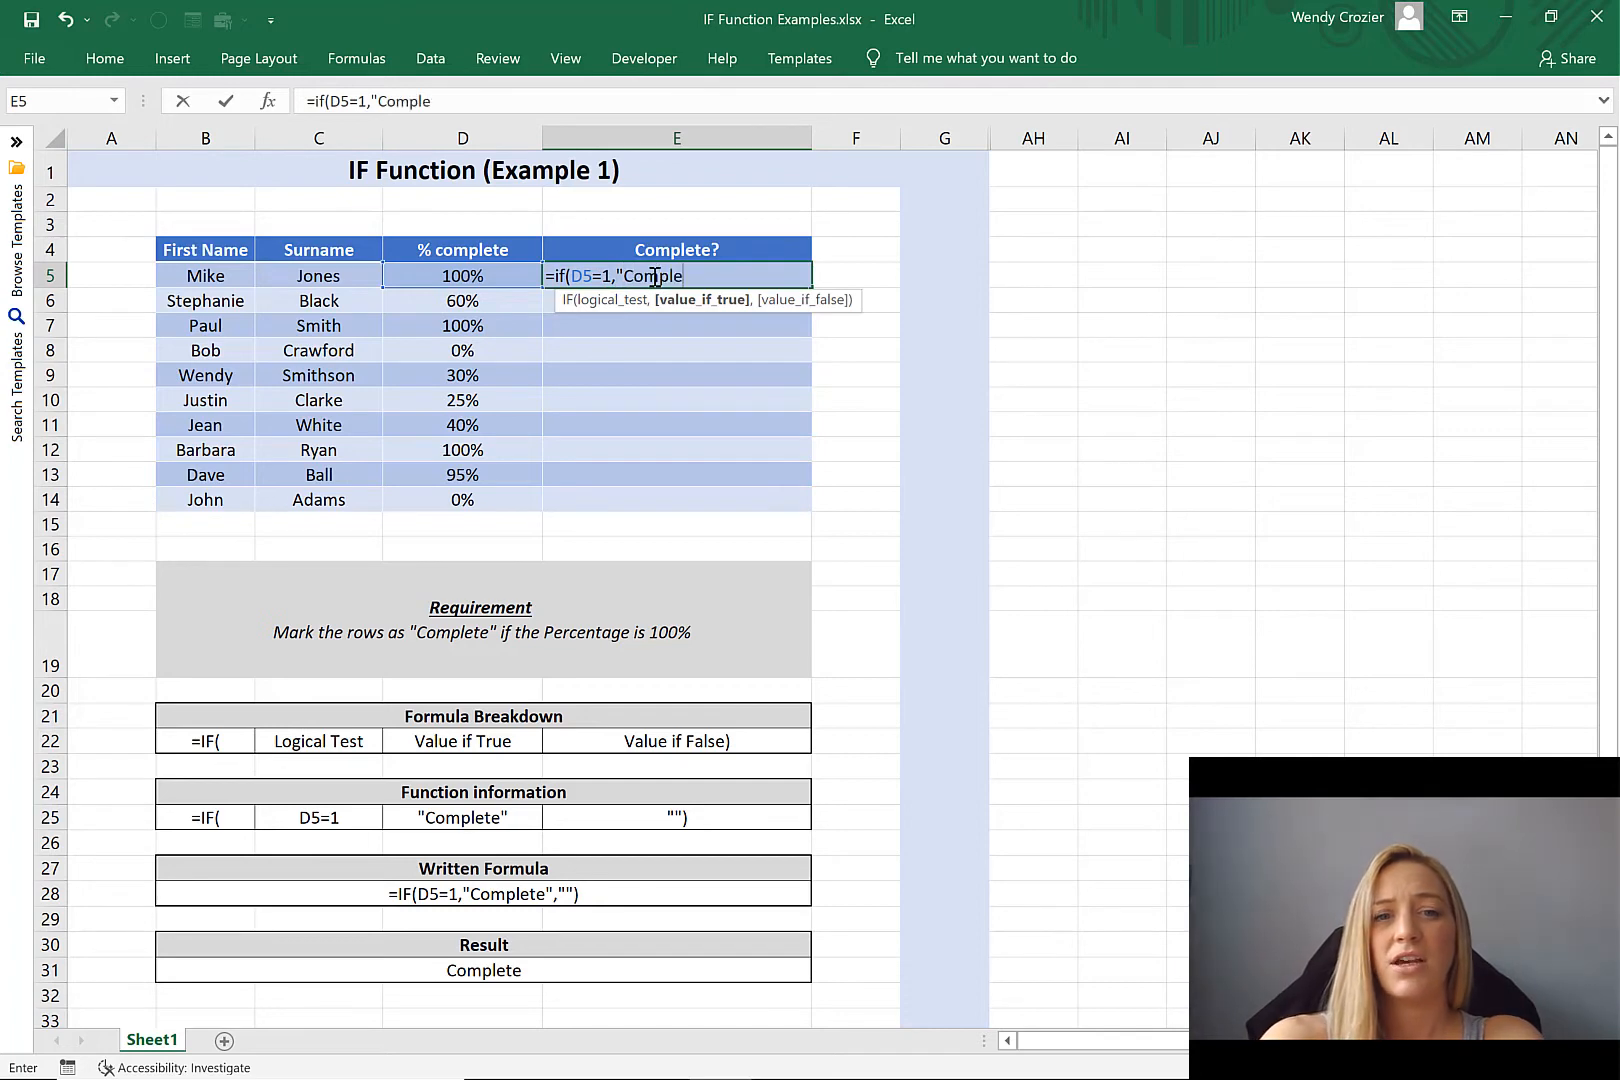
{"action": "type", "text": "te"}
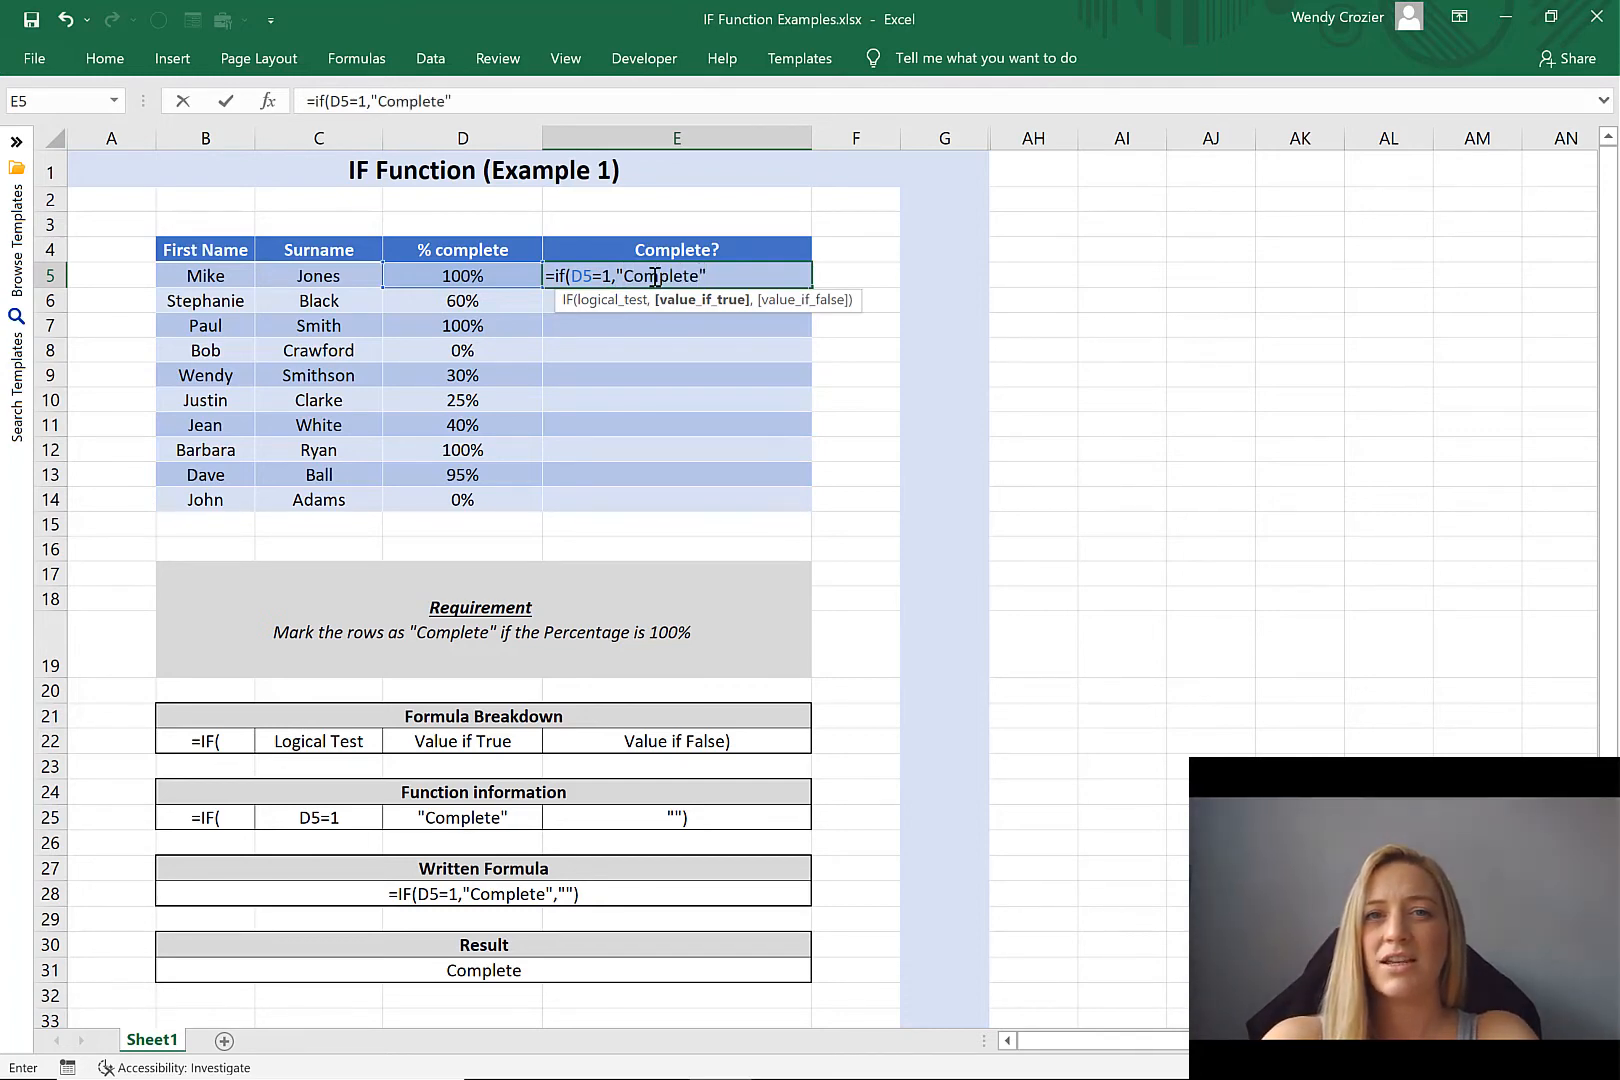
{"action": "type", "text": ","}
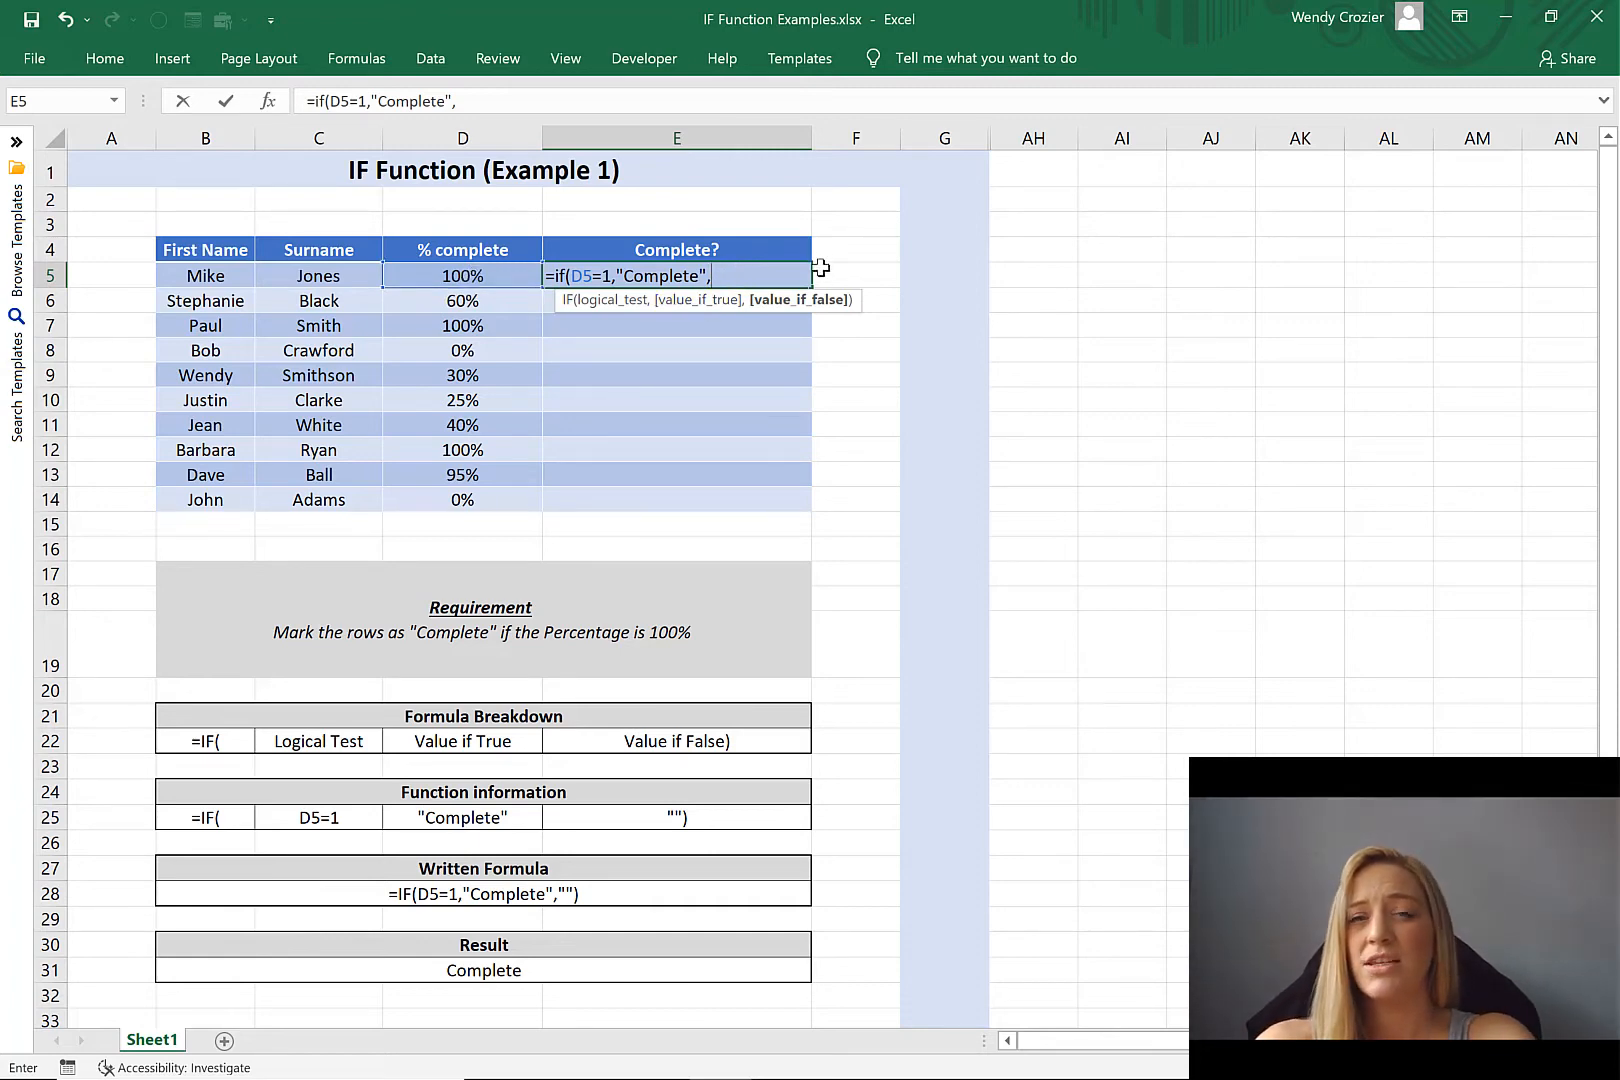
{"action": "type", "text": "\""}
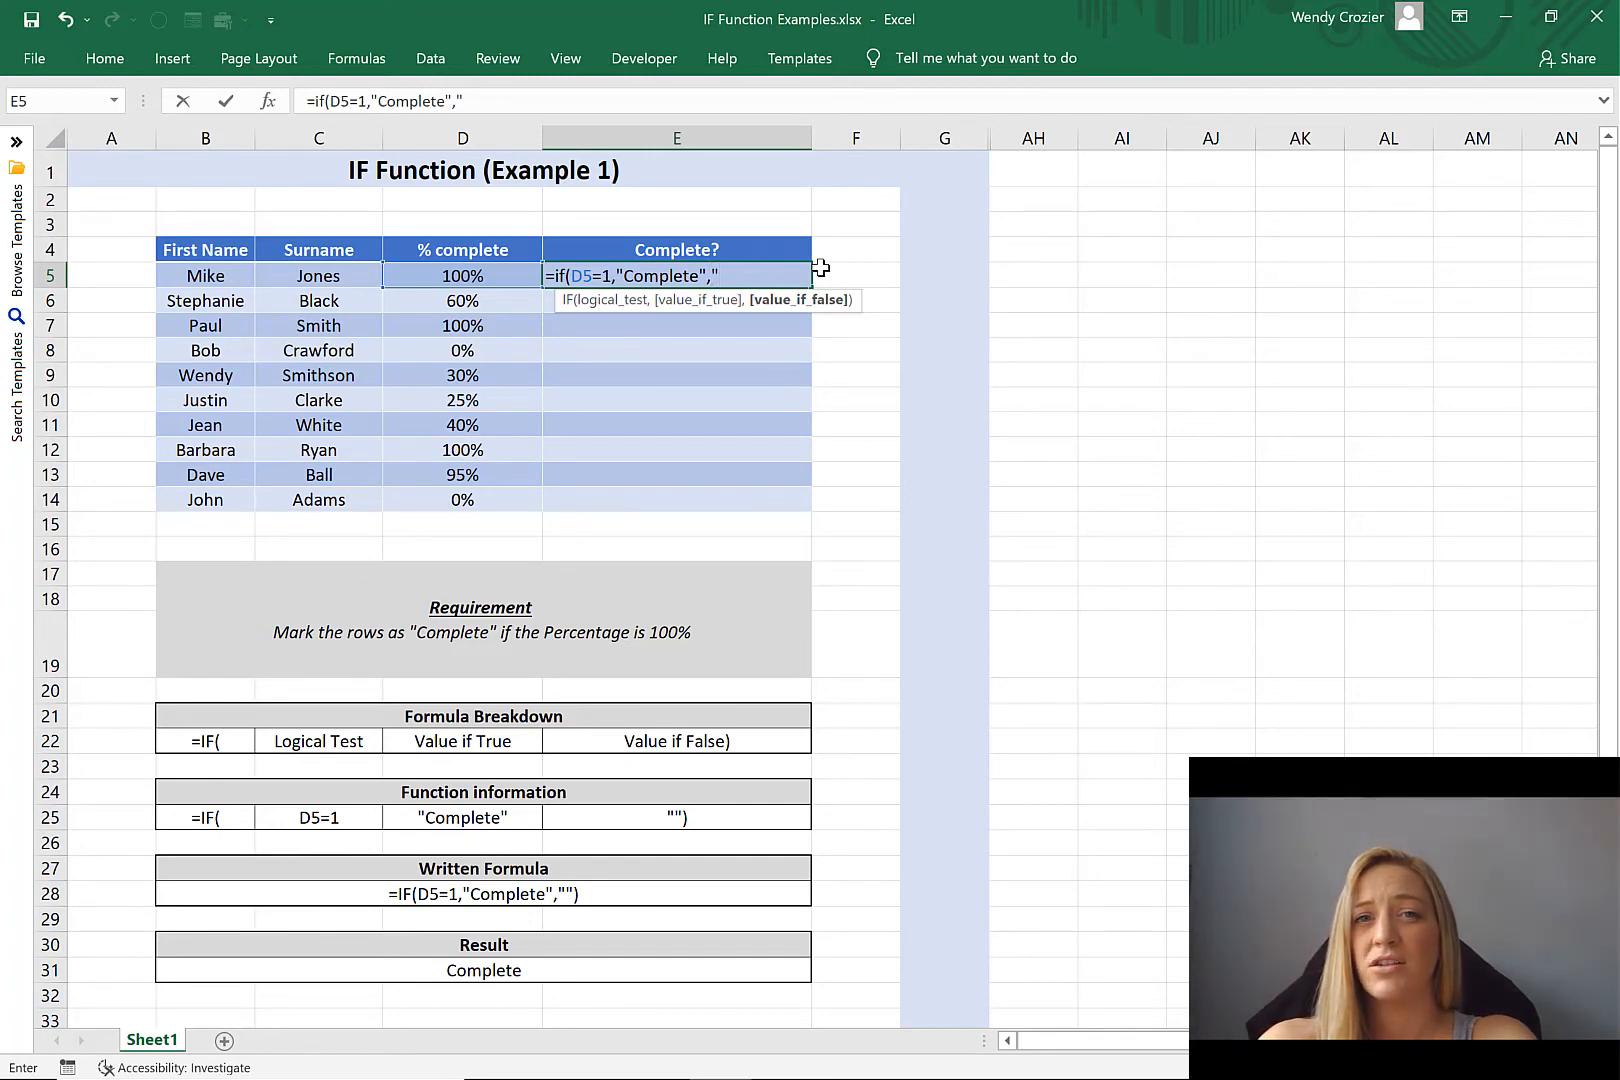
{"action": "type", "text": ",\"\""}
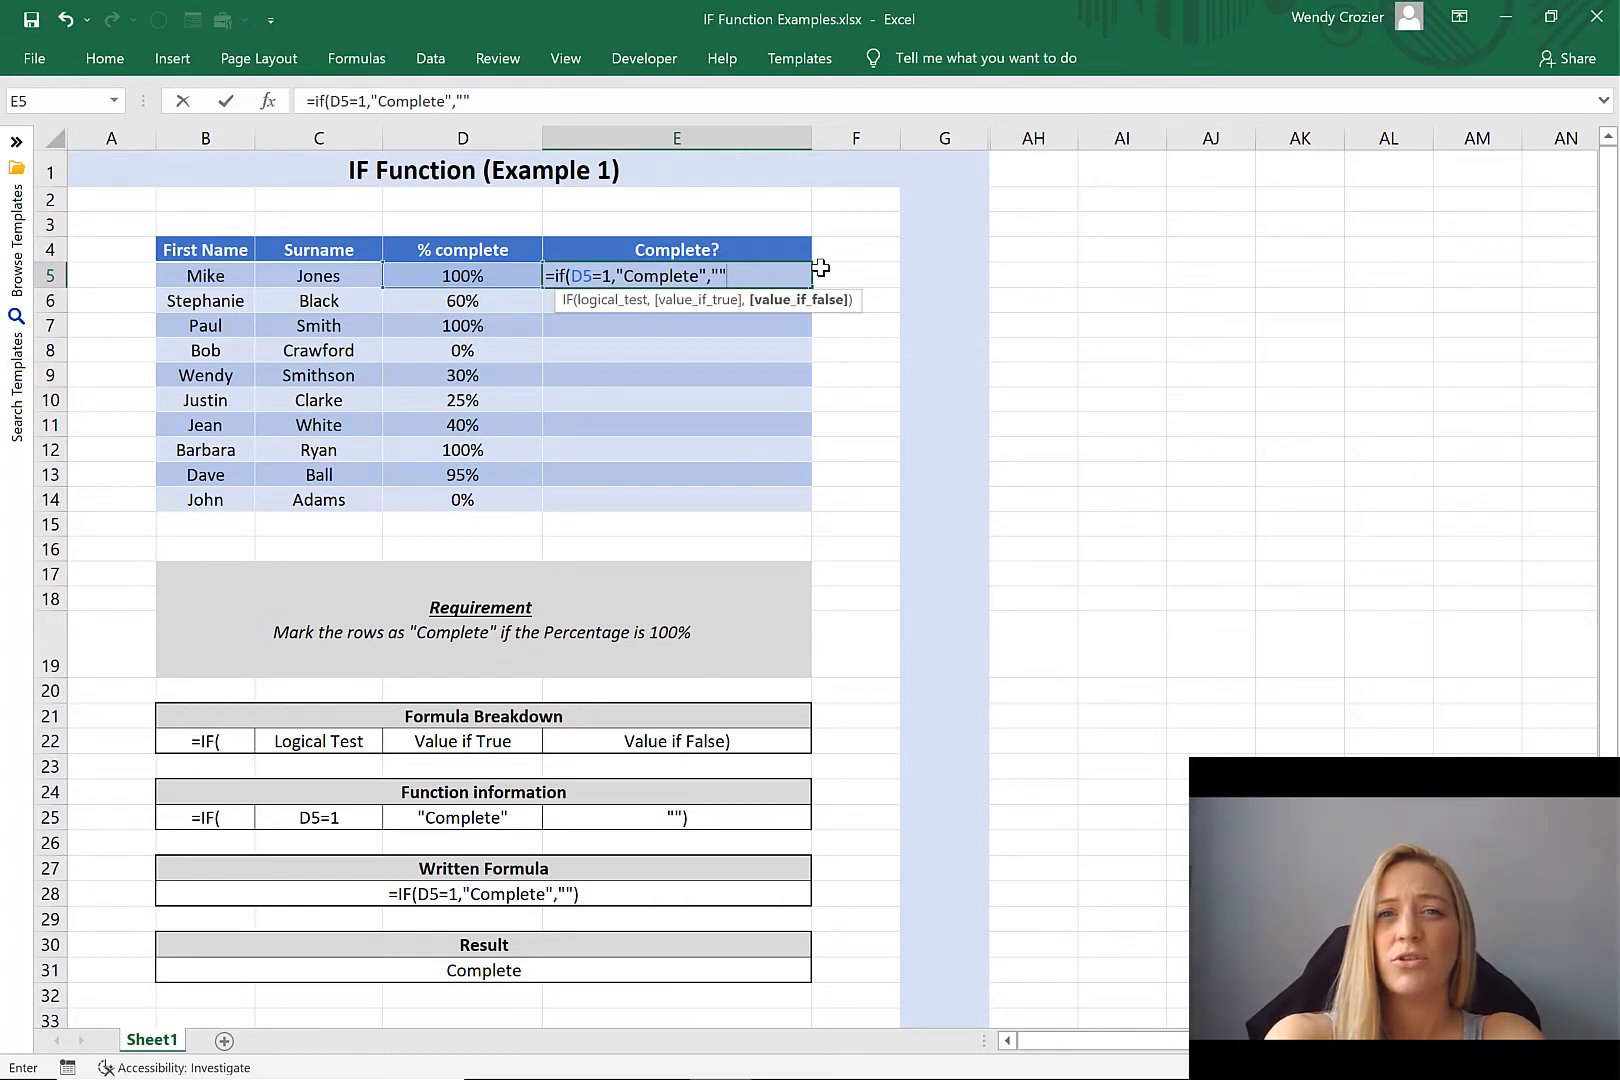
{"action": "type", "text": ")"}
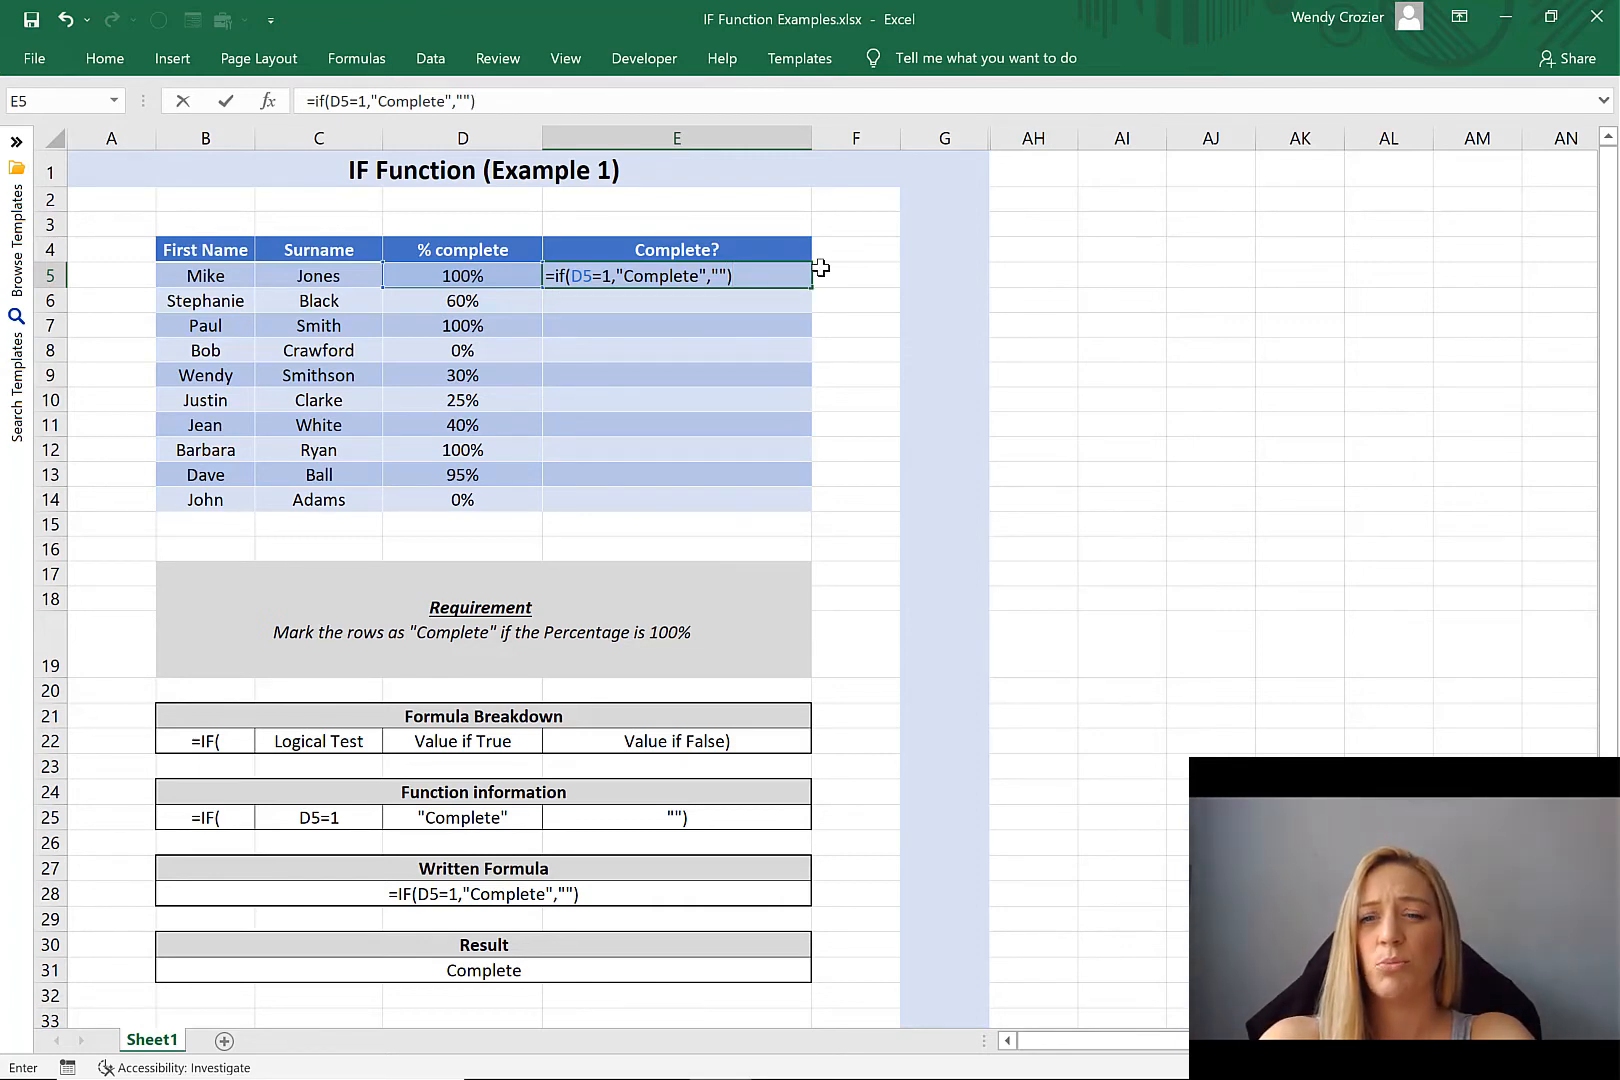
{"action": "key", "text": "Return"}
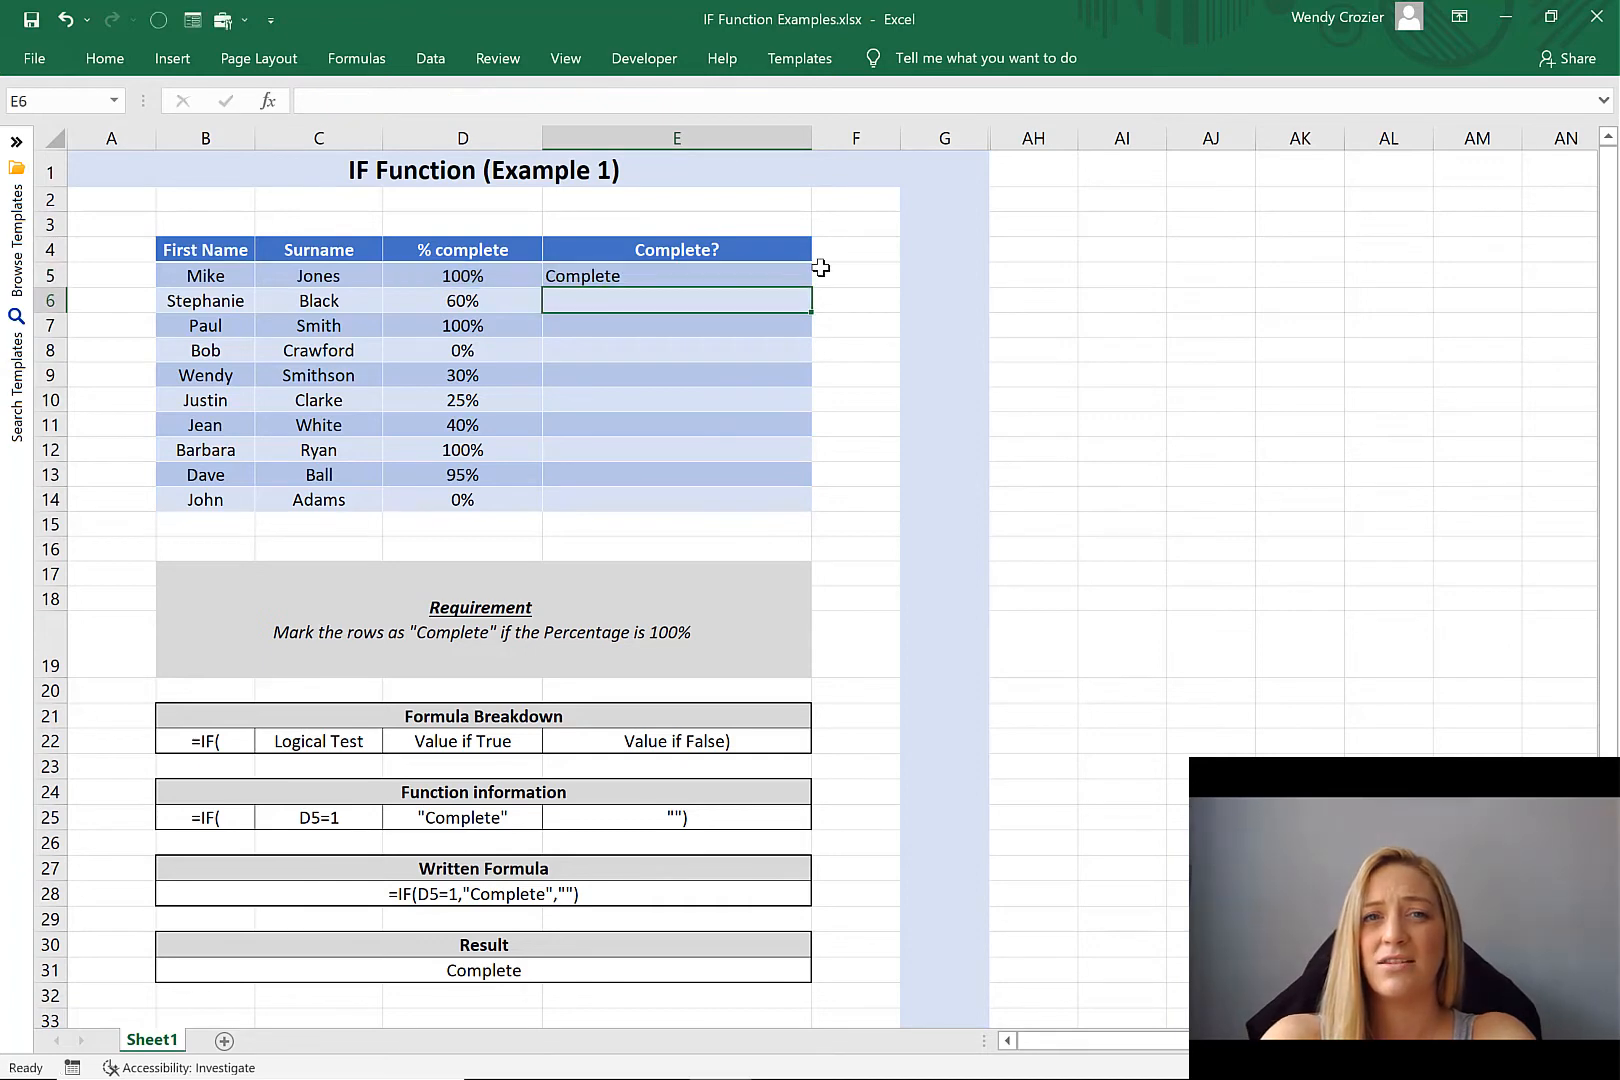
- Test the E5 formula by setting the percentage in D5 to 50% and checking the result in E5
{"action": "left_click", "coordinate": [470, 283]}
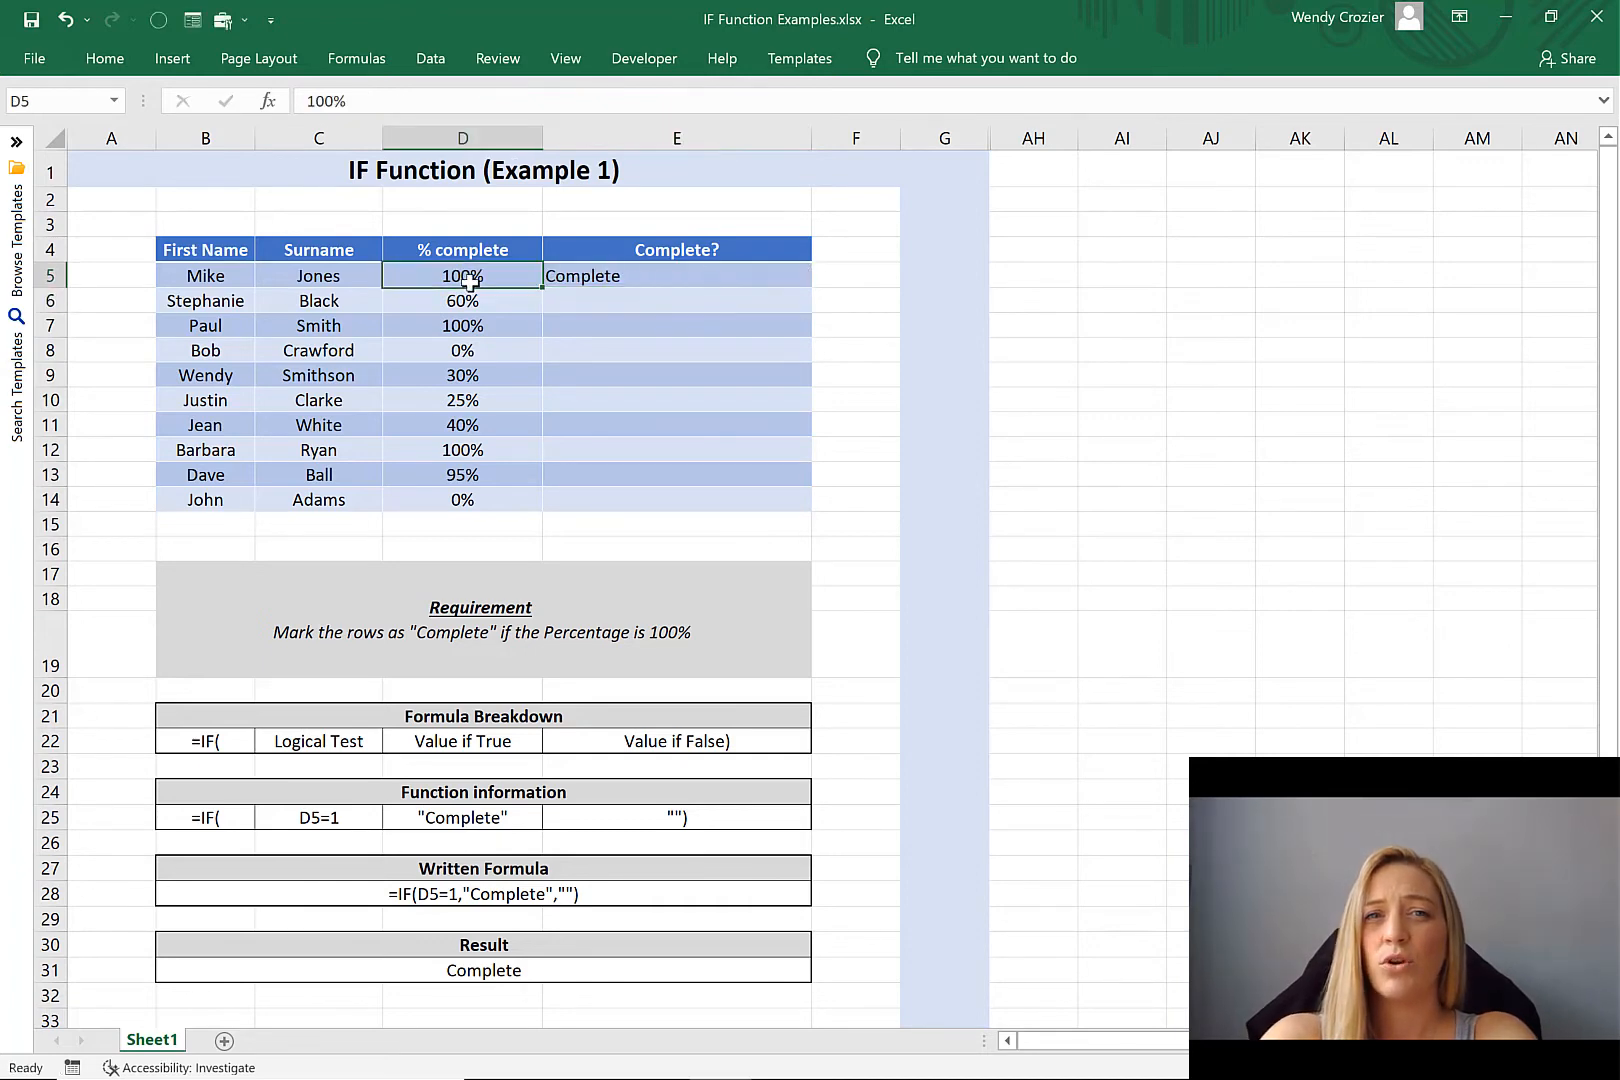
{"action": "left_click", "coordinate": [657, 272]}
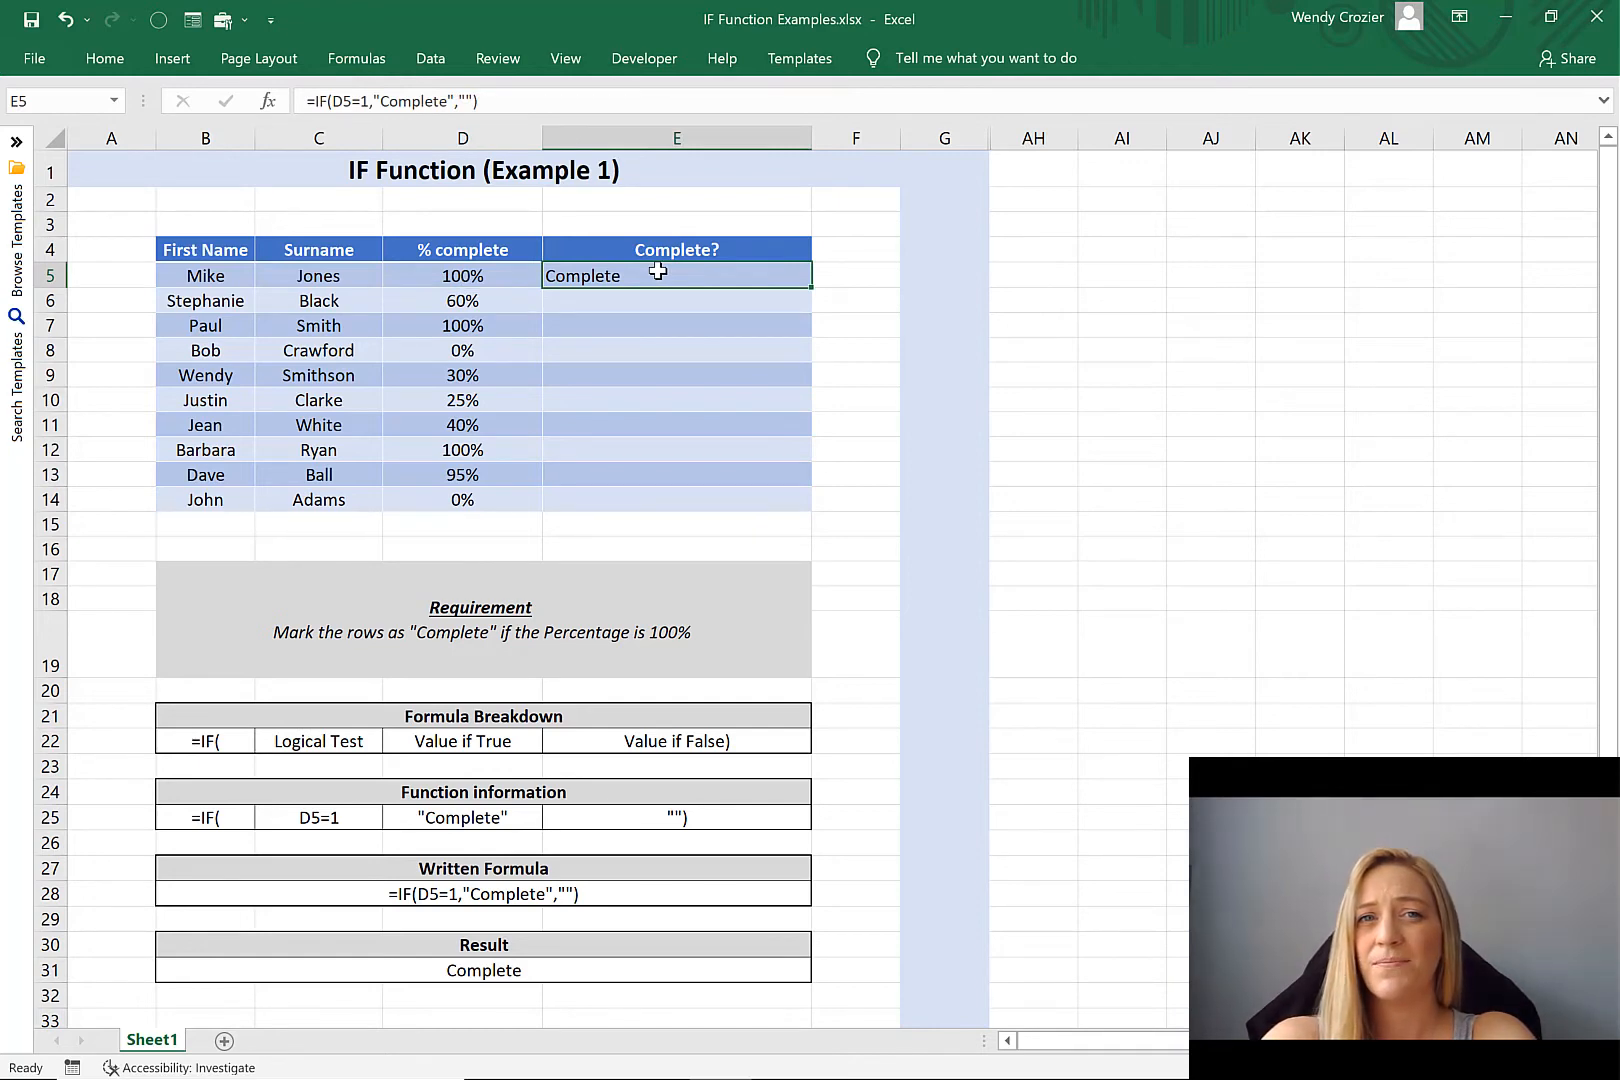
{"action": "left_click", "coordinate": [466, 274]}
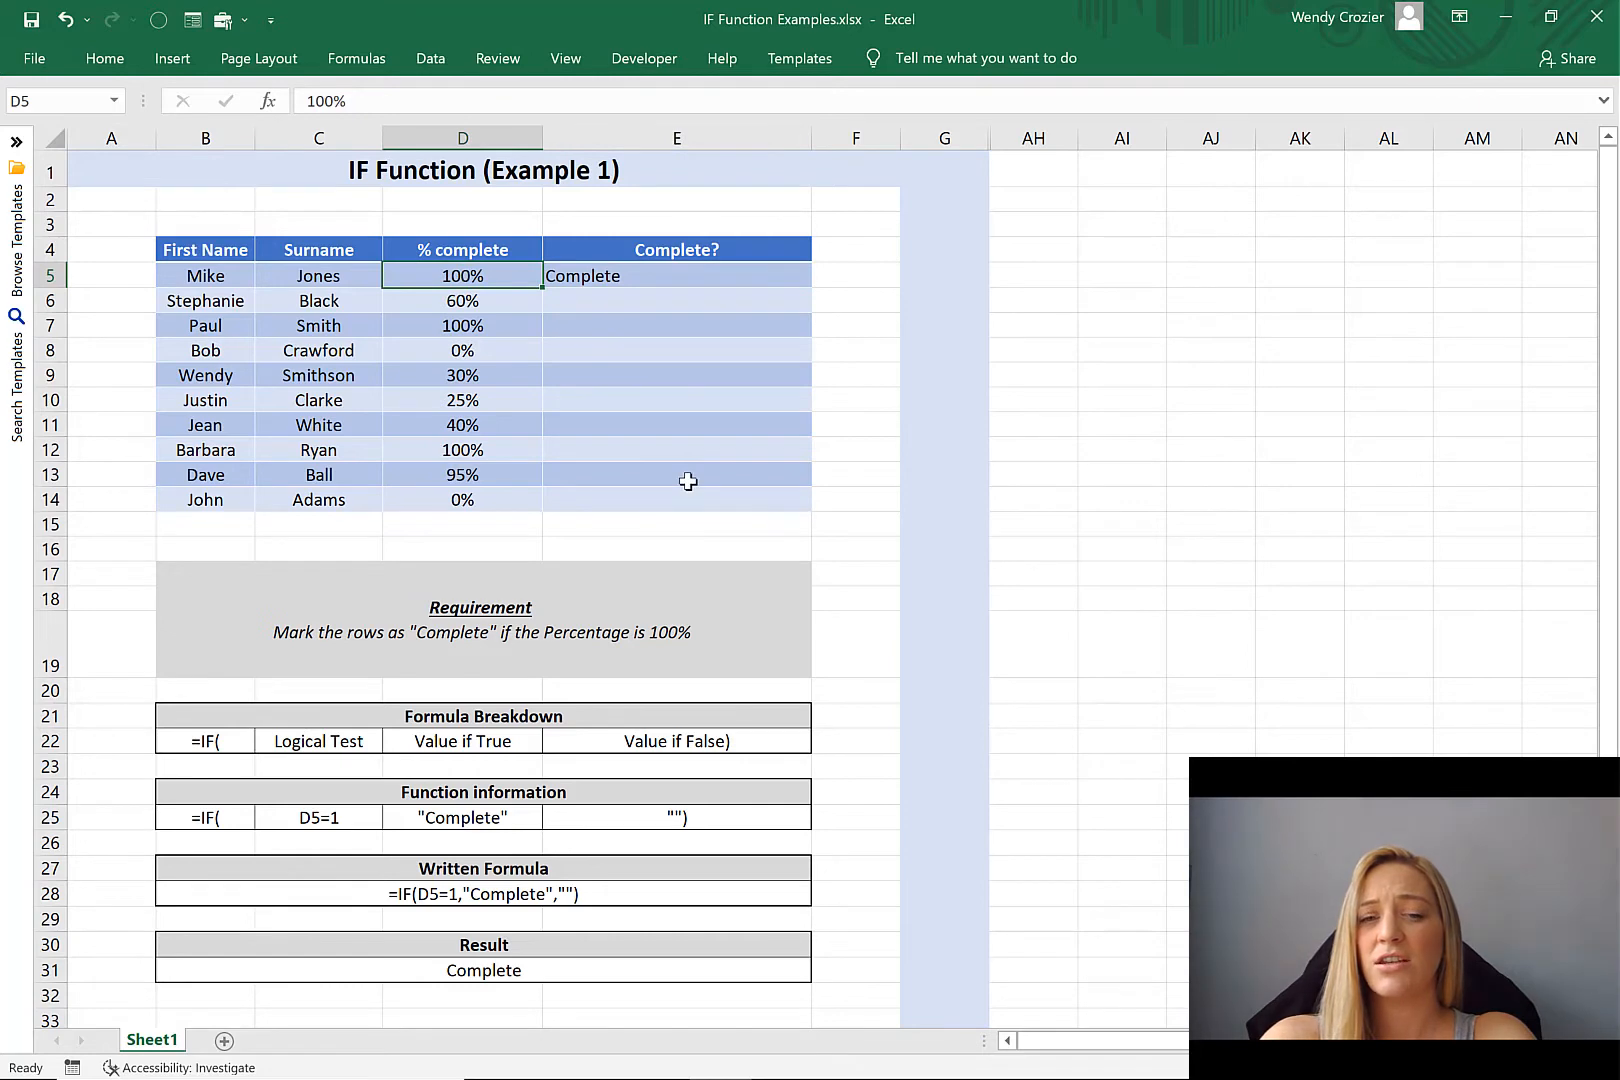
{"action": "type", "text": "50"}
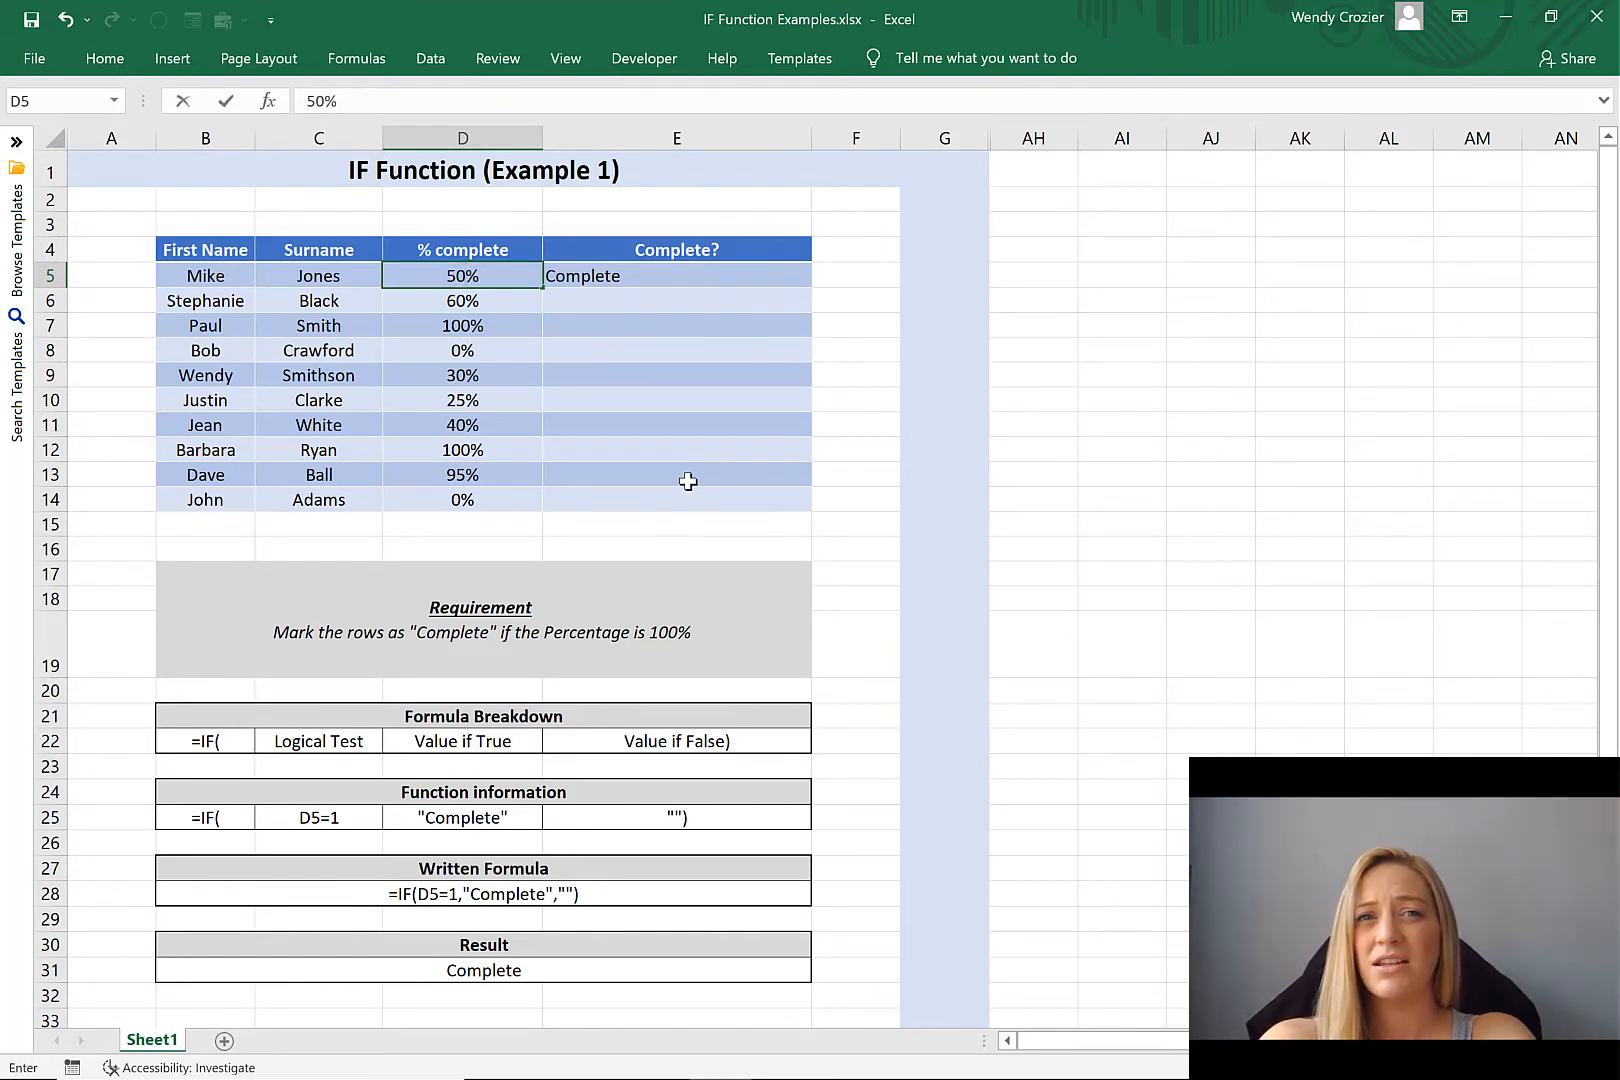
{"action": "key", "text": "Return"}
{"action": "key", "text": "Up"}
{"action": "key", "text": "Right"}
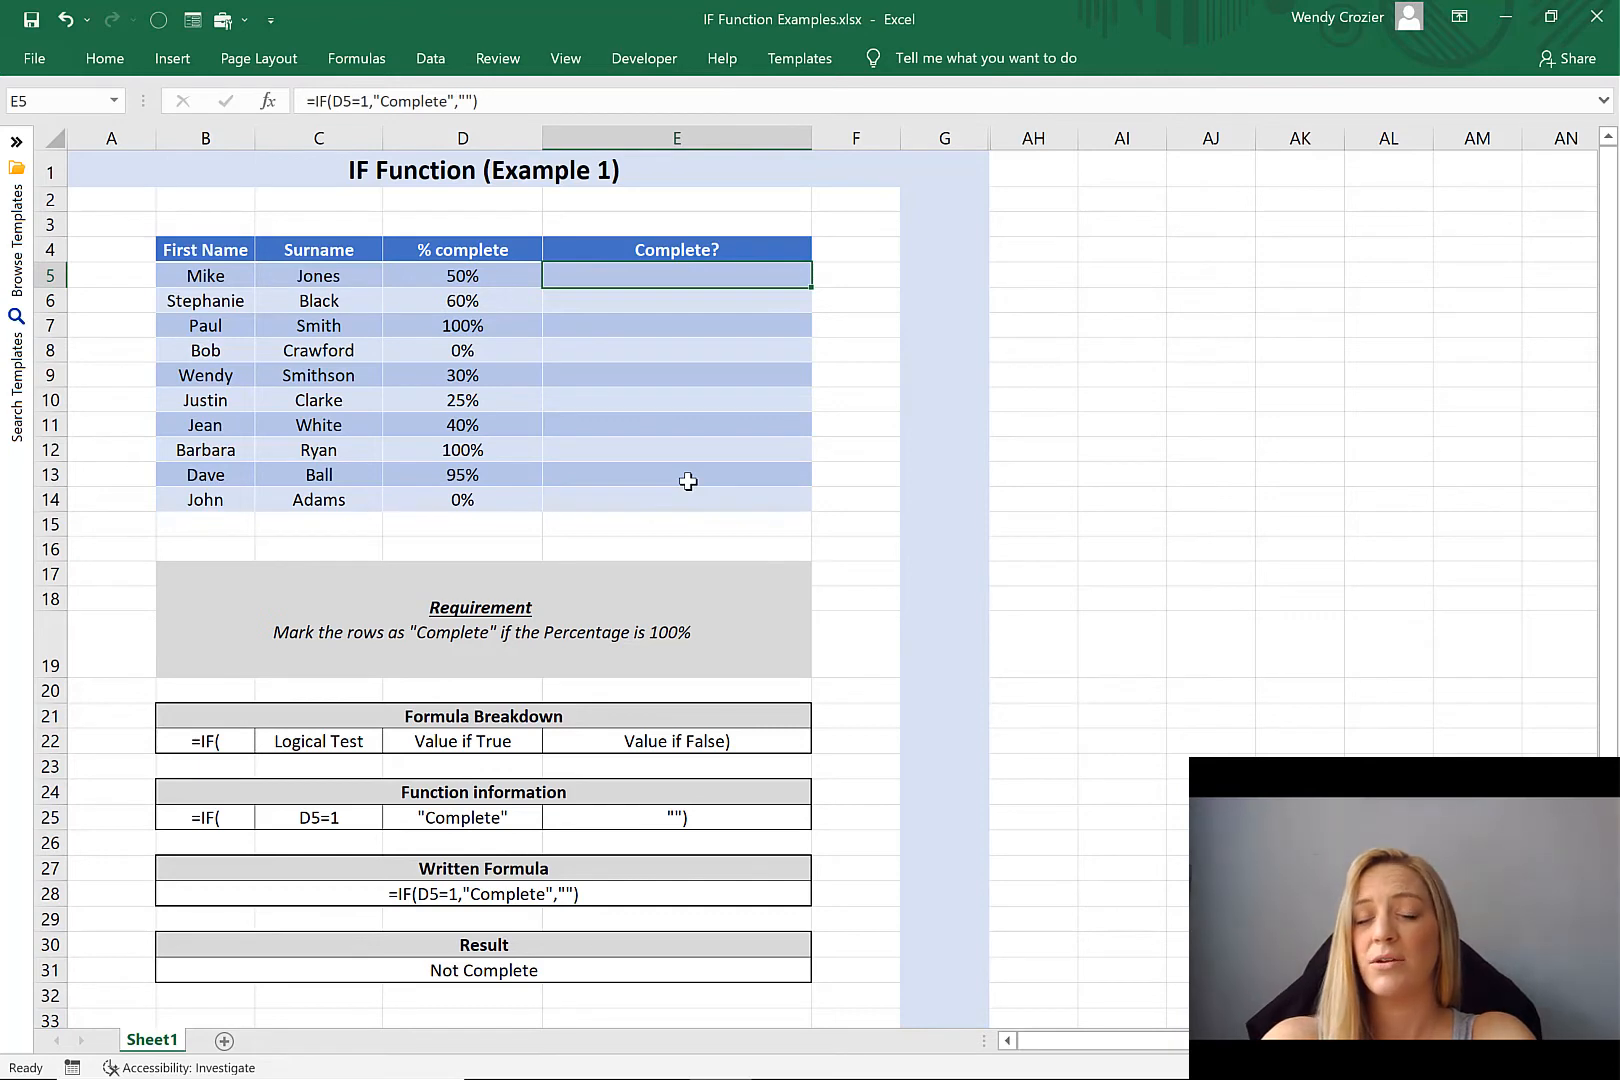
- Set the percentage in D5 back to 100%
{"action": "key", "text": "Left"}
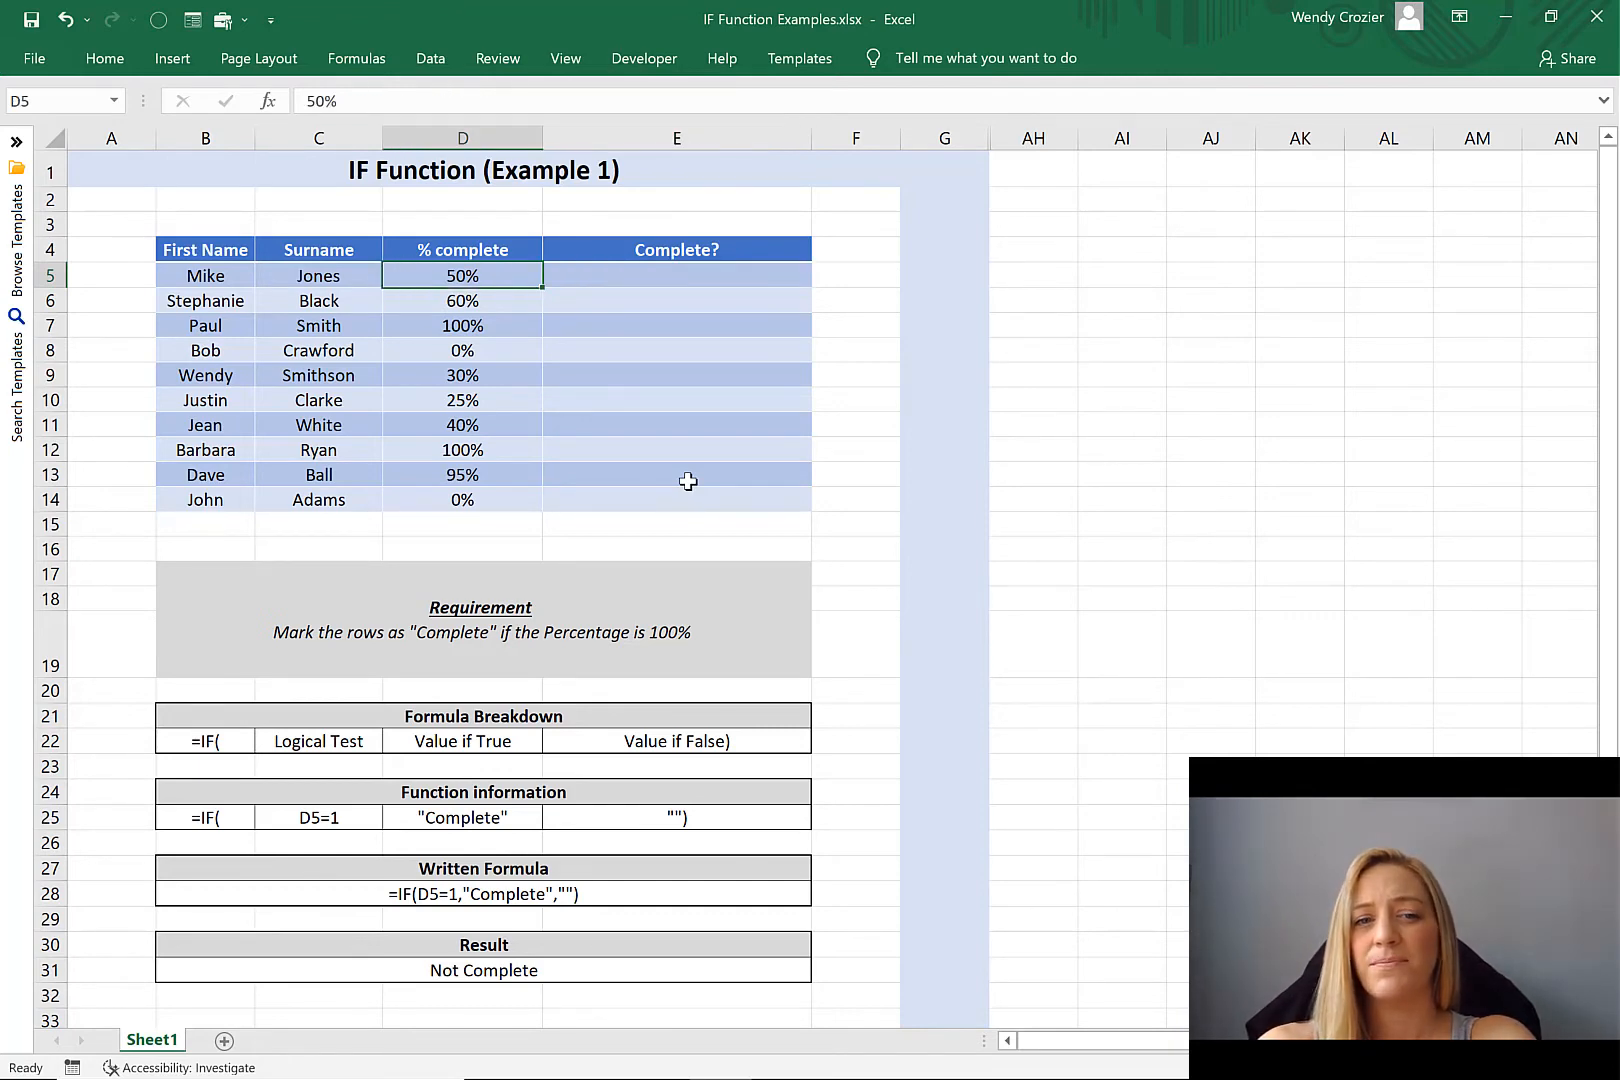
{"action": "type", "text": "100"}
{"action": "key", "text": "Return"}
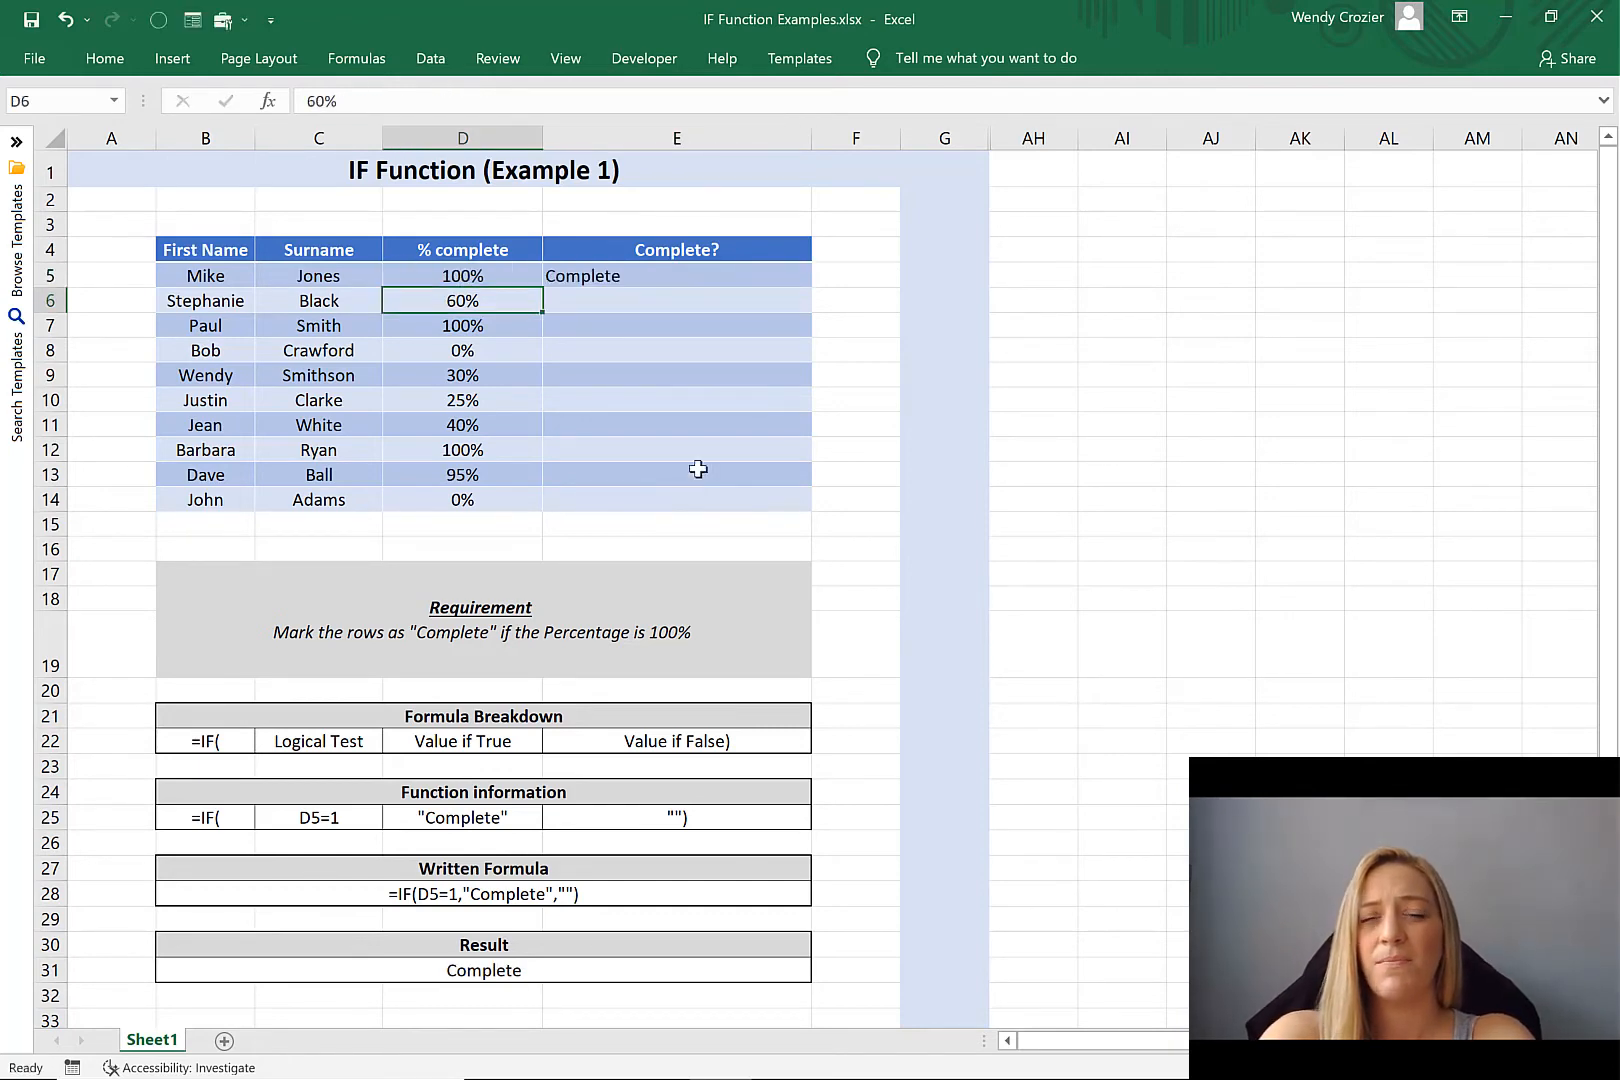
- Fill the E5 formula down through E14 without formatting, keeping the table's banded rows
{"action": "left_click", "coordinate": [780, 281]}
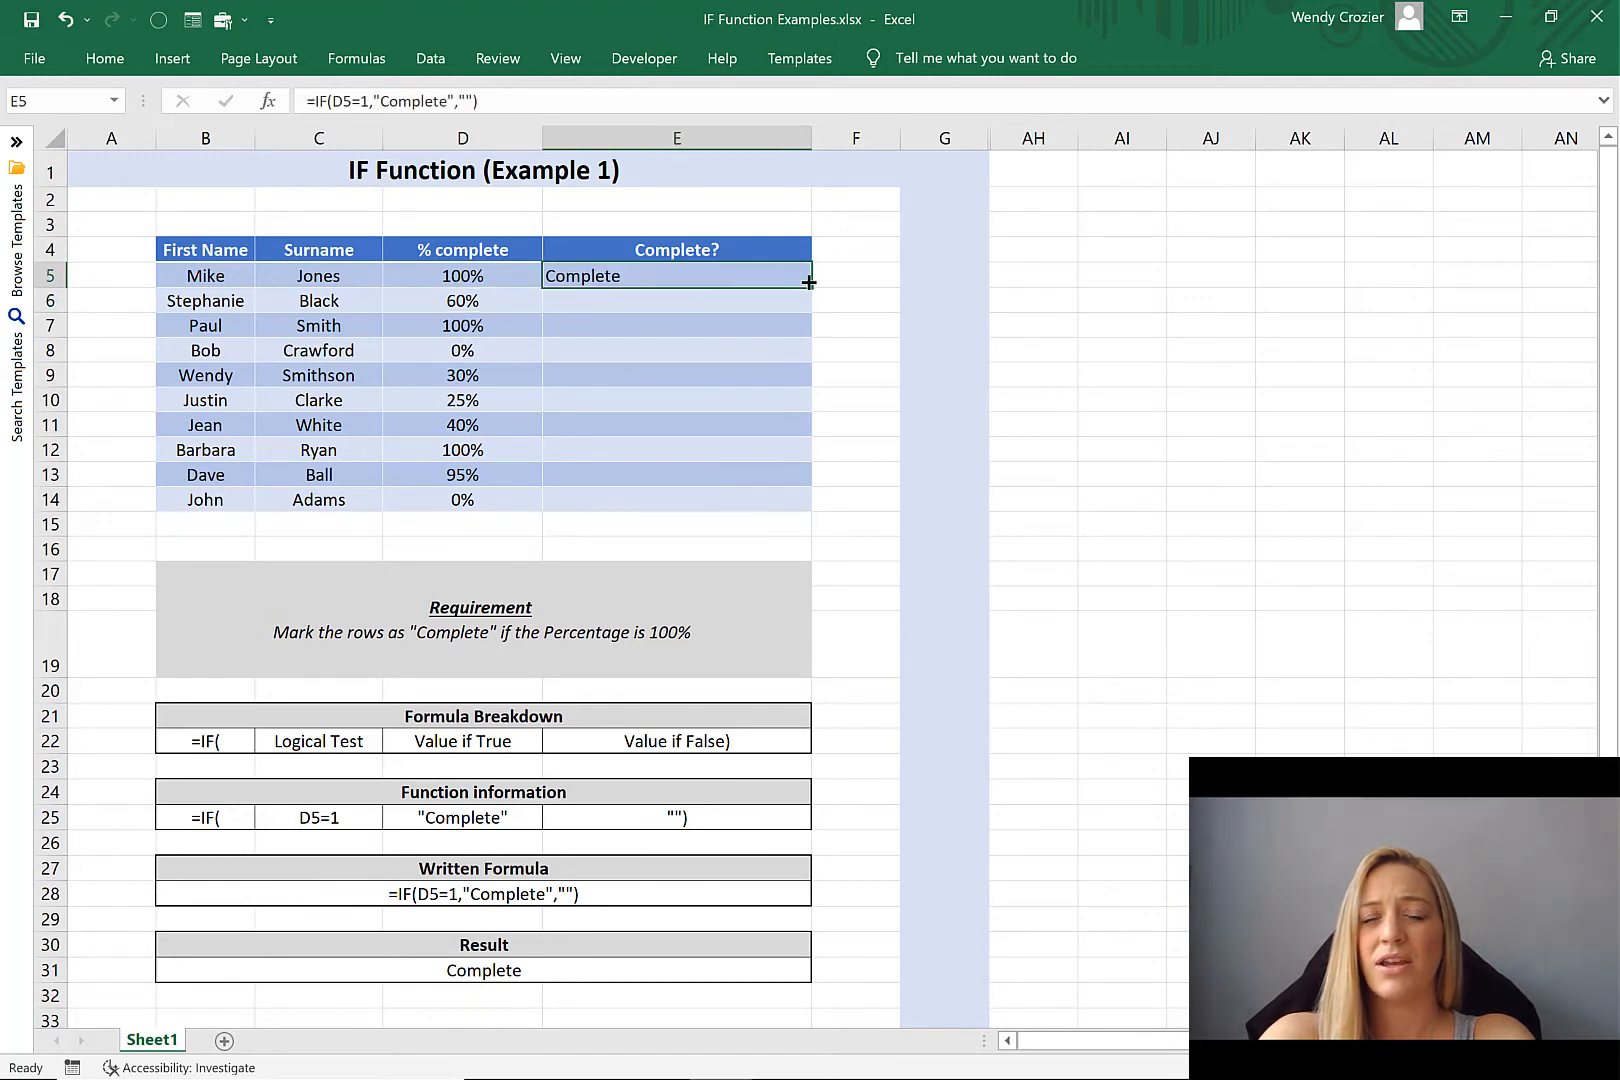
{"action": "left_click_drag", "start_coordinate": [808, 282], "coordinate": [785, 506]}
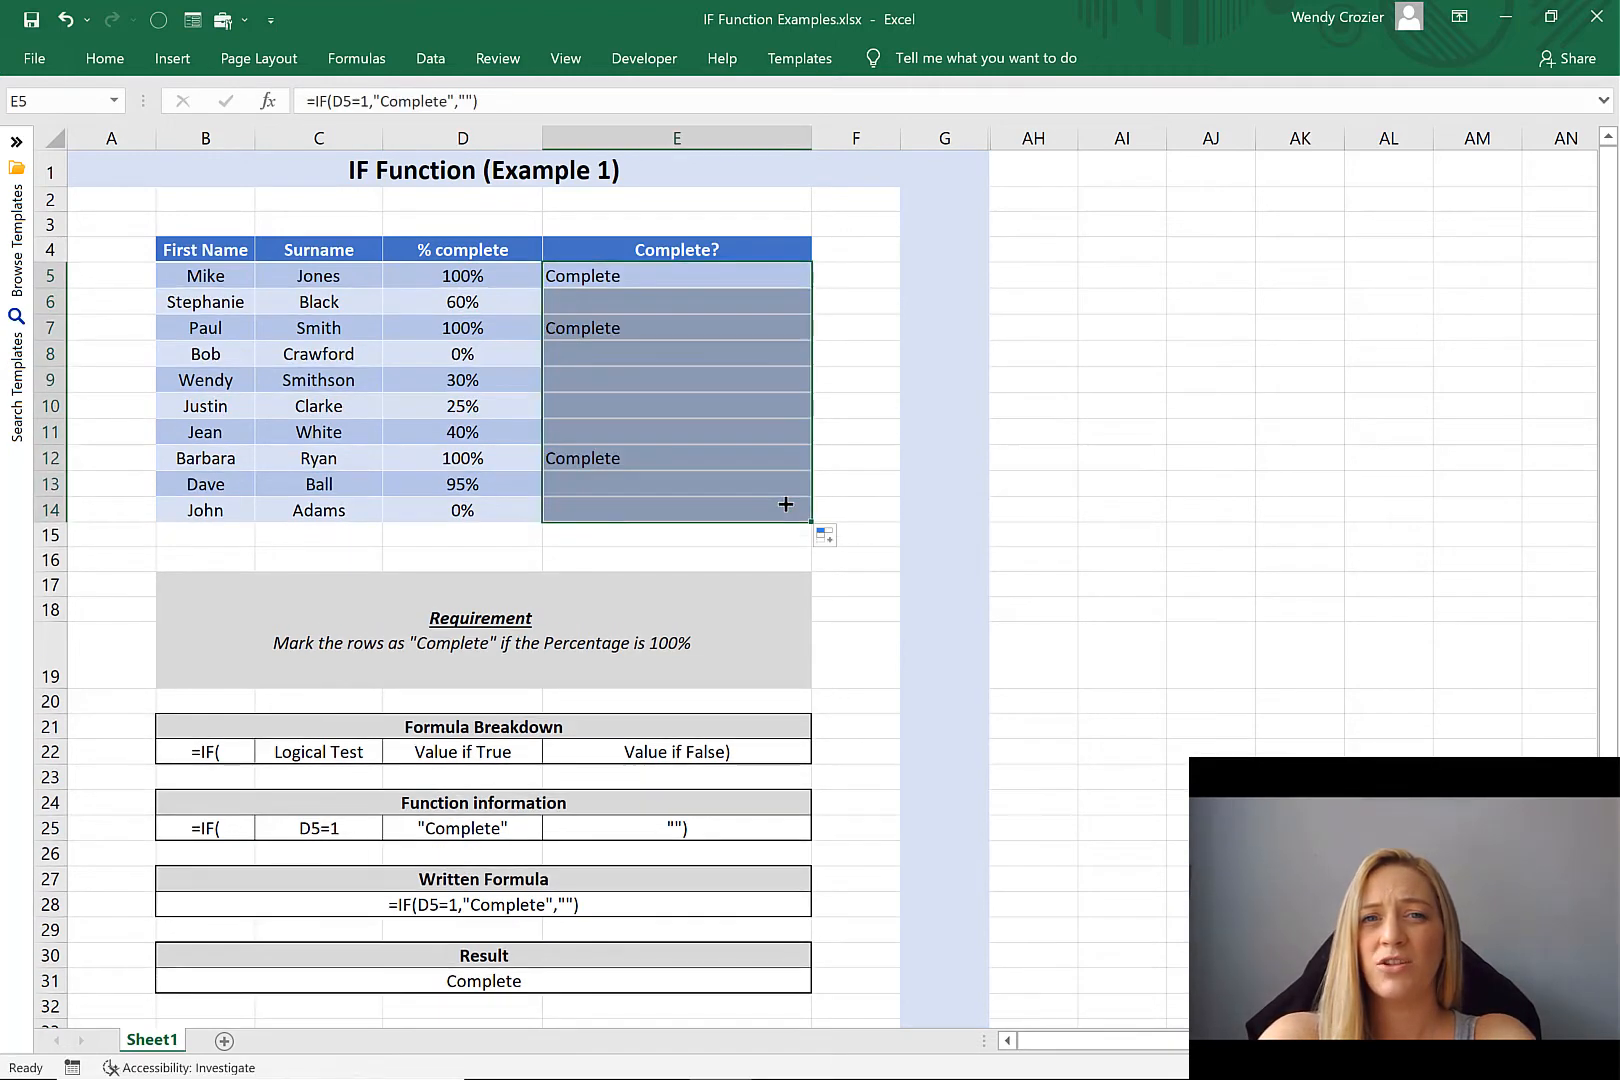
{"action": "left_click", "coordinate": [827, 541]}
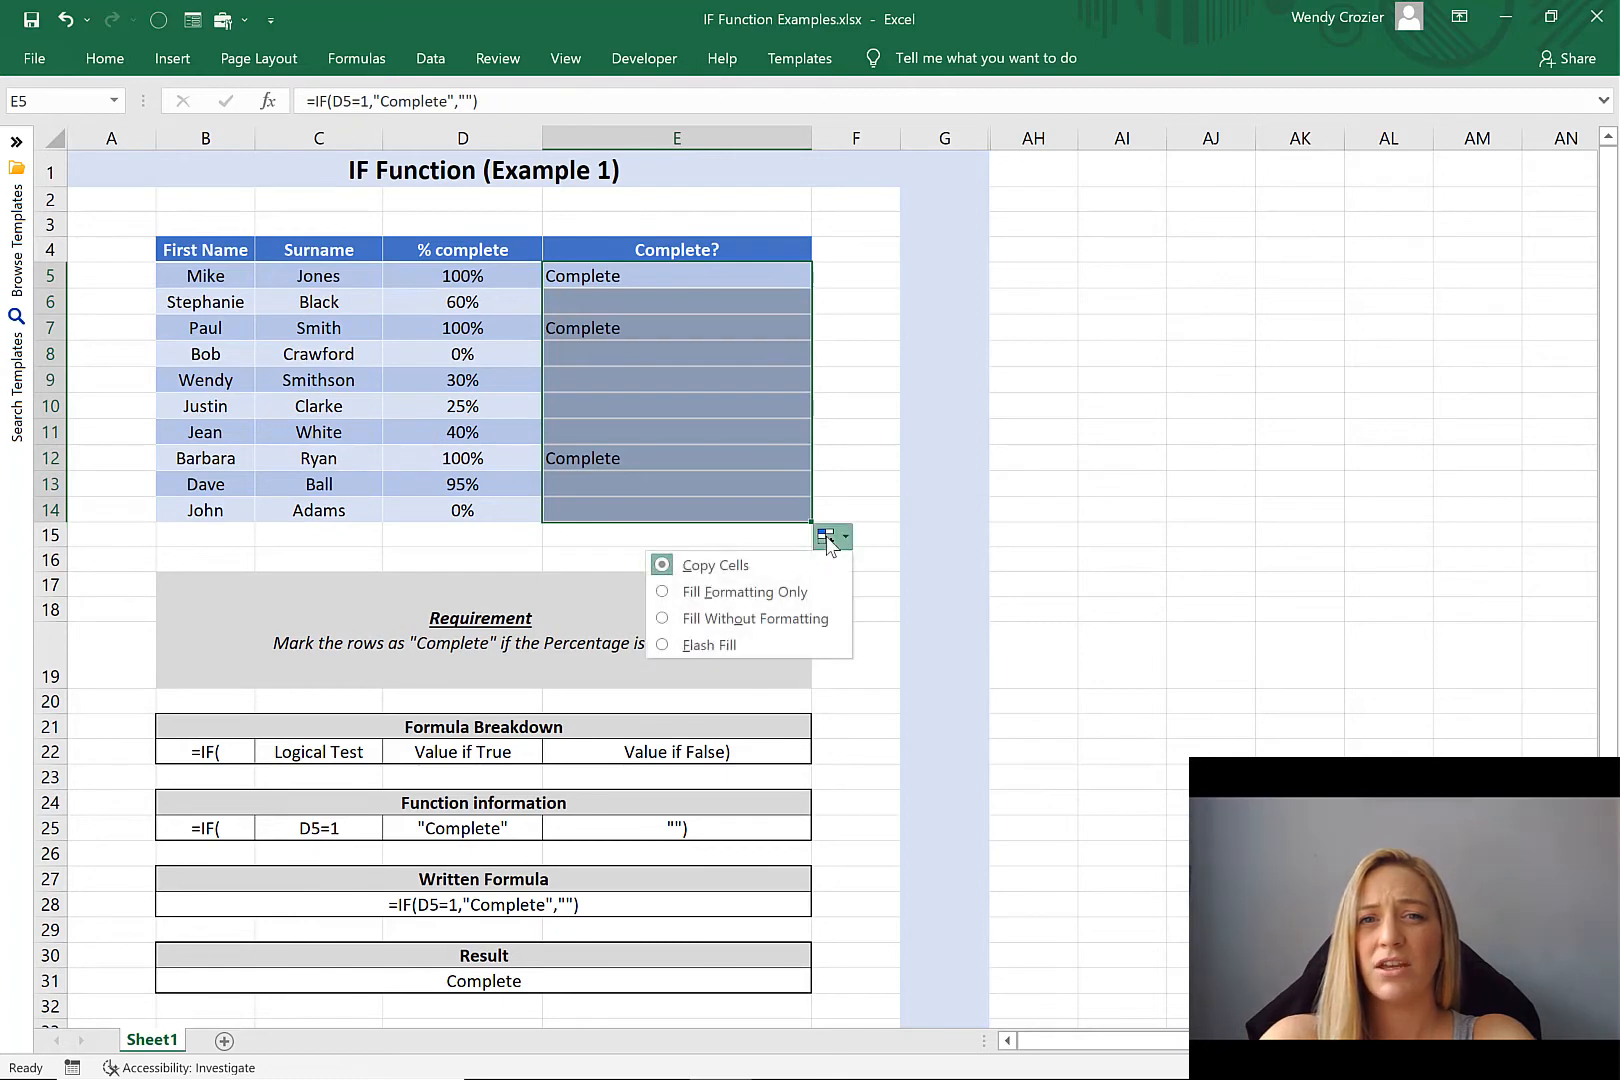
{"action": "left_click", "coordinate": [732, 619]}
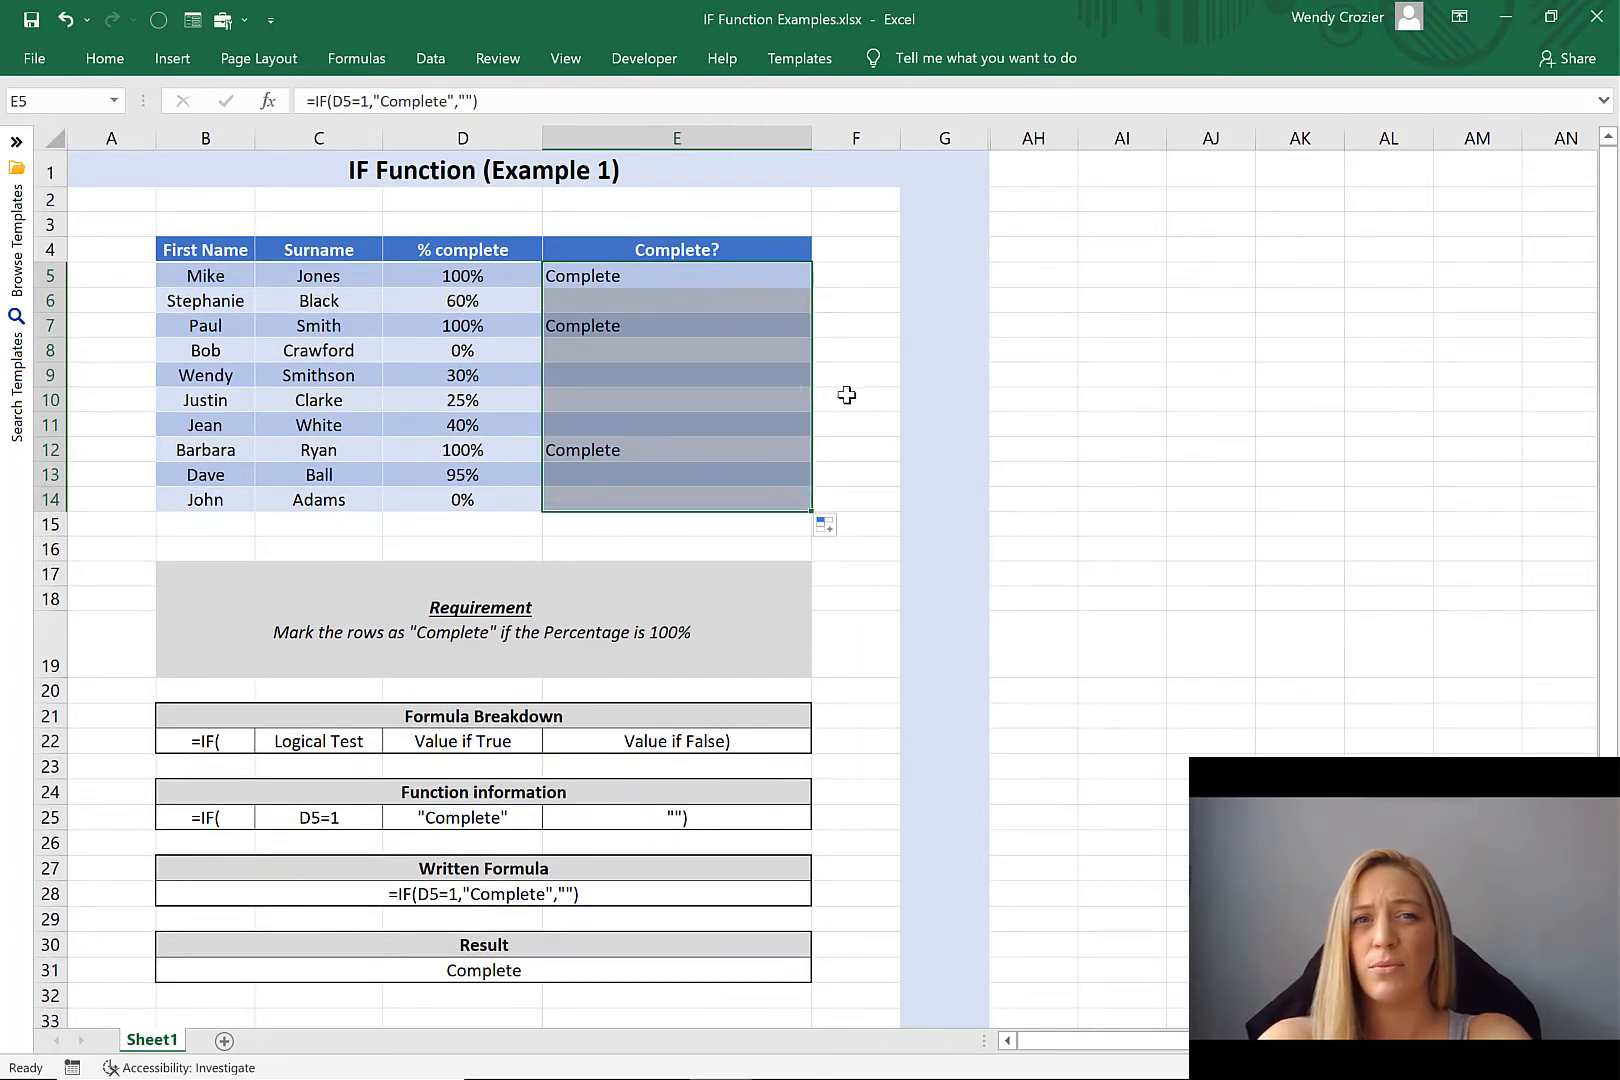
{"action": "left_click", "coordinate": [846, 398]}
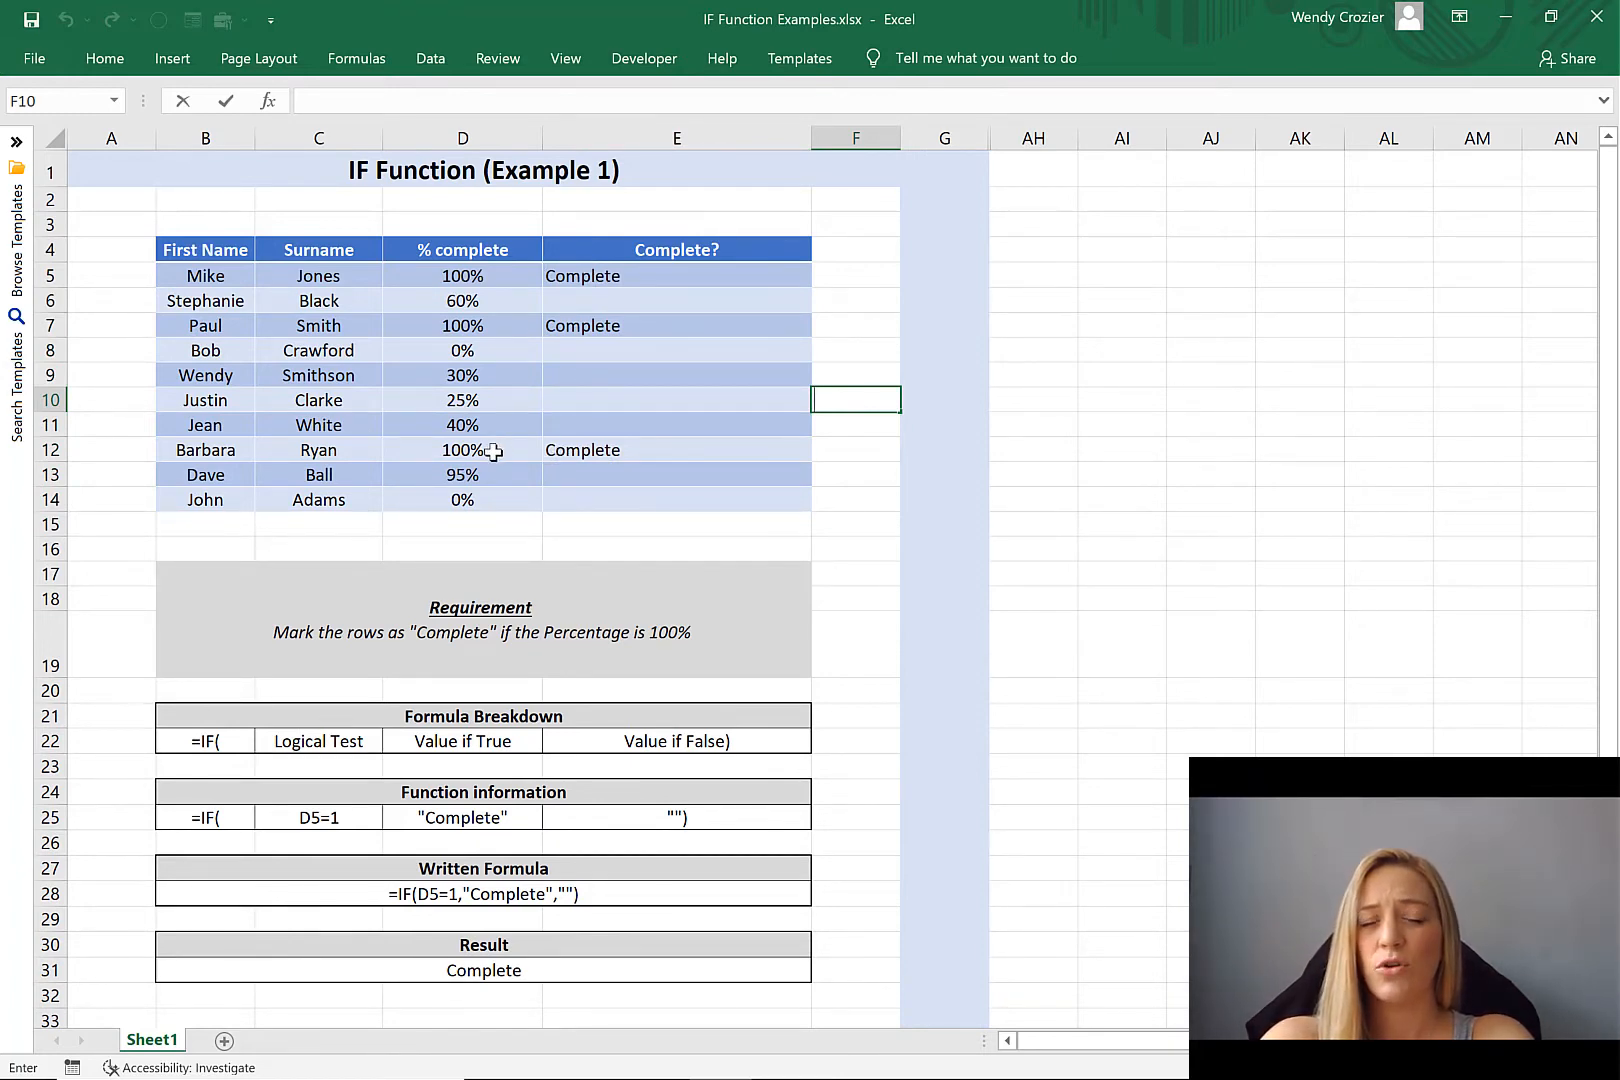
{"action": "left_click", "coordinate": [591, 279]}
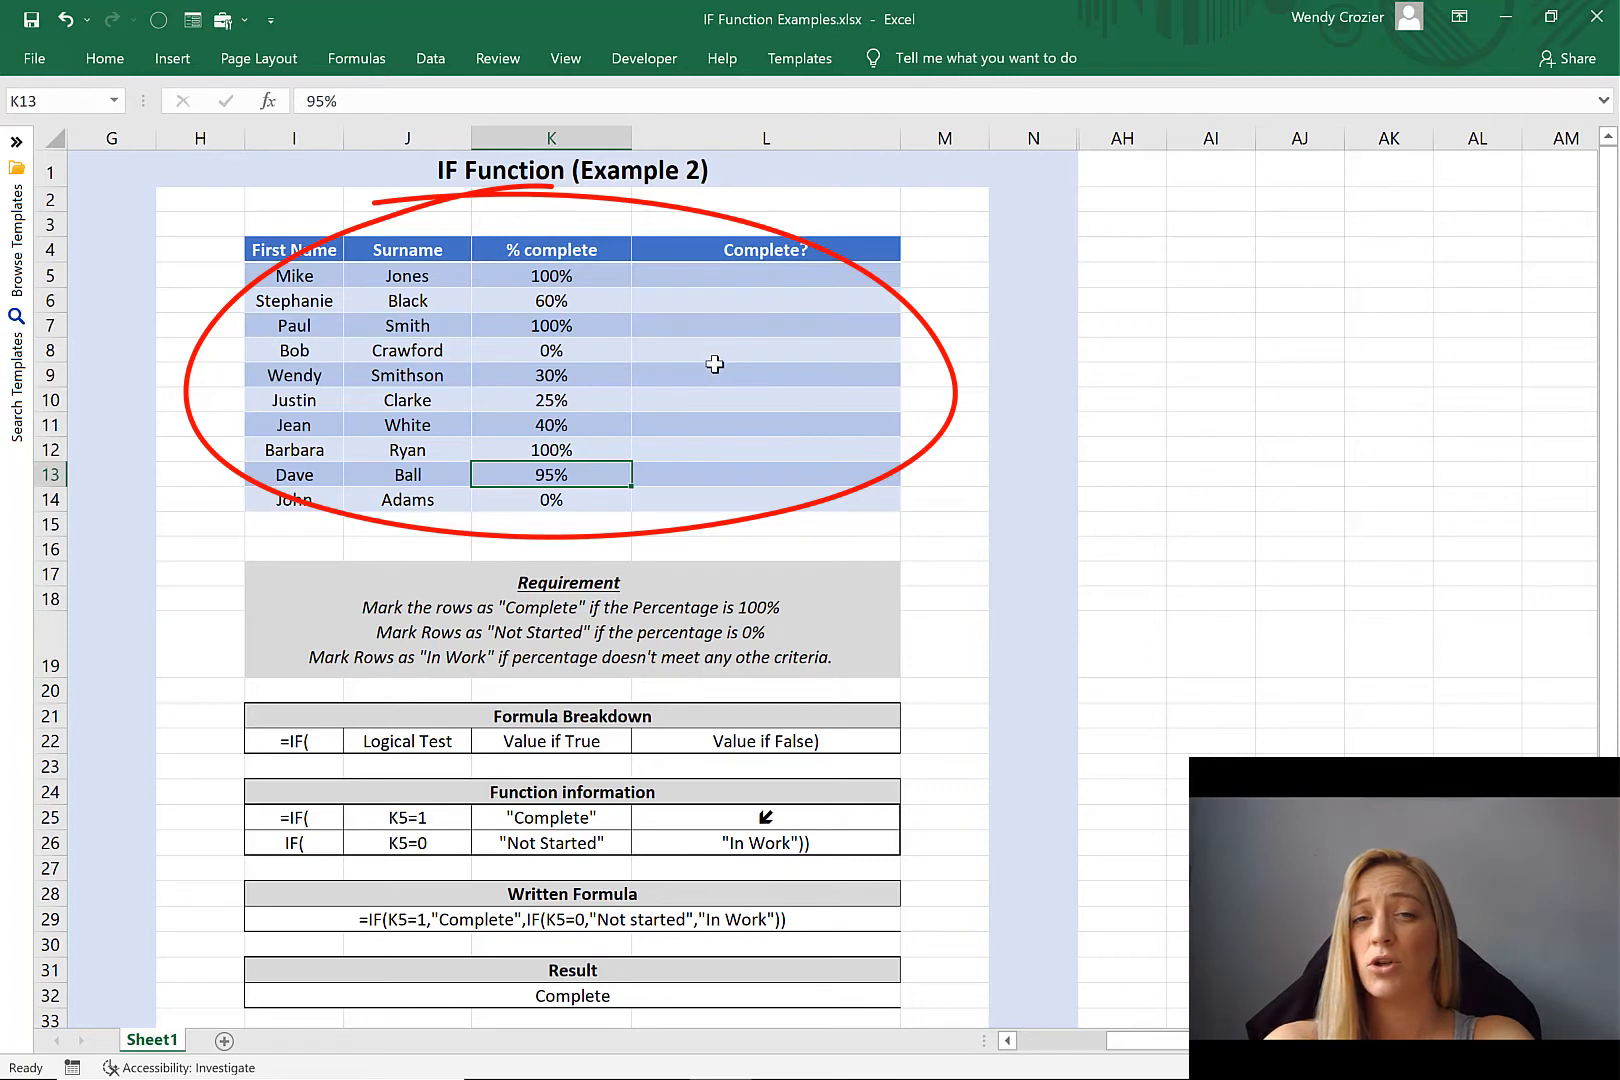
- Examine the Example 2 requirement and the function information for both IF tests, including each test's true and false values
{"action": "left_click", "coordinate": [691, 616]}
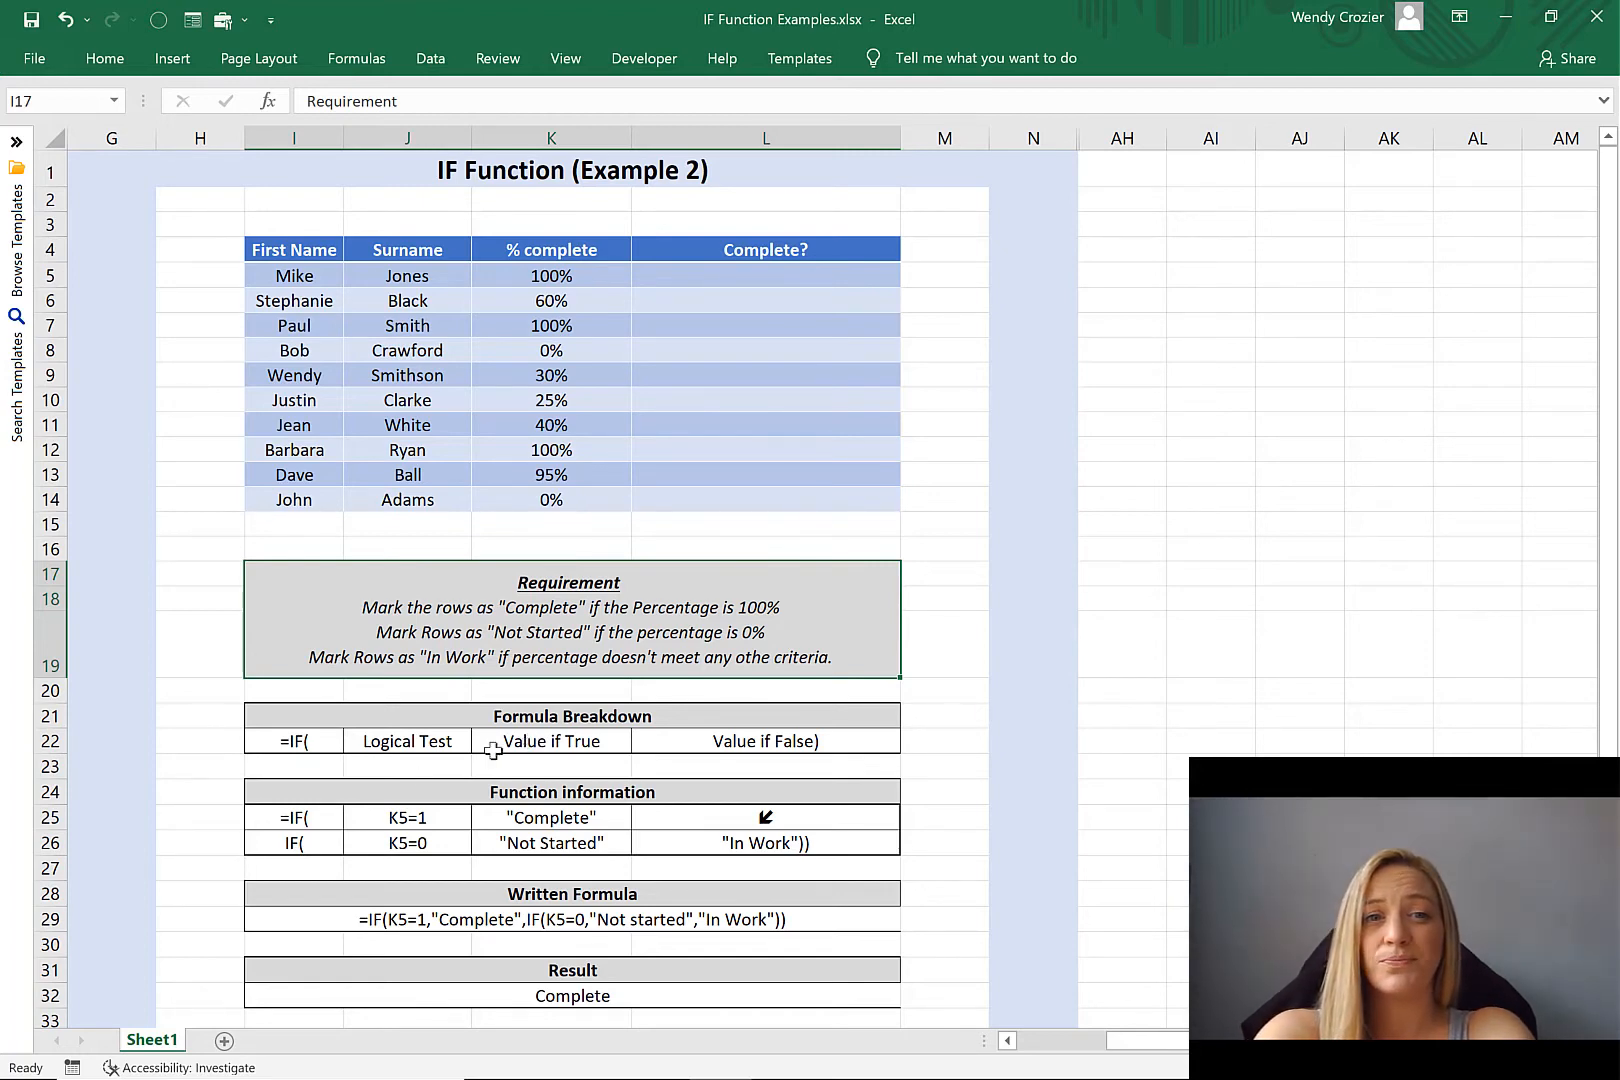
{"action": "left_click", "coordinate": [332, 822]}
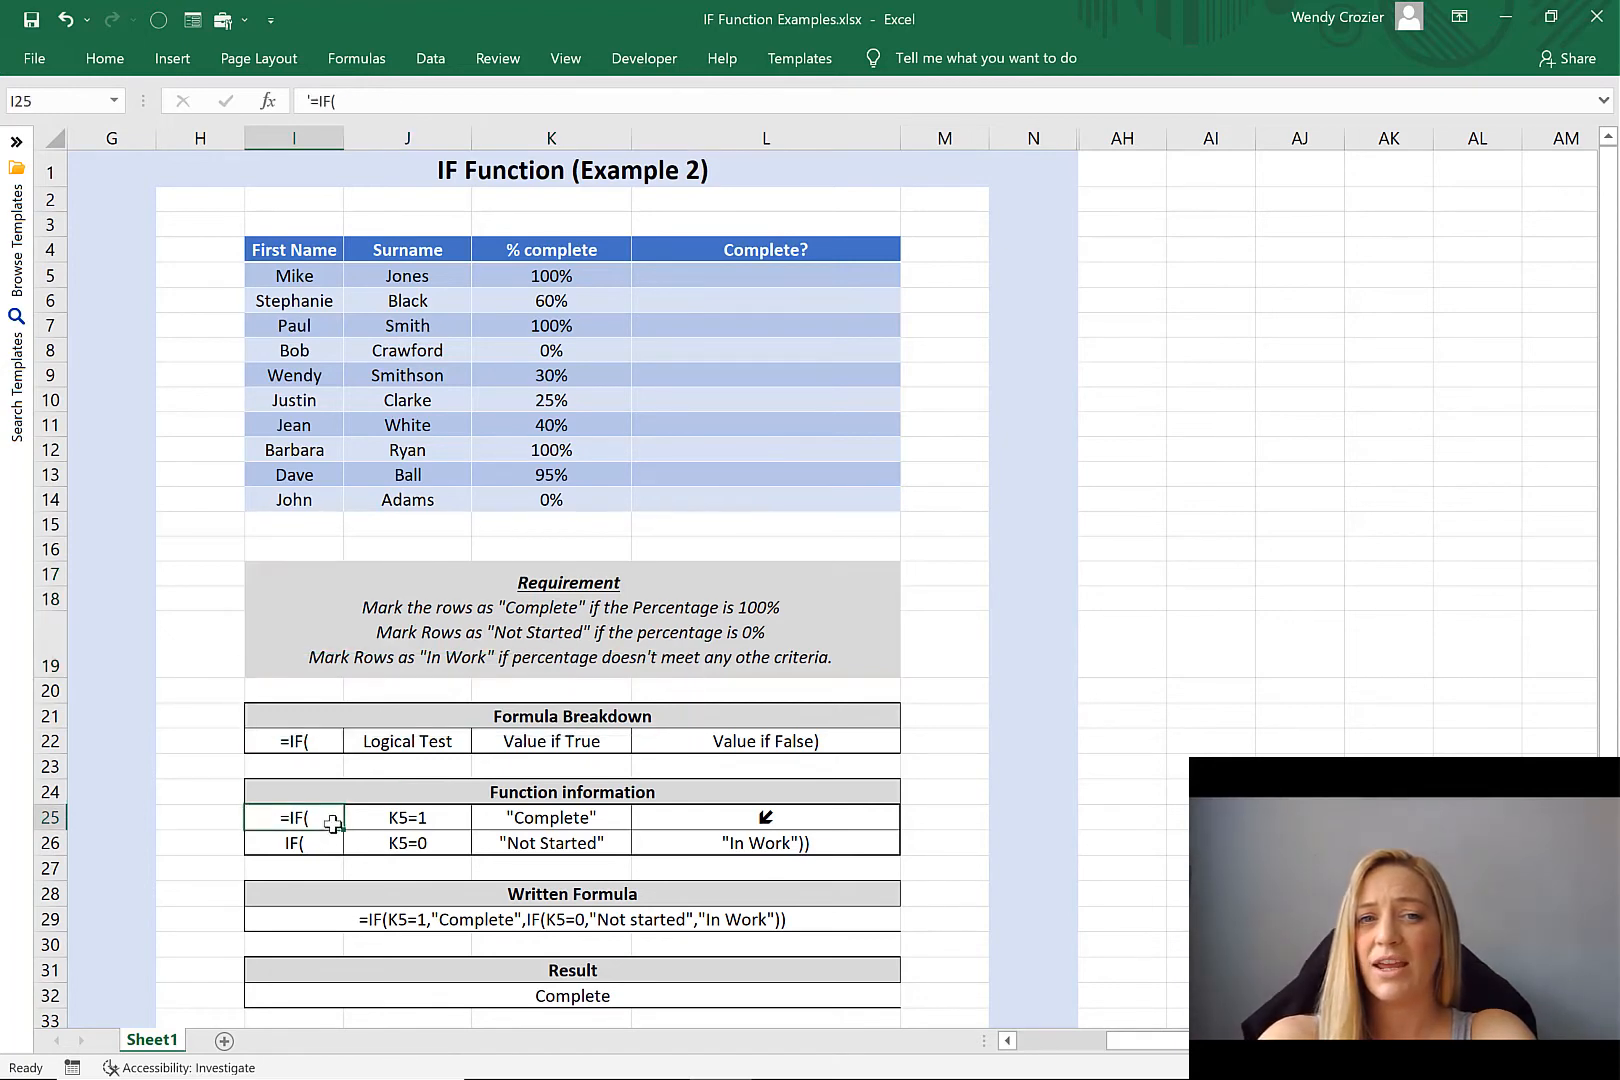
{"action": "left_click", "coordinate": [428, 818]}
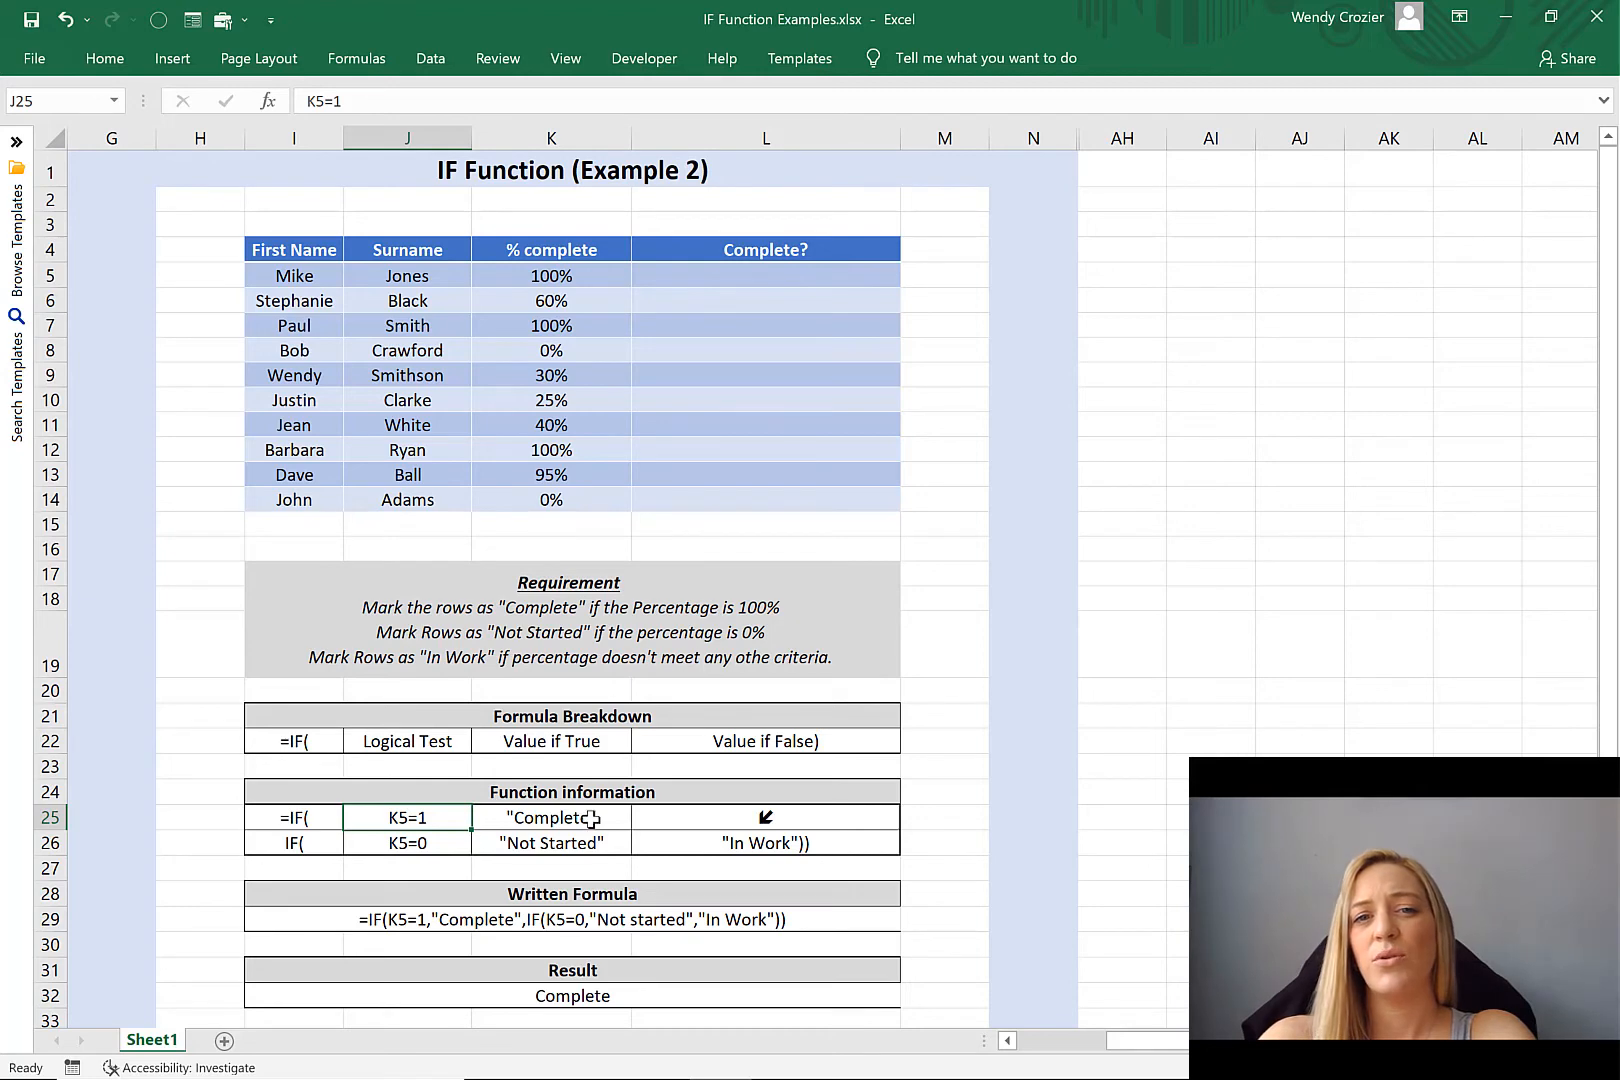
{"action": "left_click", "coordinate": [735, 818]}
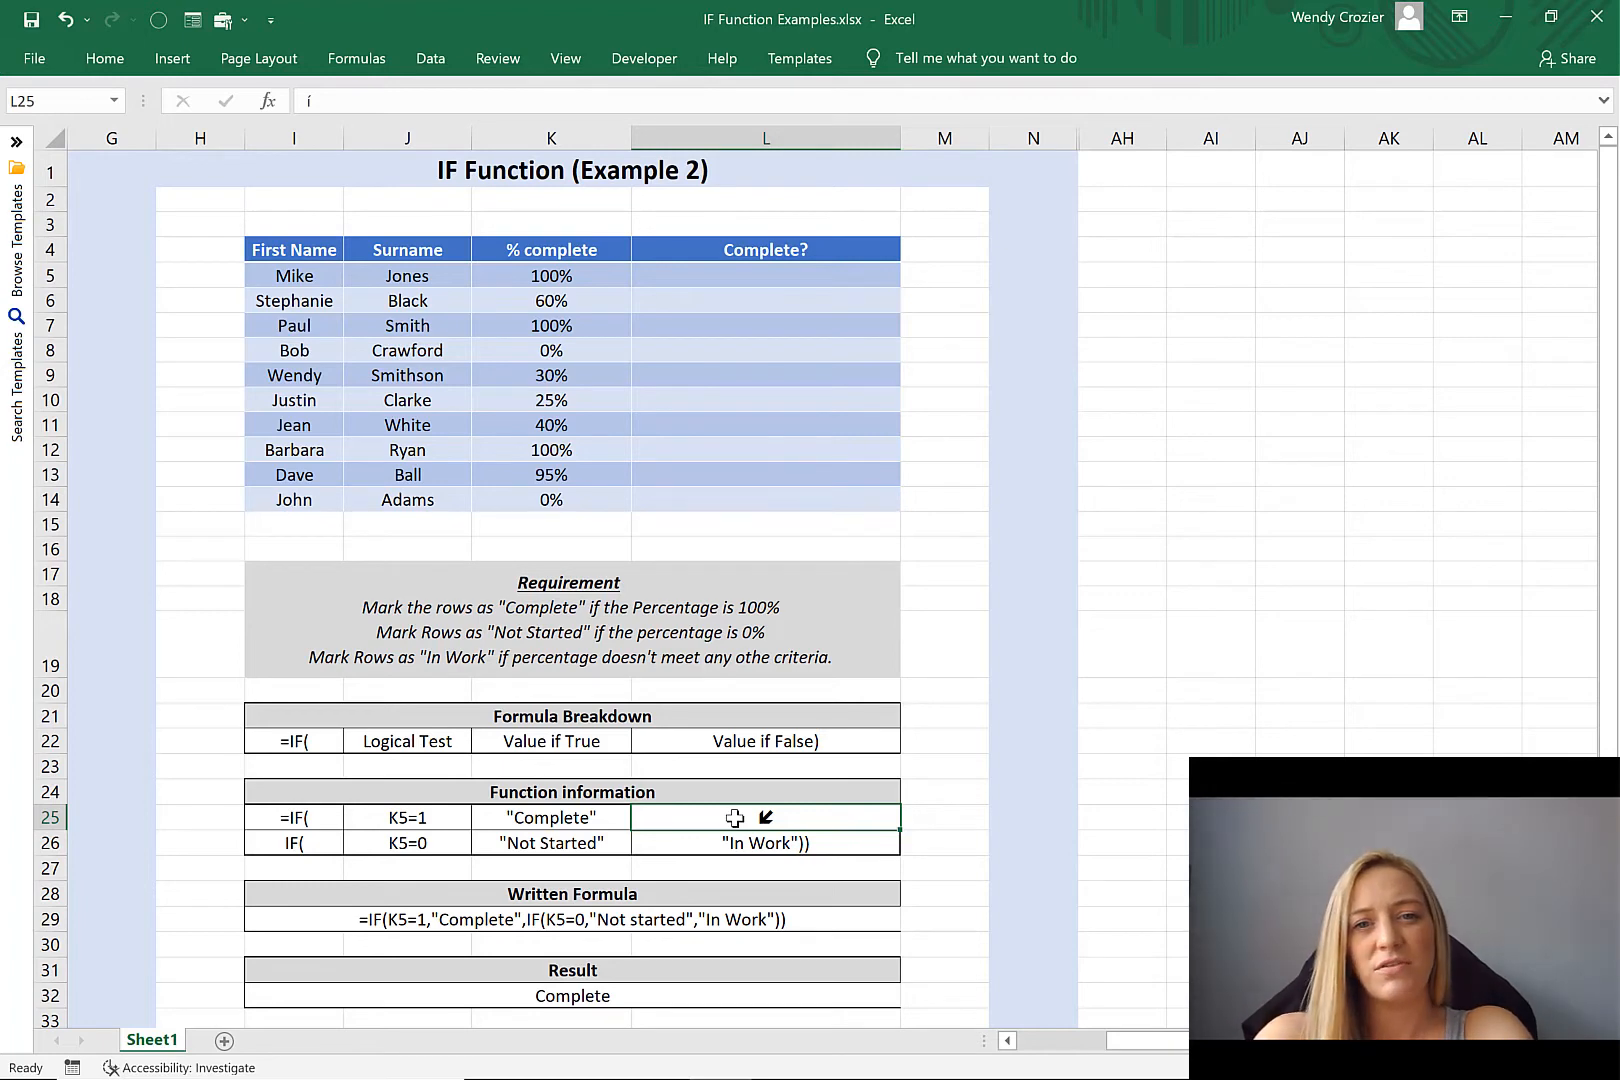
{"action": "left_click", "coordinate": [303, 845]}
{"action": "left_click", "coordinate": [405, 845]}
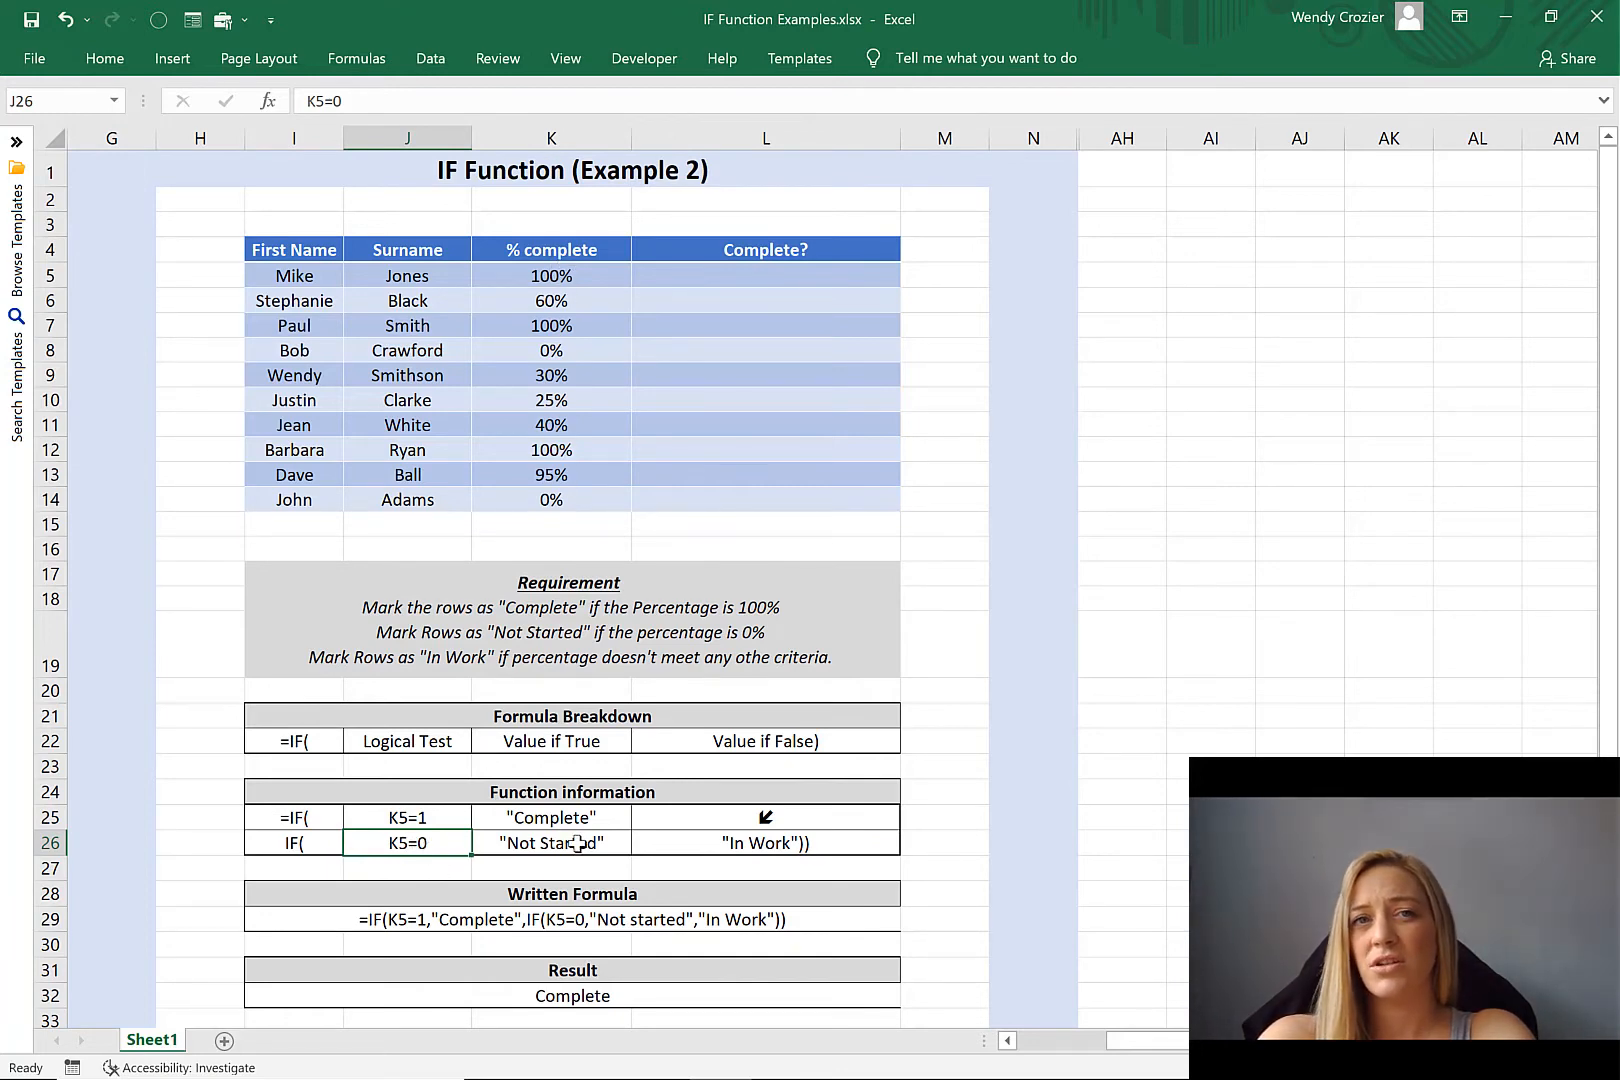
{"action": "left_click", "coordinate": [730, 846]}
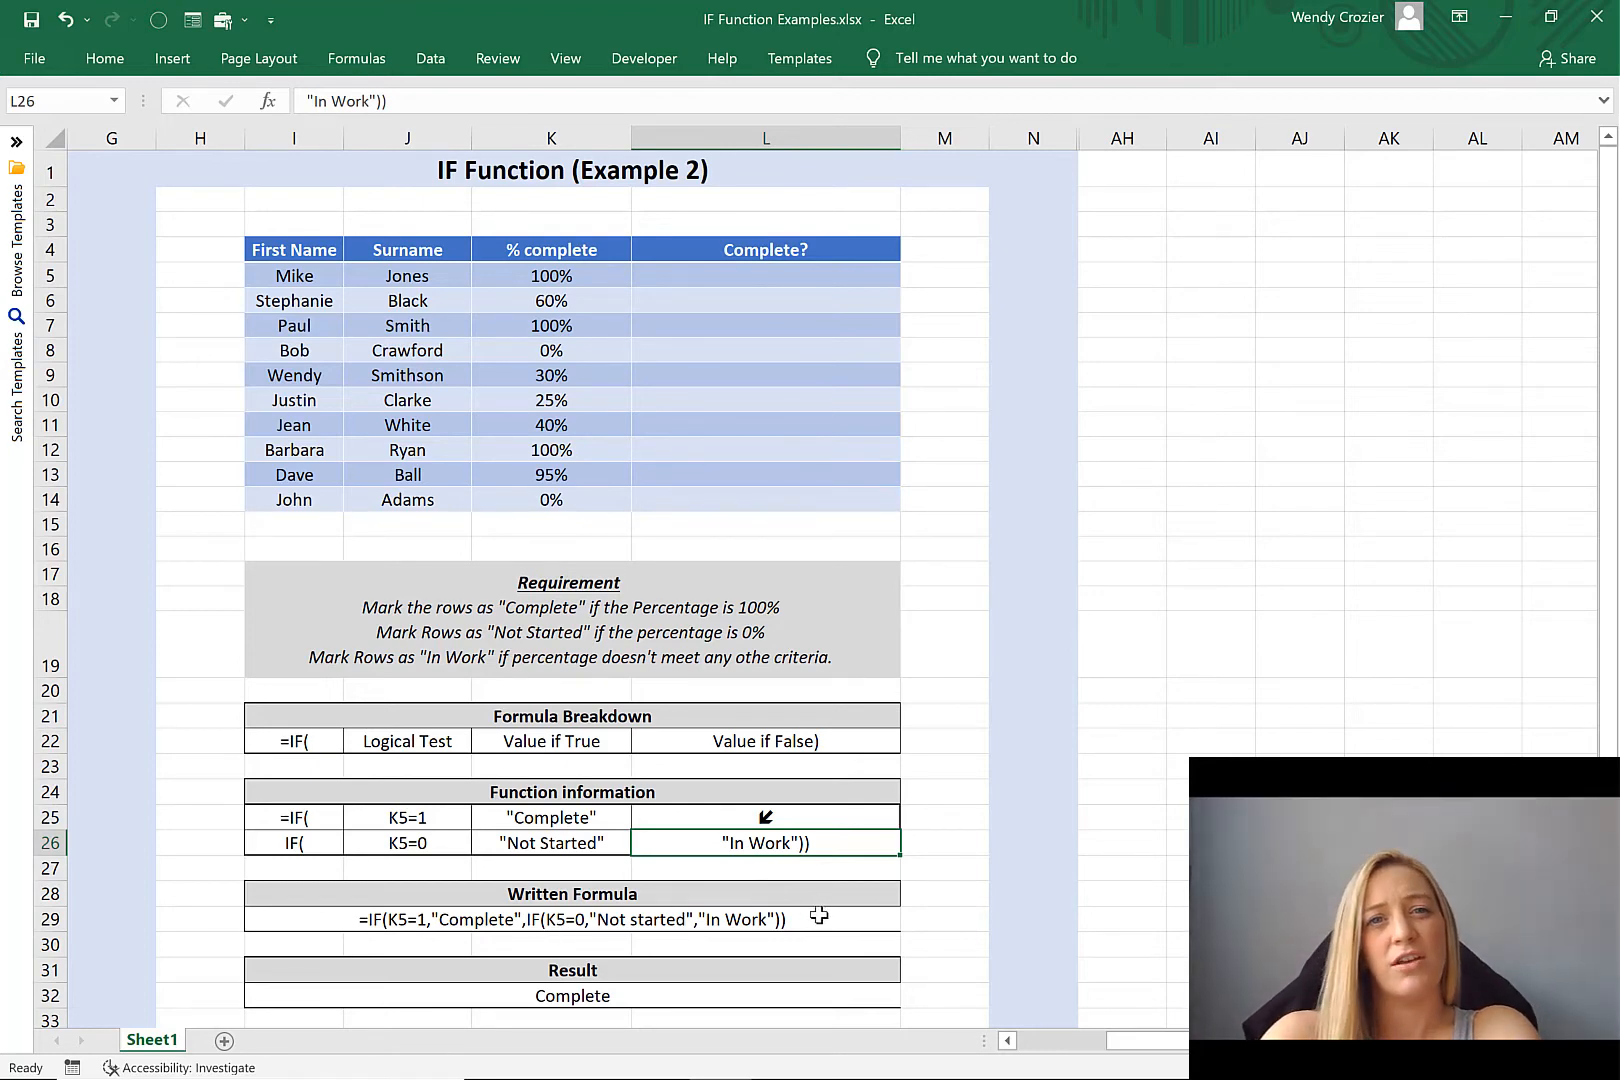
- Start the L5 formula with an IF that tests K5=1 and returns "Complete" when true
{"action": "left_click", "coordinate": [705, 277]}
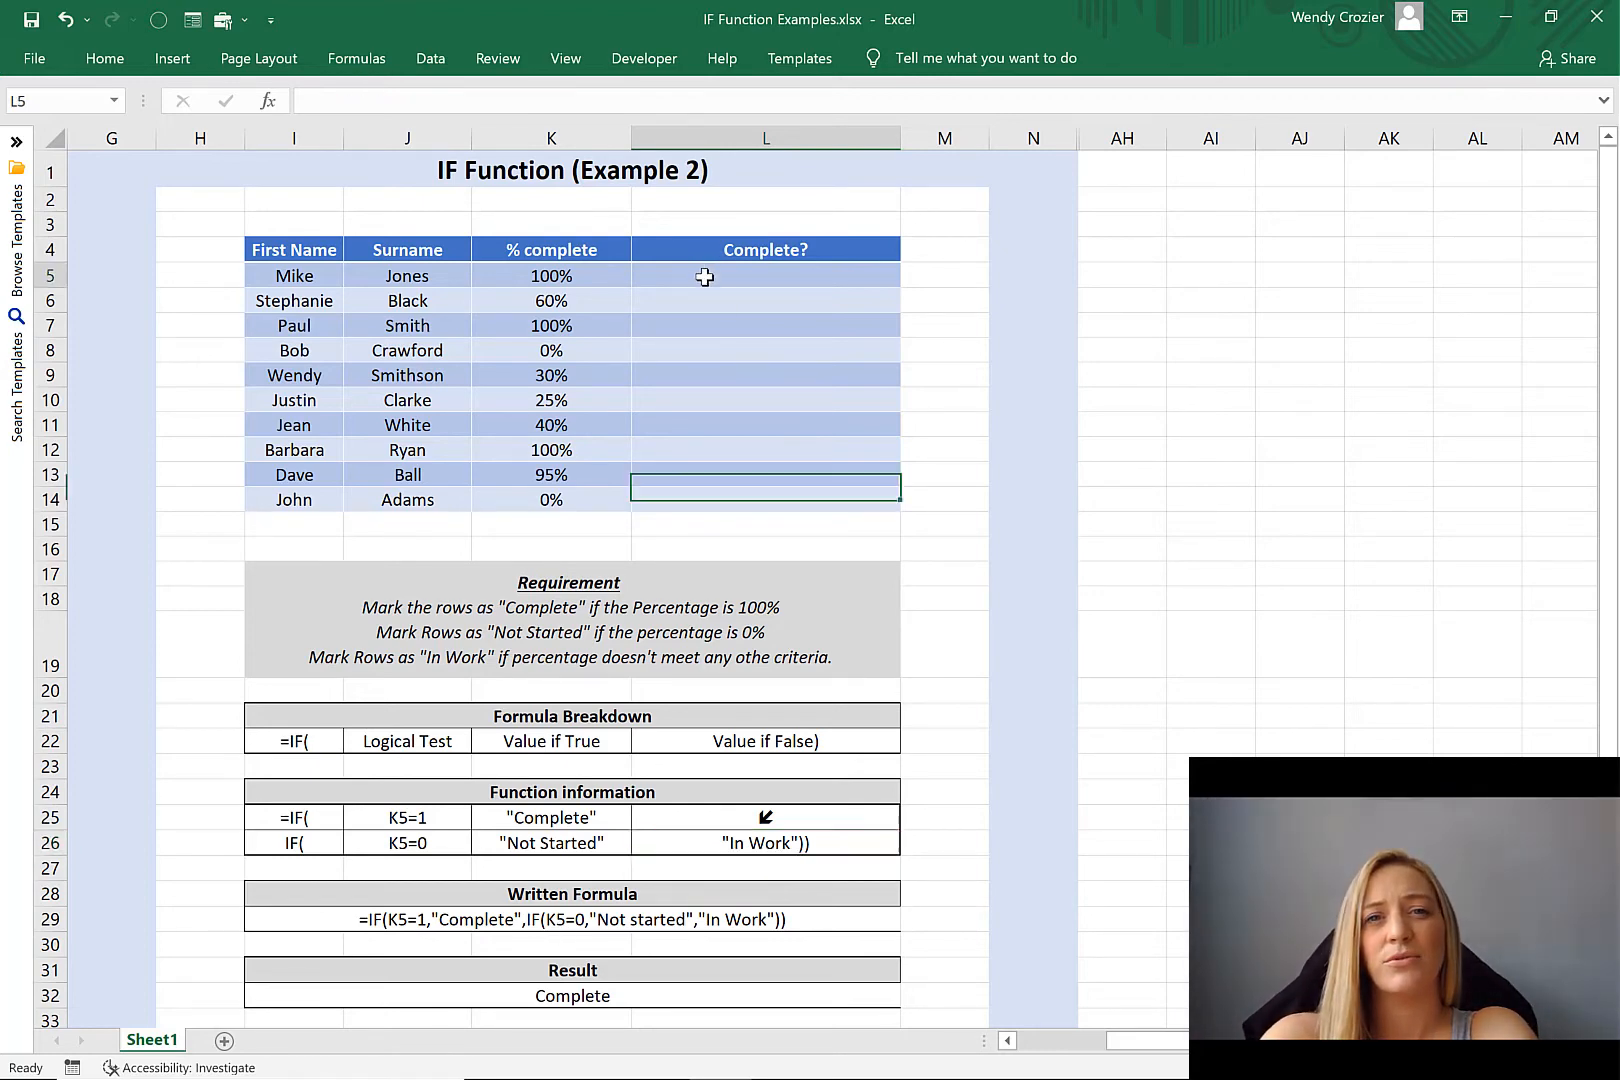
{"action": "type", "text": "="}
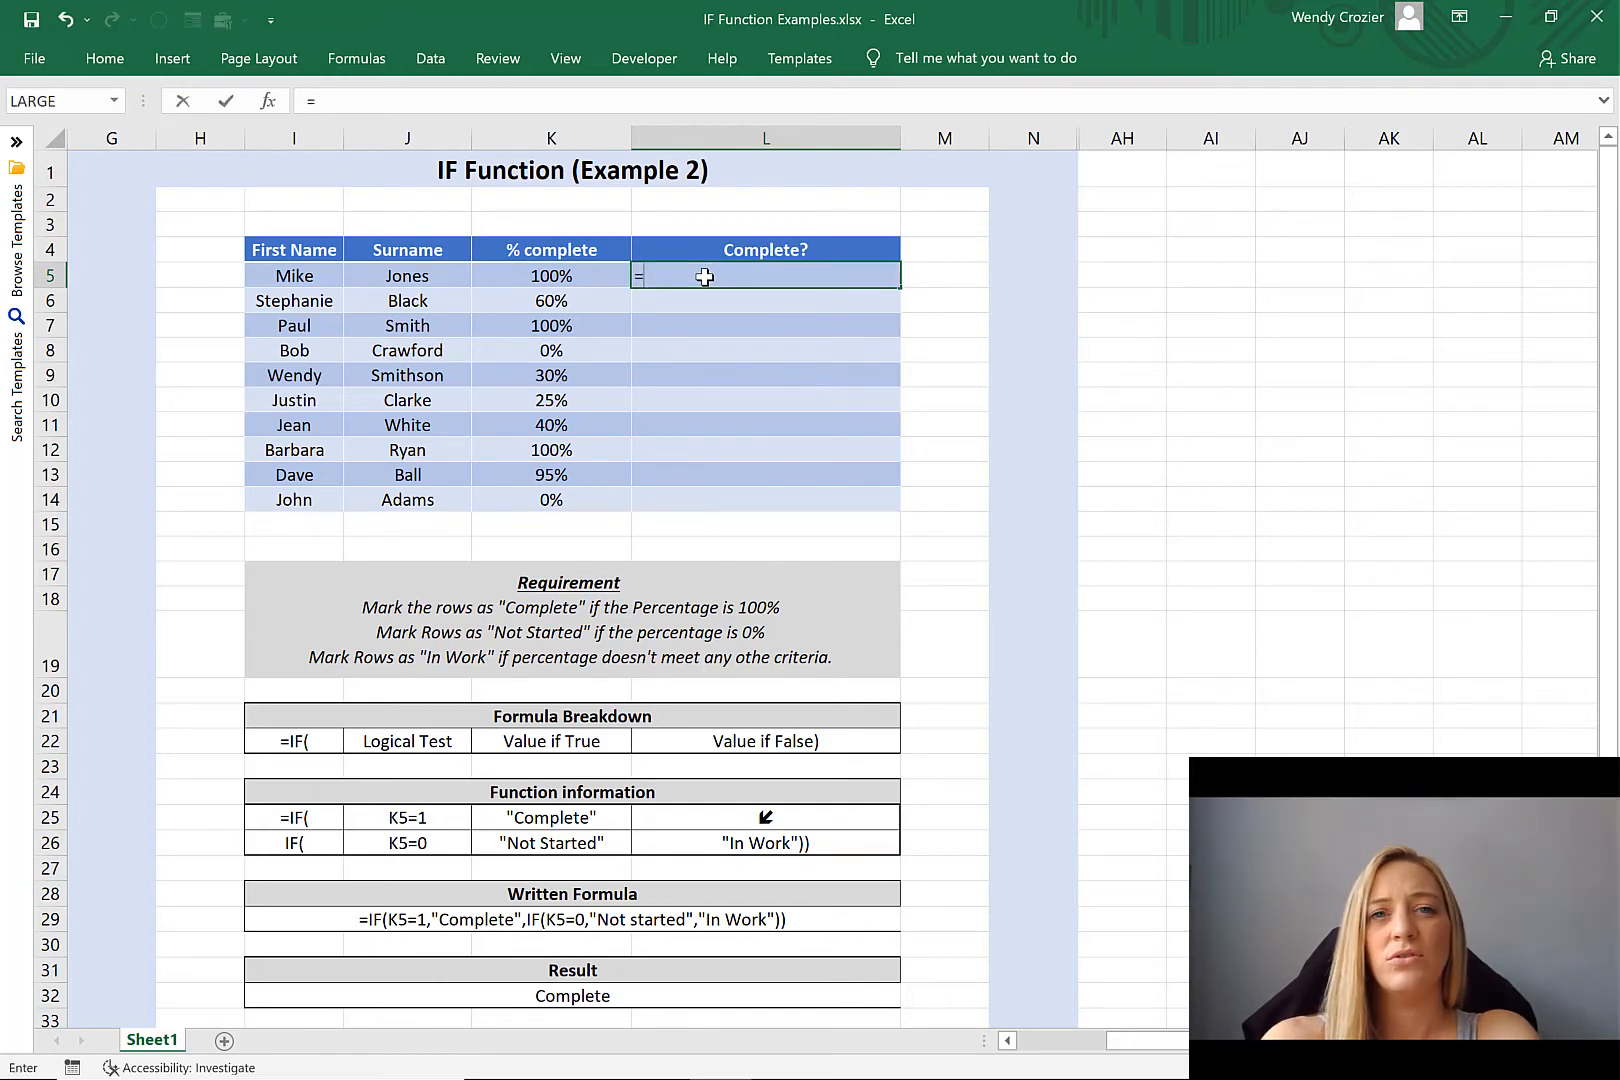
{"action": "type", "text": "if("}
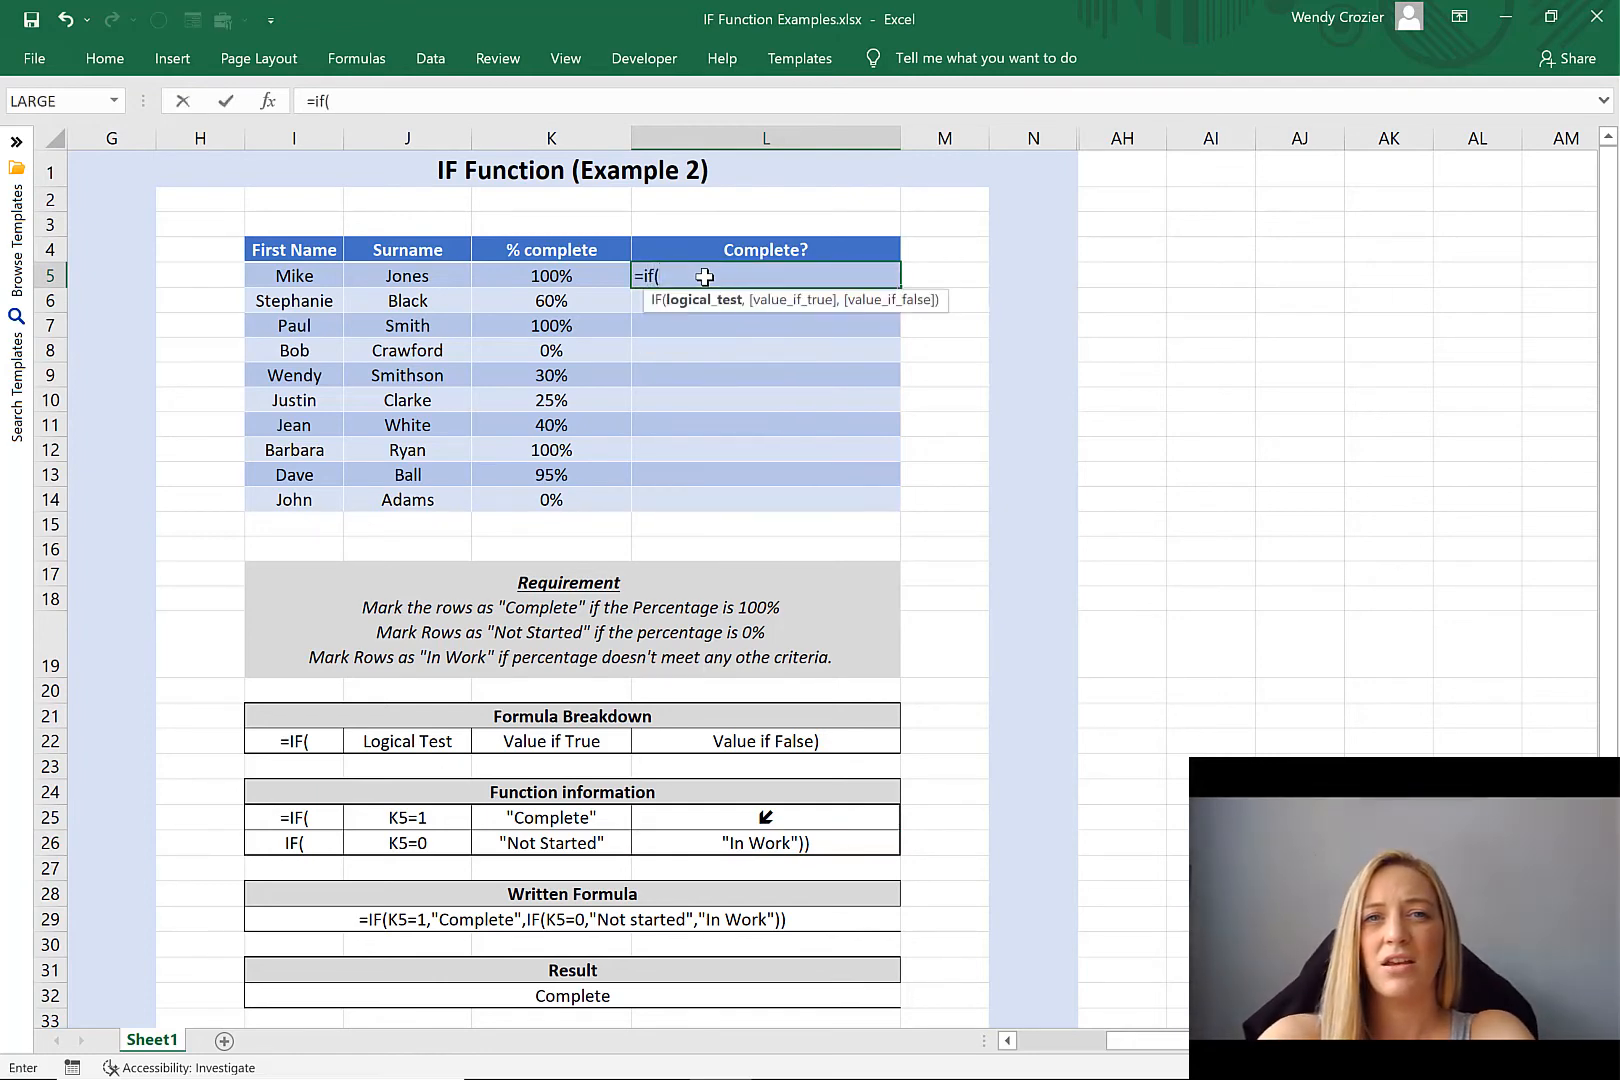
{"action": "left_click", "coordinate": [576, 279]}
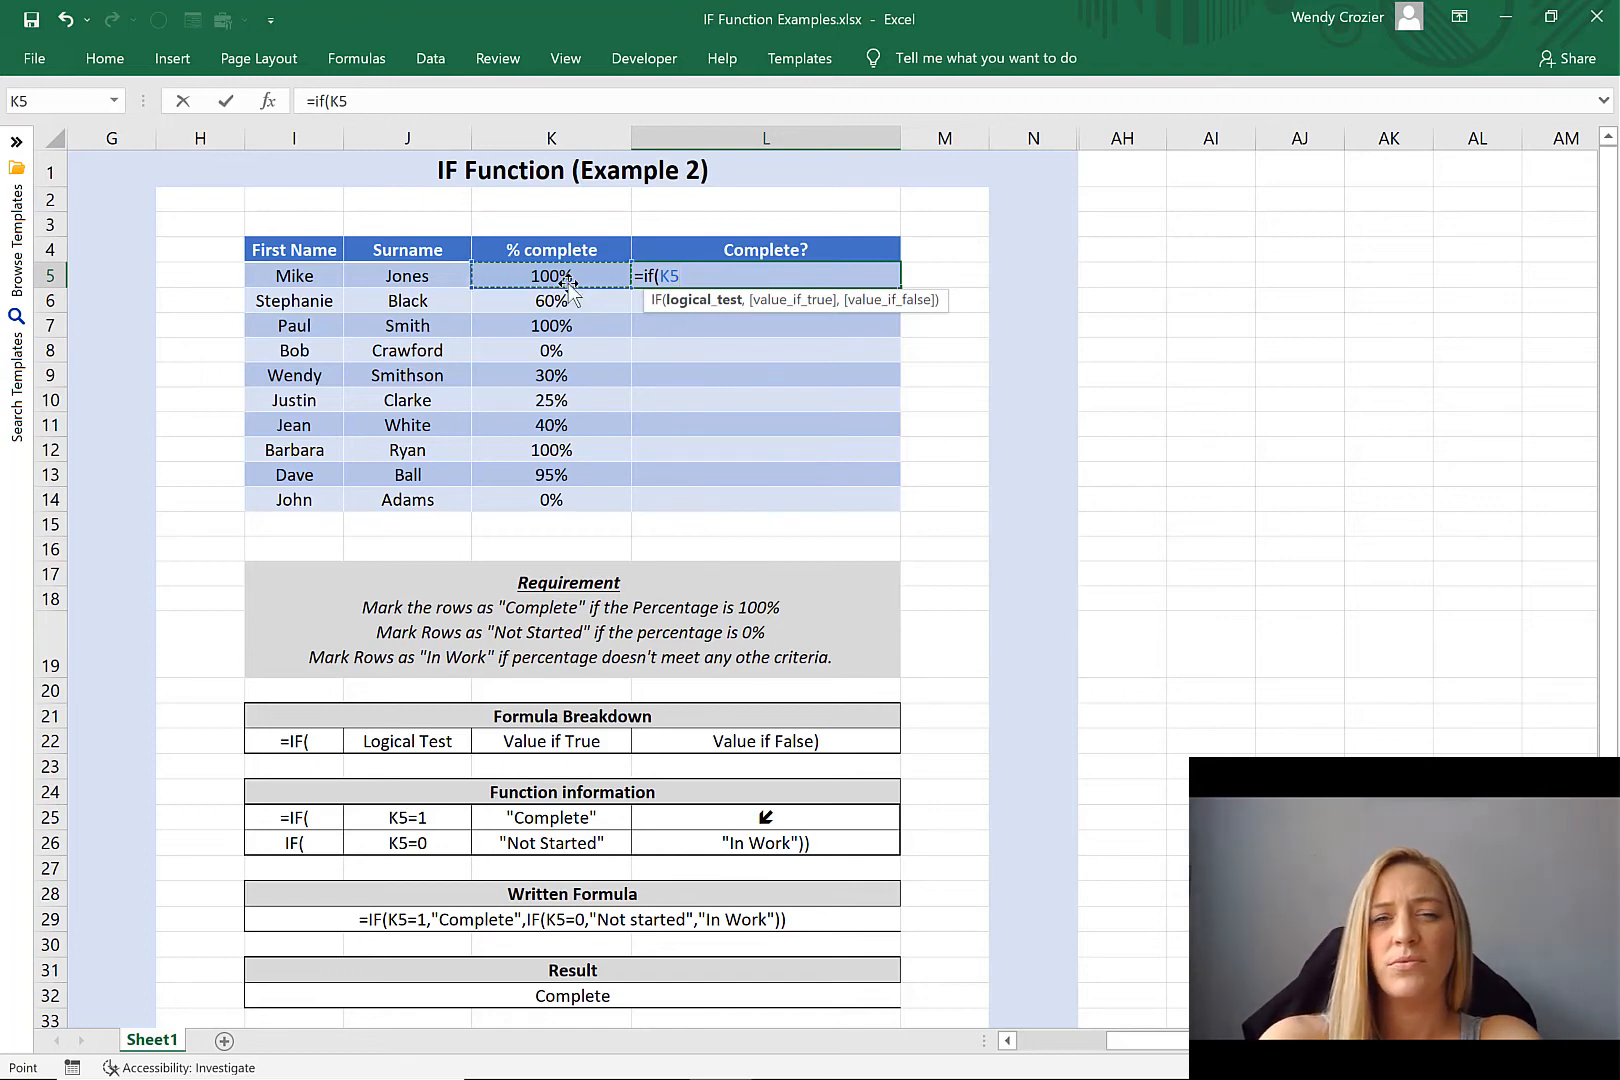
{"action": "type", "text": "=1"}
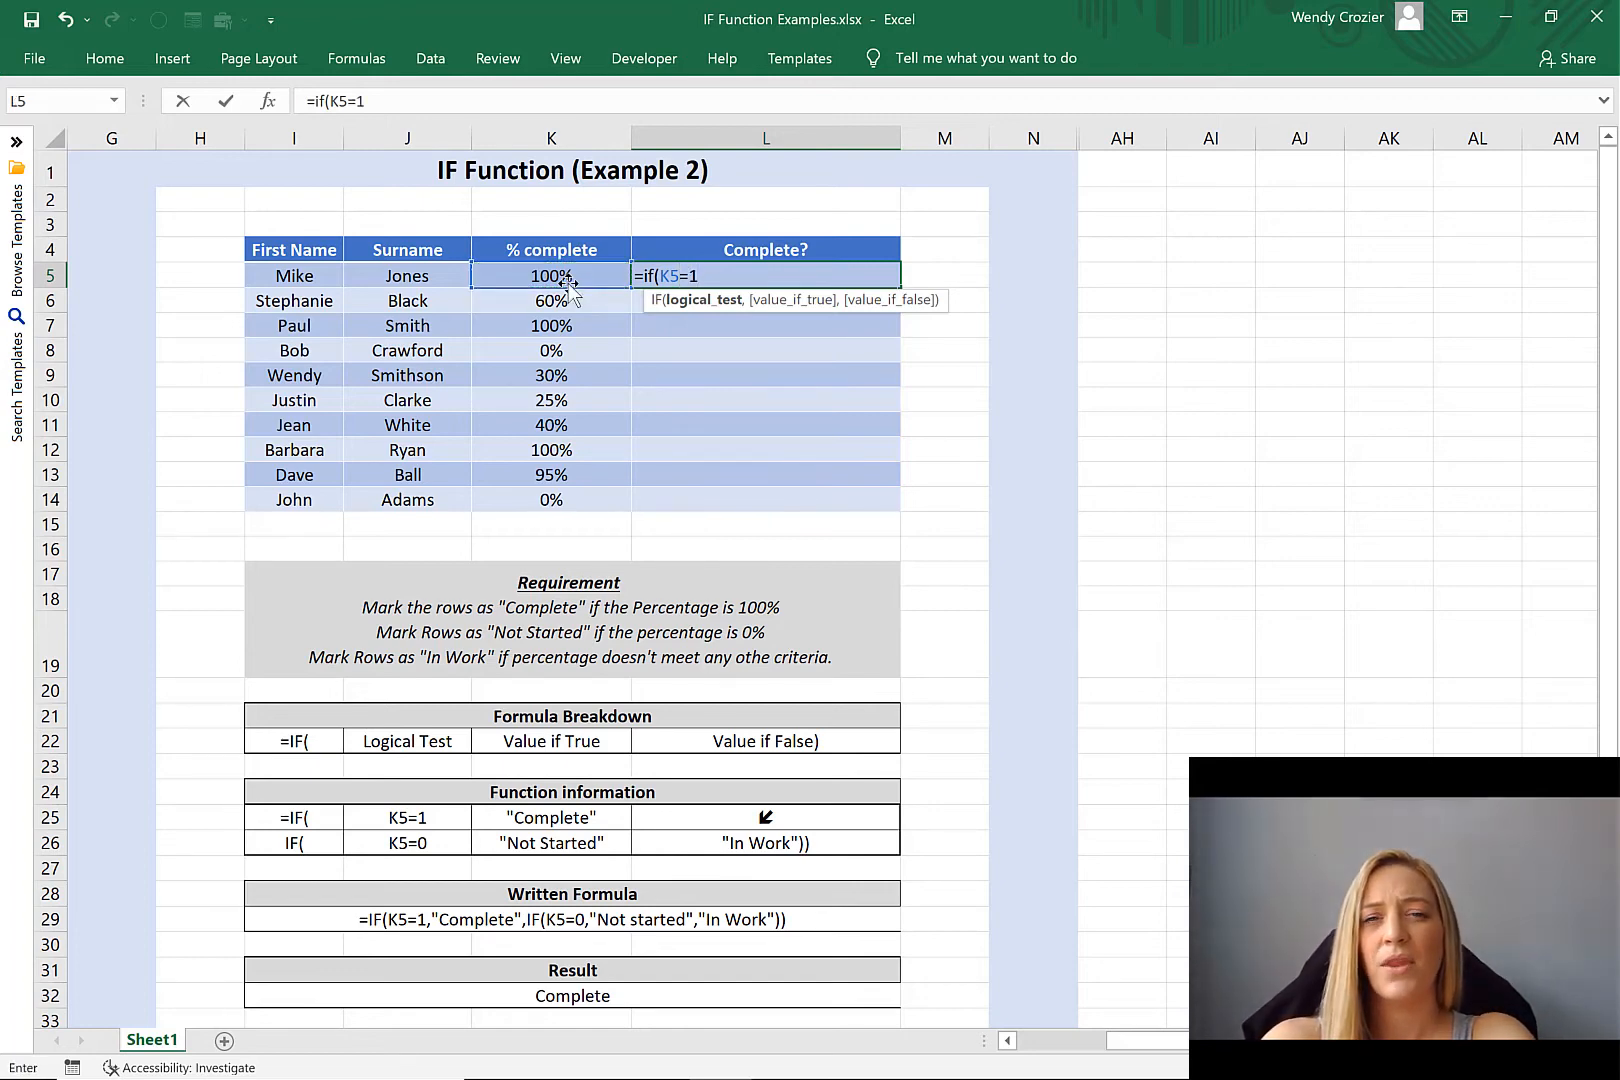
{"action": "type", "text": ",\"Complete"}
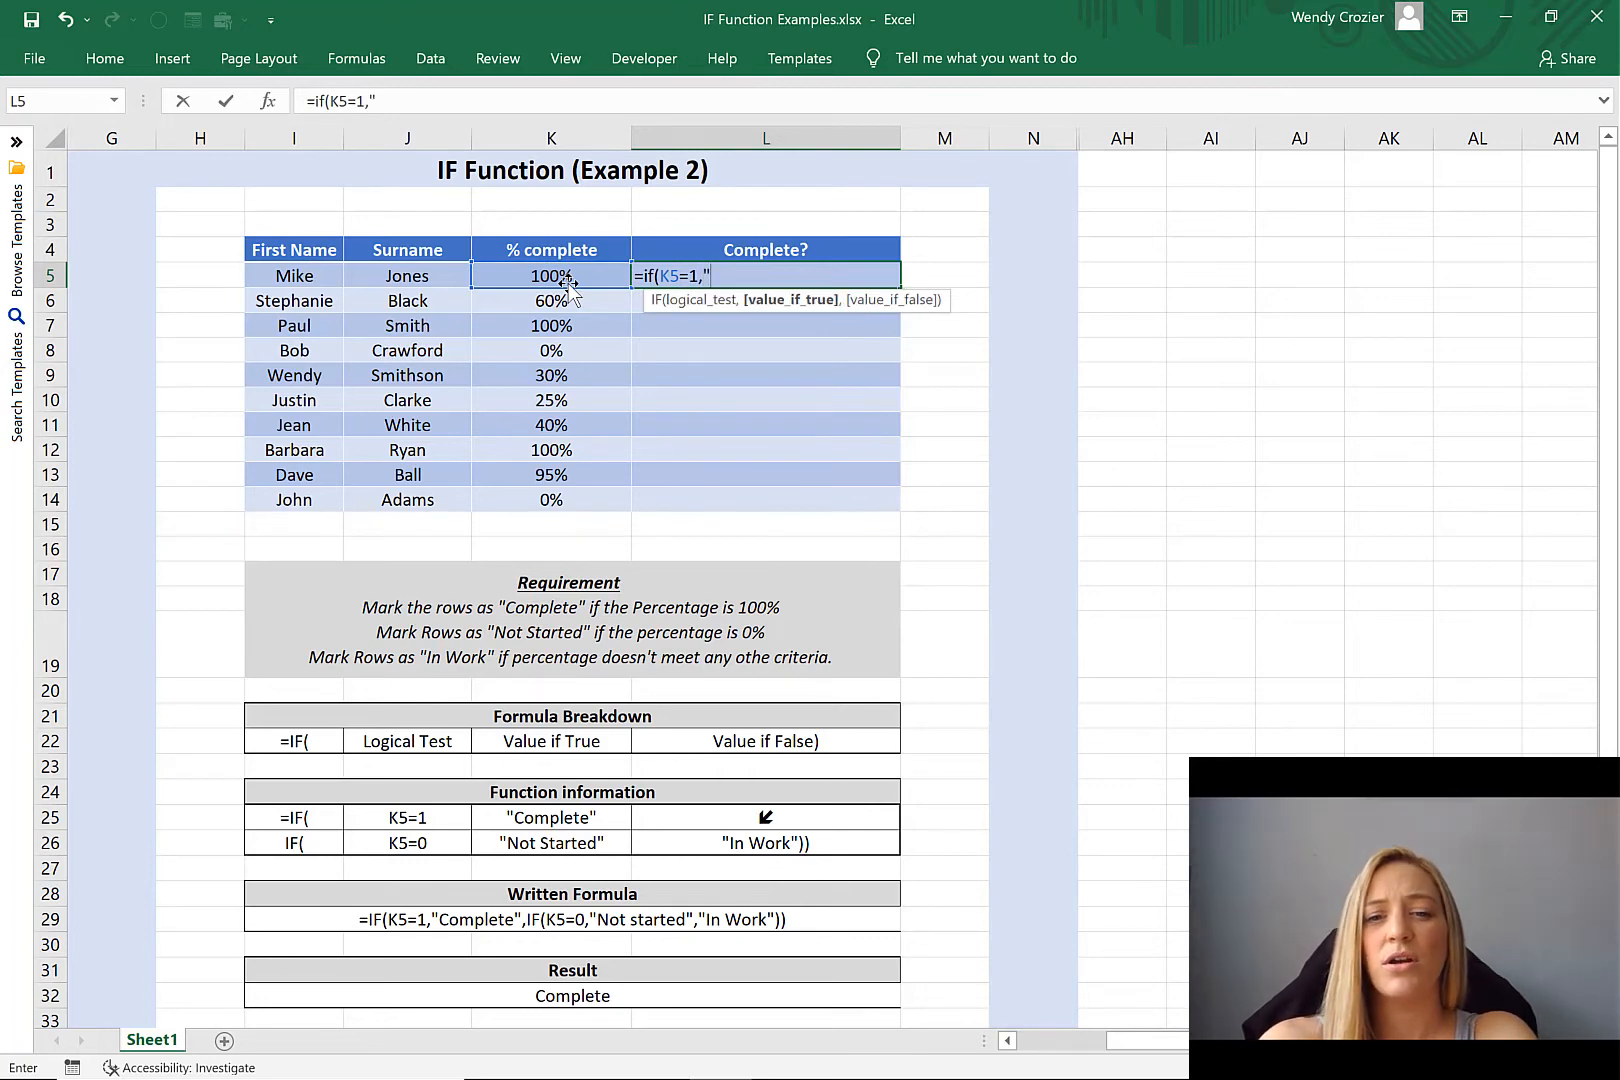
{"action": "type", "text": "\""}
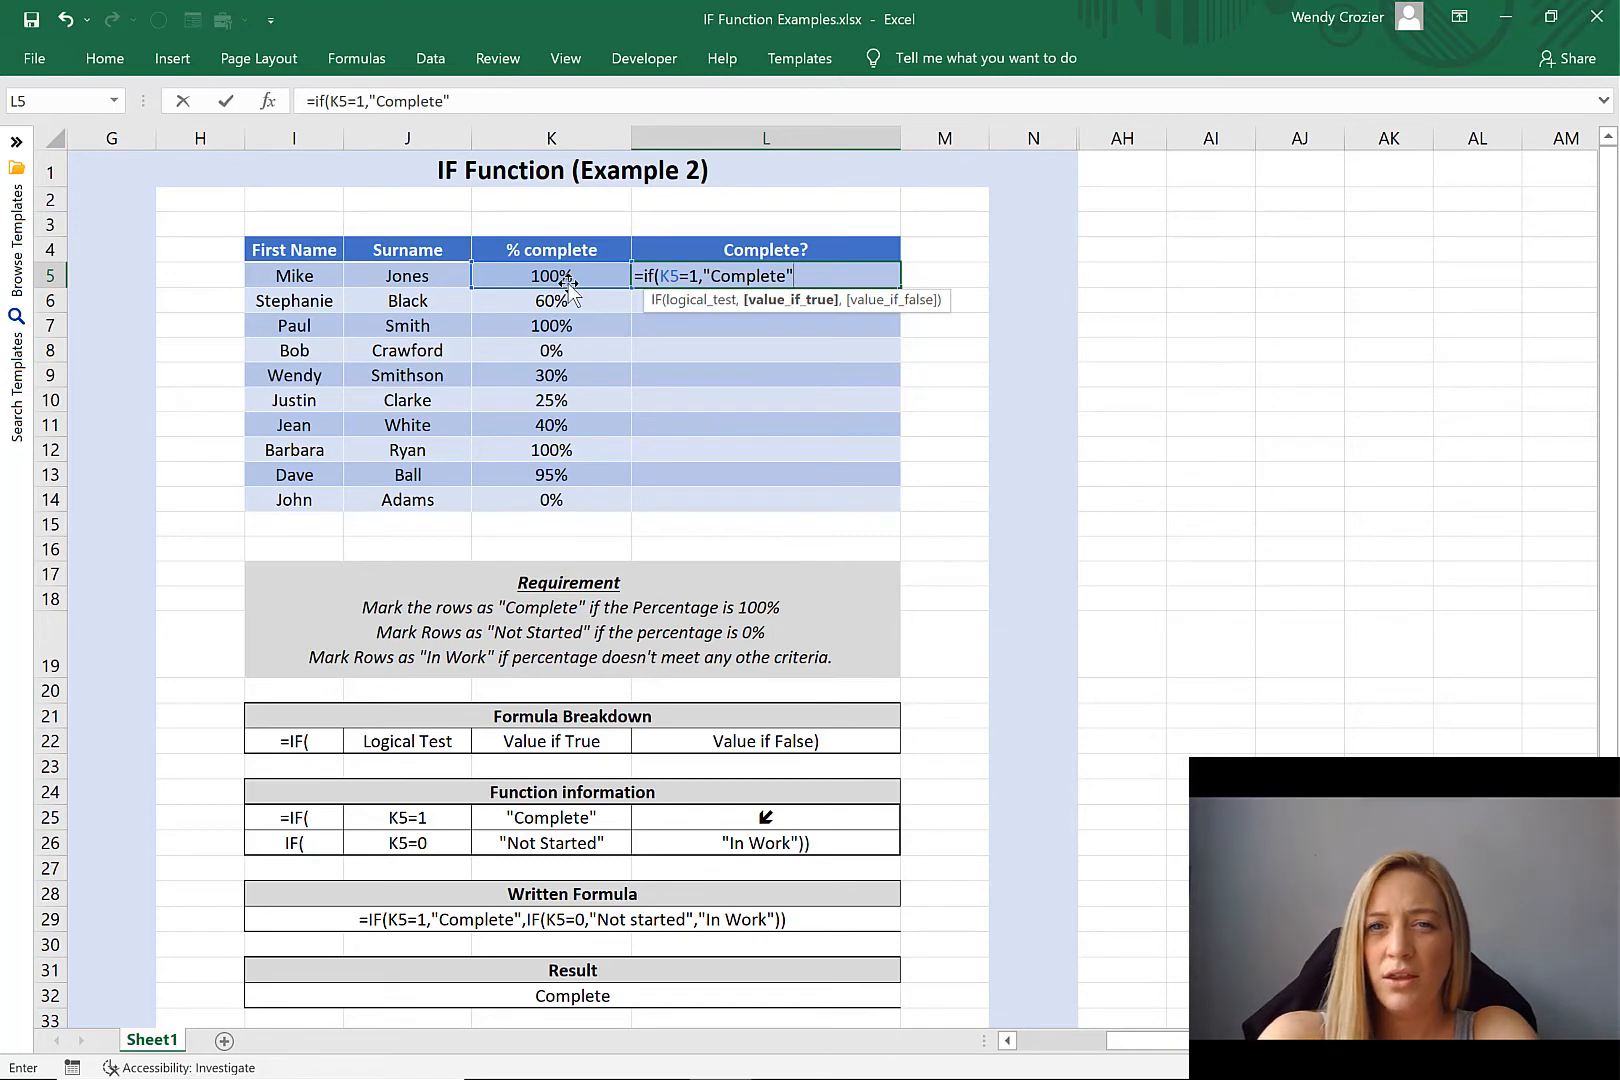
{"action": "type", "text": ","}
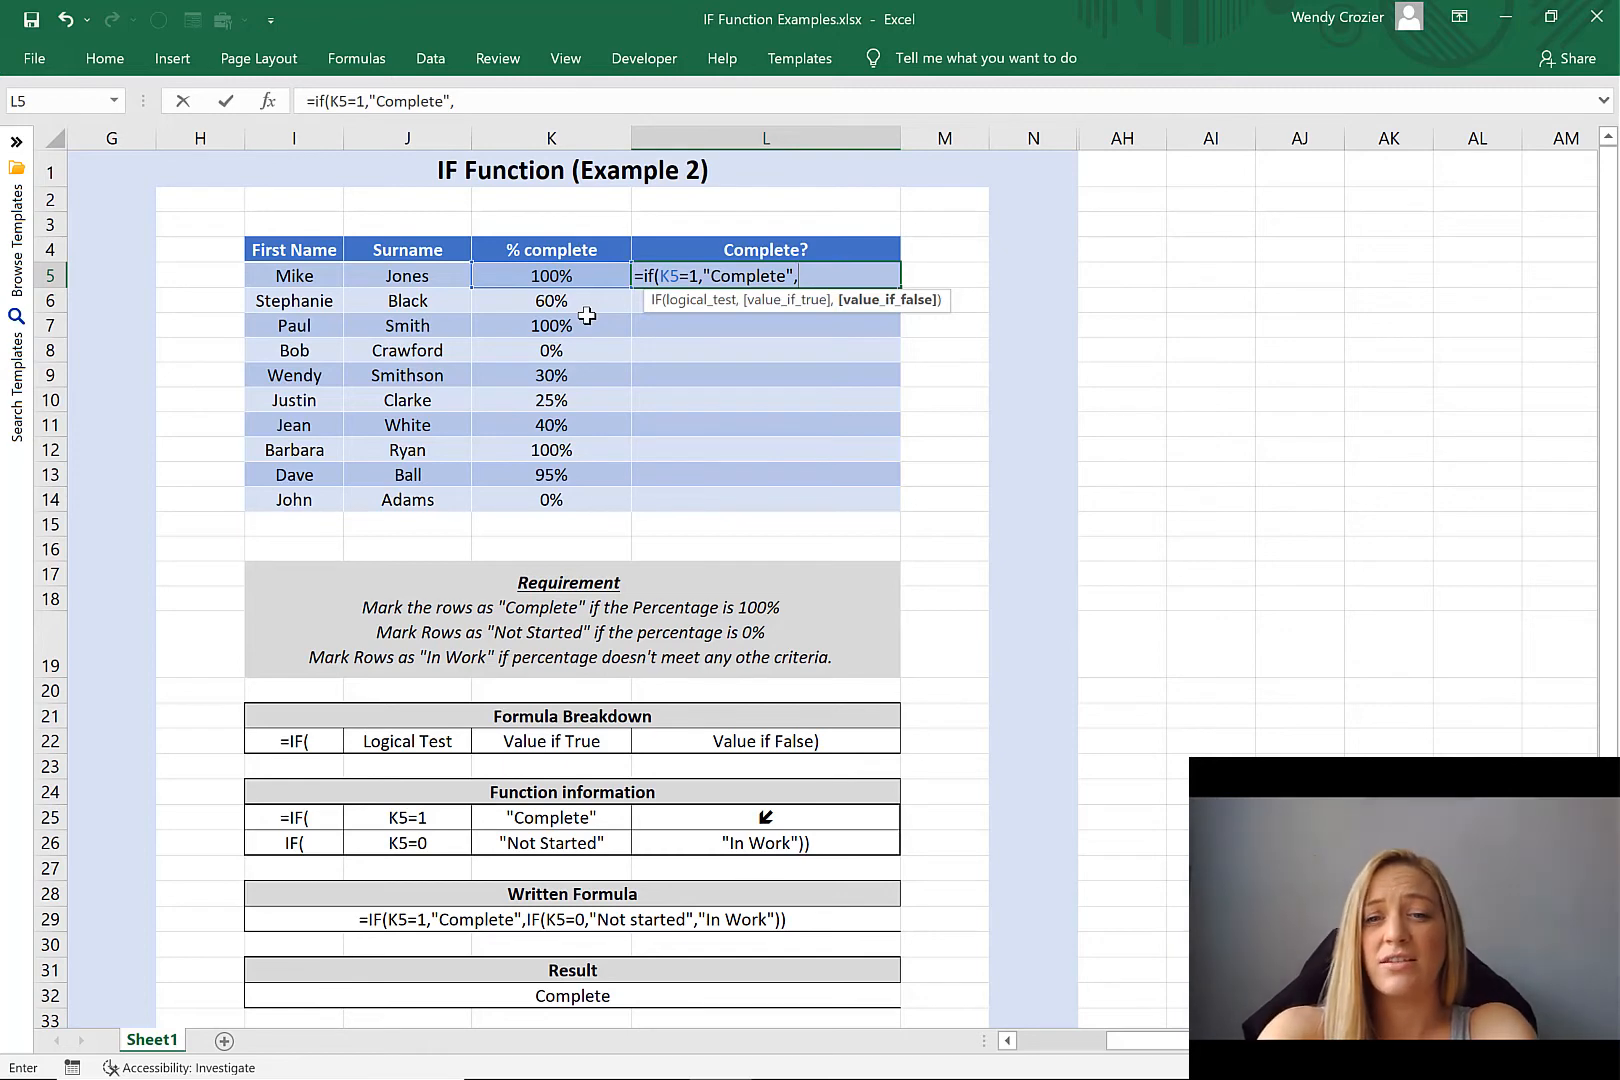
- Nest a second IF as the false value in L5, testing K5=0 and returning "Not Started" when true
{"action": "type", "text": "if"}
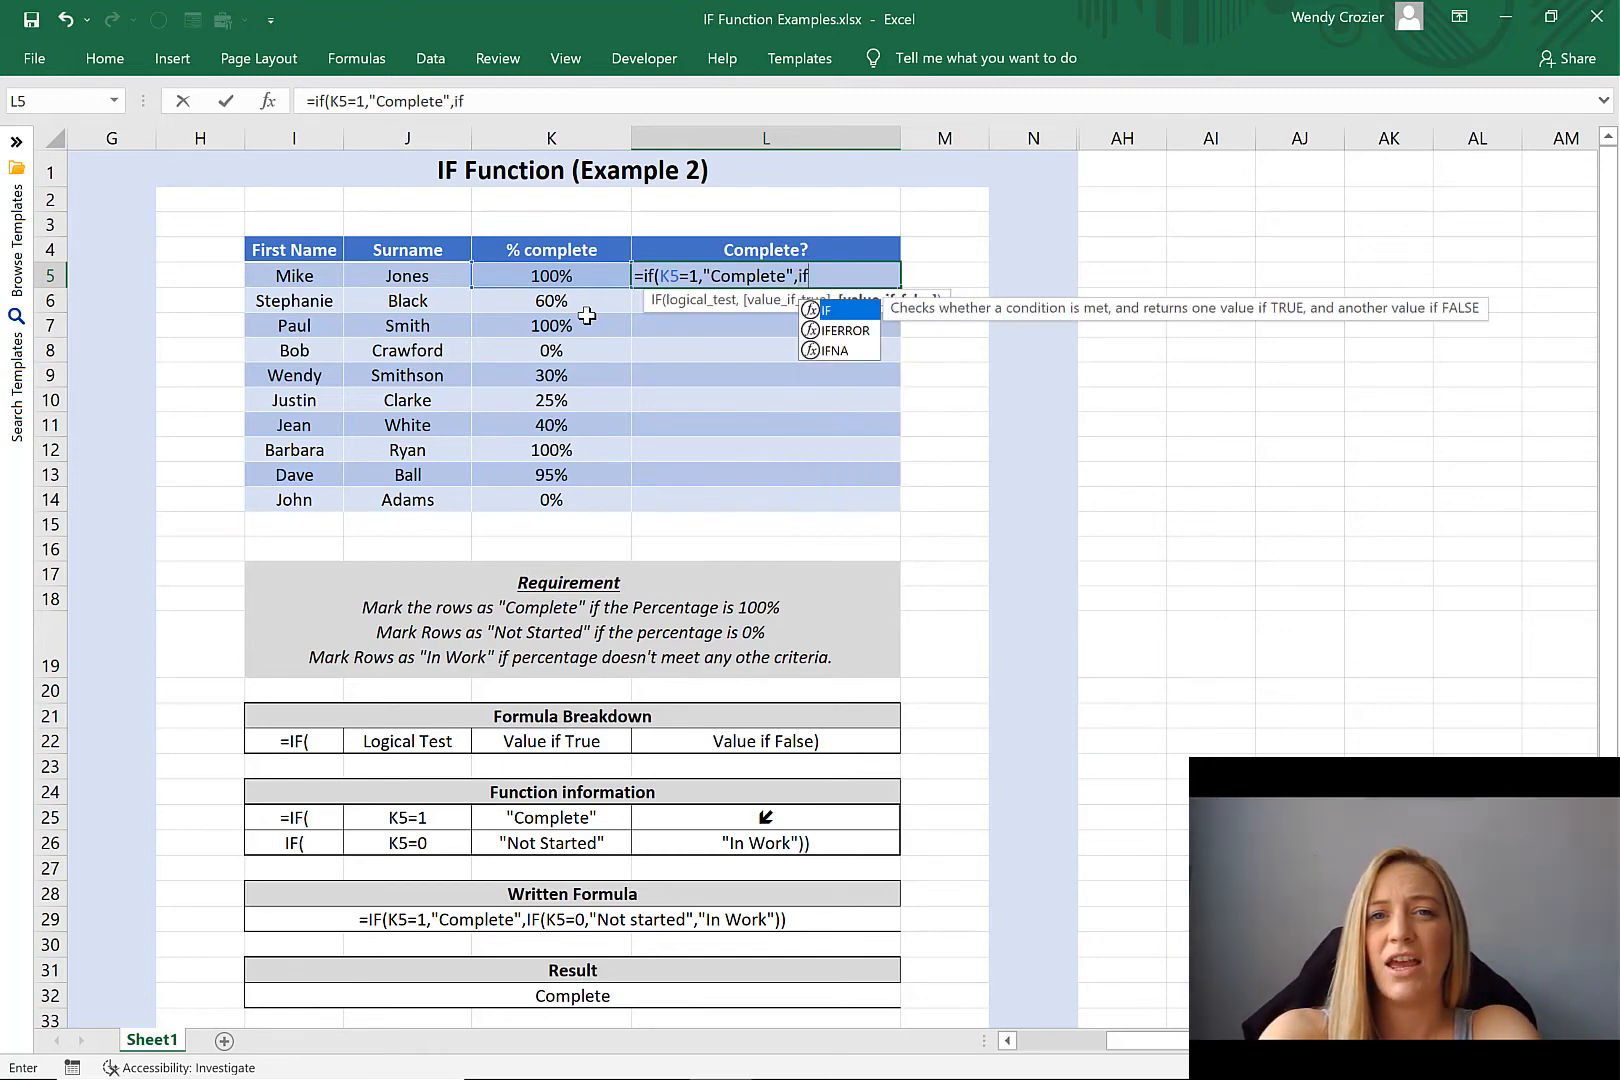
{"action": "type", "text": "("}
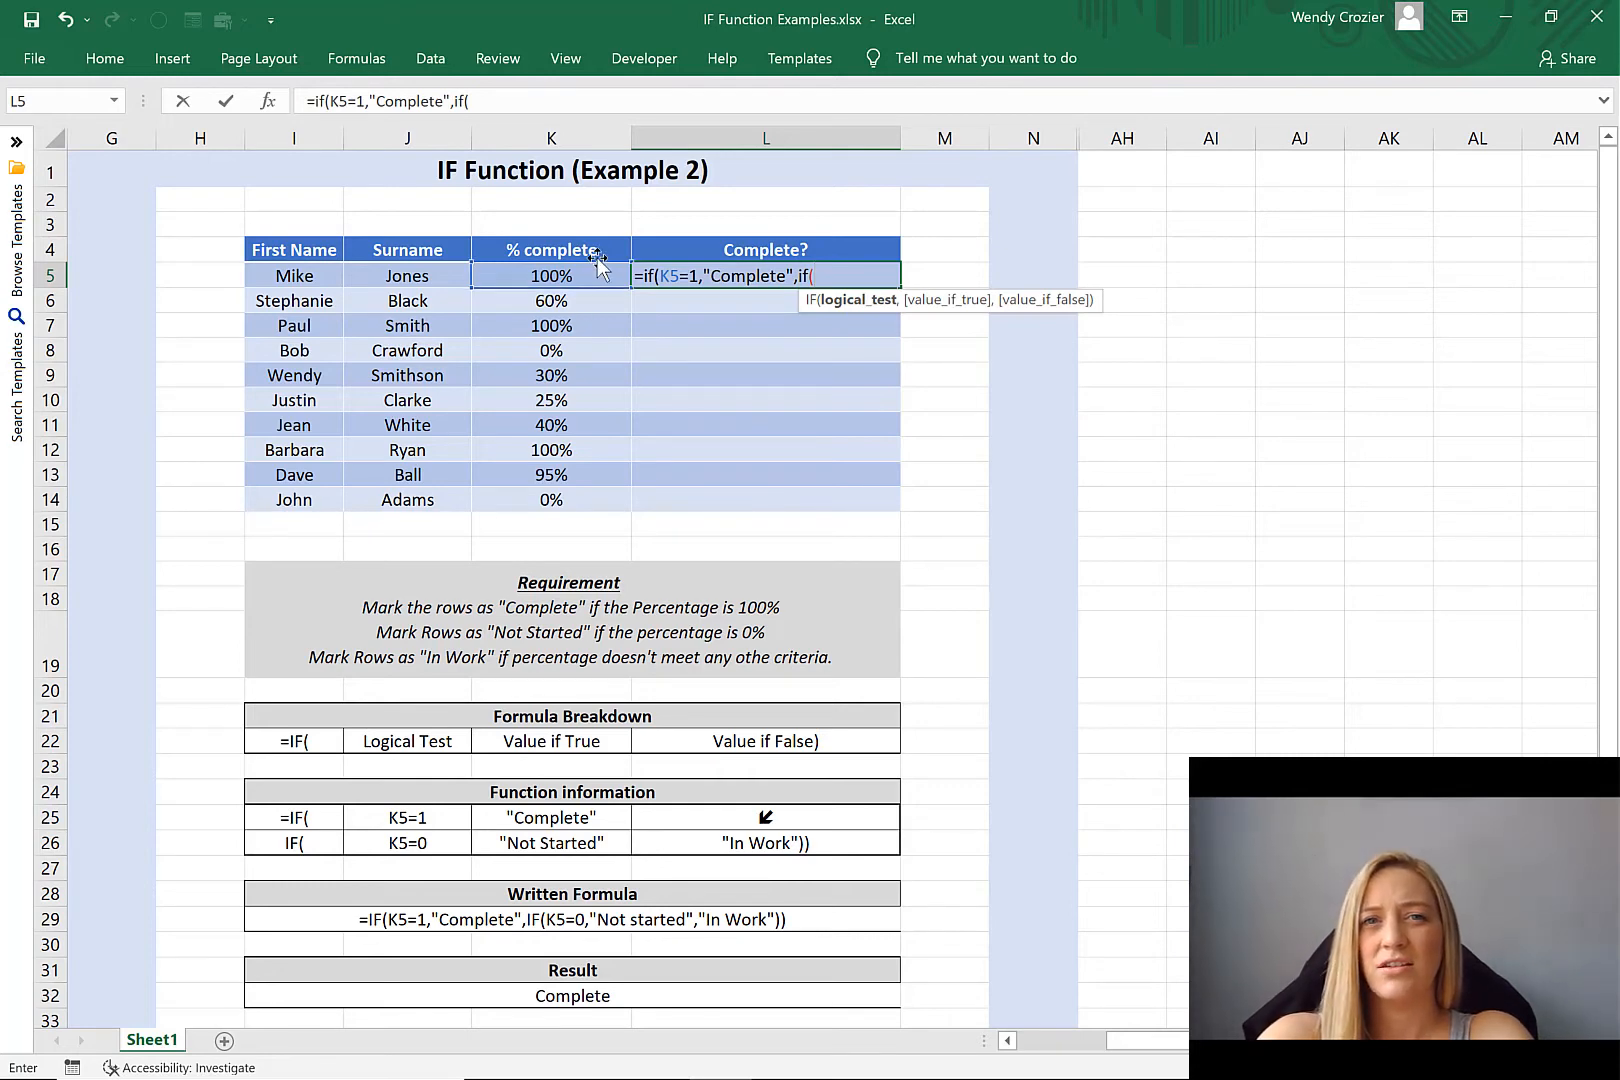
{"action": "left_click", "coordinate": [590, 276]}
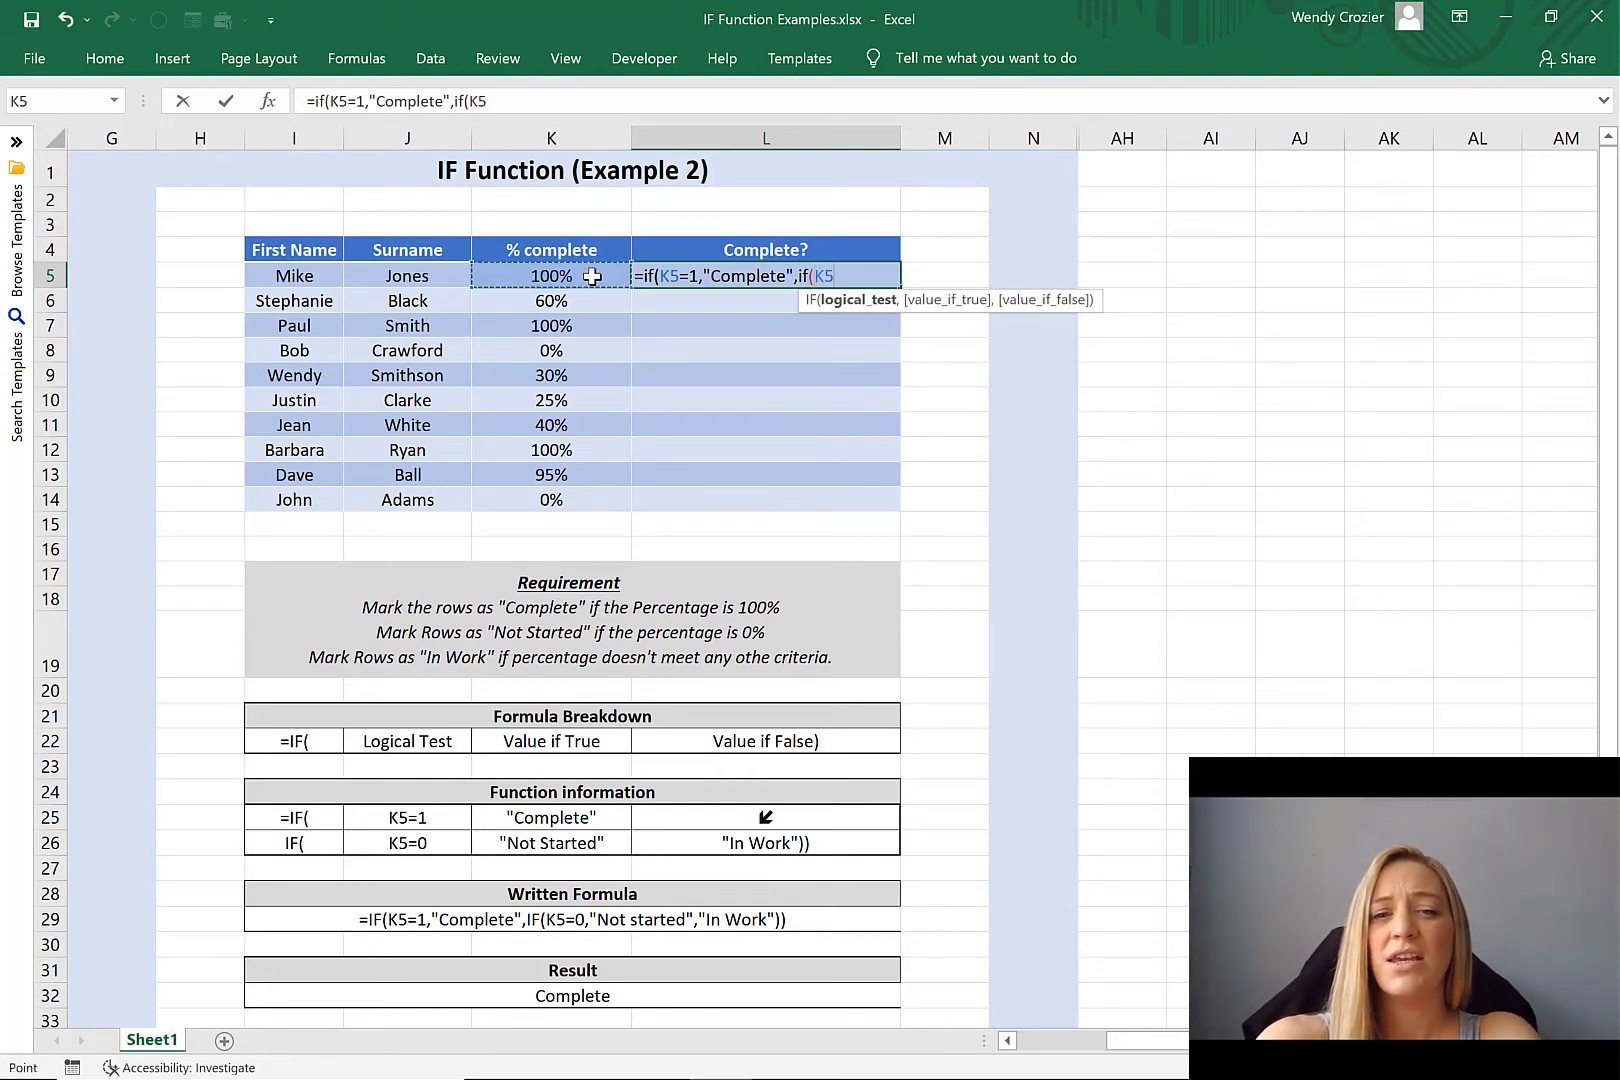
{"action": "type", "text": "=0"}
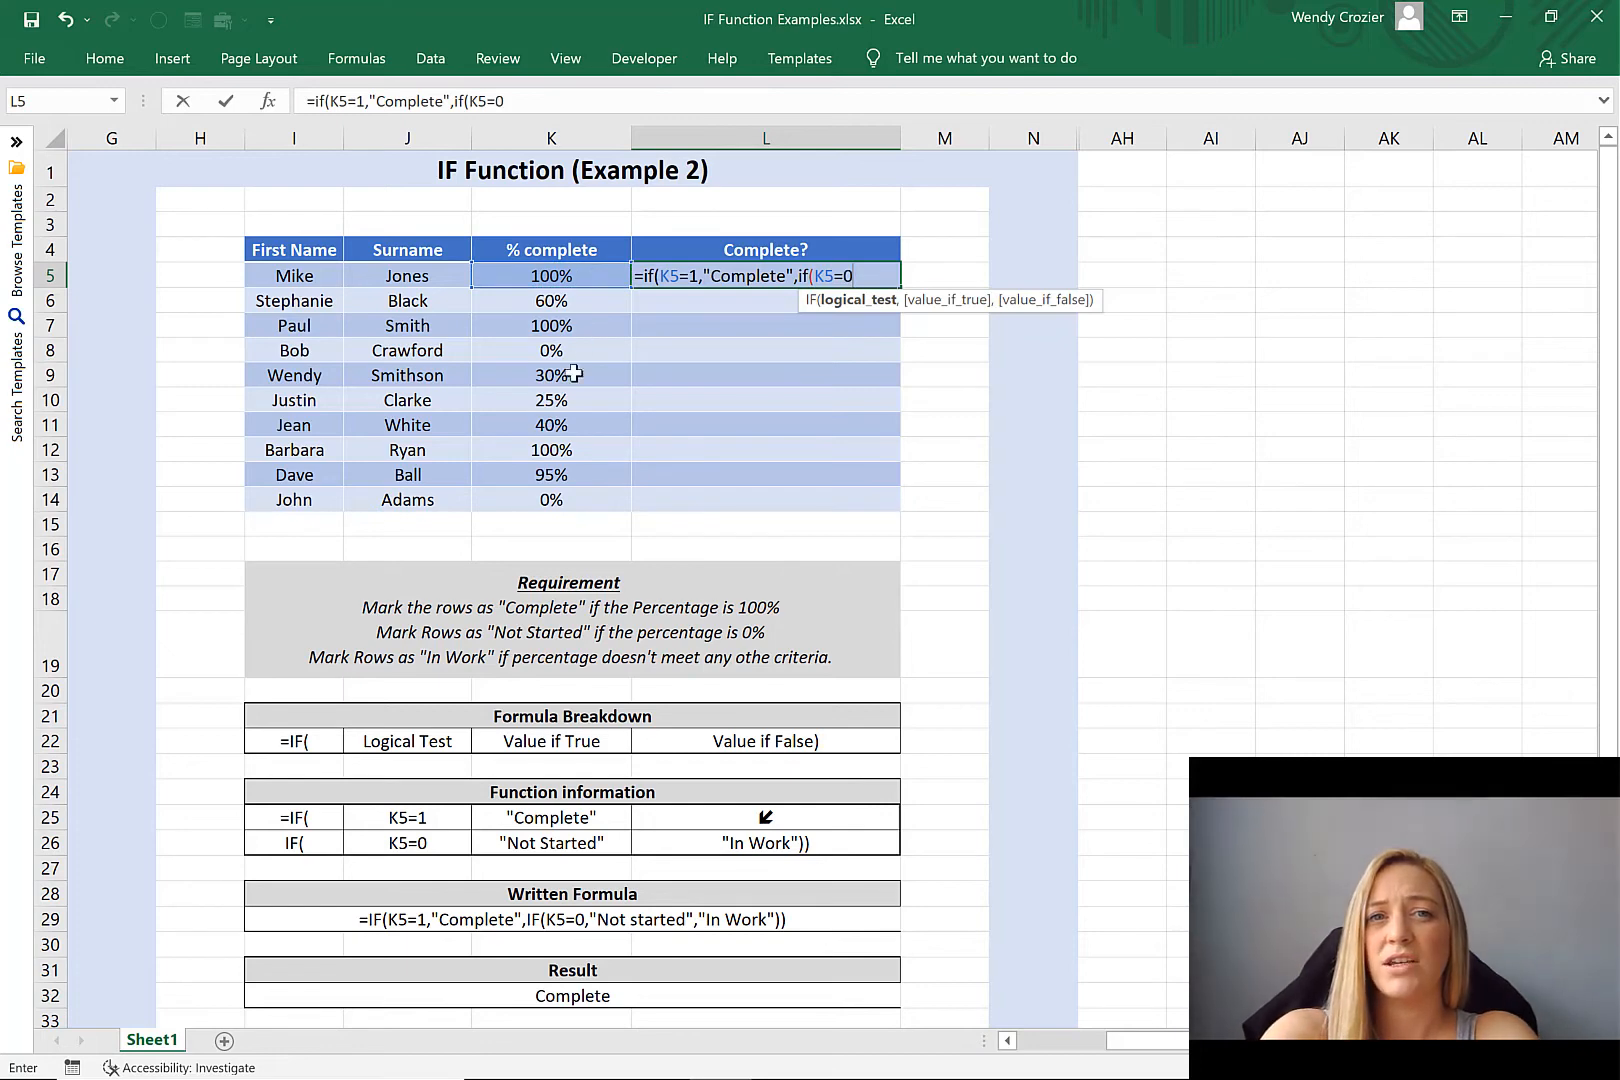
{"action": "type", "text": ",\""}
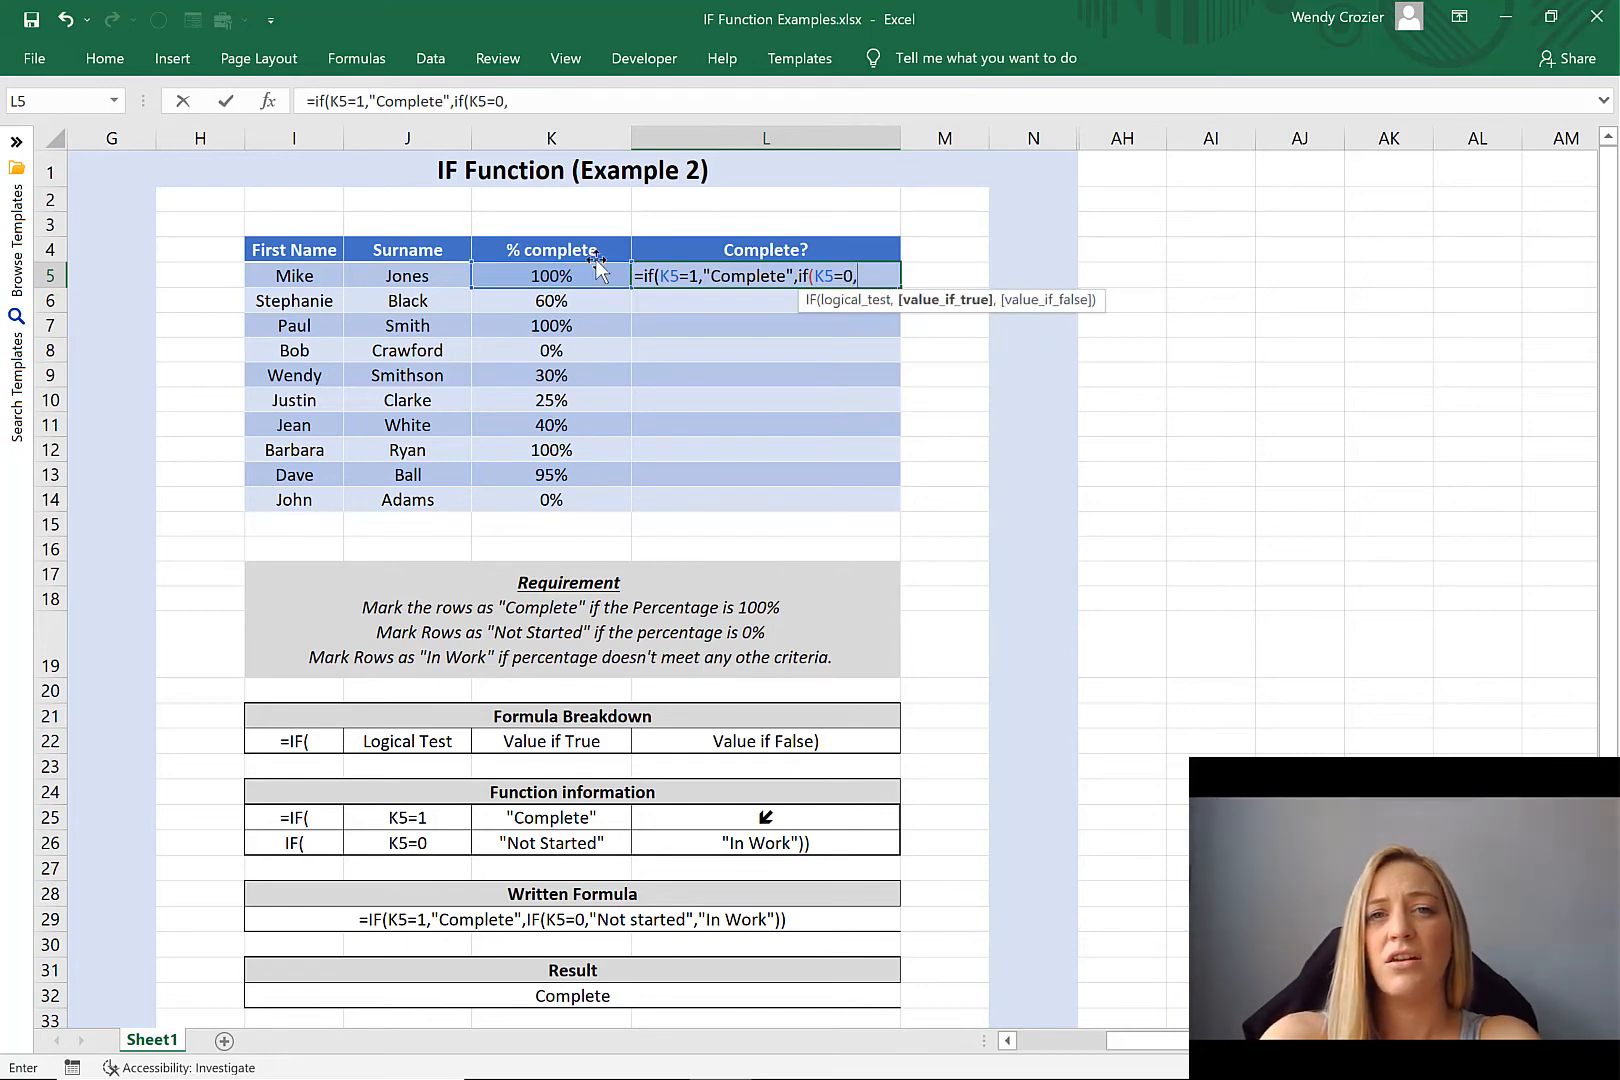
{"action": "type", "text": "Not S"}
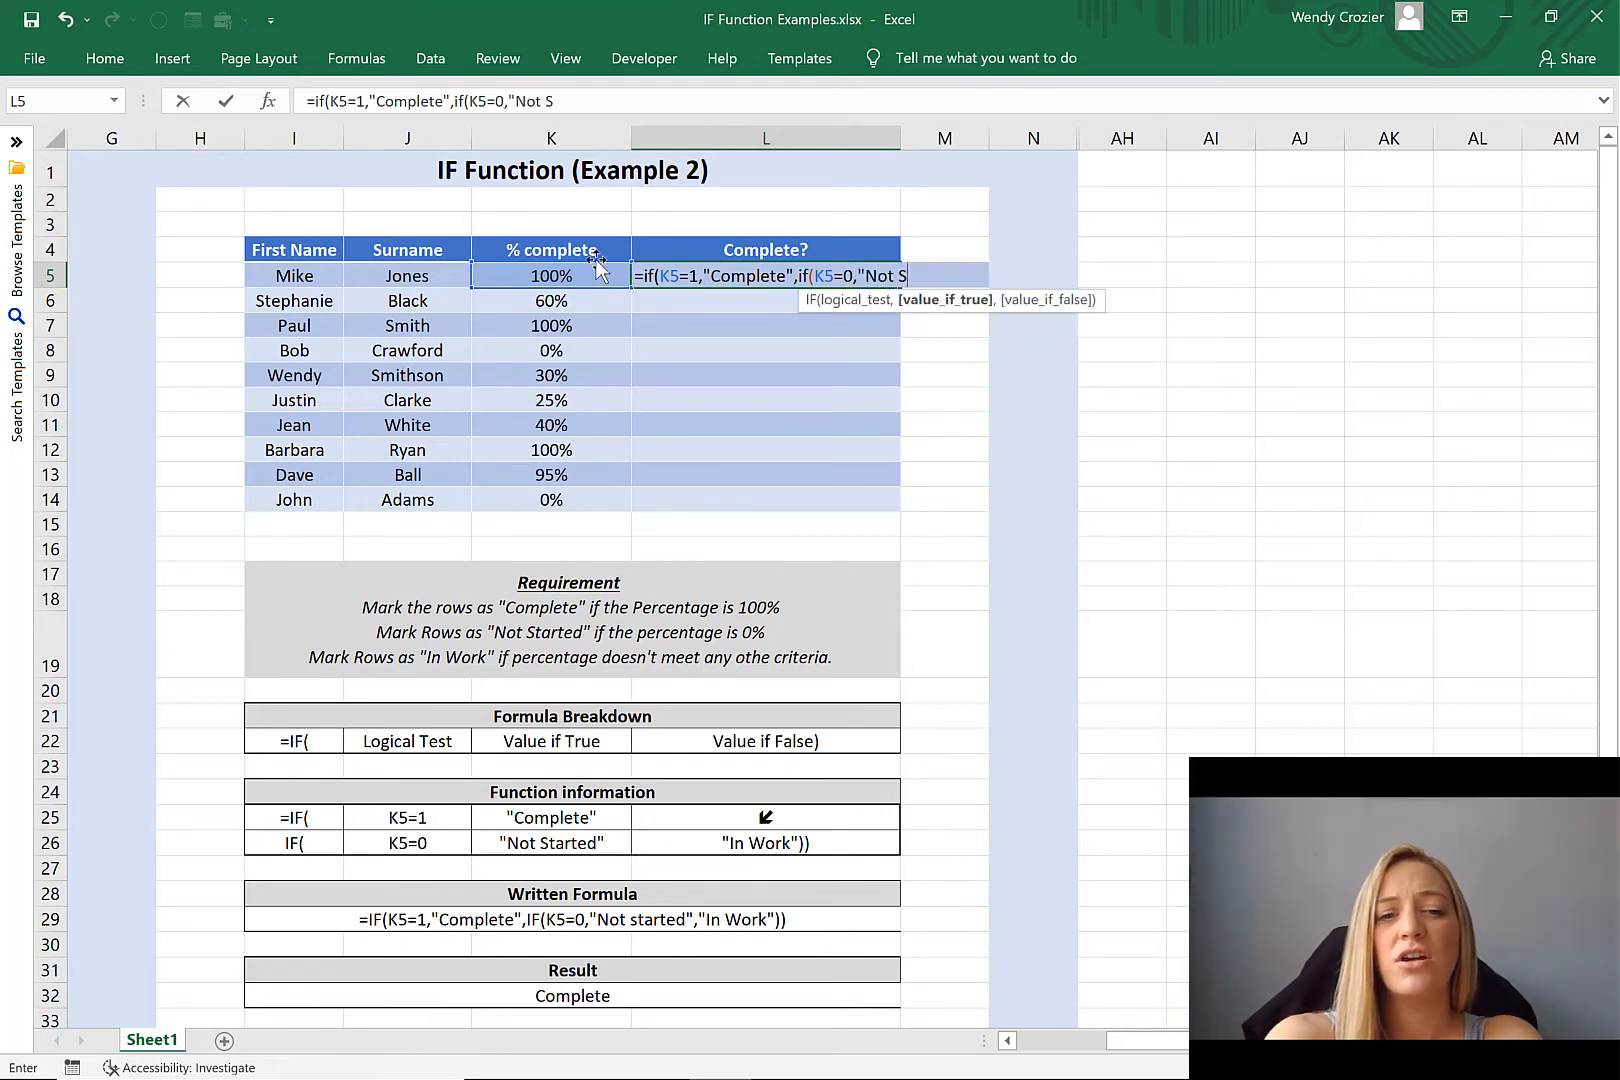
{"action": "type", "text": "tarted\""}
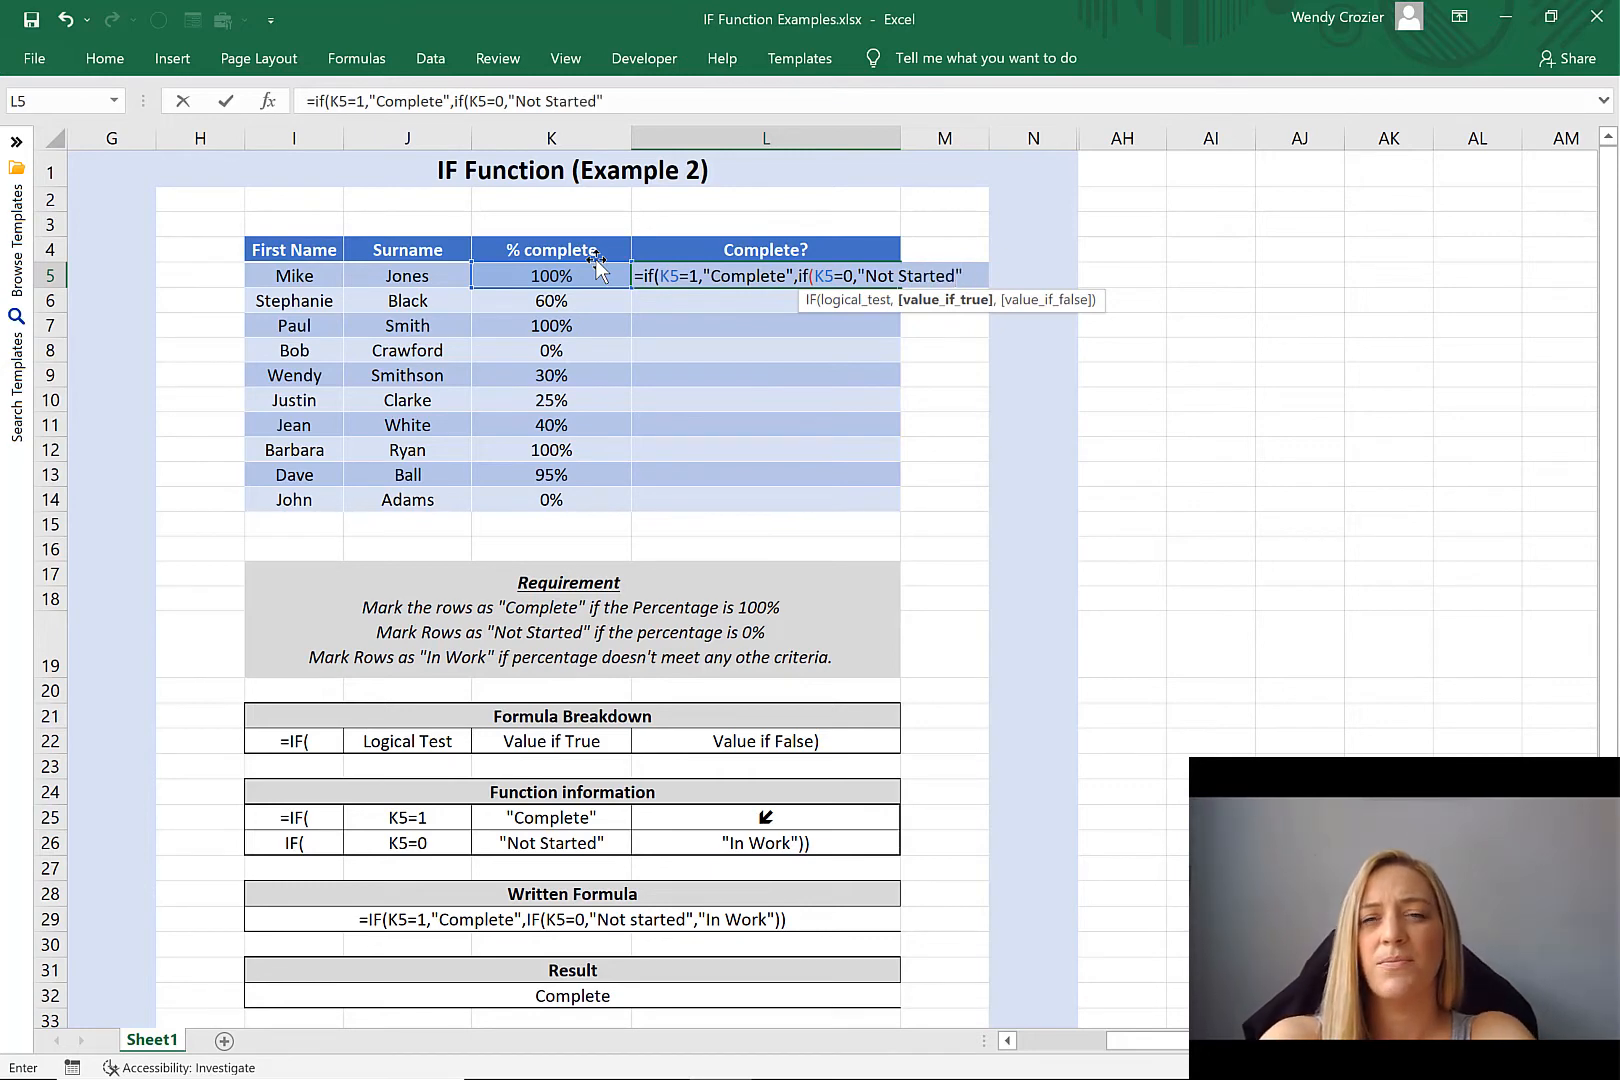
{"action": "type", "text": ","}
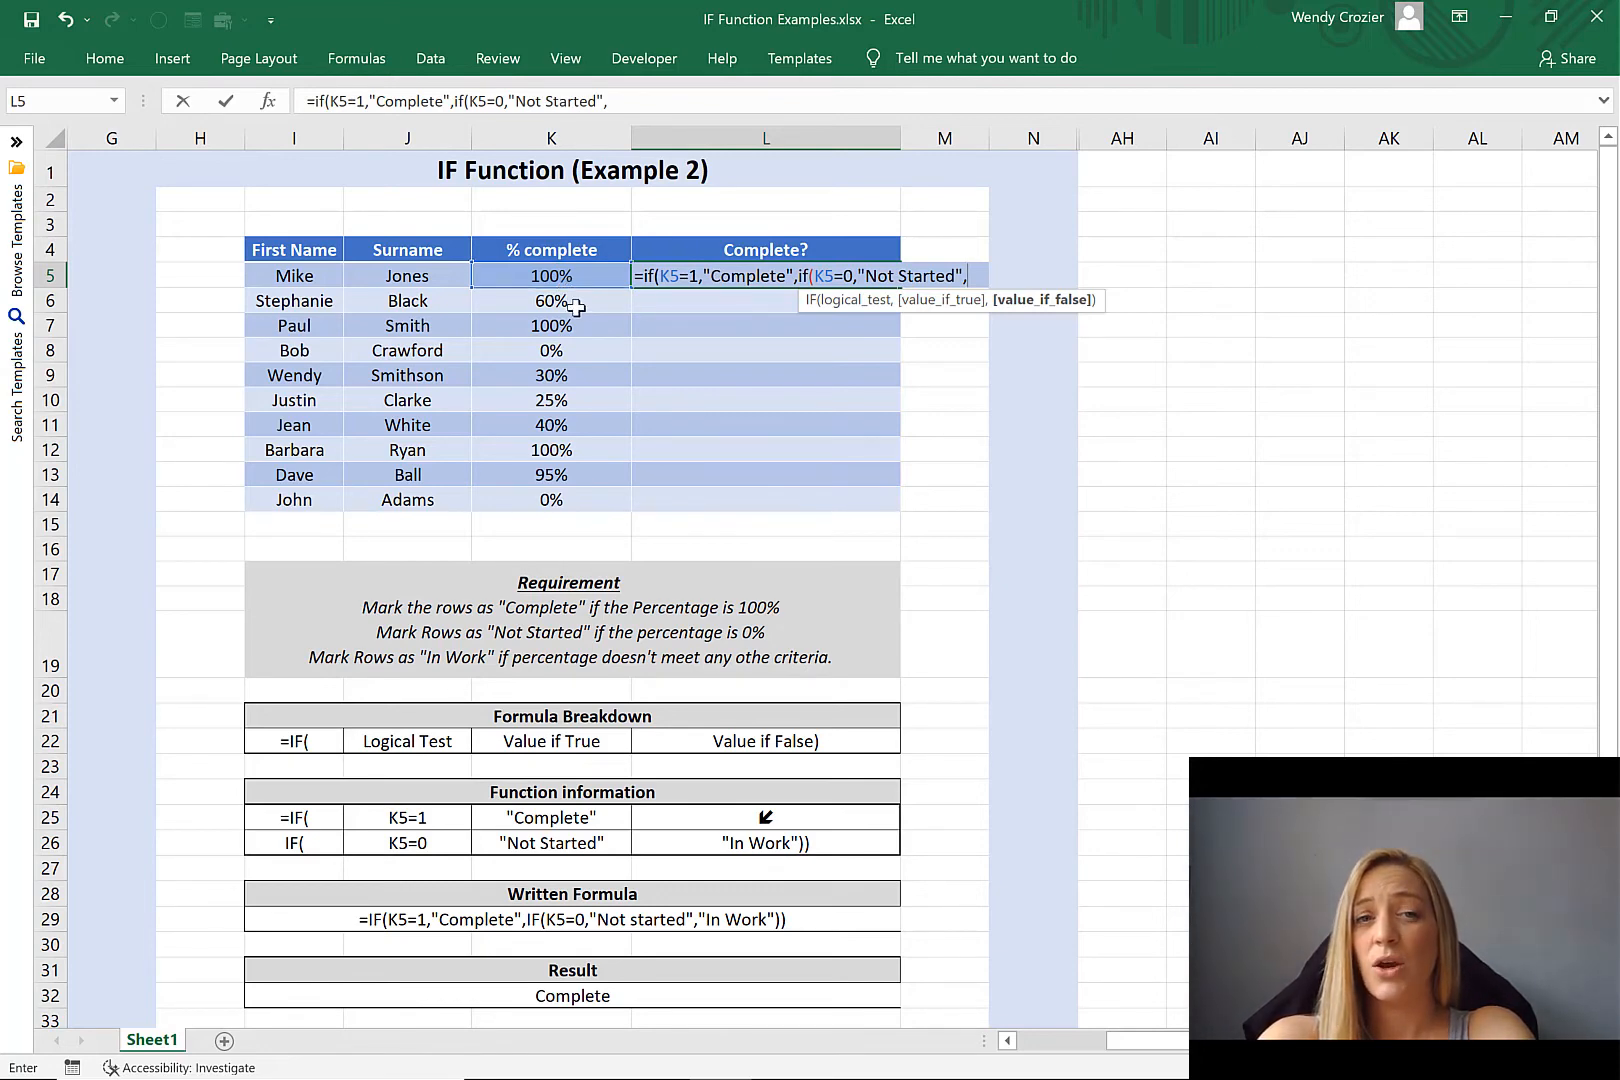
- Add "In Work" as the nested IF's false value, close both IF functions and enter the L5 formula
{"action": "type", "text": "\""}
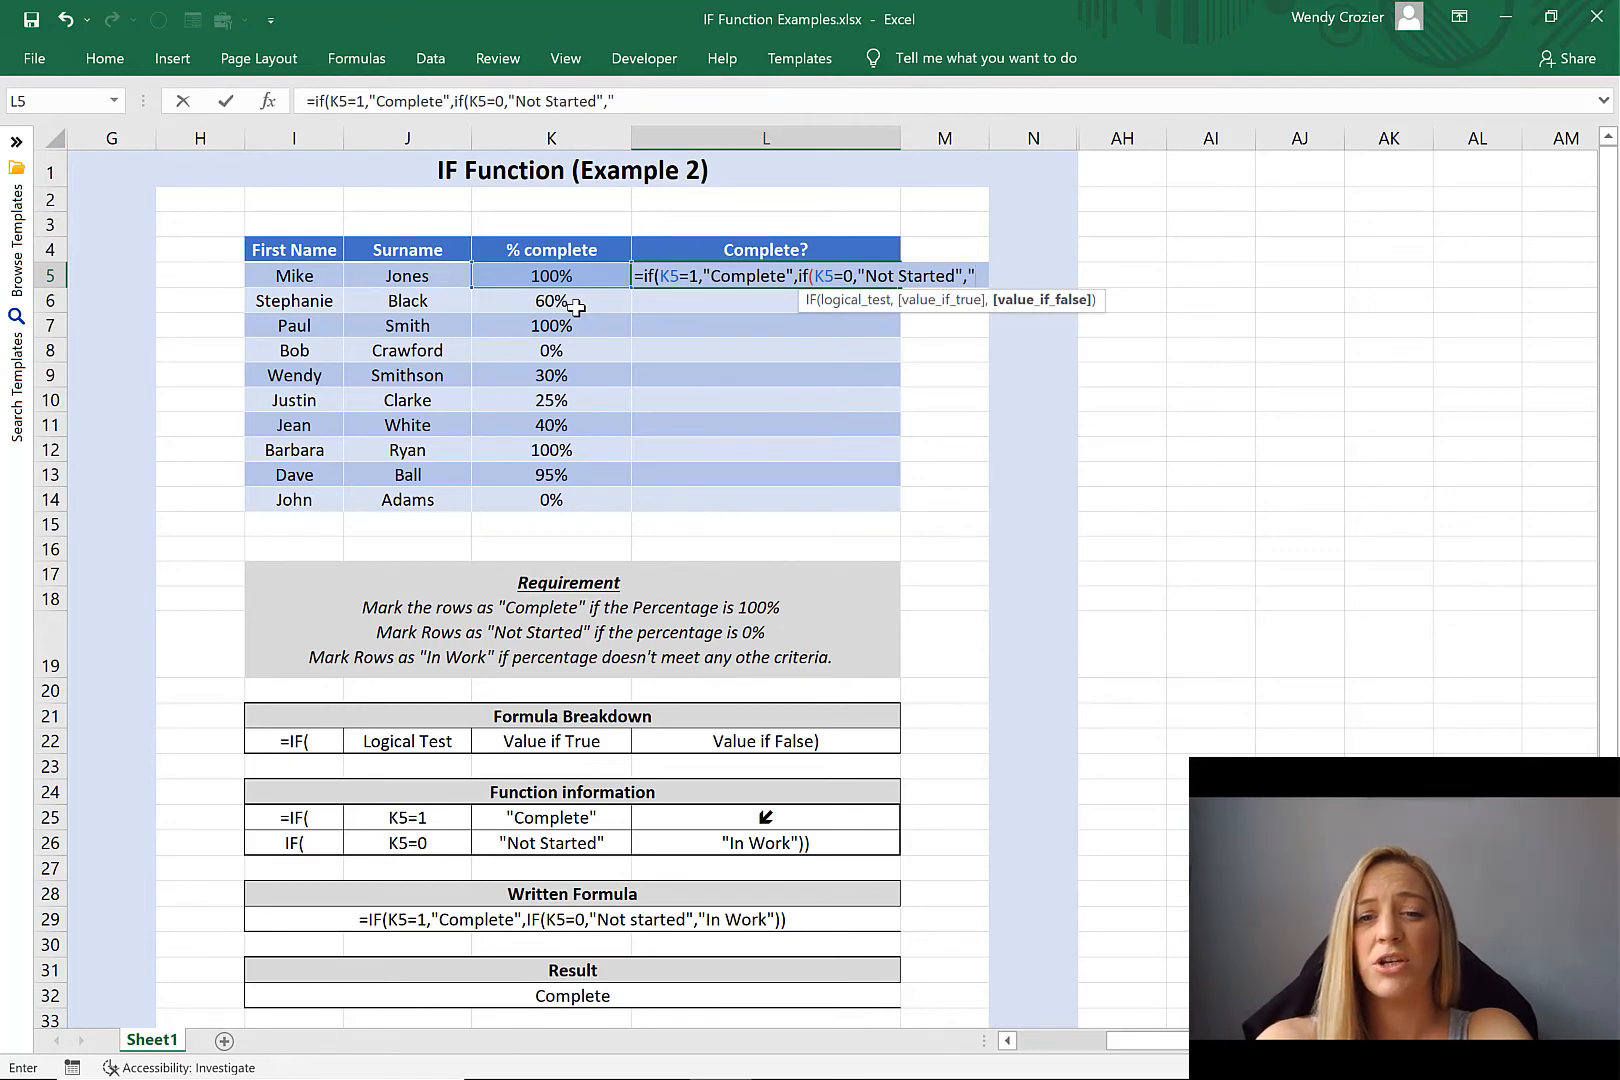
{"action": "type", "text": "In Work£"}
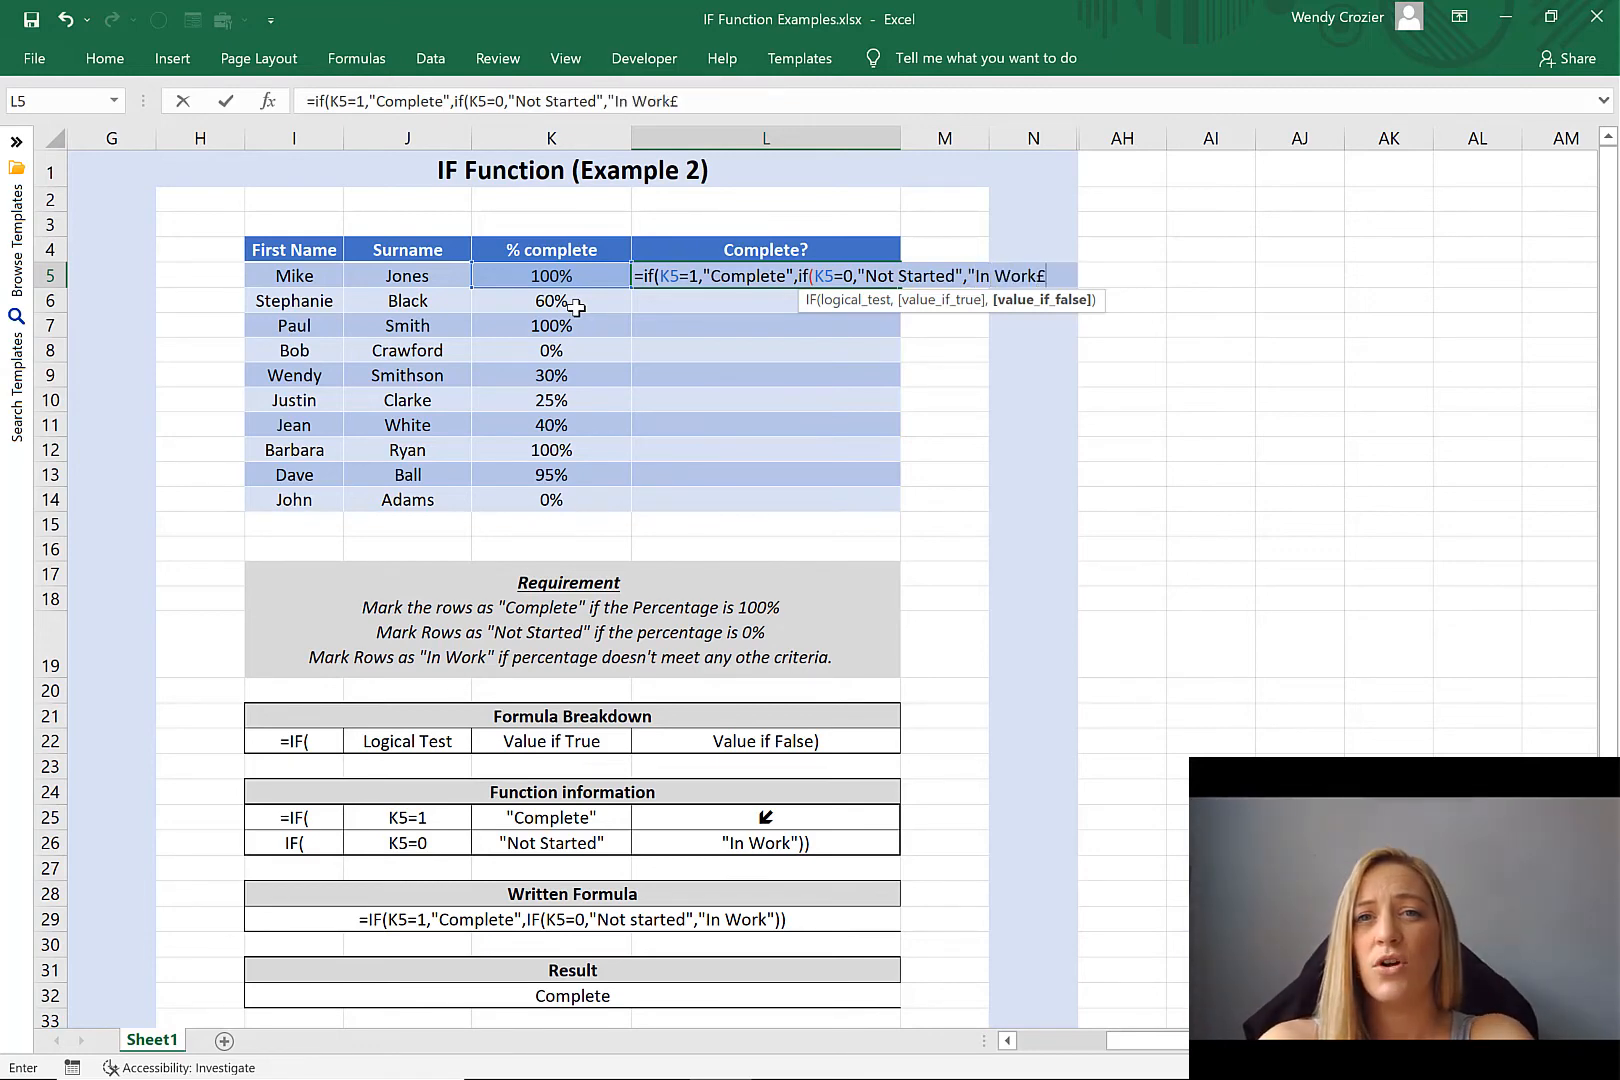
{"action": "key", "text": "BackSpace"}
{"action": "type", "text": "\""}
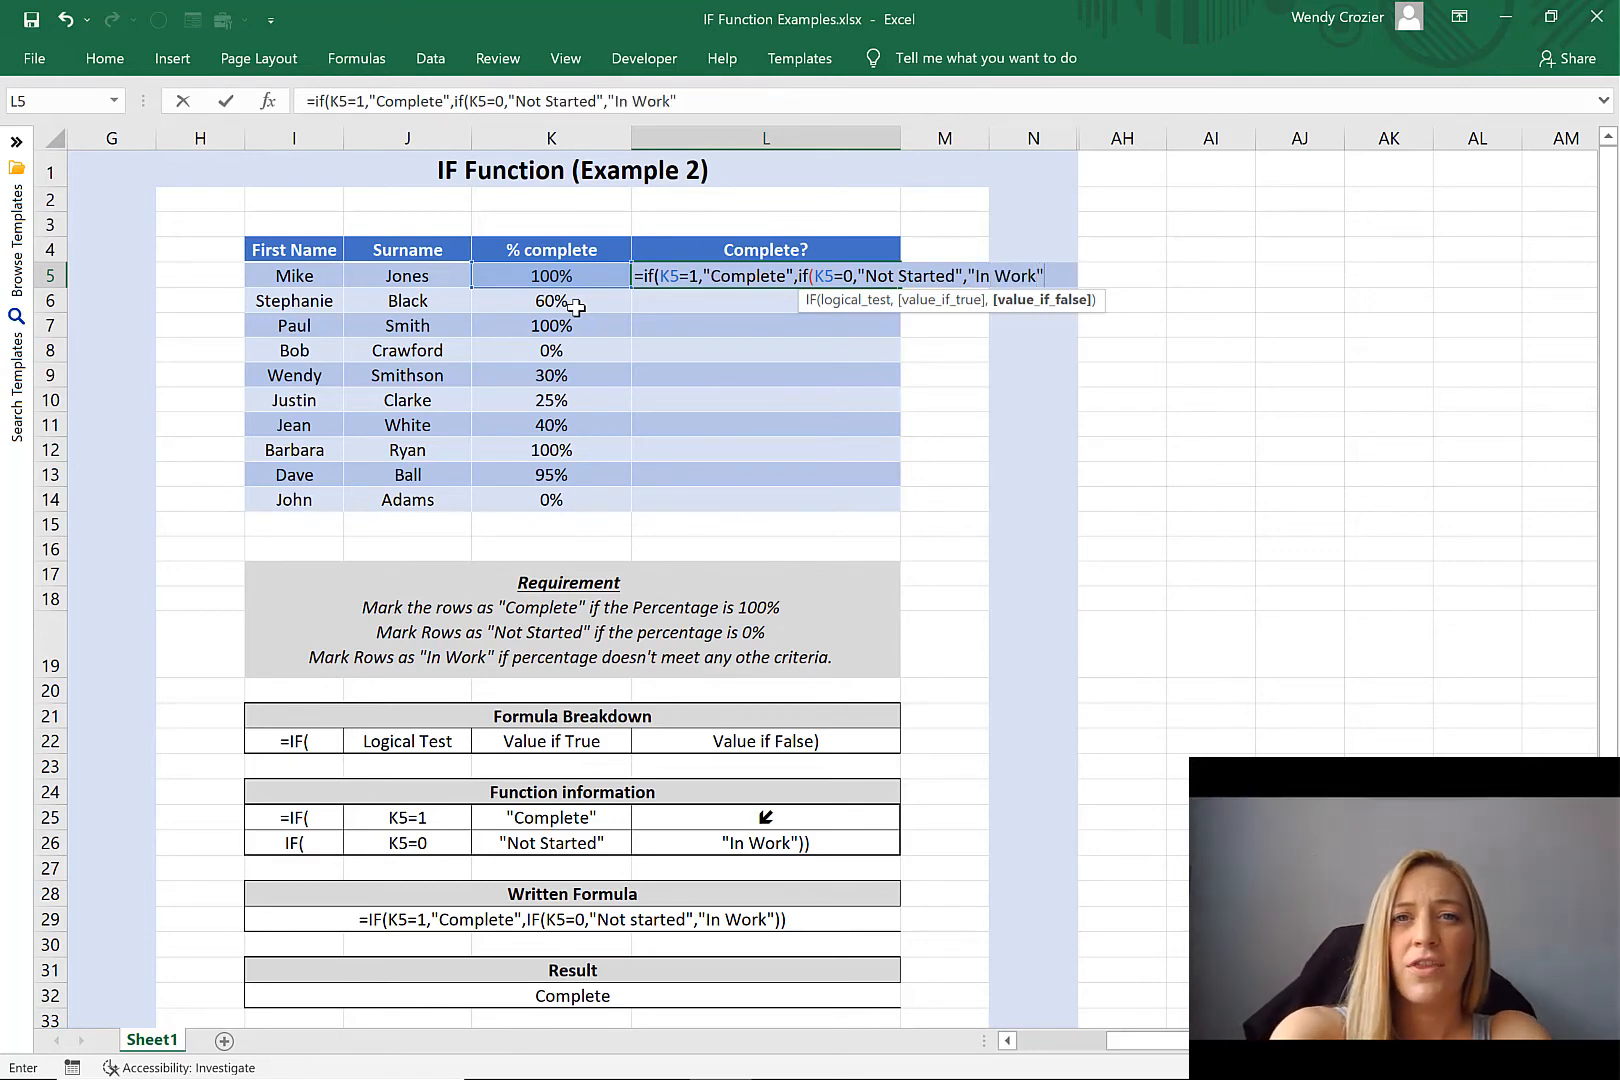
{"action": "type", "text": ")"}
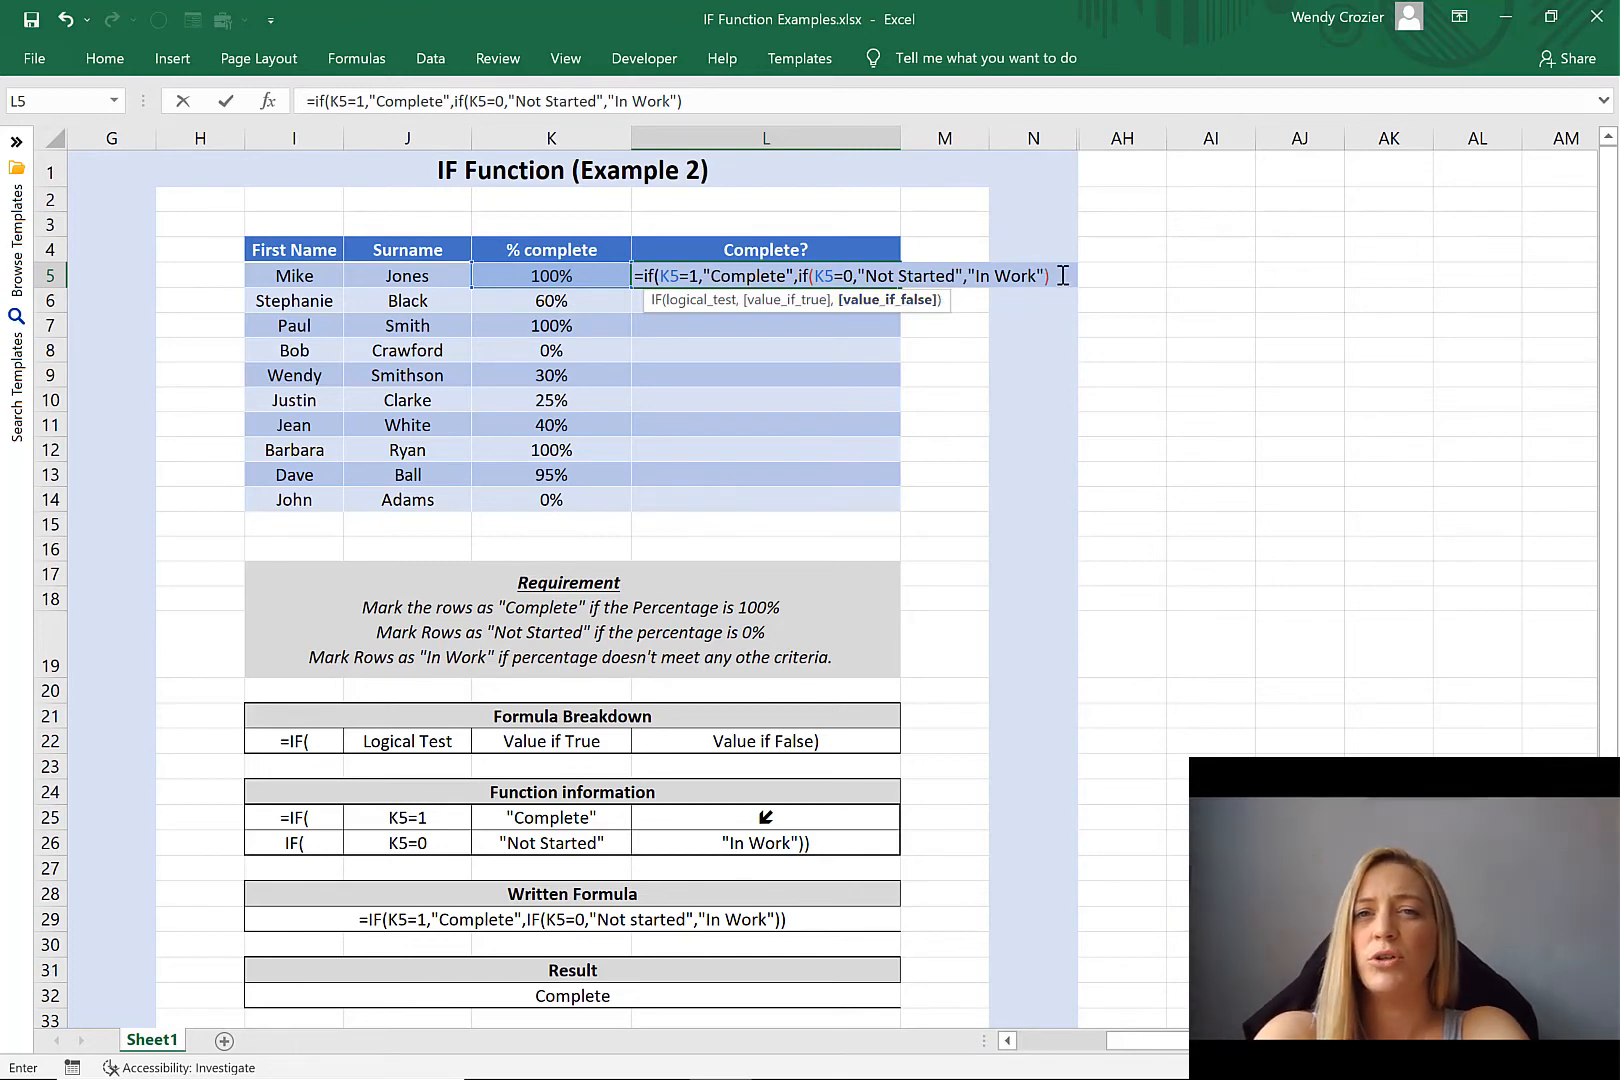
{"action": "type", "text": ")"}
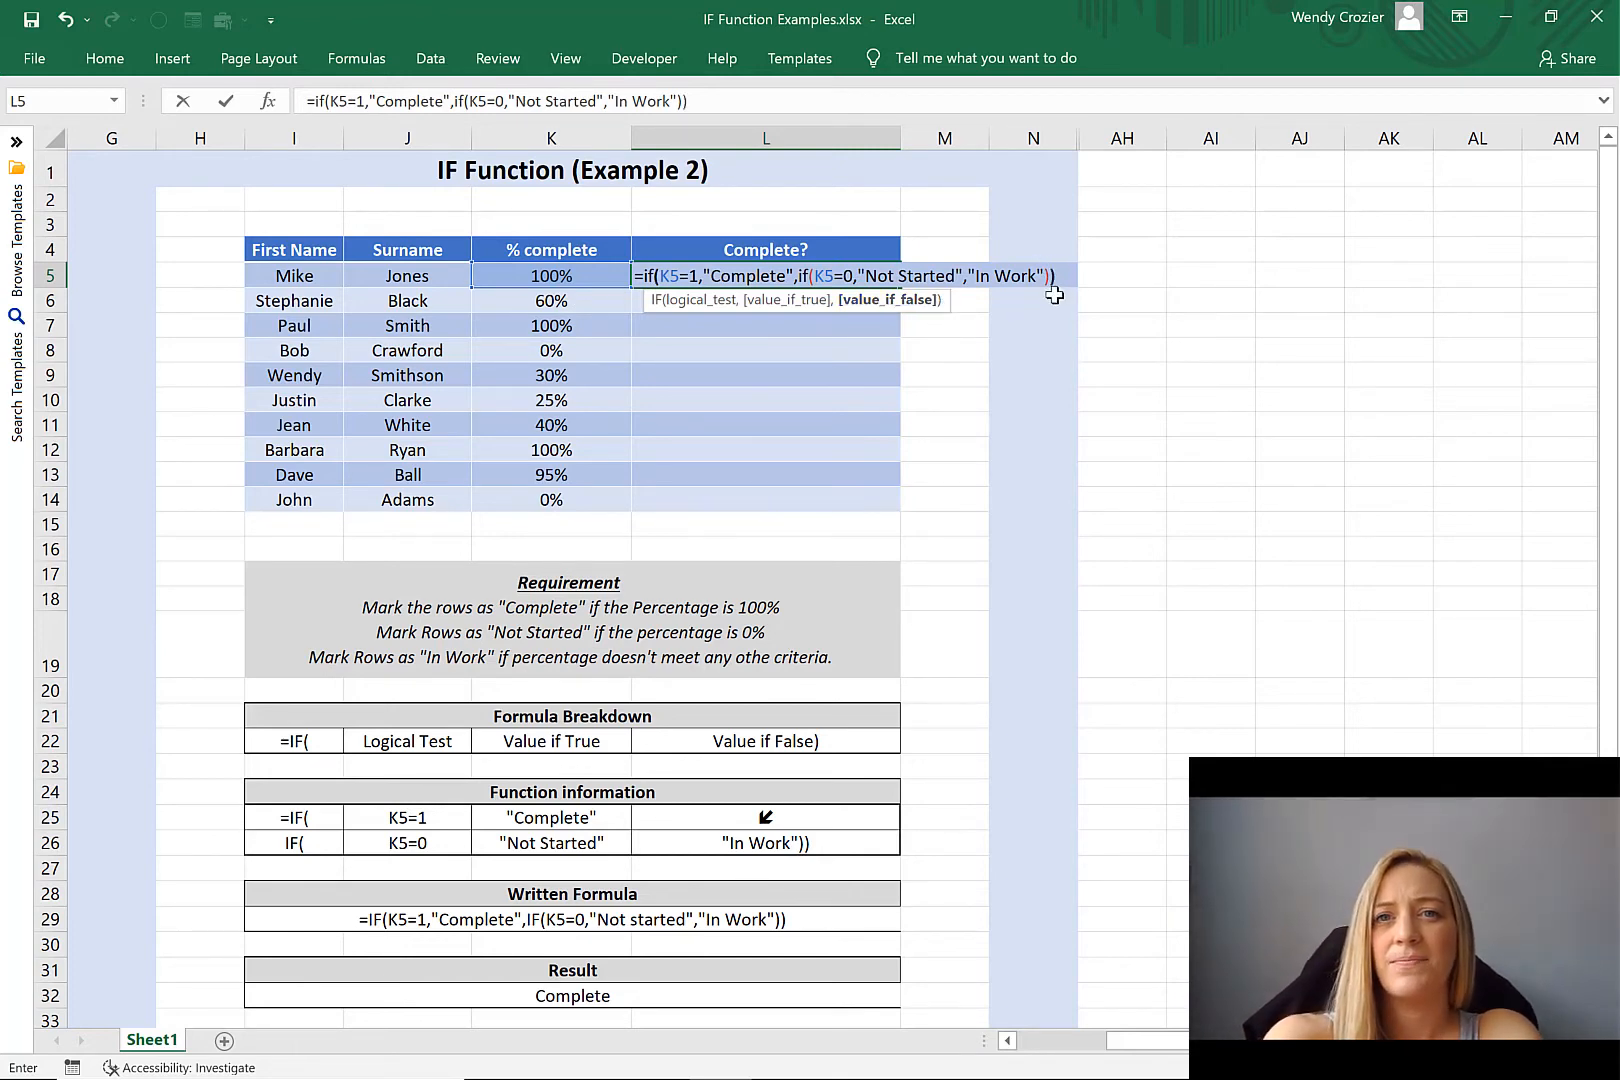
{"action": "key", "text": "Return"}
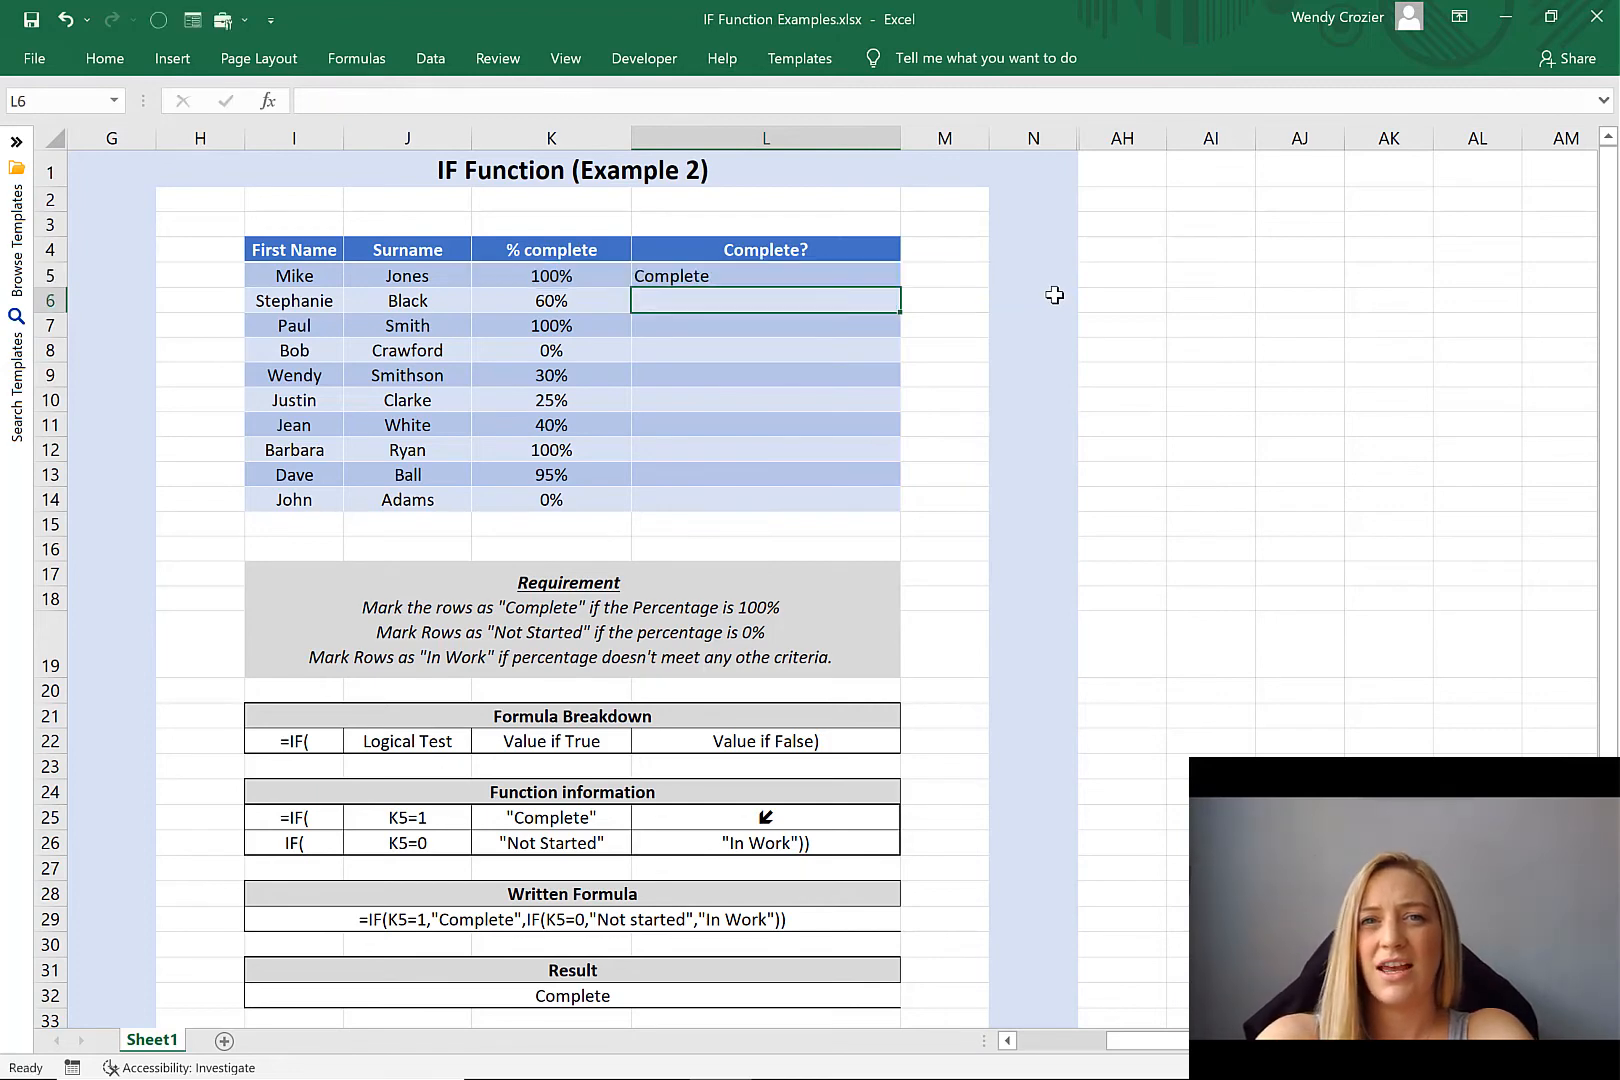
- Fill the L5 formula down through L14 without formatting, keeping the table's banded rows
{"action": "left_click", "coordinate": [820, 273]}
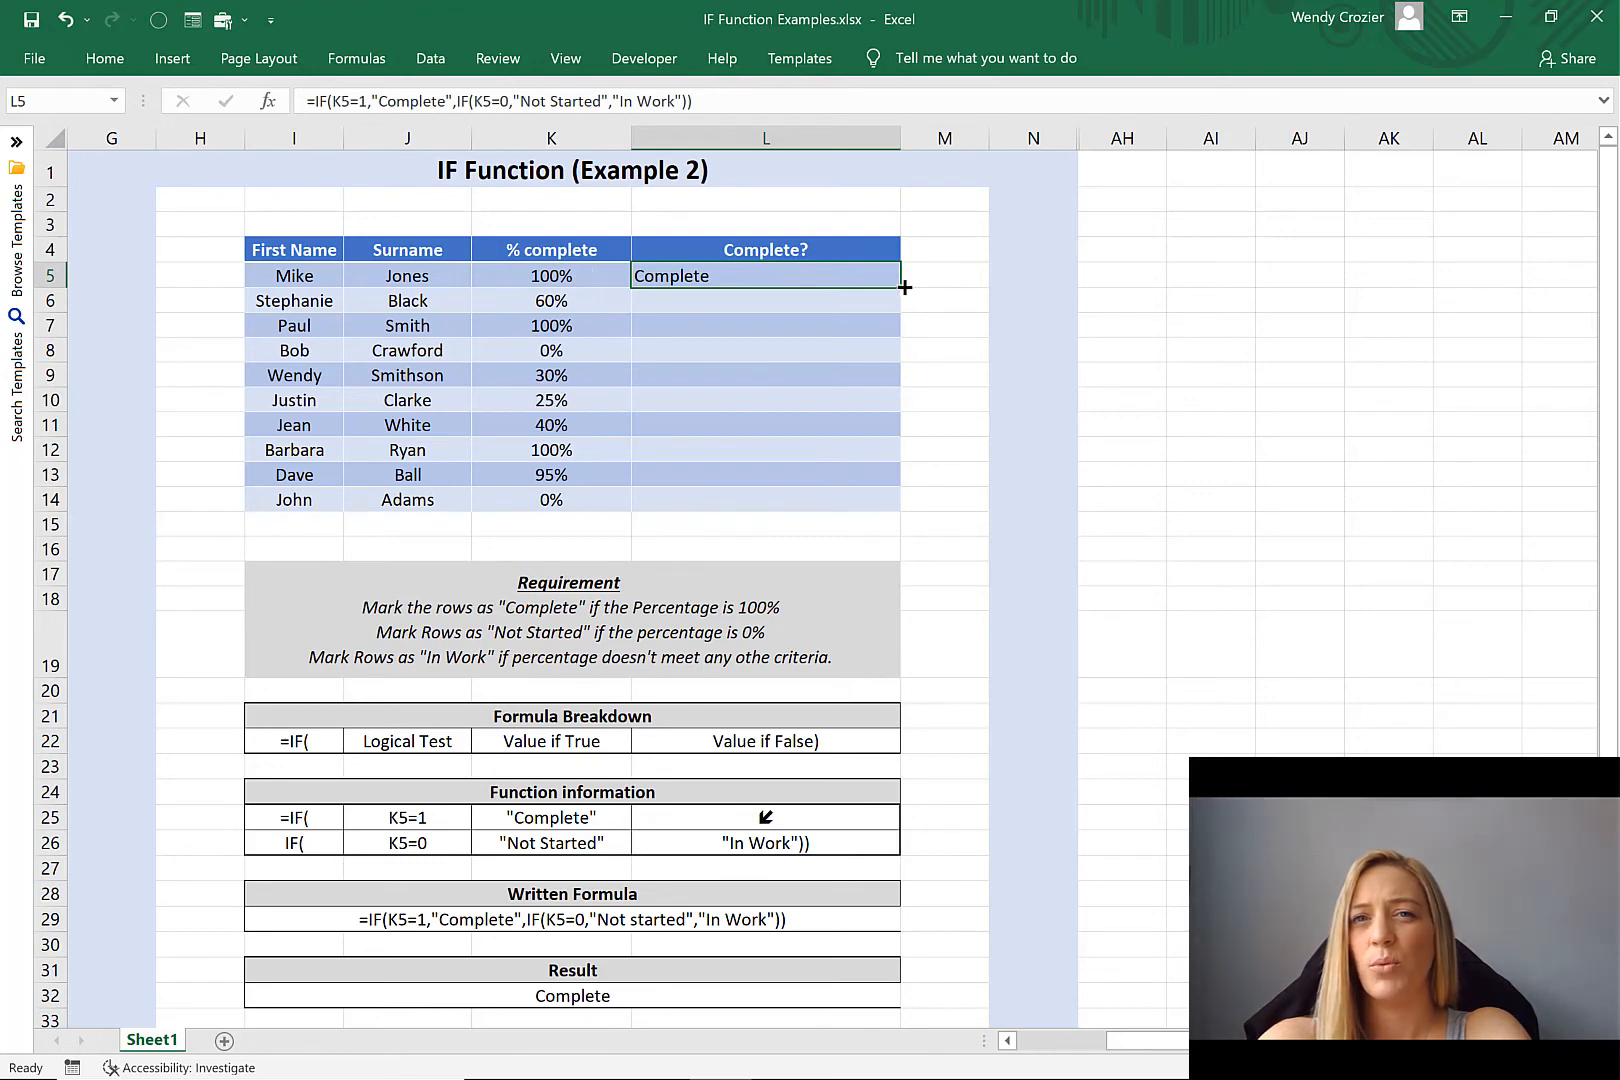
{"action": "left_click_drag", "start_coordinate": [902, 286], "coordinate": [901, 514]}
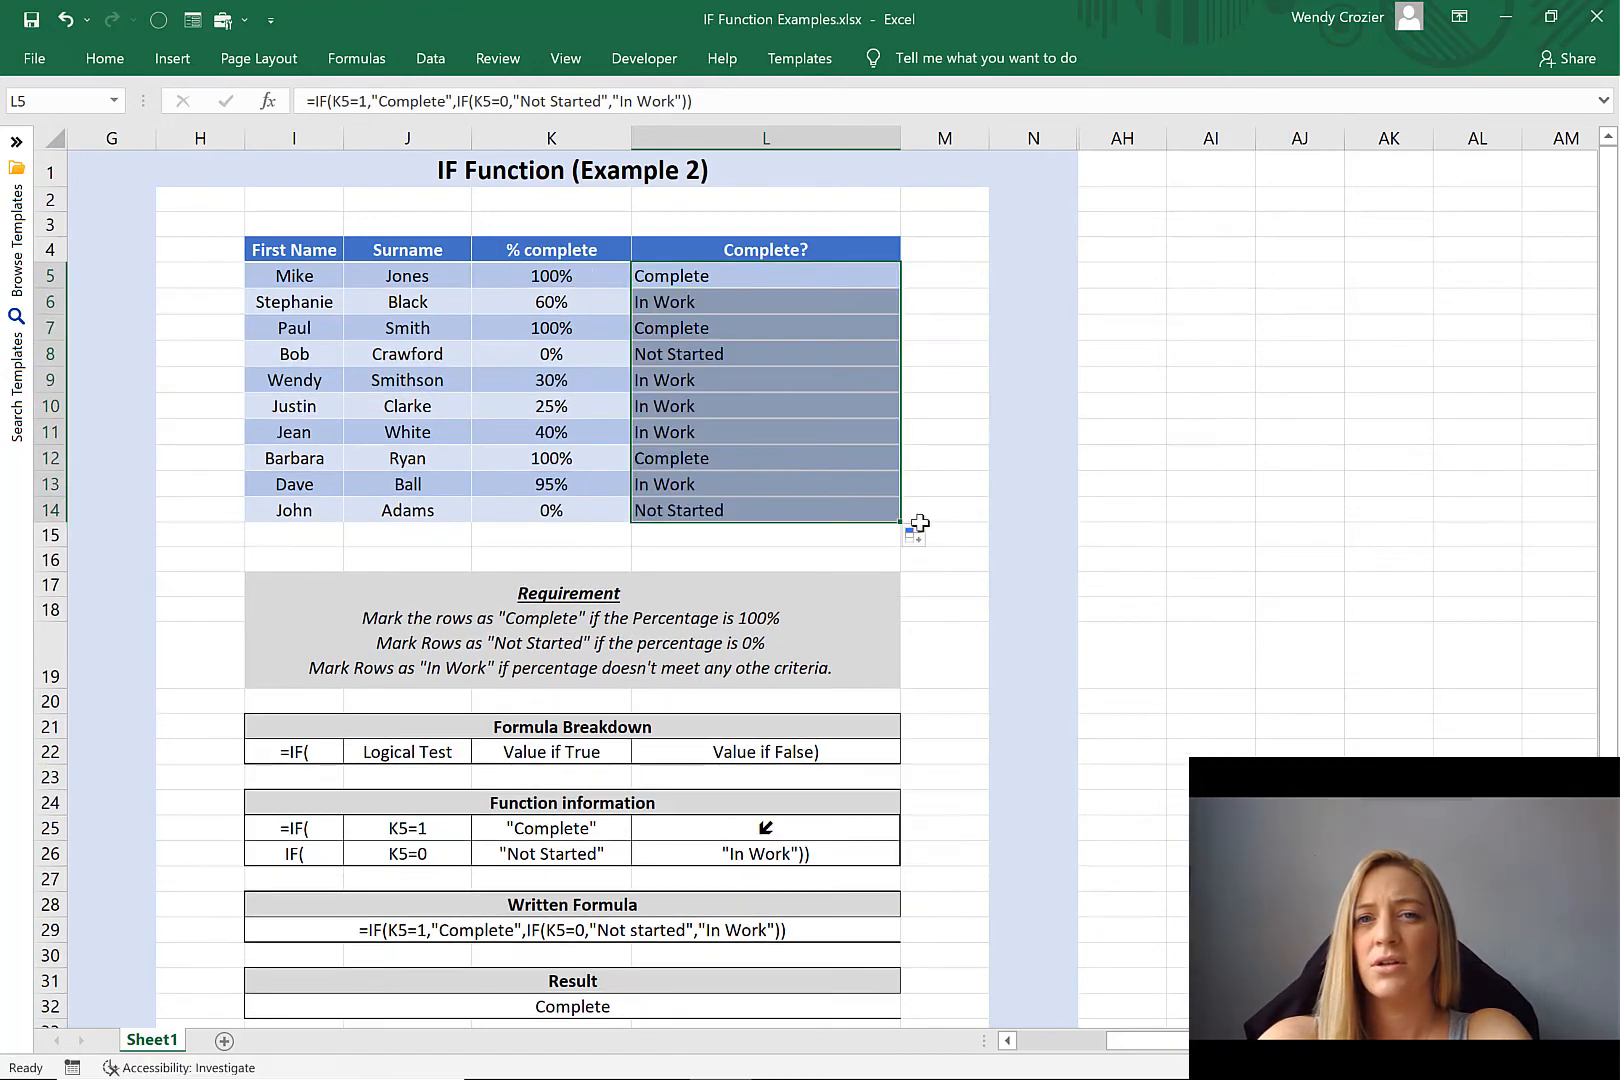
{"action": "left_click", "coordinate": [916, 537]}
{"action": "left_click", "coordinate": [894, 619]}
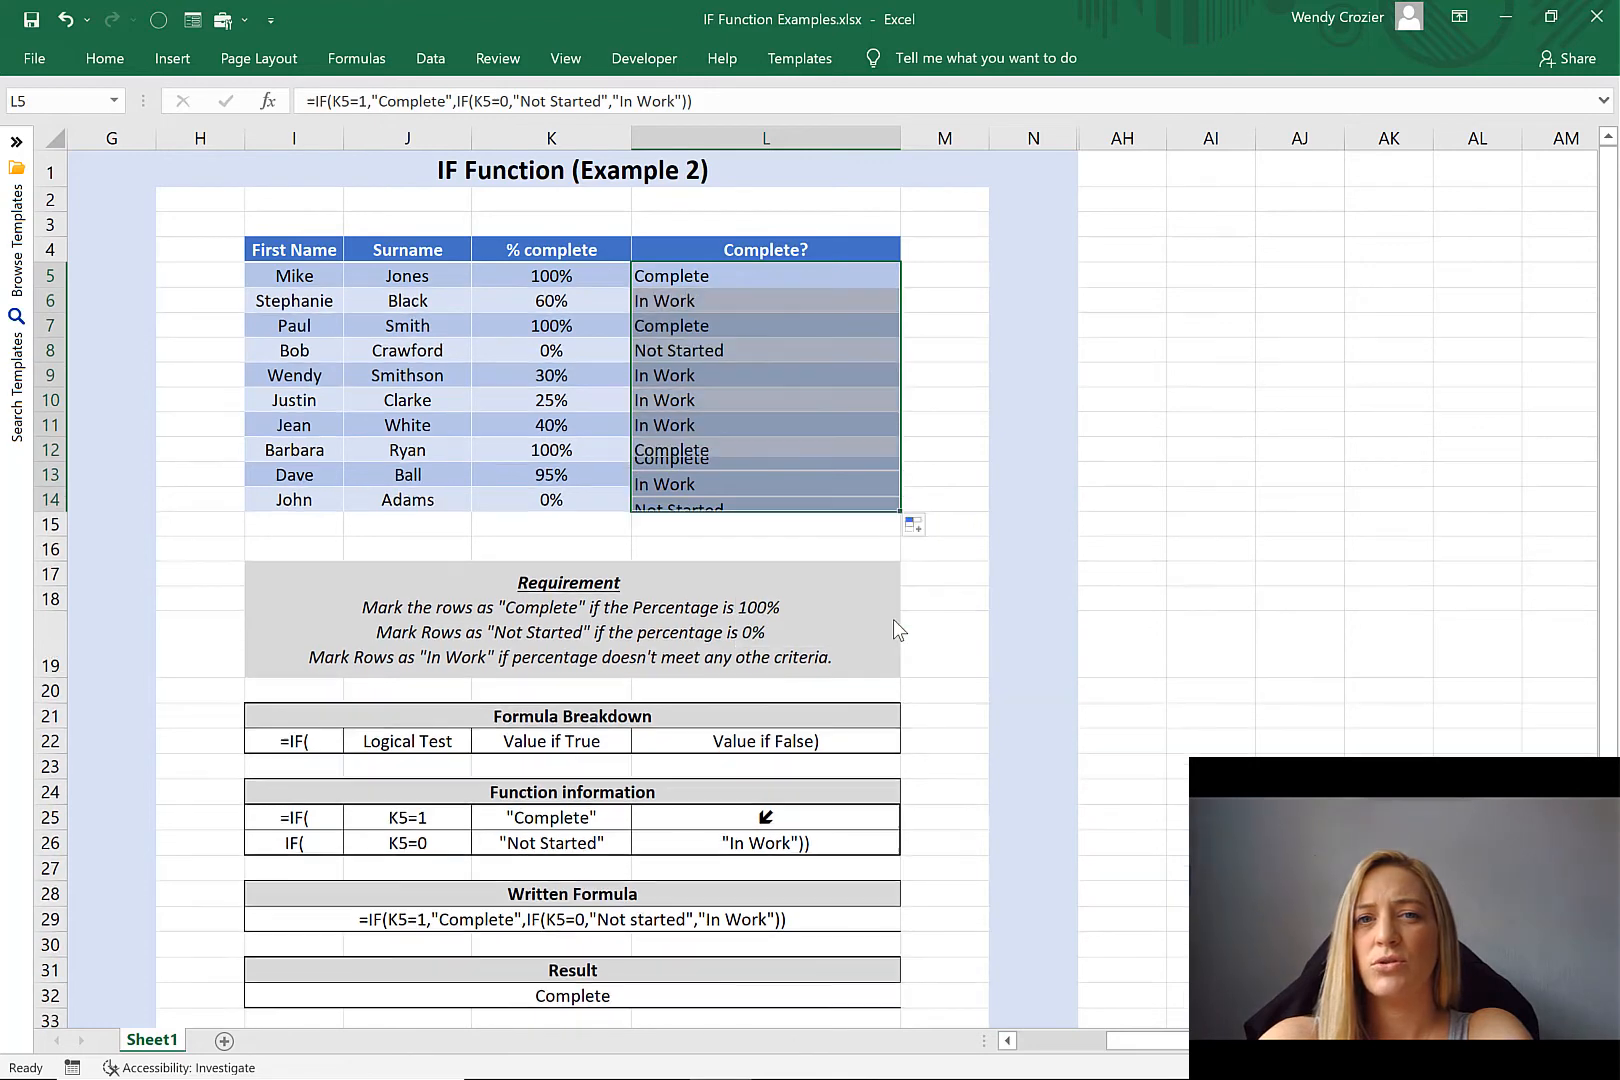
{"action": "left_click", "coordinate": [766, 377]}
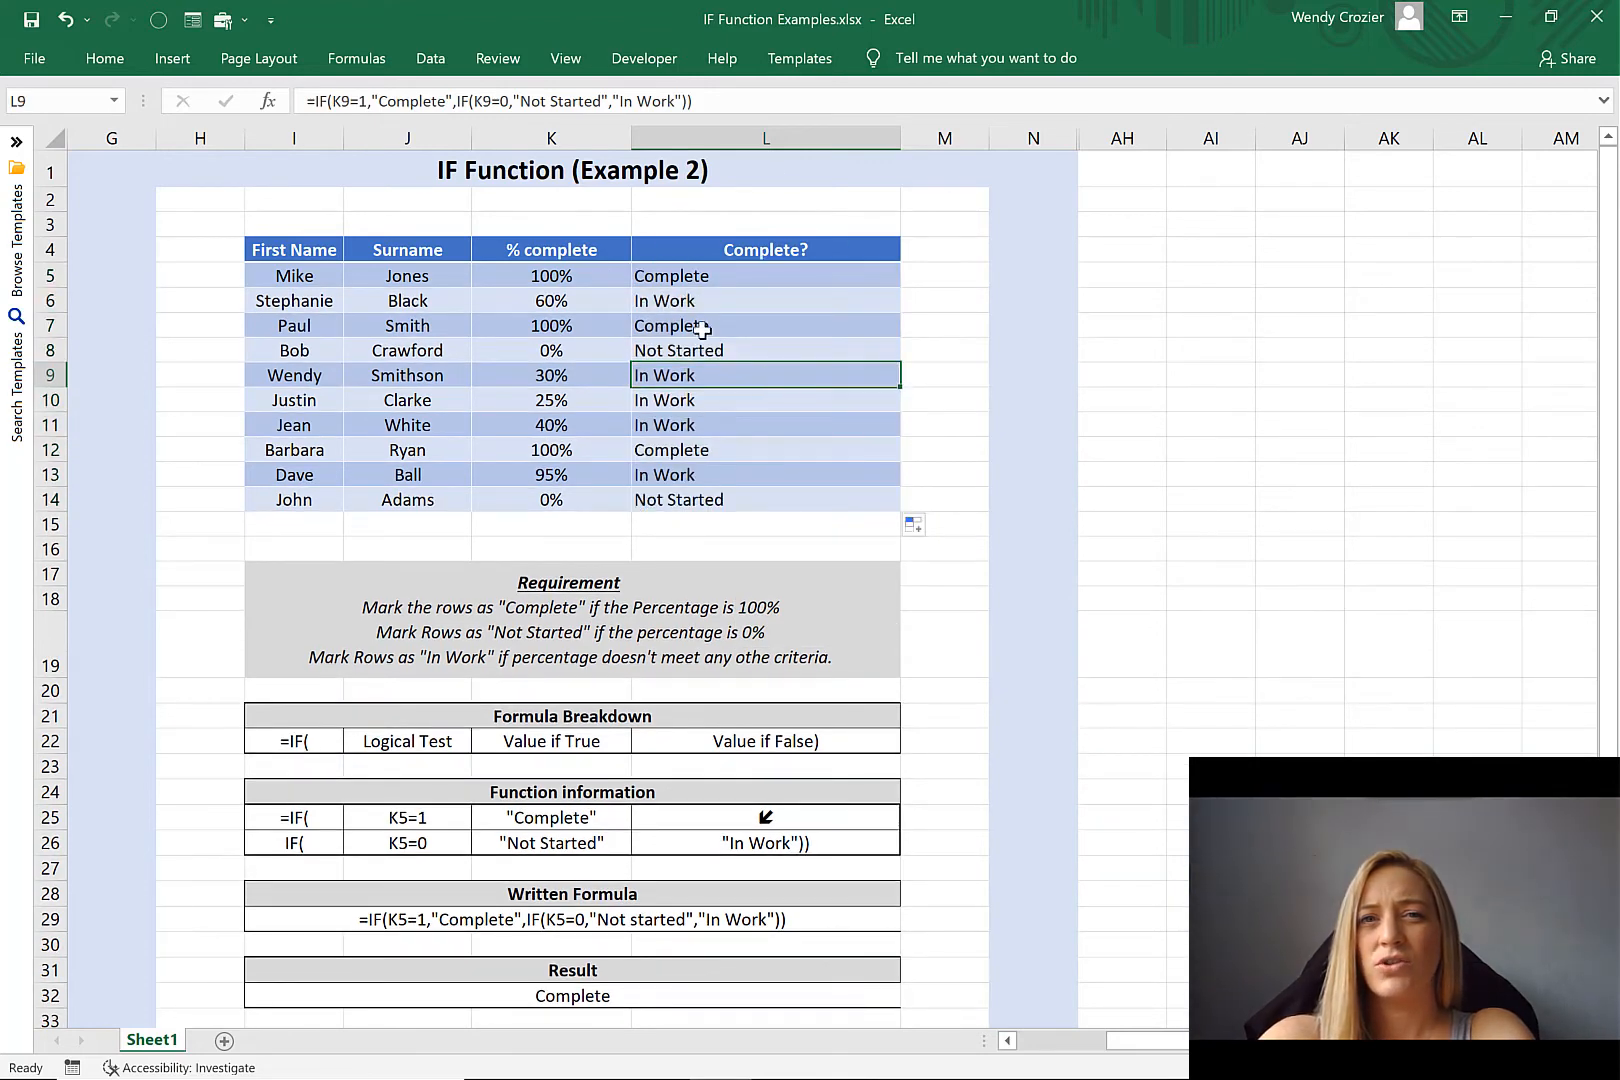
- Compare the percentages in K5, K6 and K8 with the nested IF formulas and results beside them in column L
{"action": "left_click", "coordinate": [543, 351]}
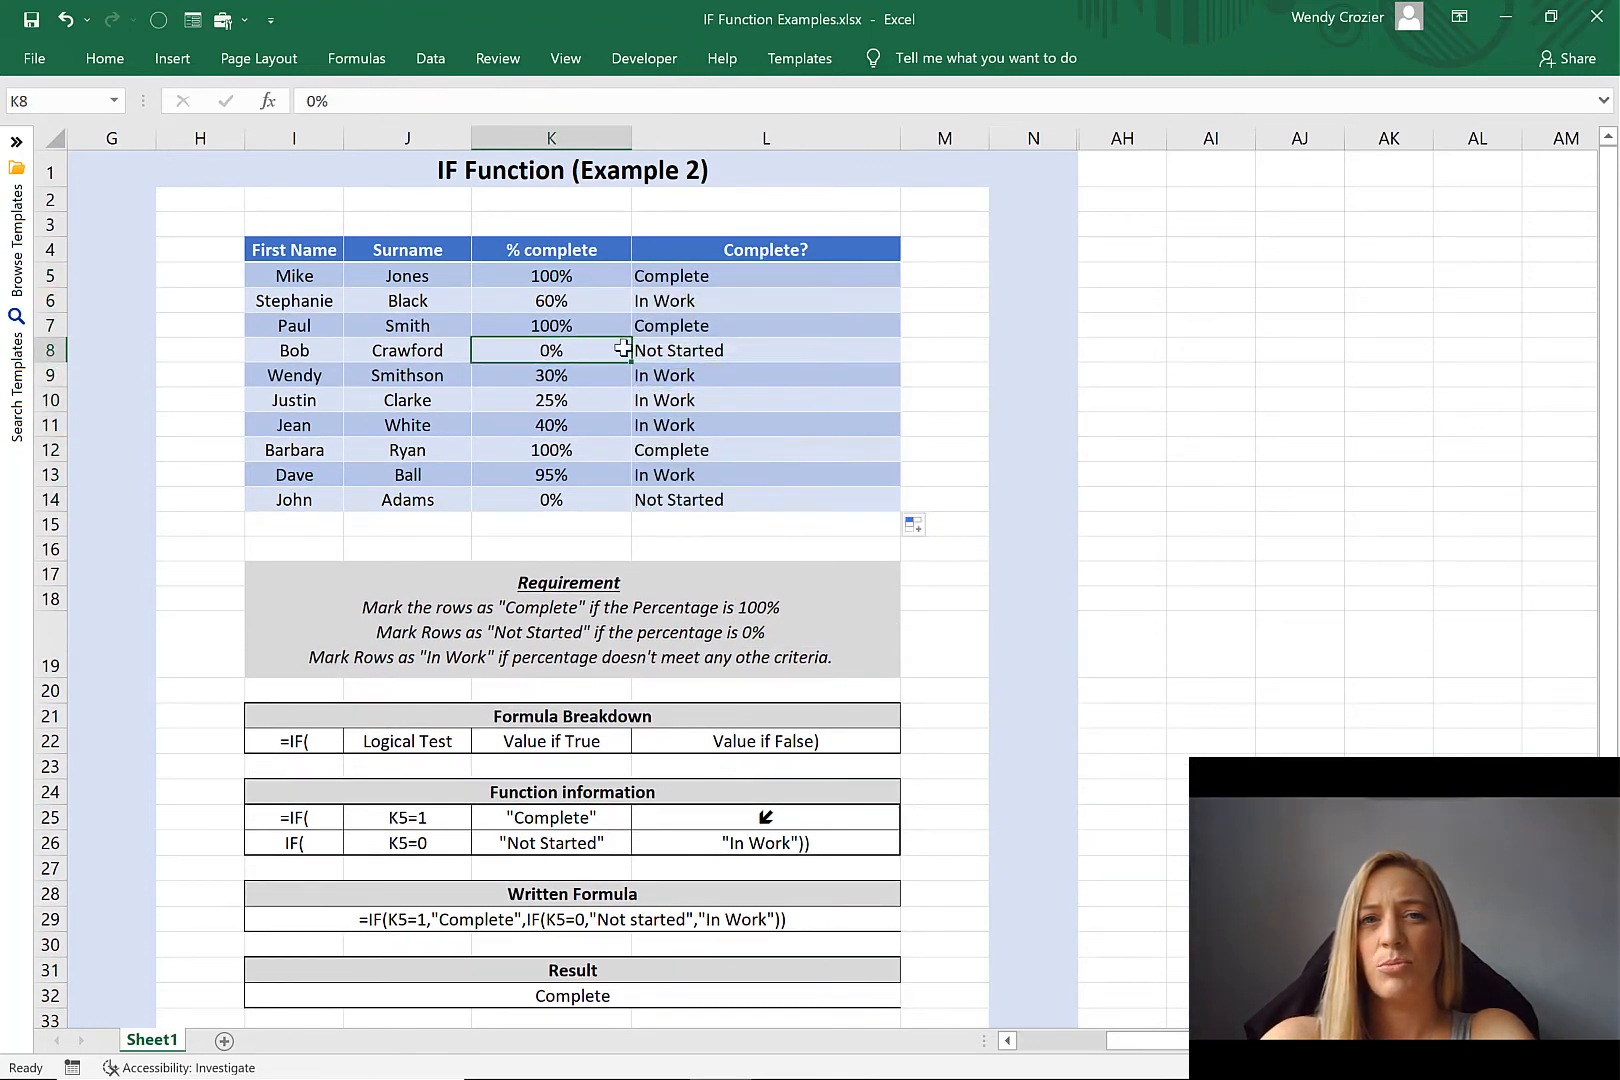
{"action": "left_click", "coordinate": [678, 353]}
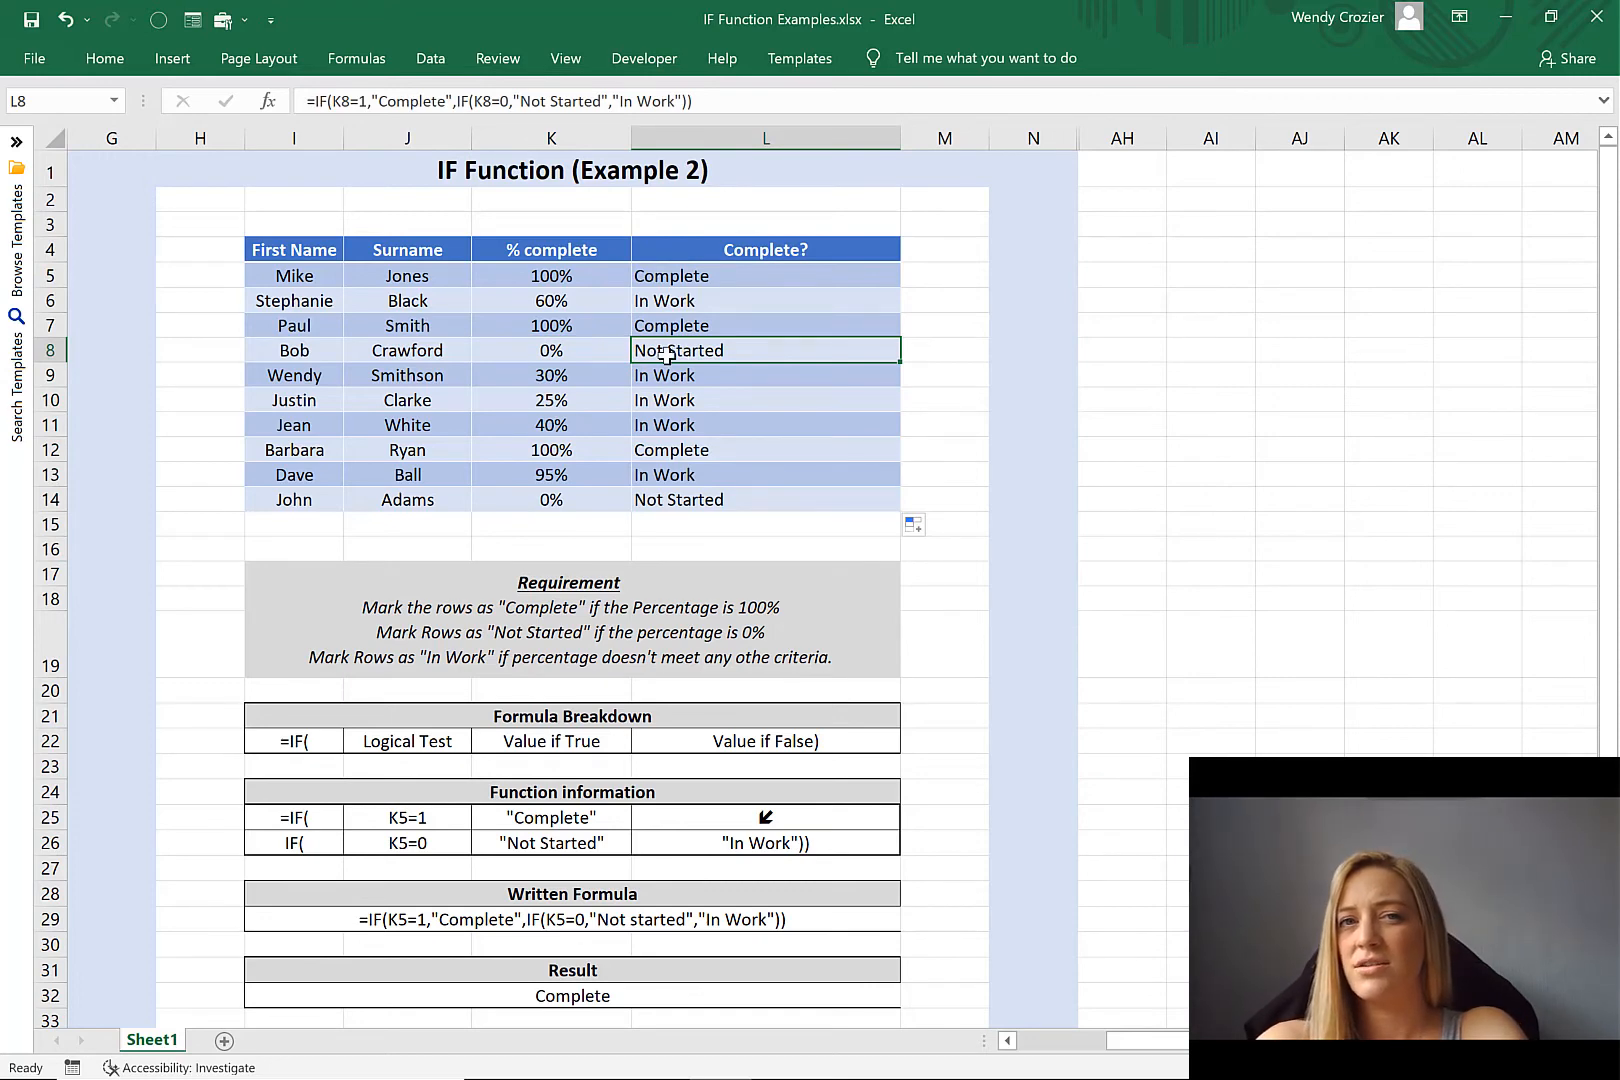
{"action": "left_click", "coordinate": [603, 301]}
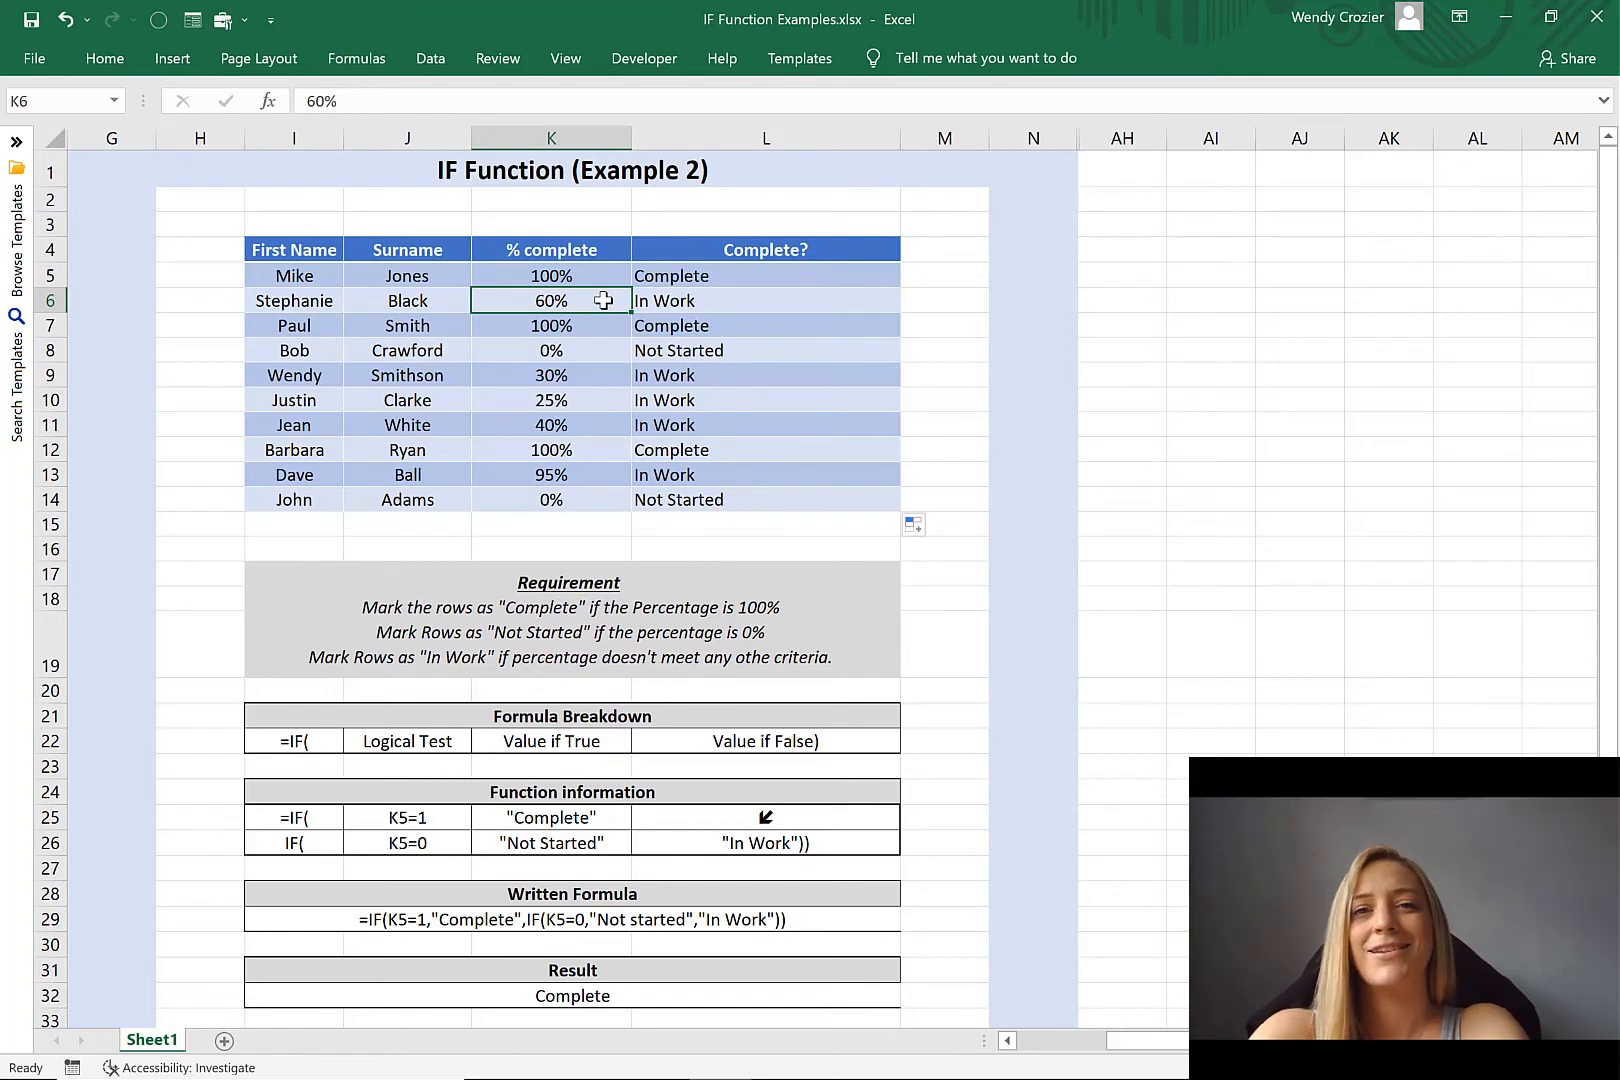
{"action": "left_click", "coordinate": [706, 297]}
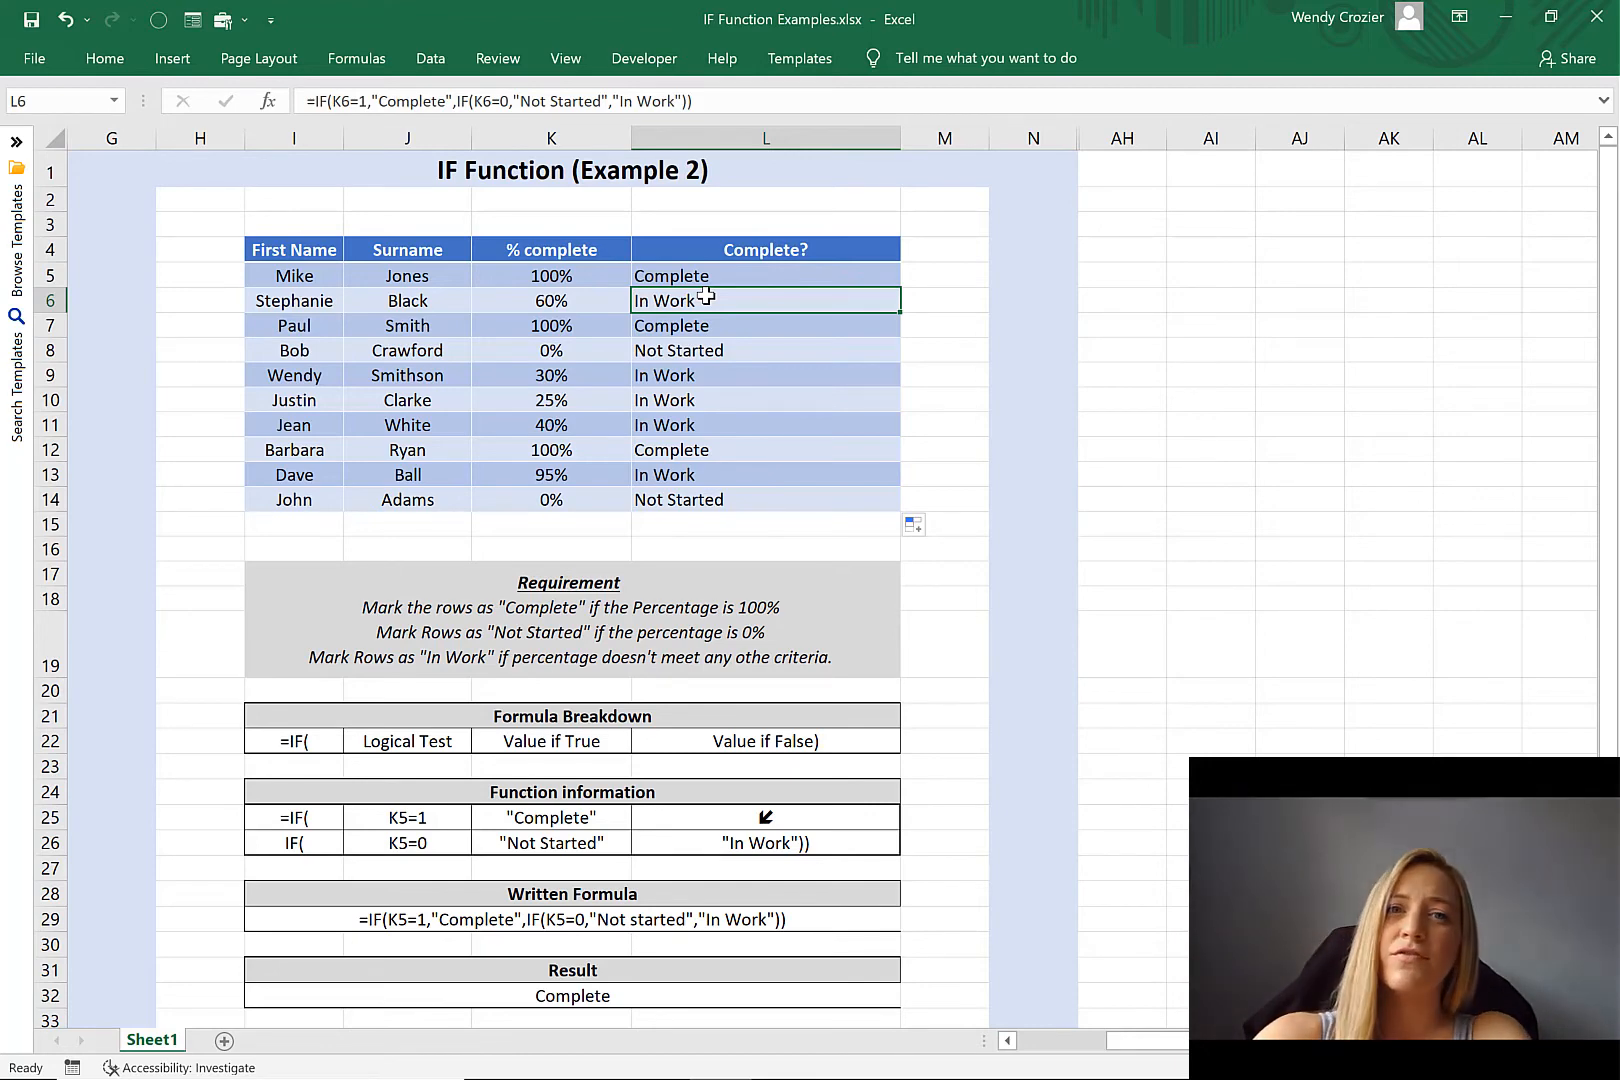
{"action": "left_click", "coordinate": [599, 270]}
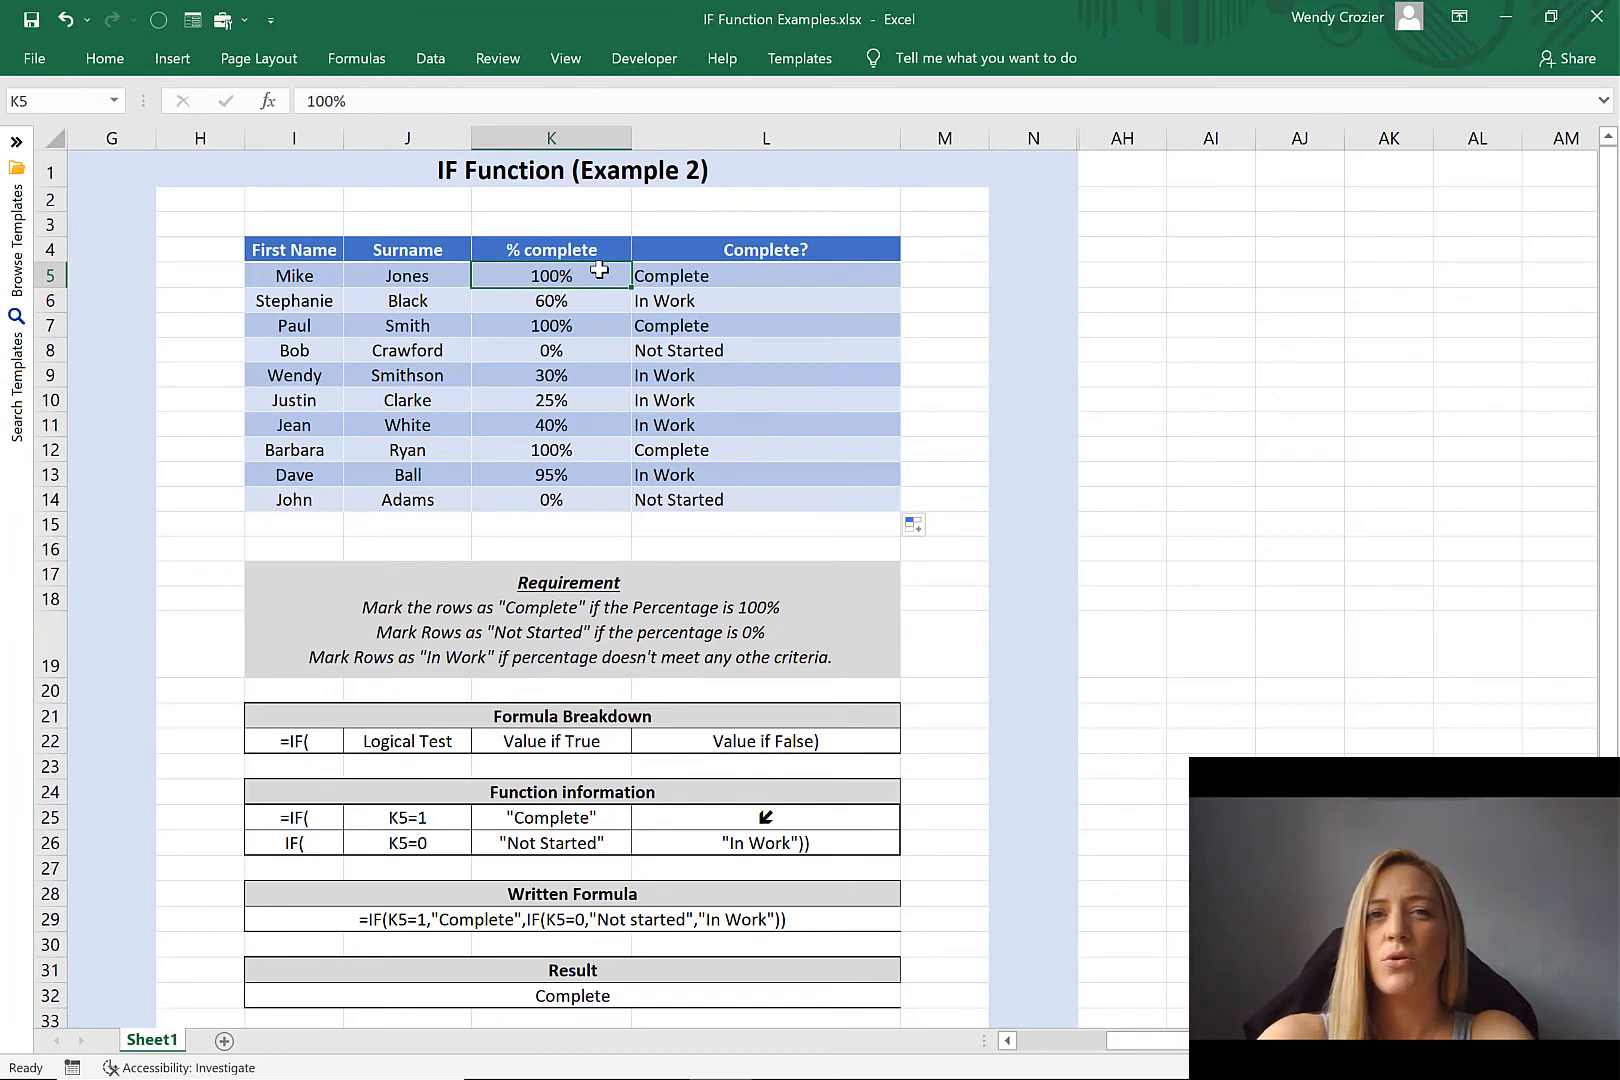
{"action": "left_click", "coordinate": [722, 278]}
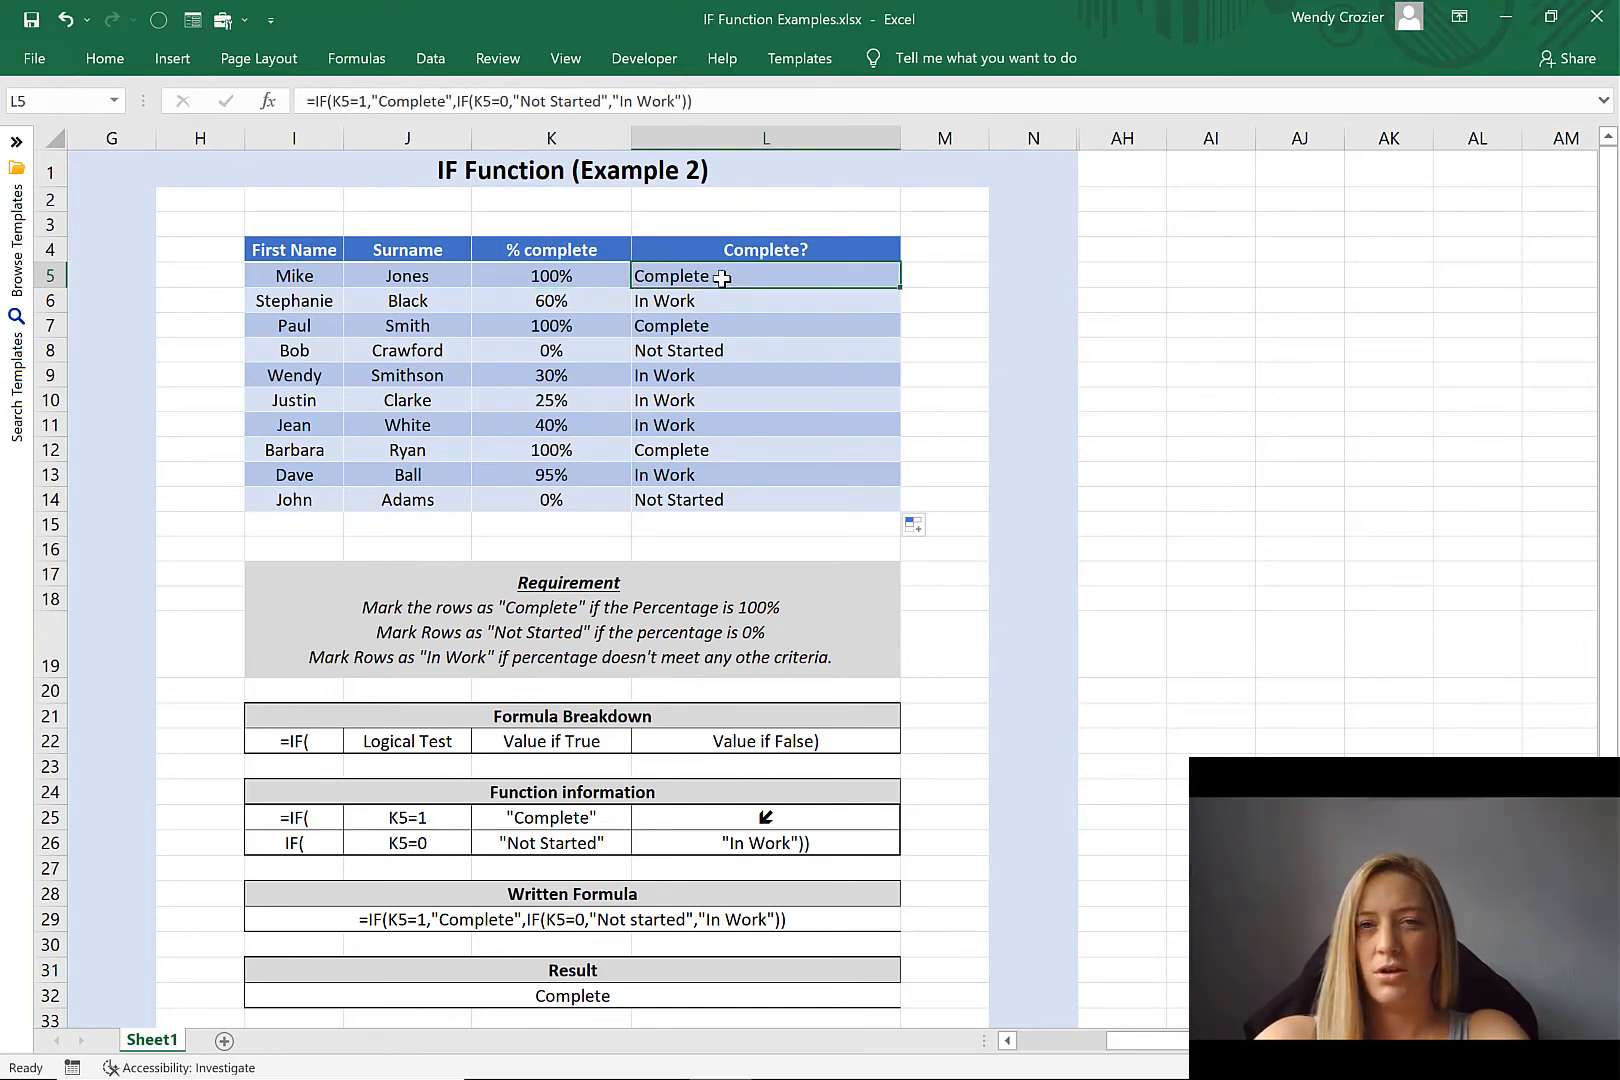
{"action": "left_click", "coordinate": [605, 274]}
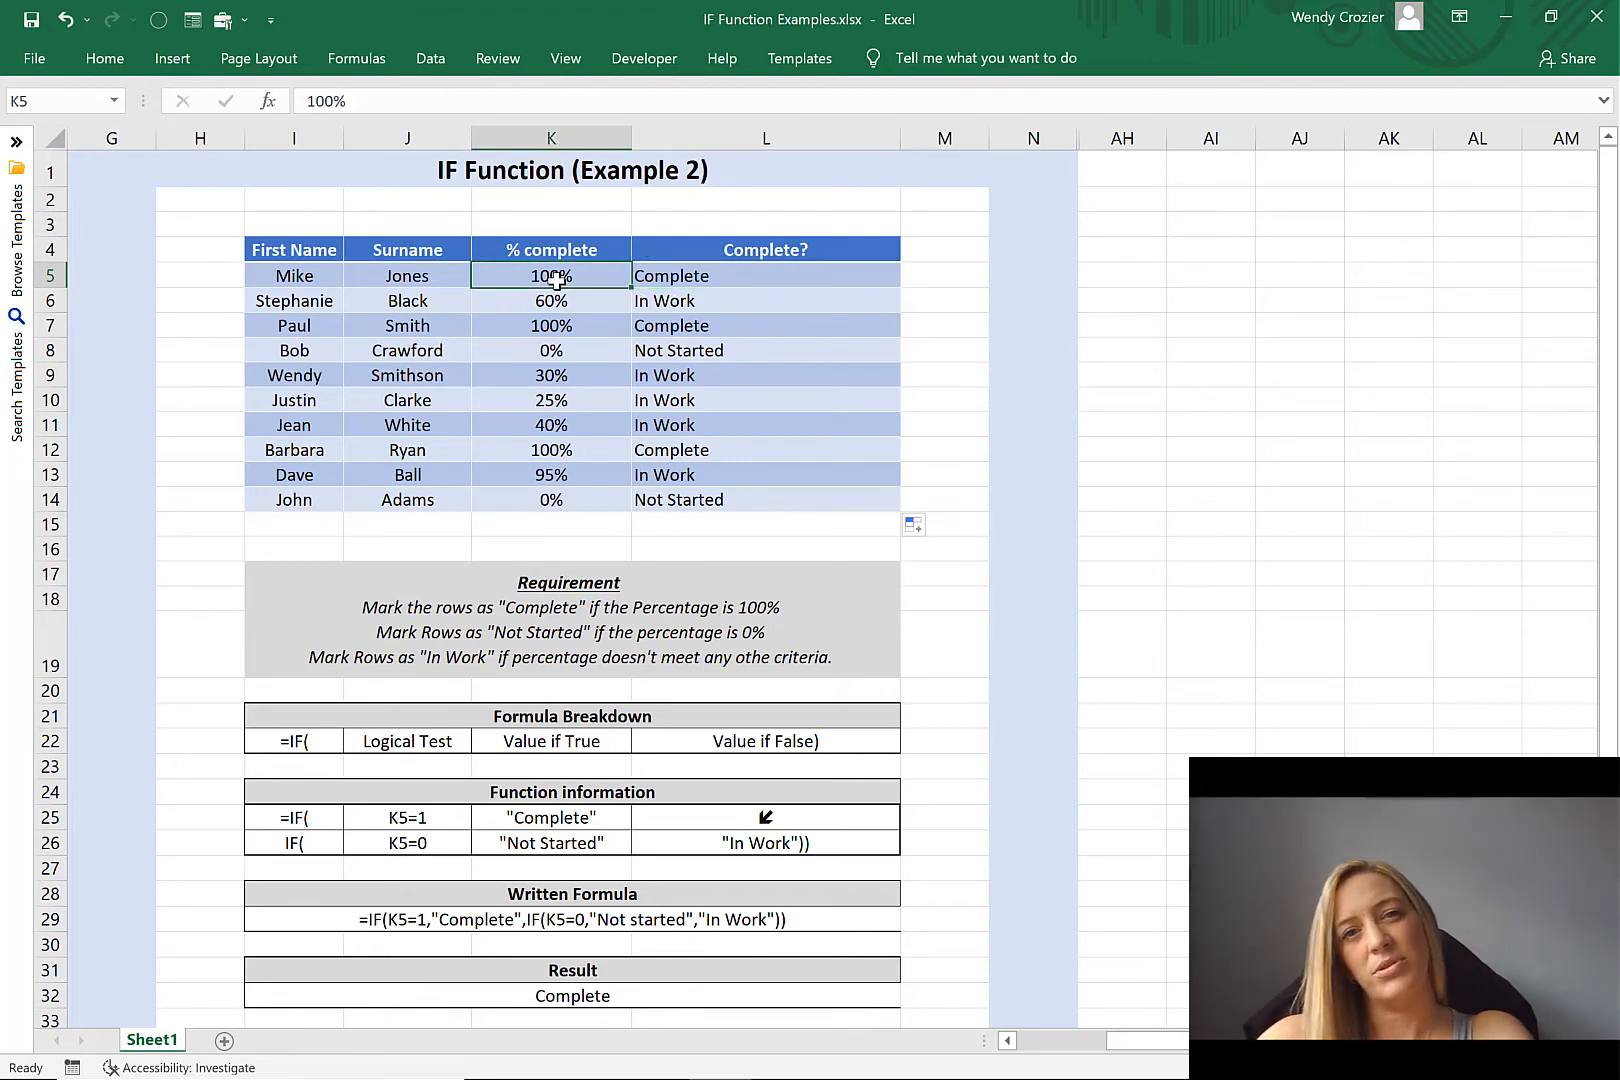
{"action": "left_click", "coordinate": [680, 357]}
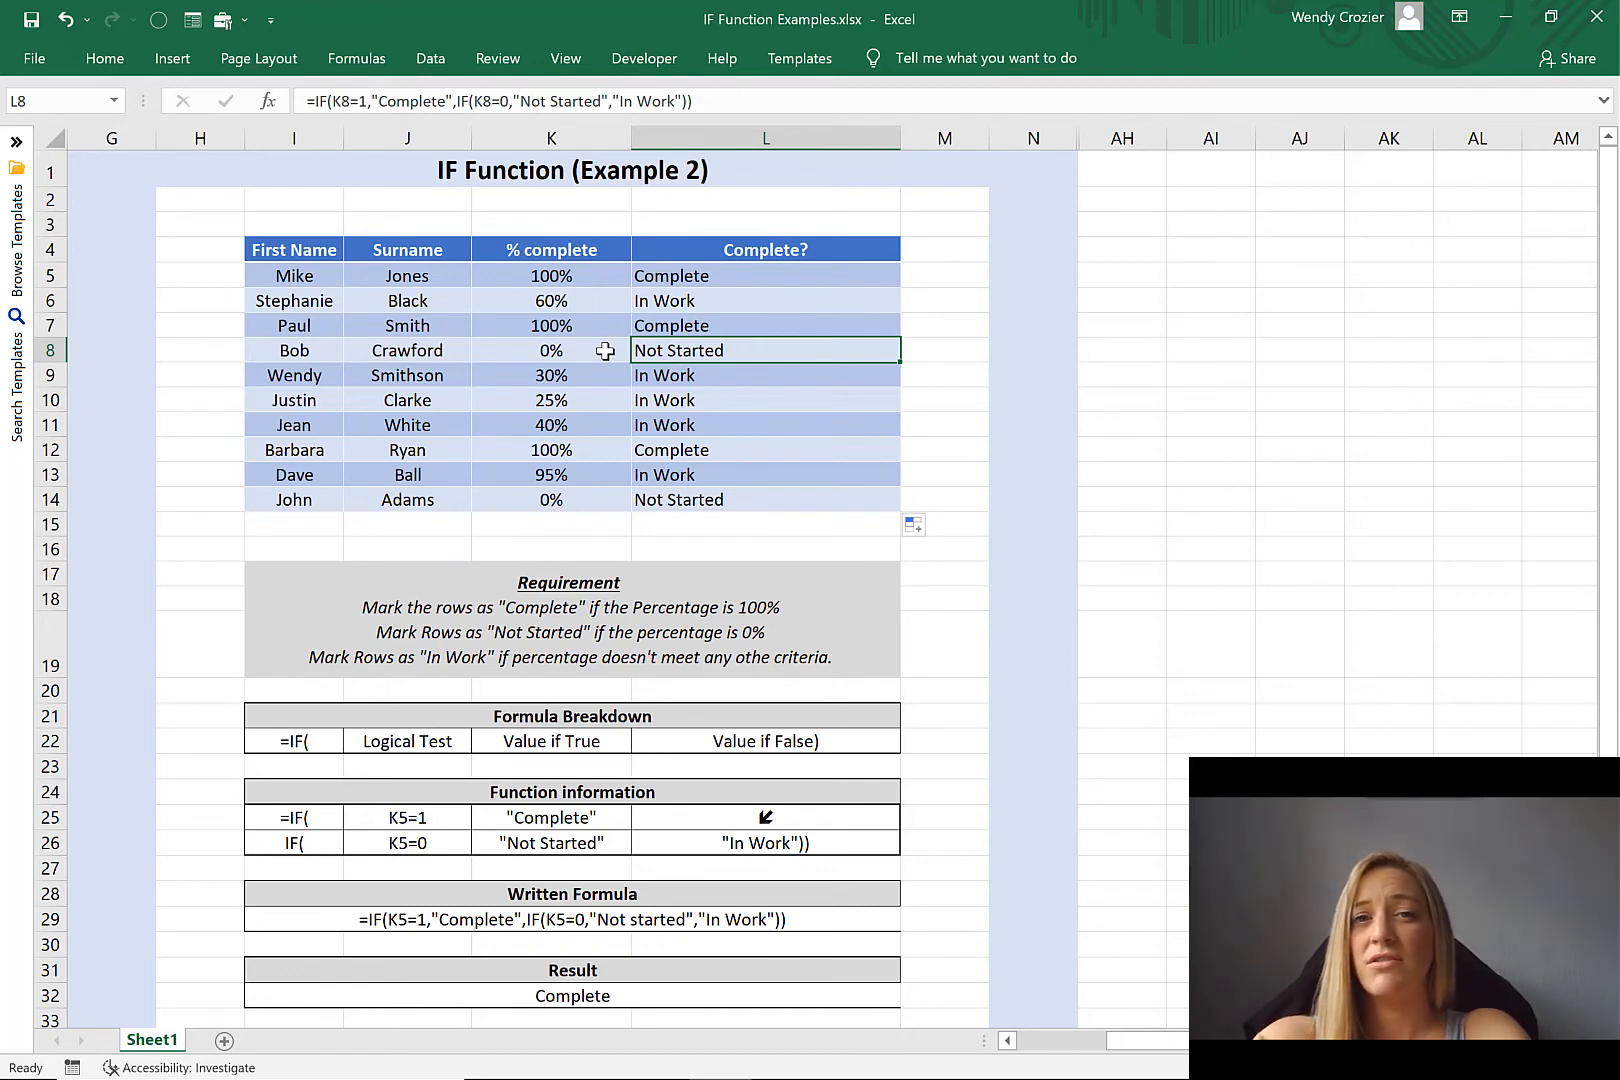
{"action": "left_click", "coordinate": [589, 300]}
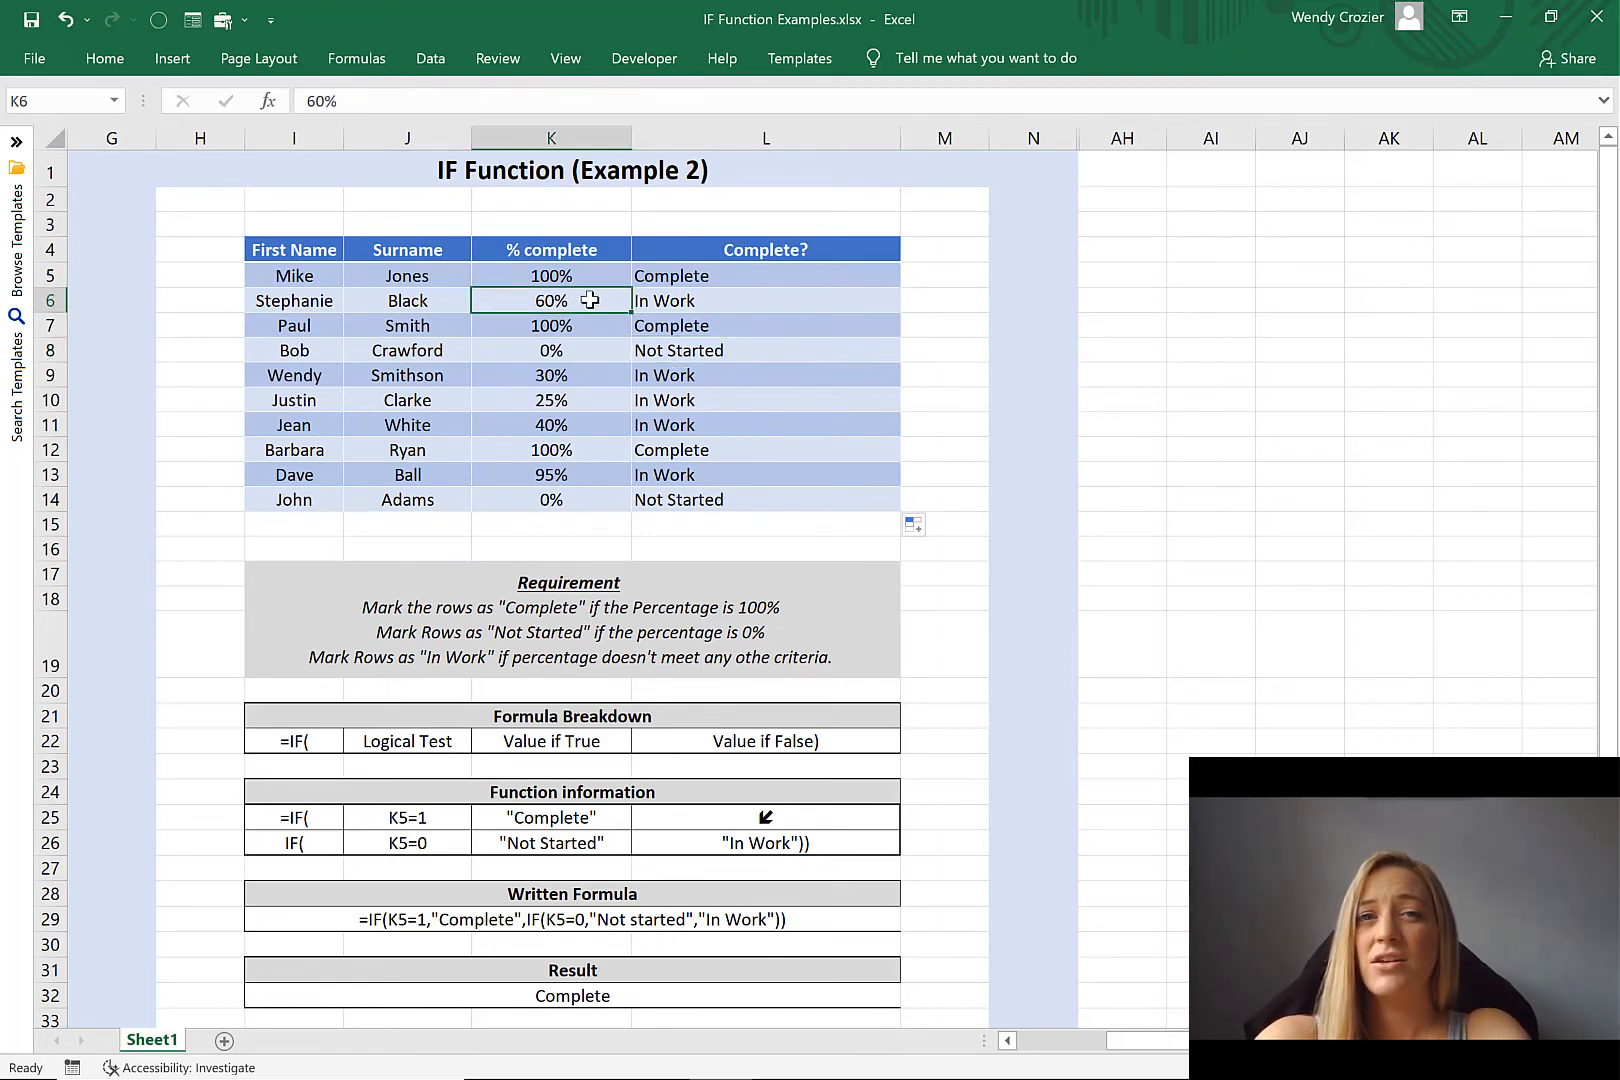
- Review the Example 3 price table, matching each Unit Qty band in column V to its Unit Price in column W
{"action": "left_click", "coordinate": [676, 307]}
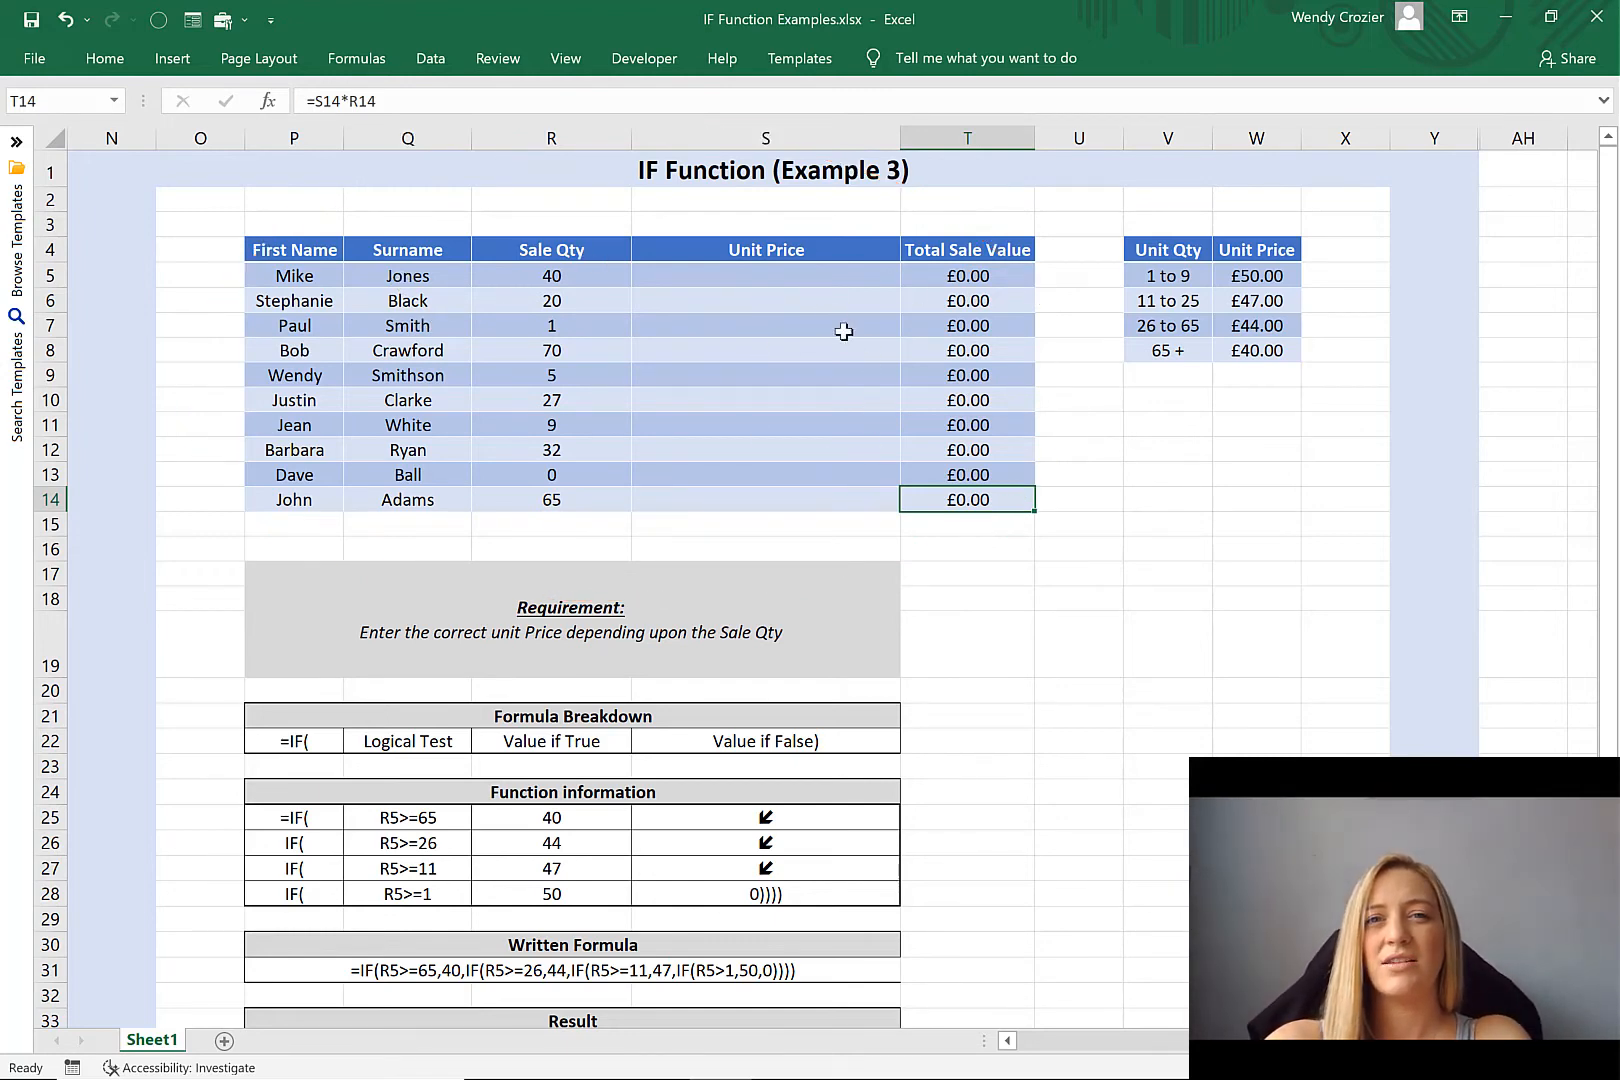
{"action": "left_click", "coordinate": [1105, 224]}
{"action": "left_click_drag", "start_coordinate": [1105, 224], "coordinate": [1304, 375]}
{"action": "left_click", "coordinate": [1304, 375]}
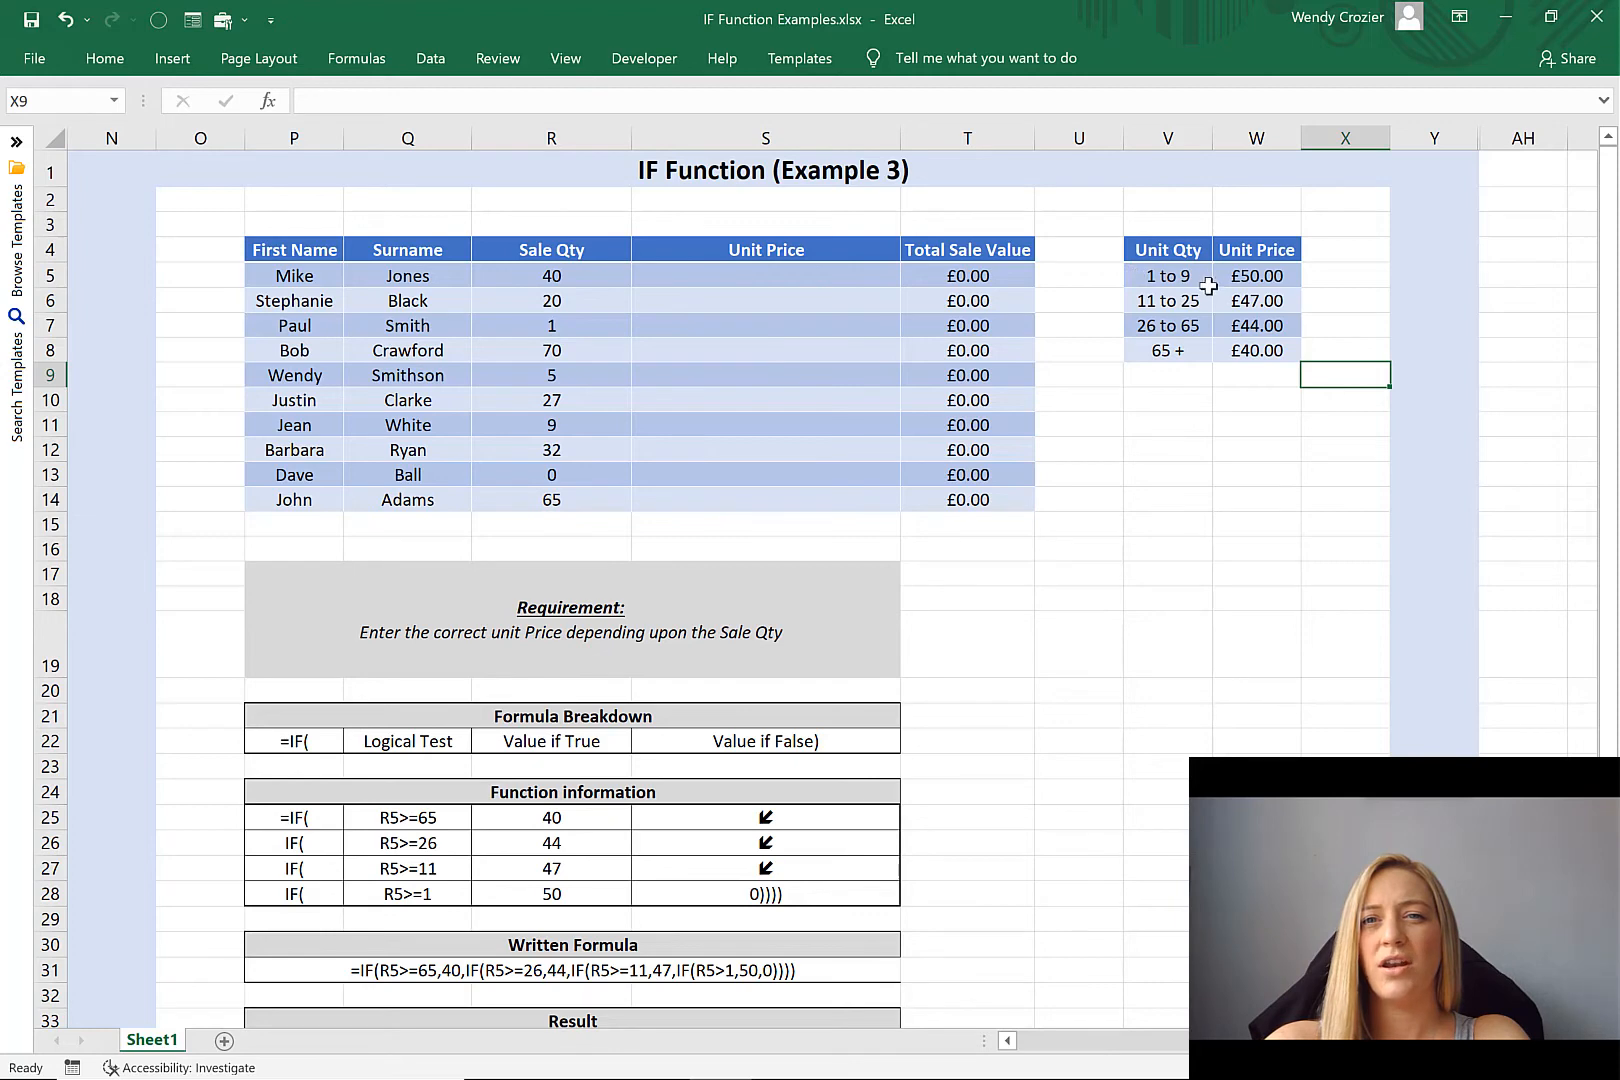
{"action": "left_click", "coordinate": [1281, 271]}
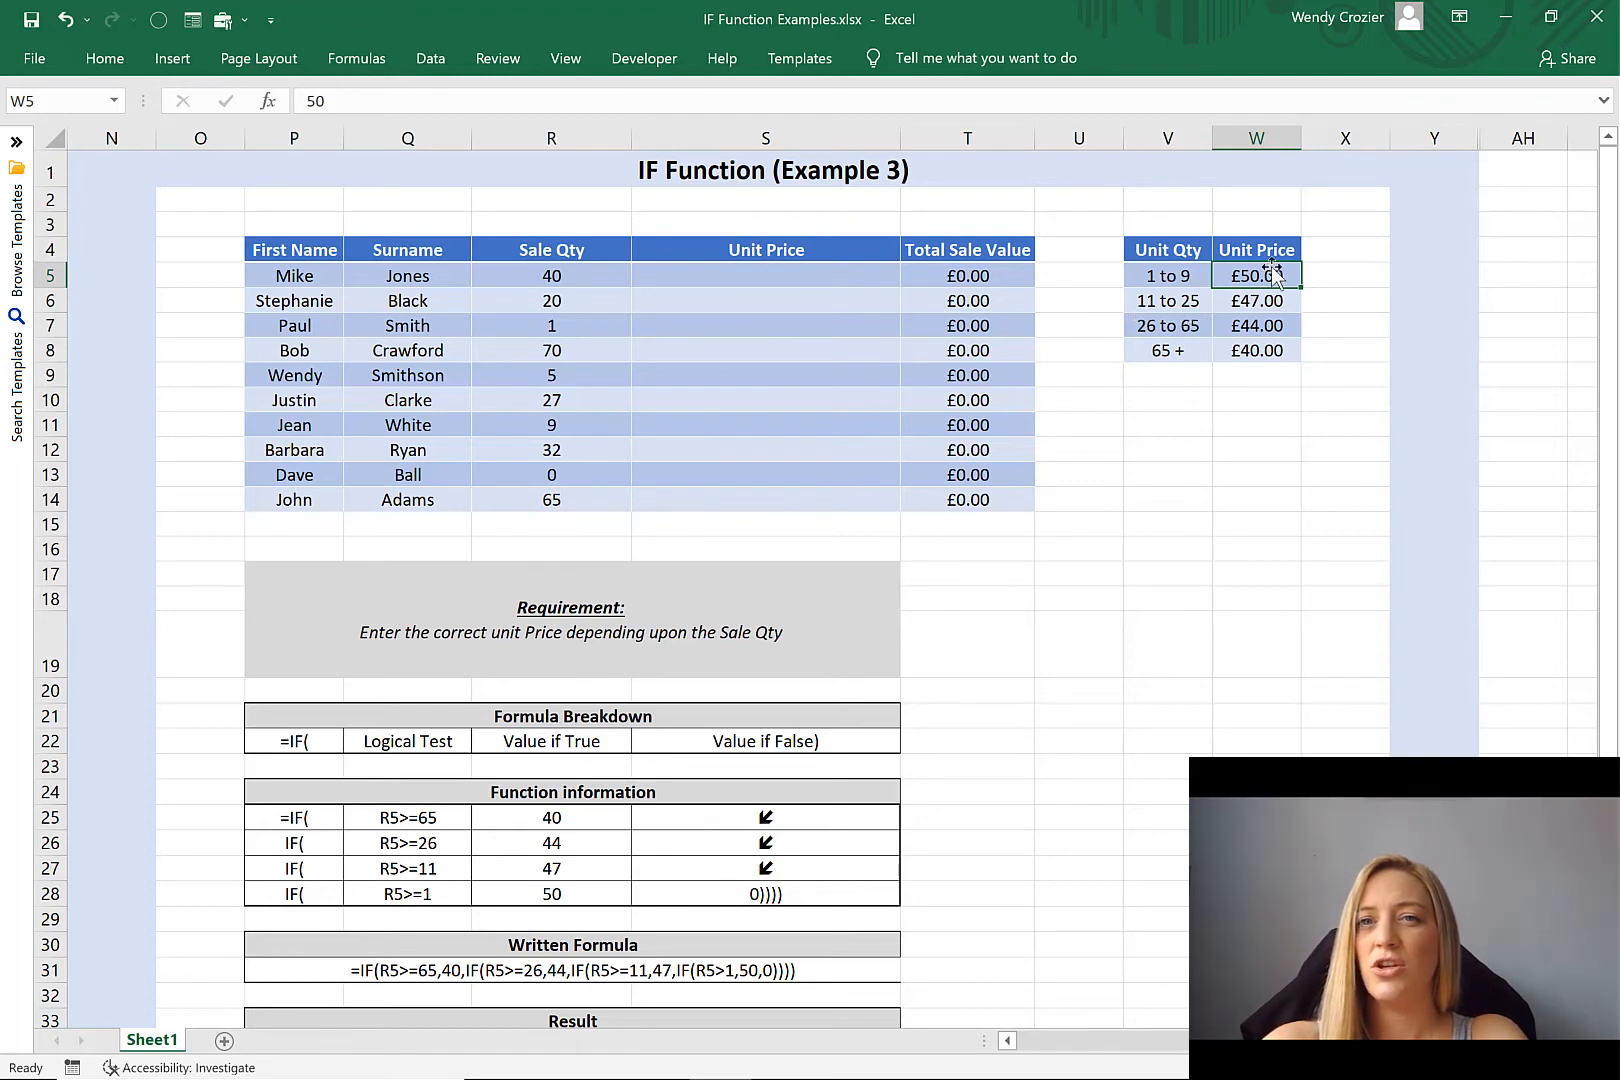
{"action": "left_click", "coordinate": [1297, 302]}
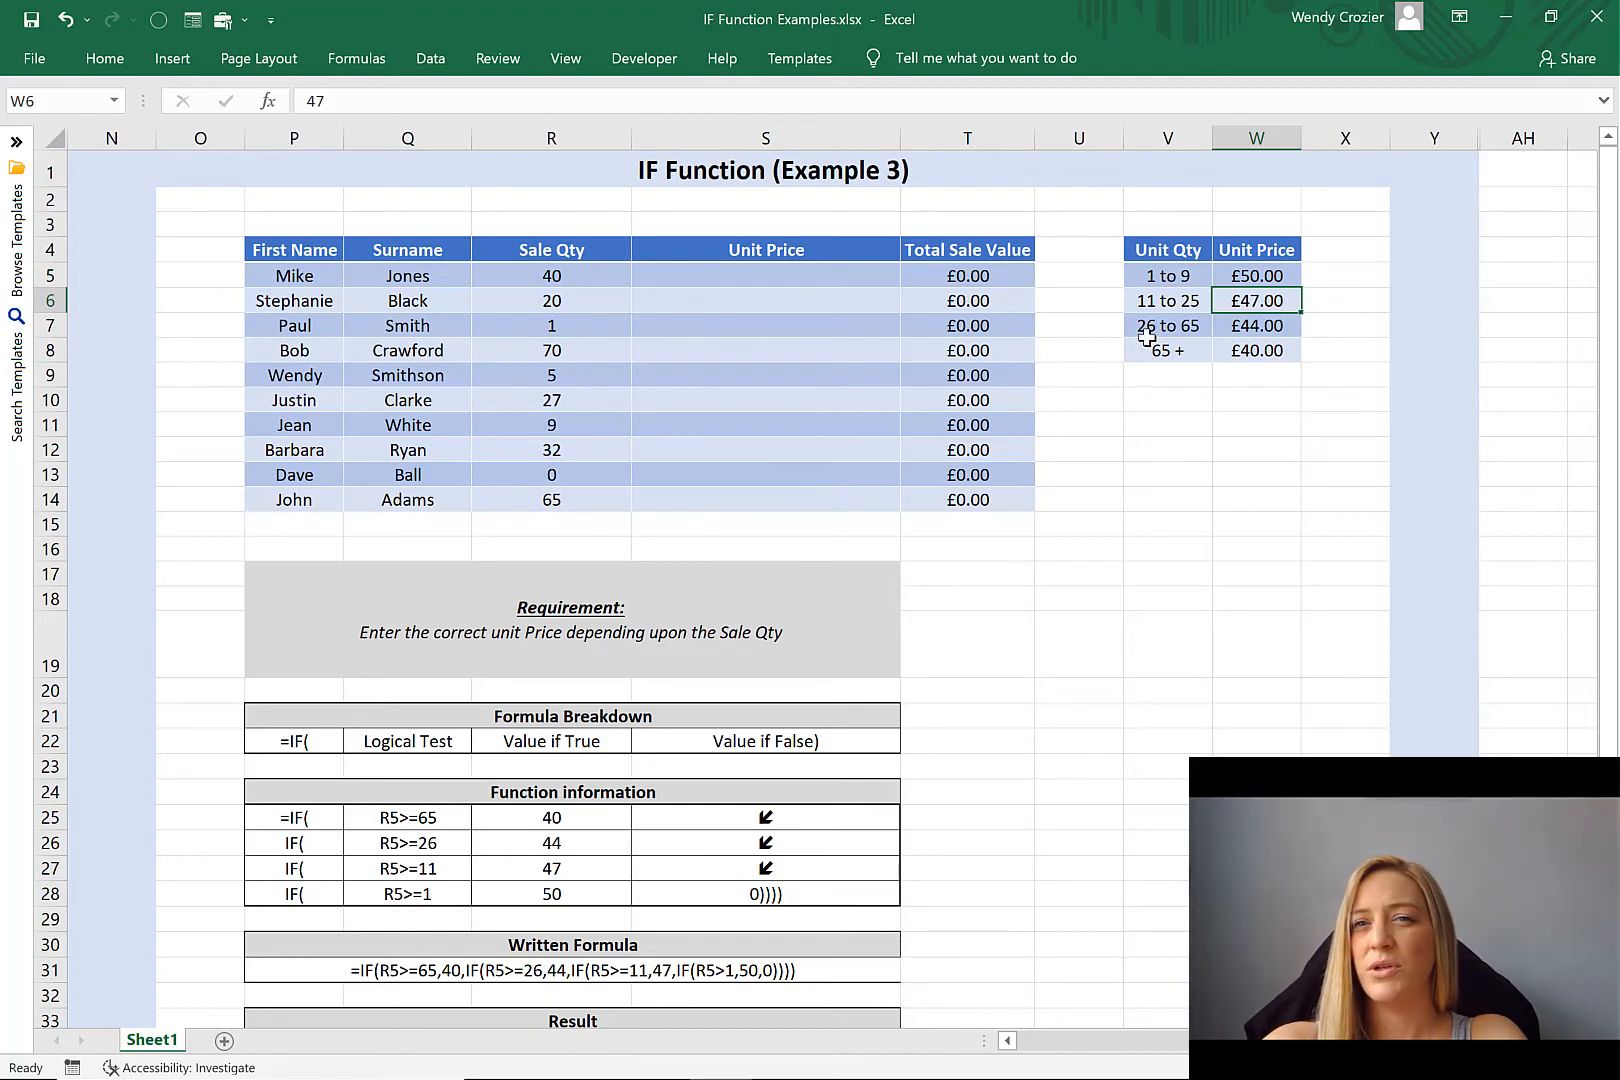
{"action": "left_click", "coordinate": [1283, 323]}
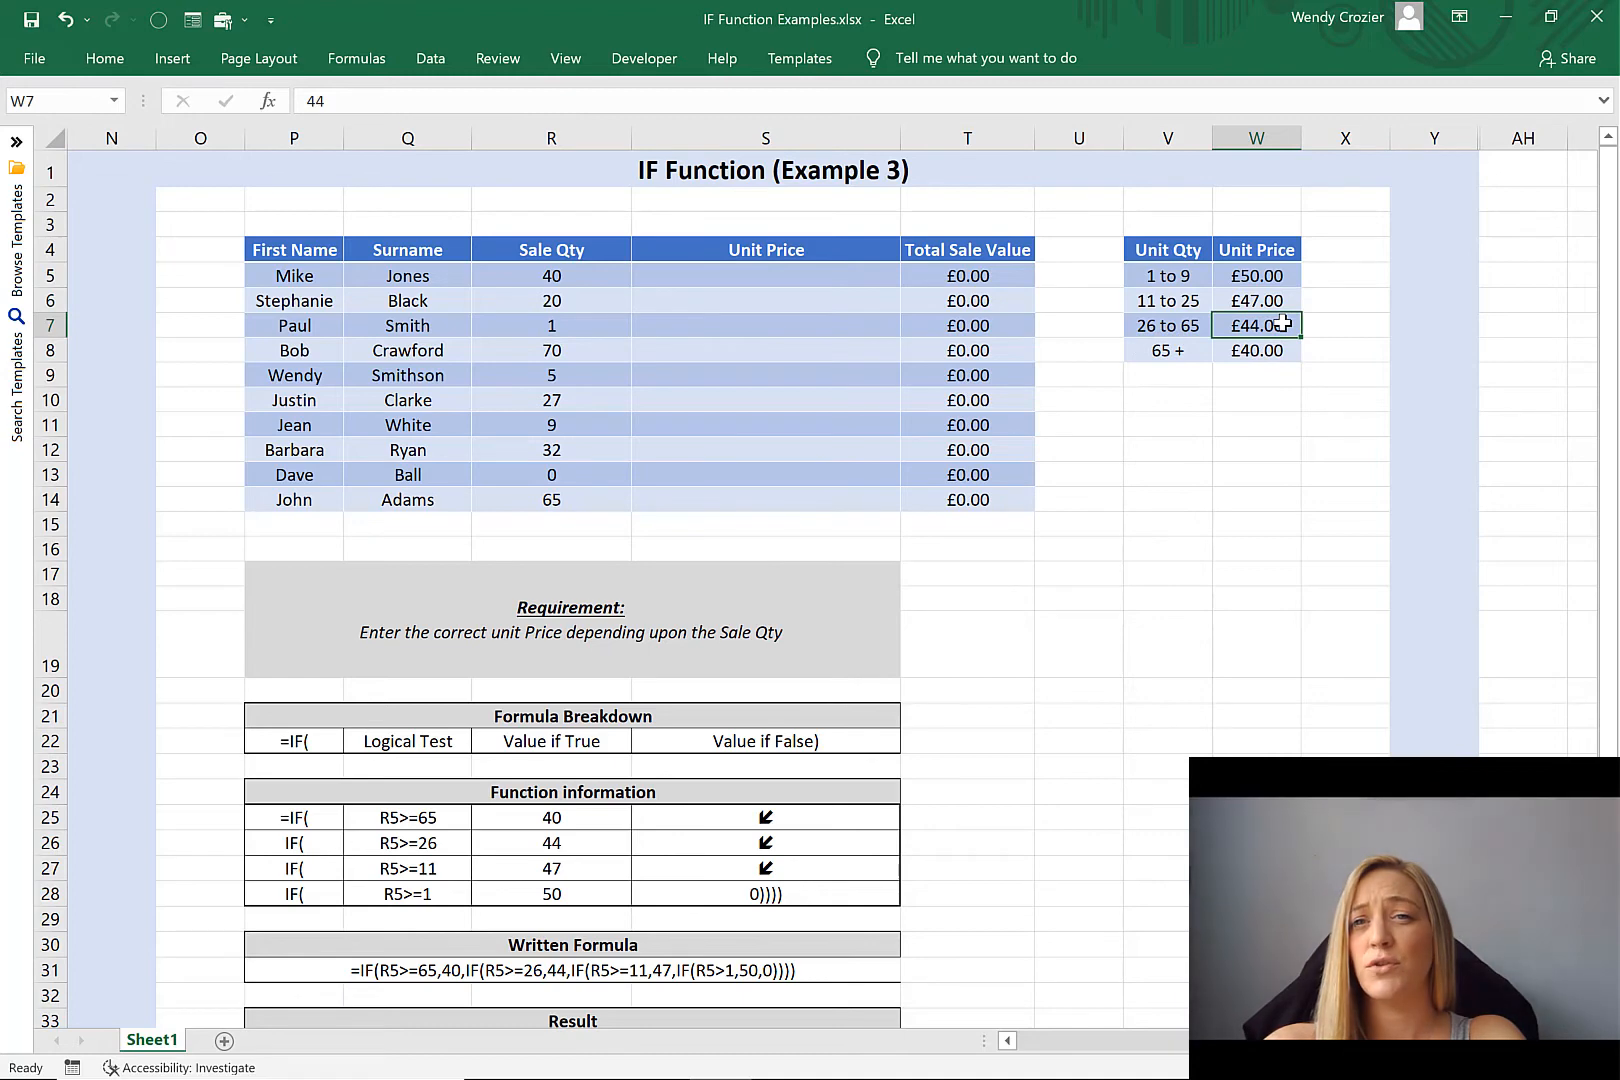
{"action": "left_click", "coordinate": [1161, 352]}
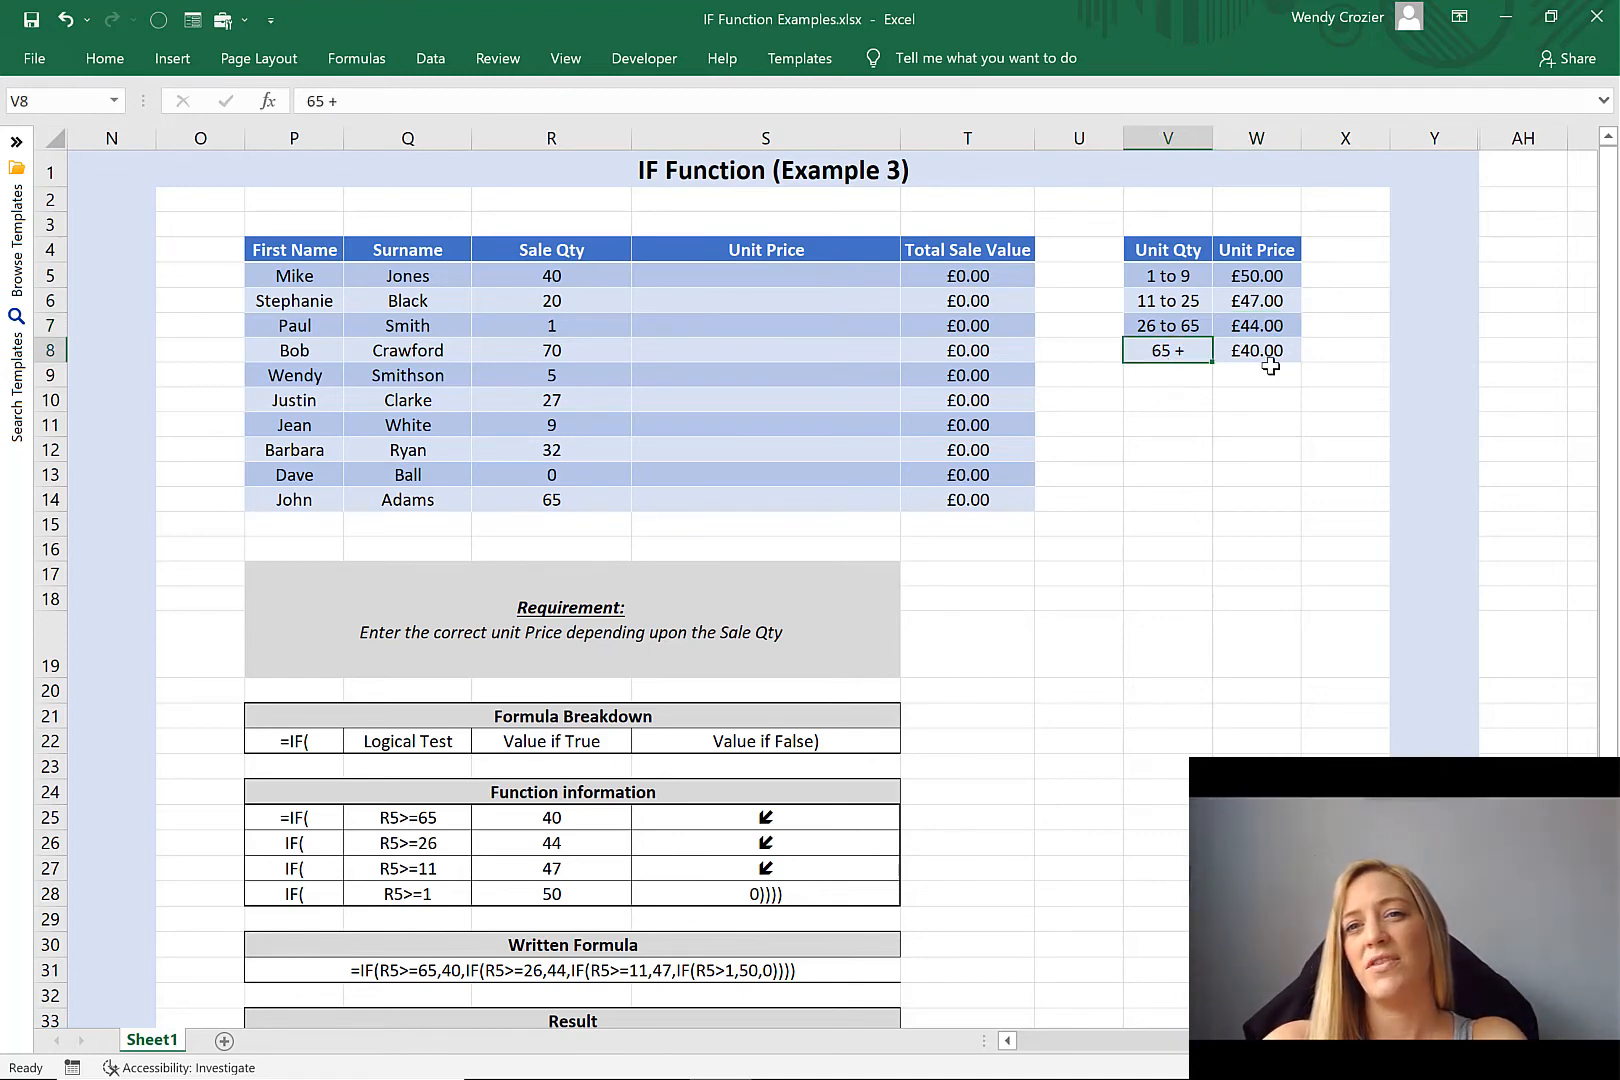
{"action": "left_click", "coordinate": [1266, 368]}
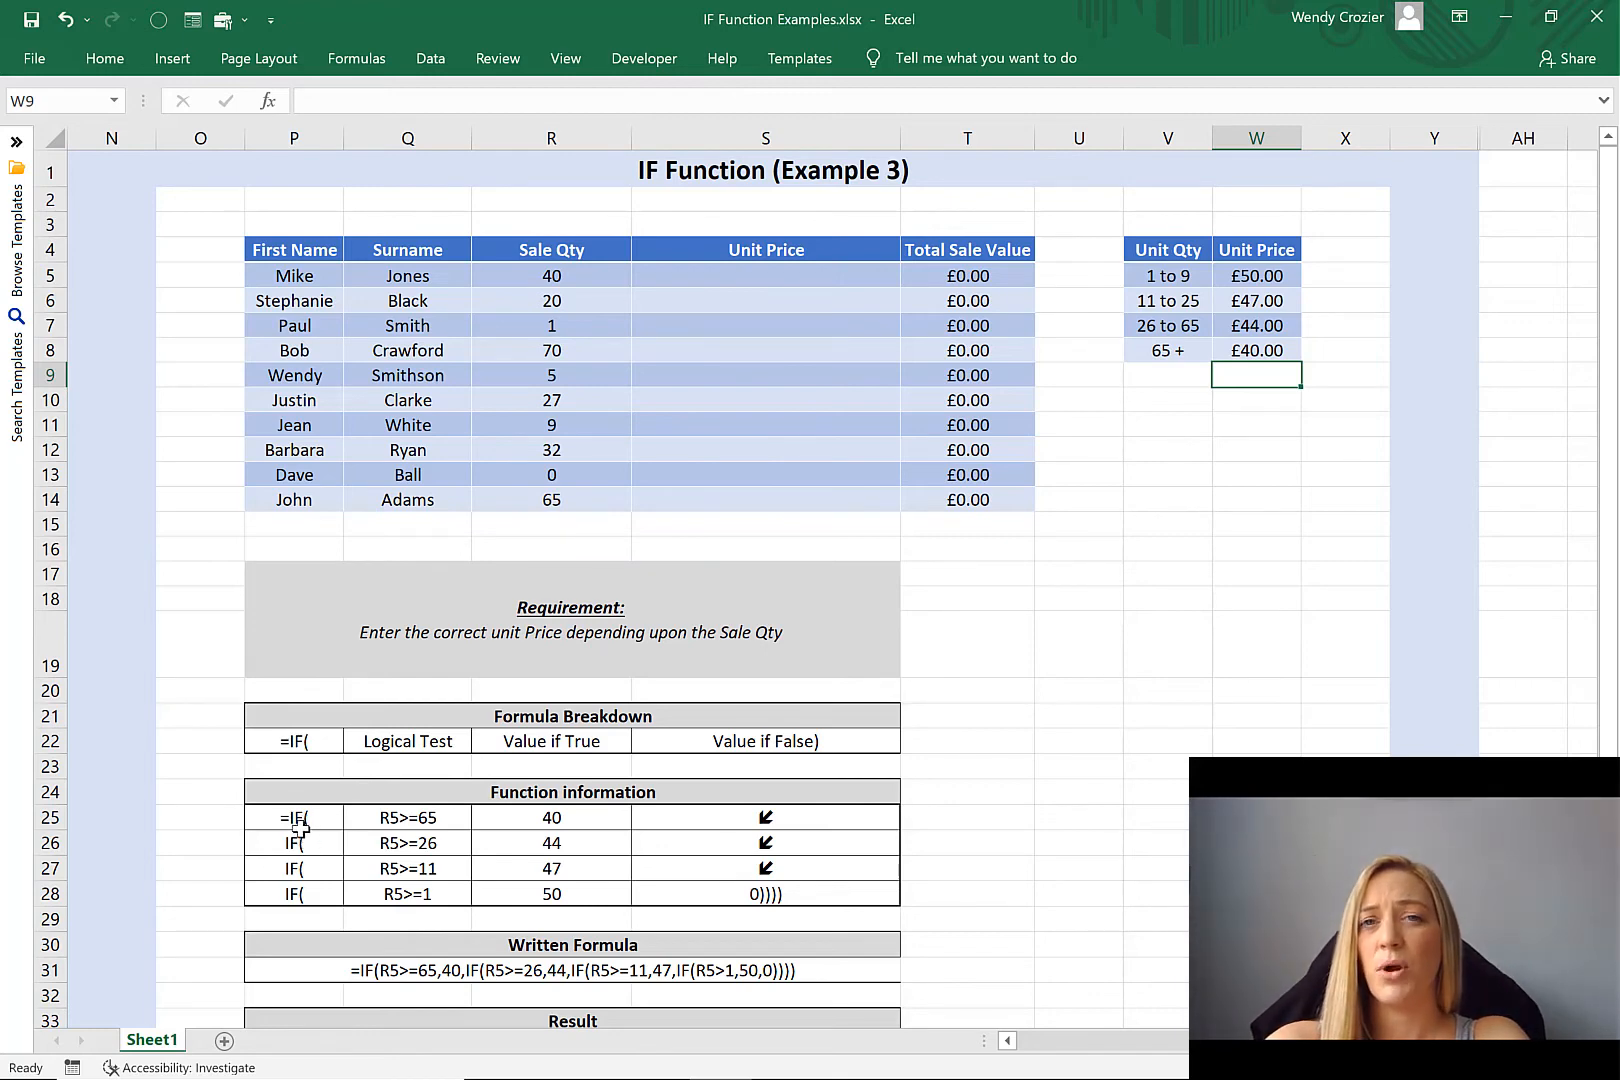
- Examine the logical tests, true values and false-value arrows in rows 25 and 26 of the Function information table
{"action": "left_click", "coordinate": [420, 817]}
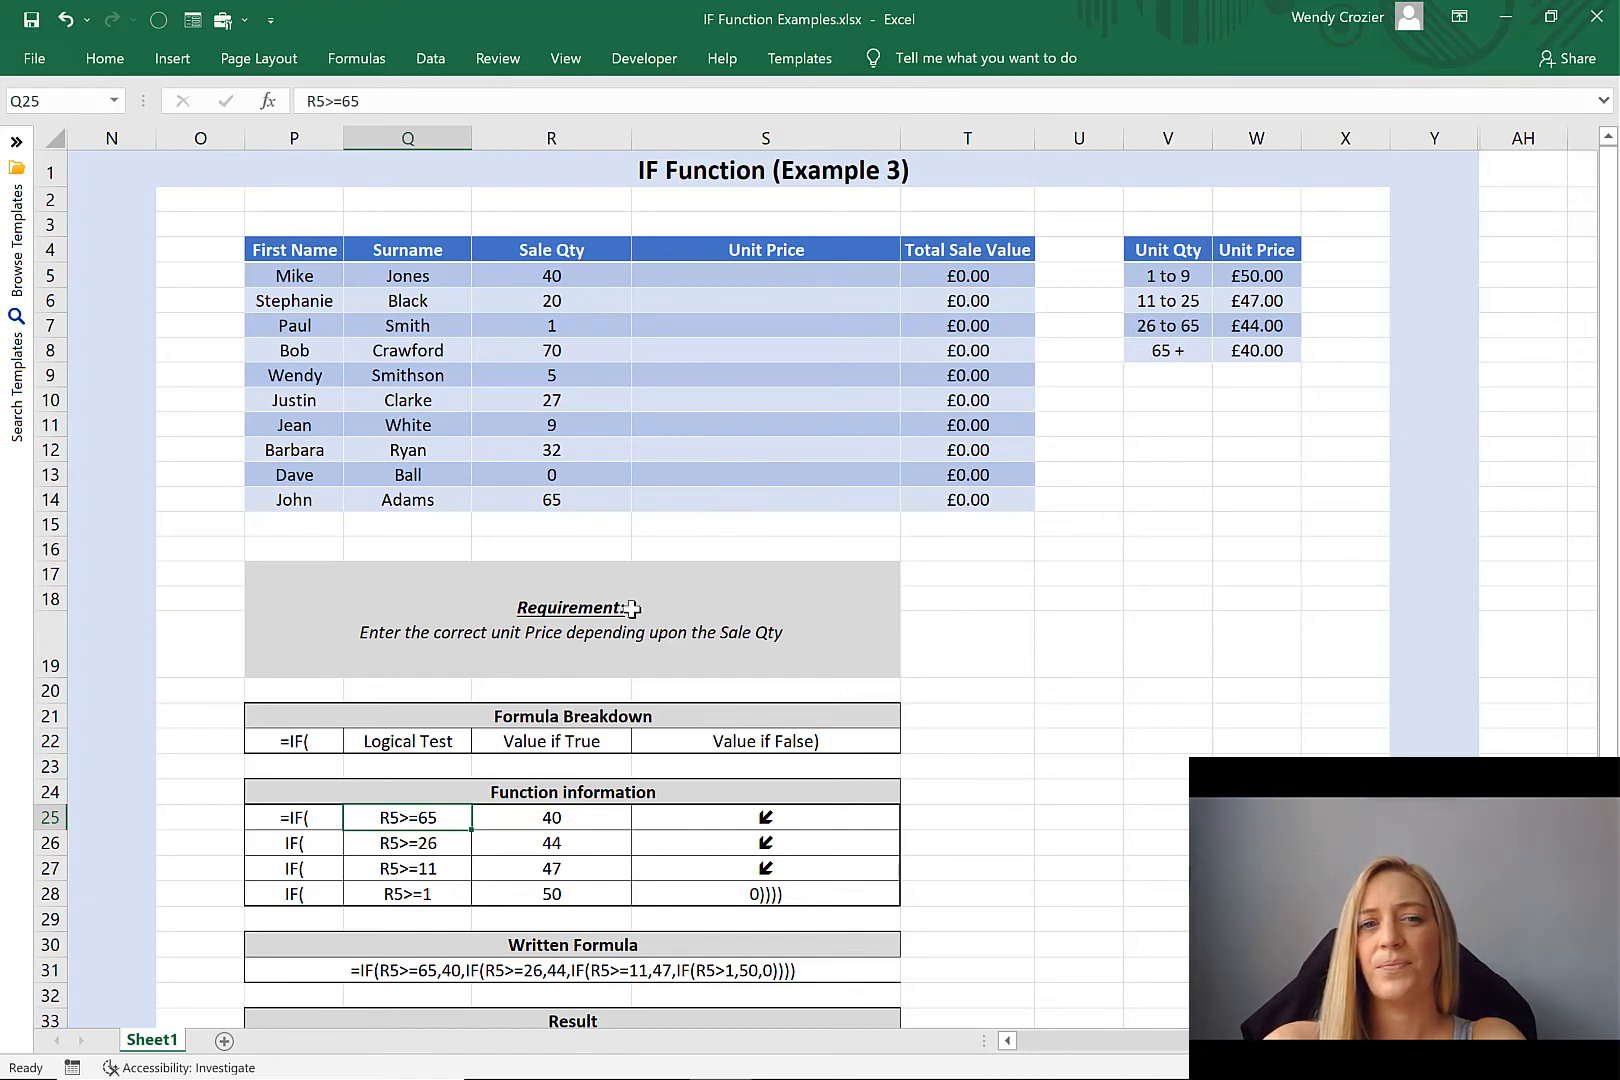
{"action": "left_click", "coordinate": [737, 821]}
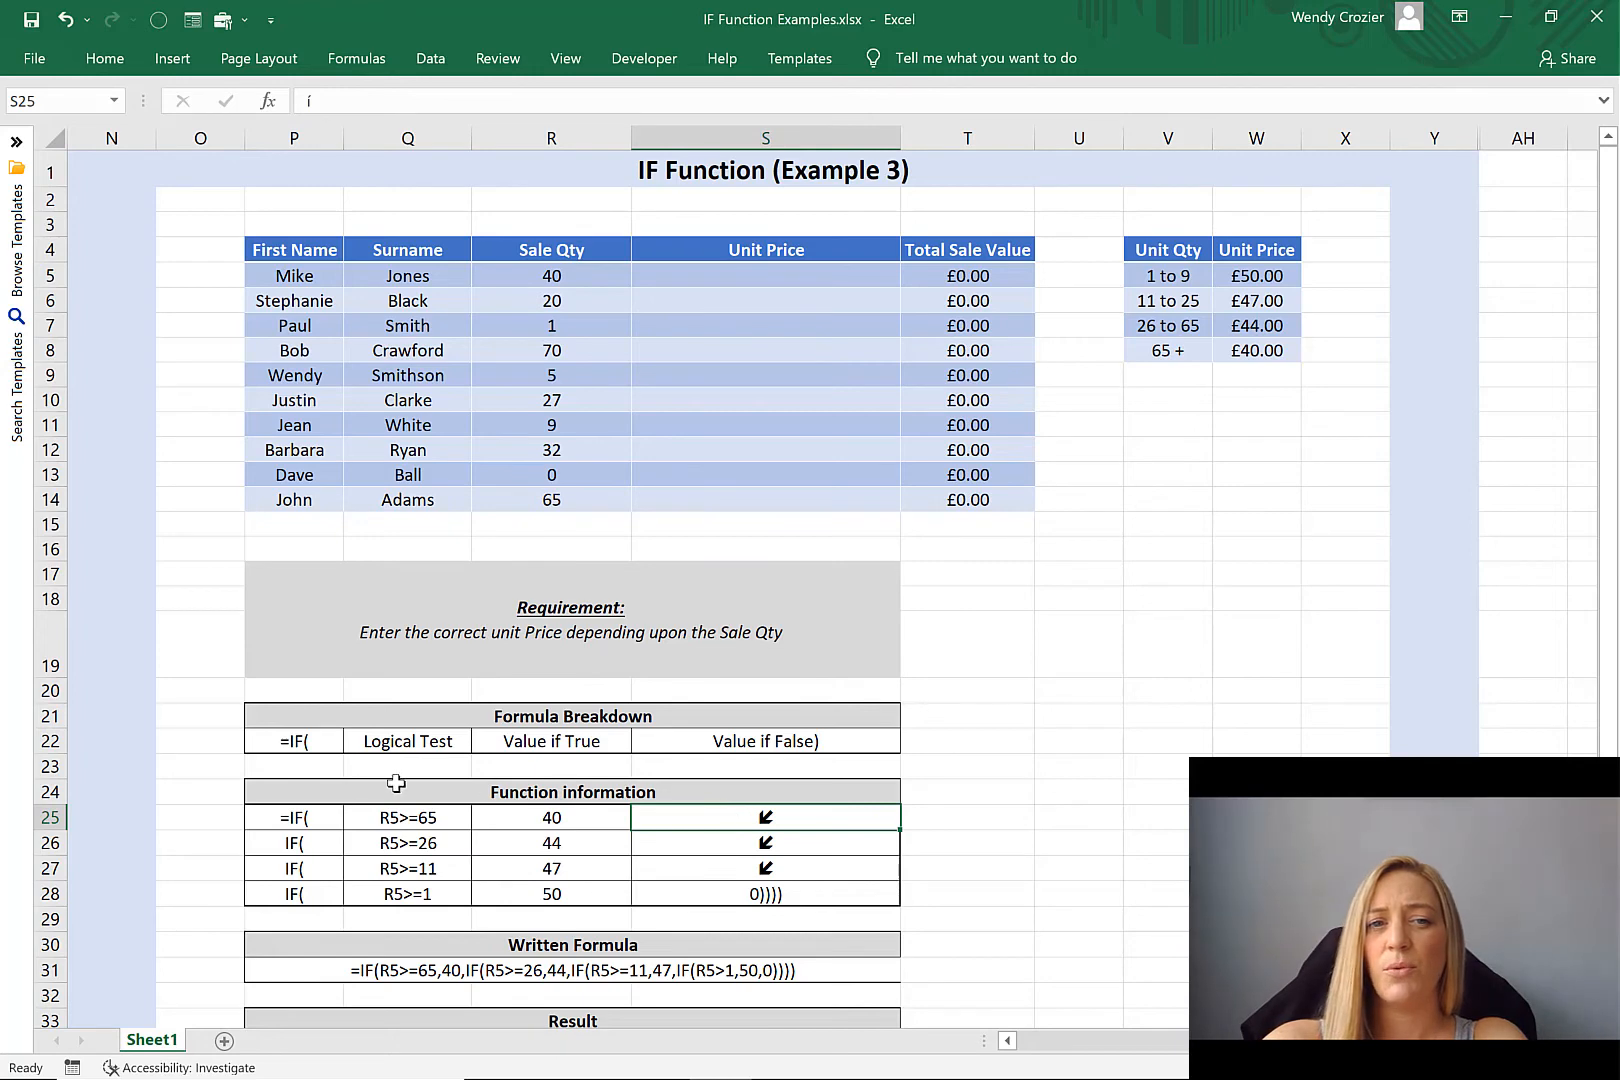
{"action": "left_click", "coordinate": [311, 844]}
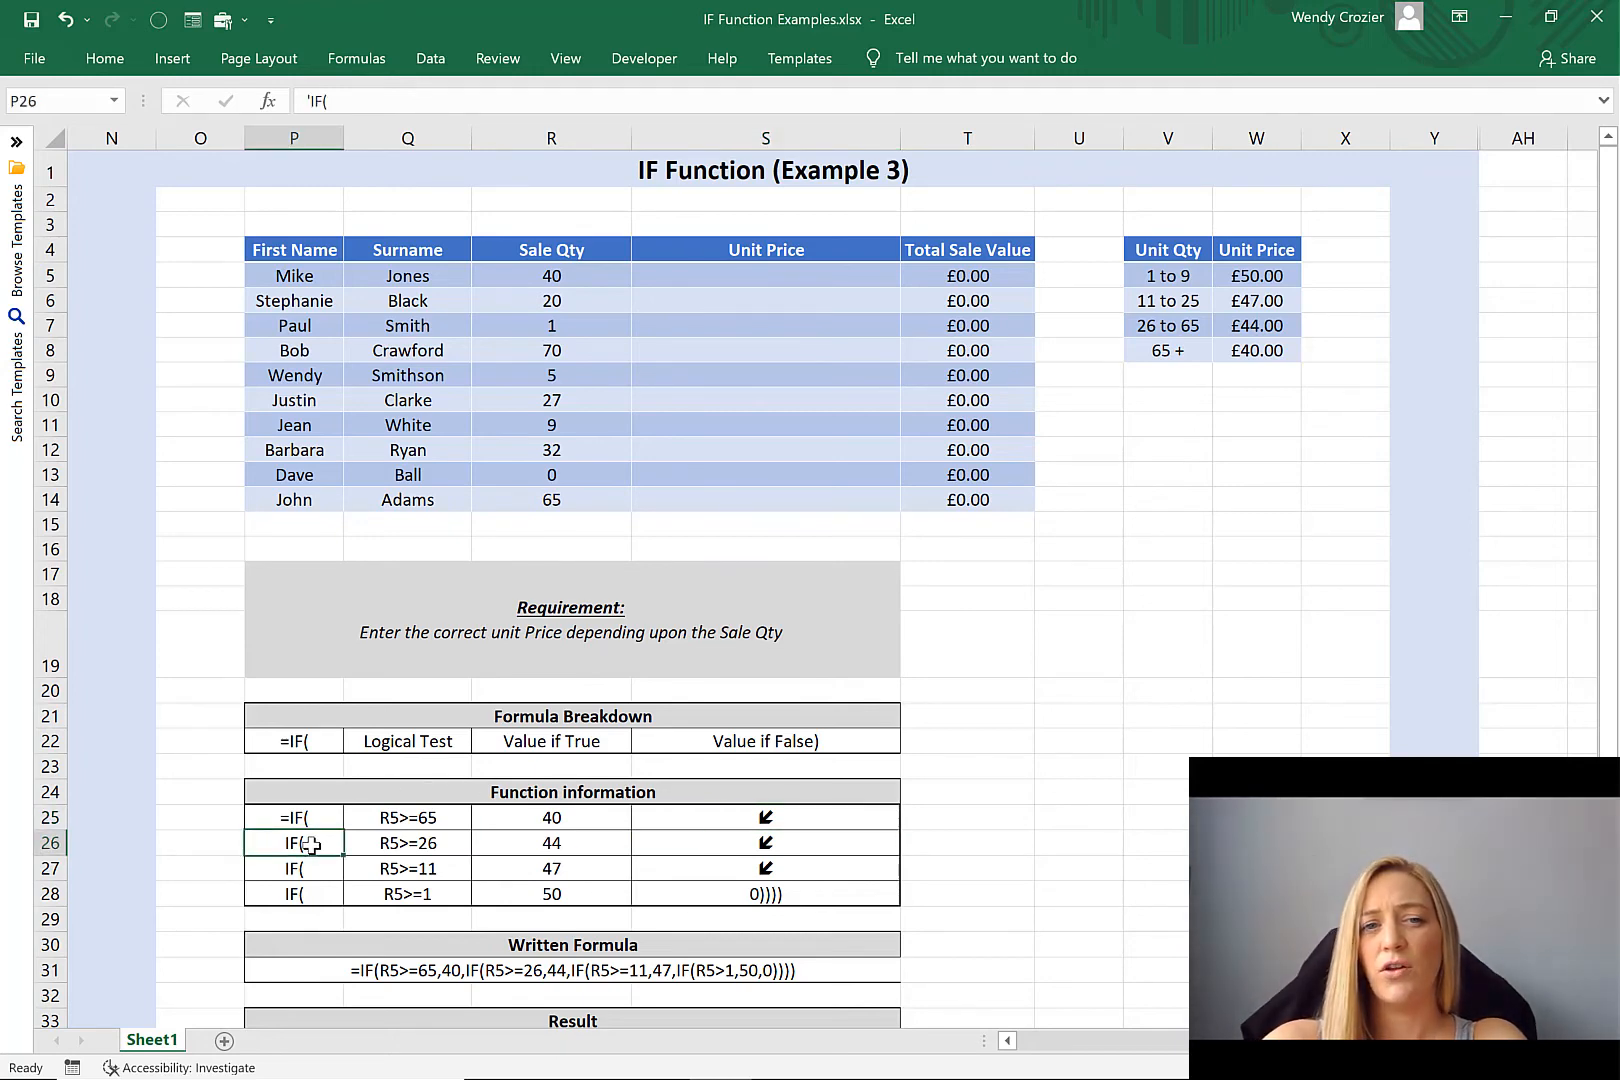
{"action": "left_click", "coordinate": [369, 842]}
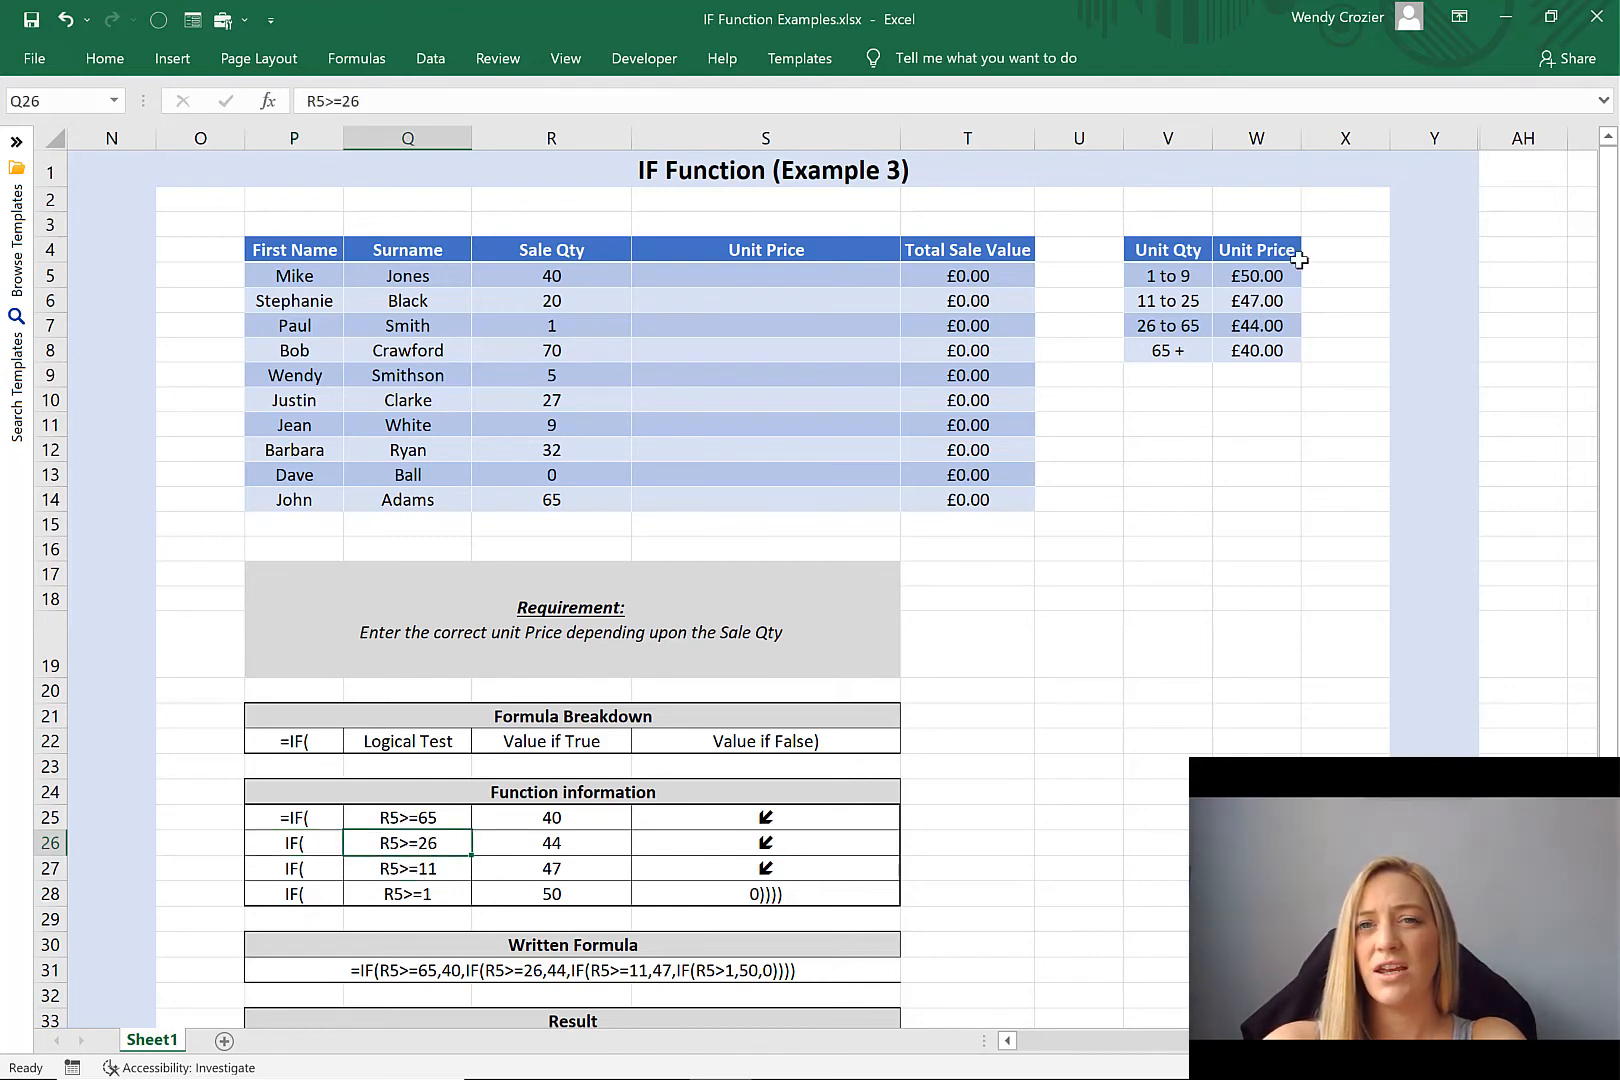
{"action": "left_click", "coordinate": [521, 847]}
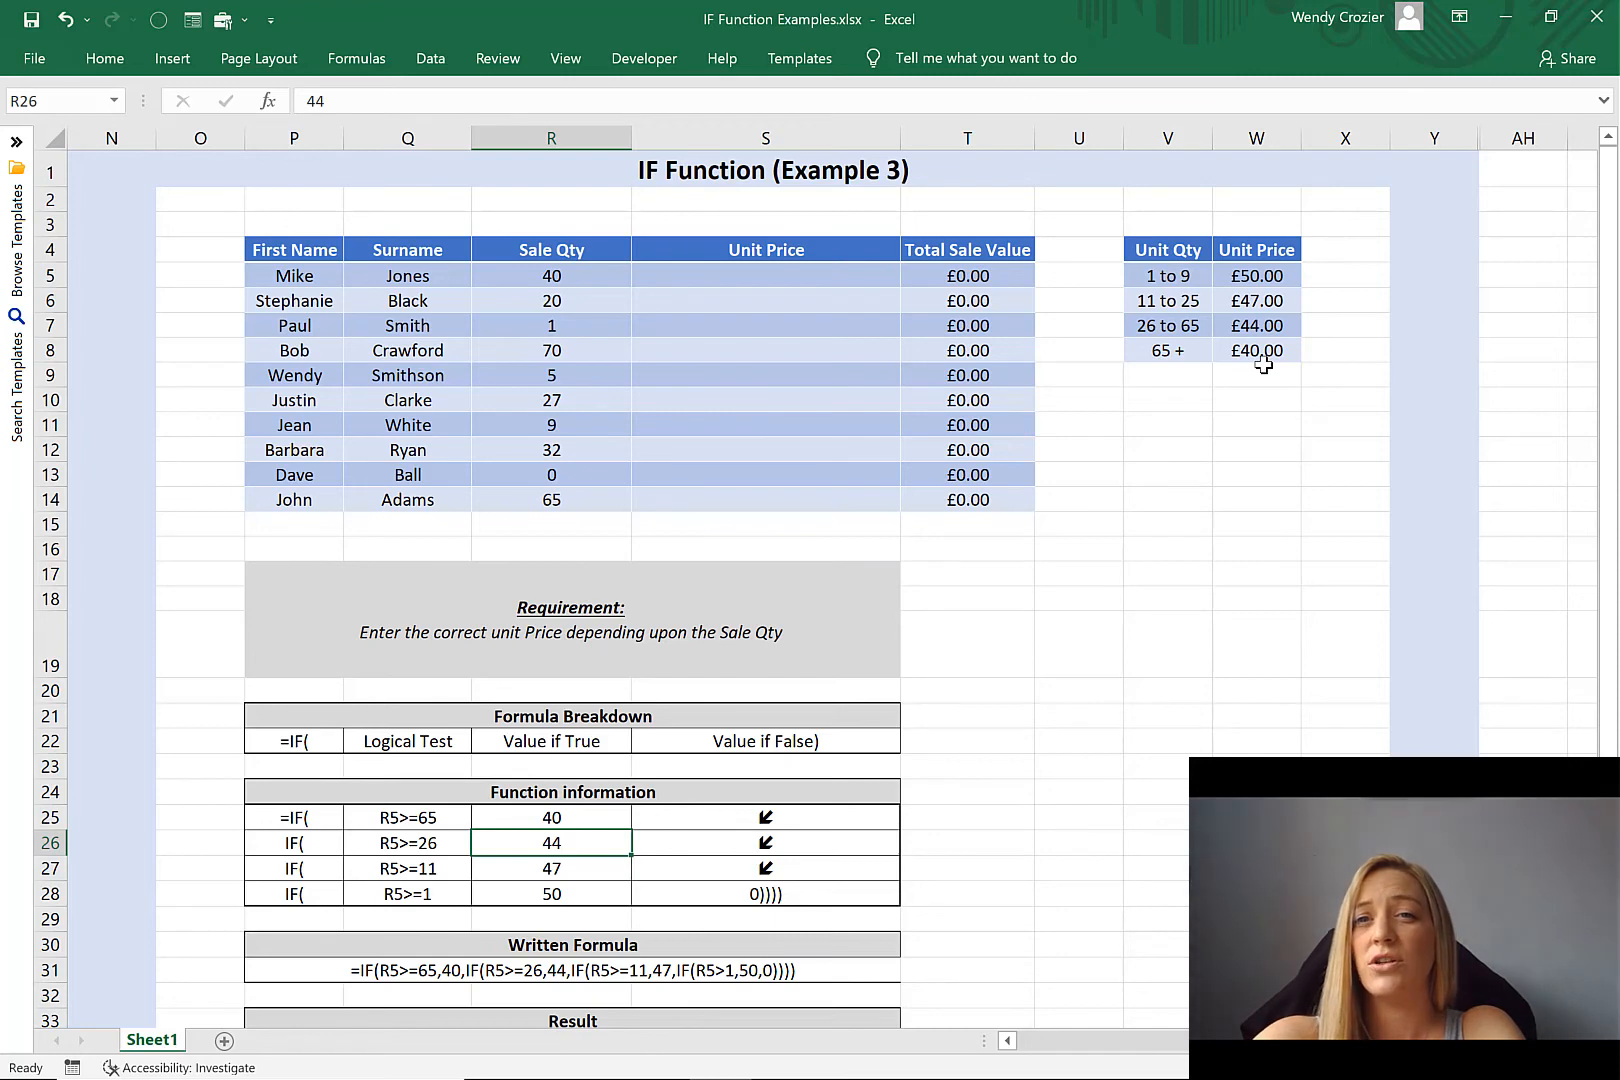
{"action": "left_click", "coordinate": [455, 848]}
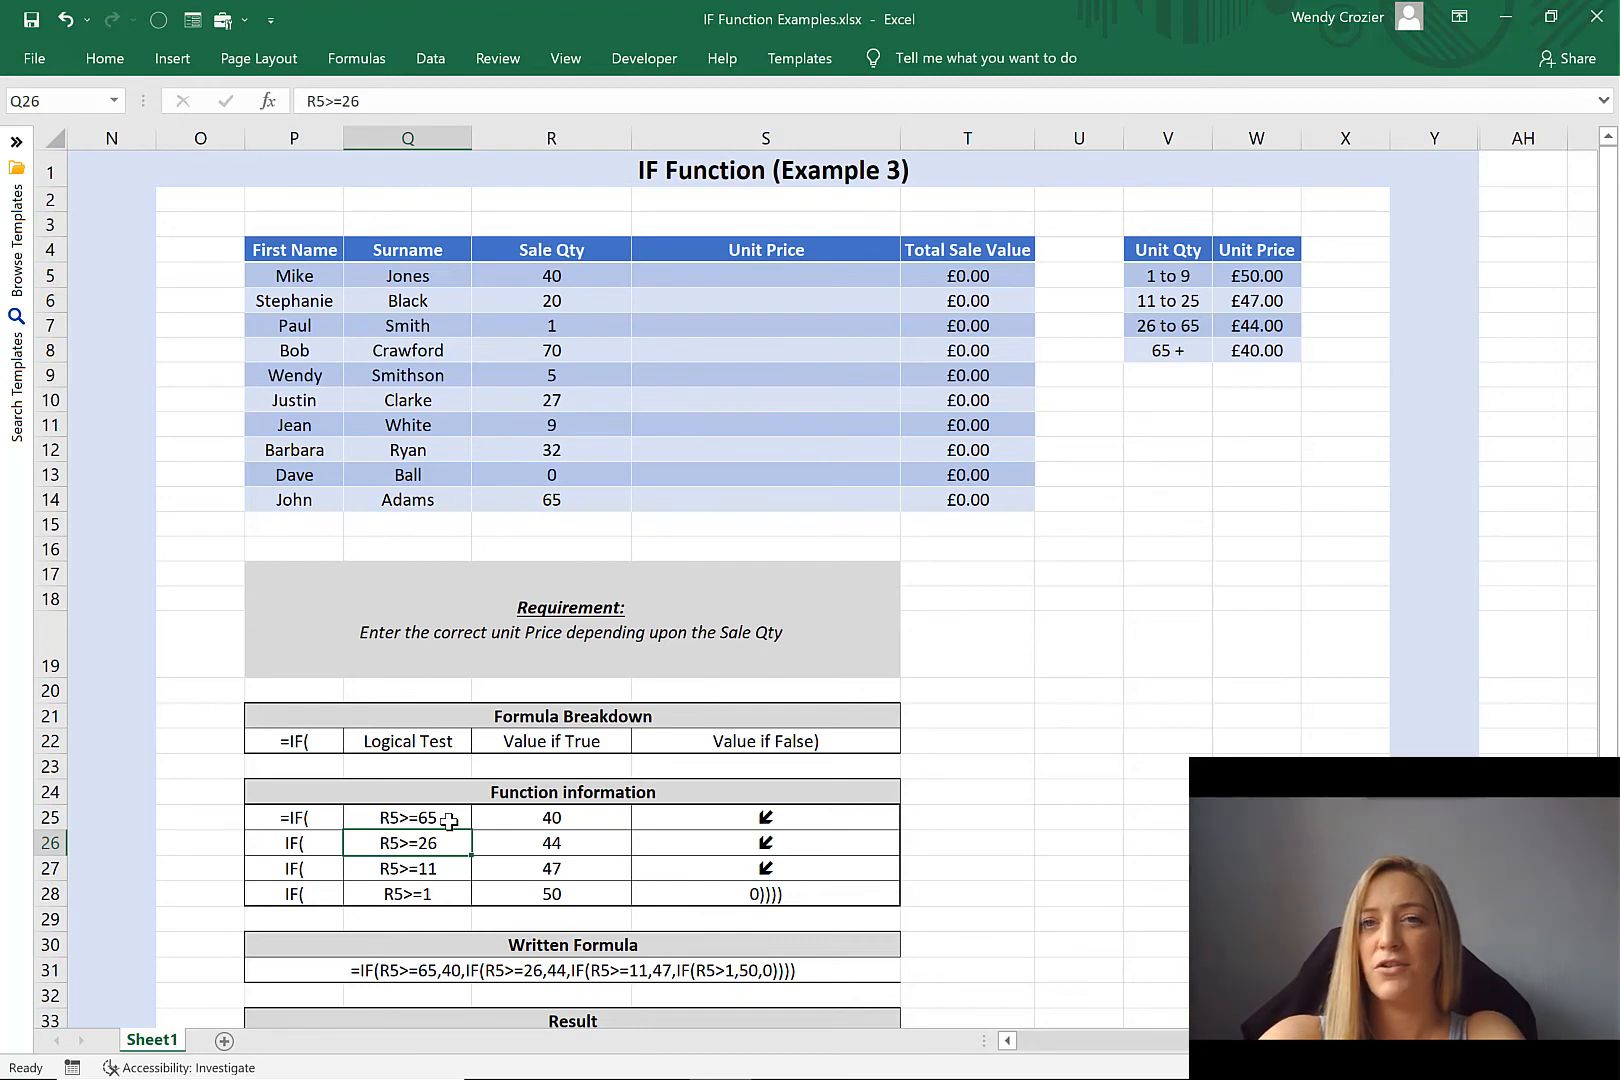
{"action": "left_click", "coordinate": [320, 870]}
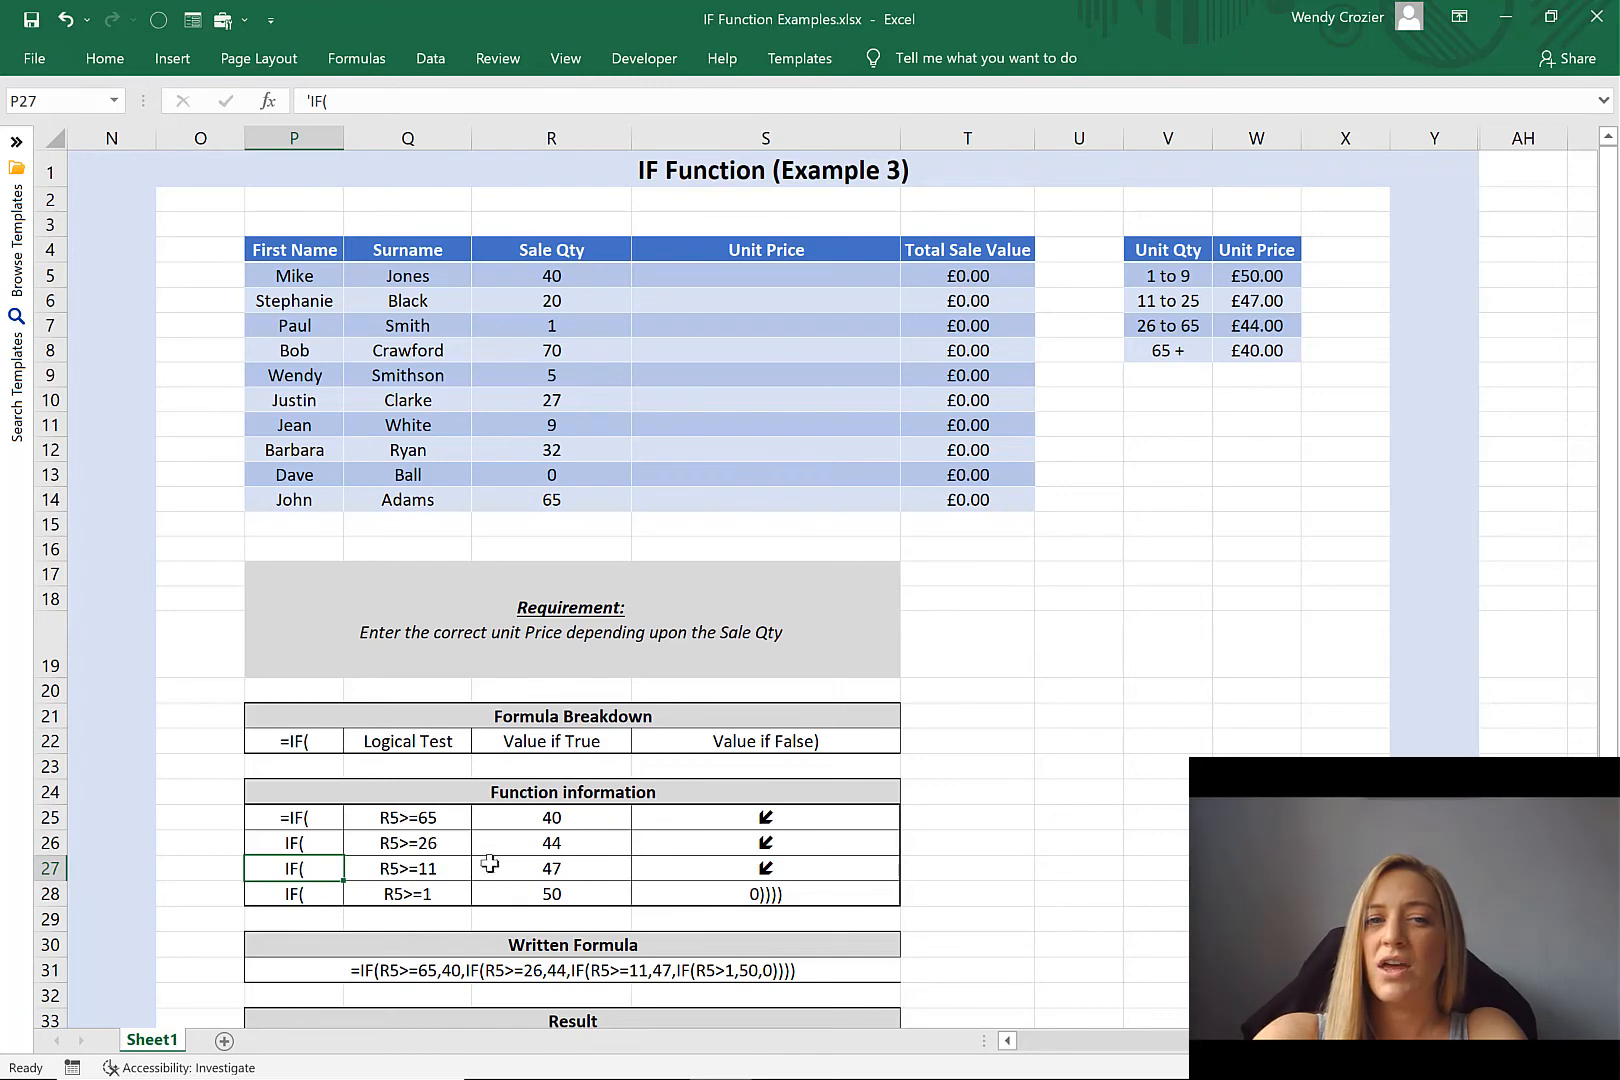
{"action": "left_click", "coordinate": [551, 845]}
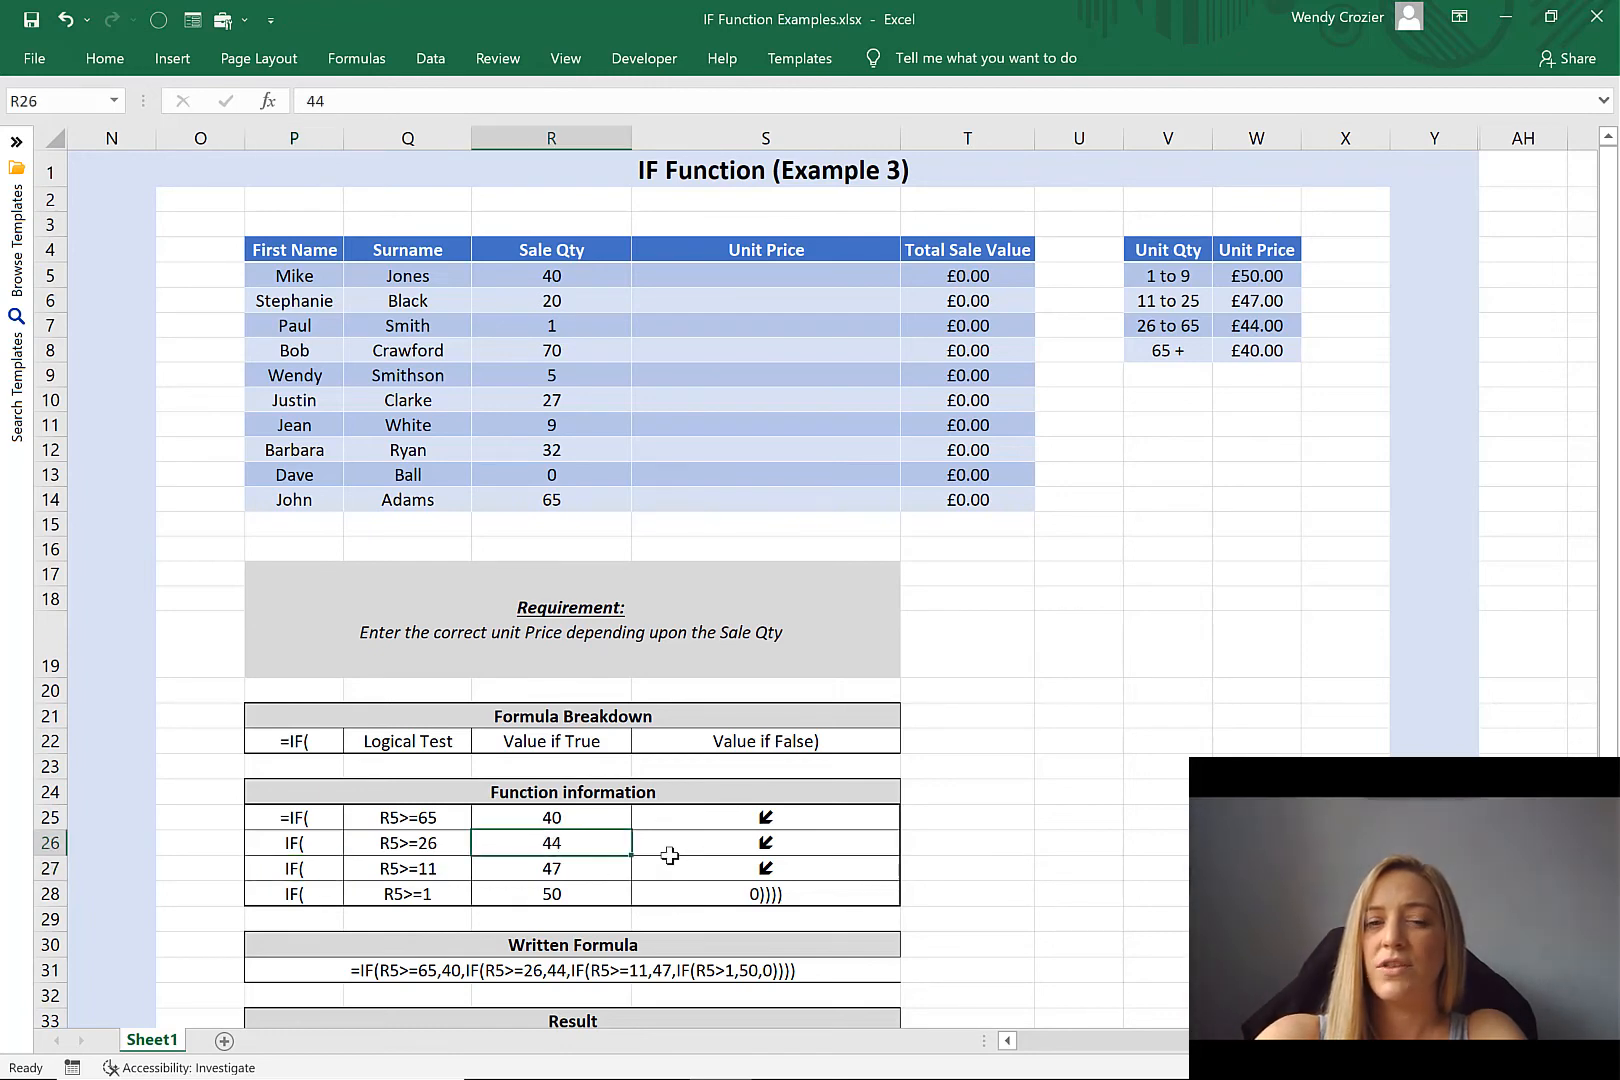
{"action": "left_click", "coordinate": [741, 842]}
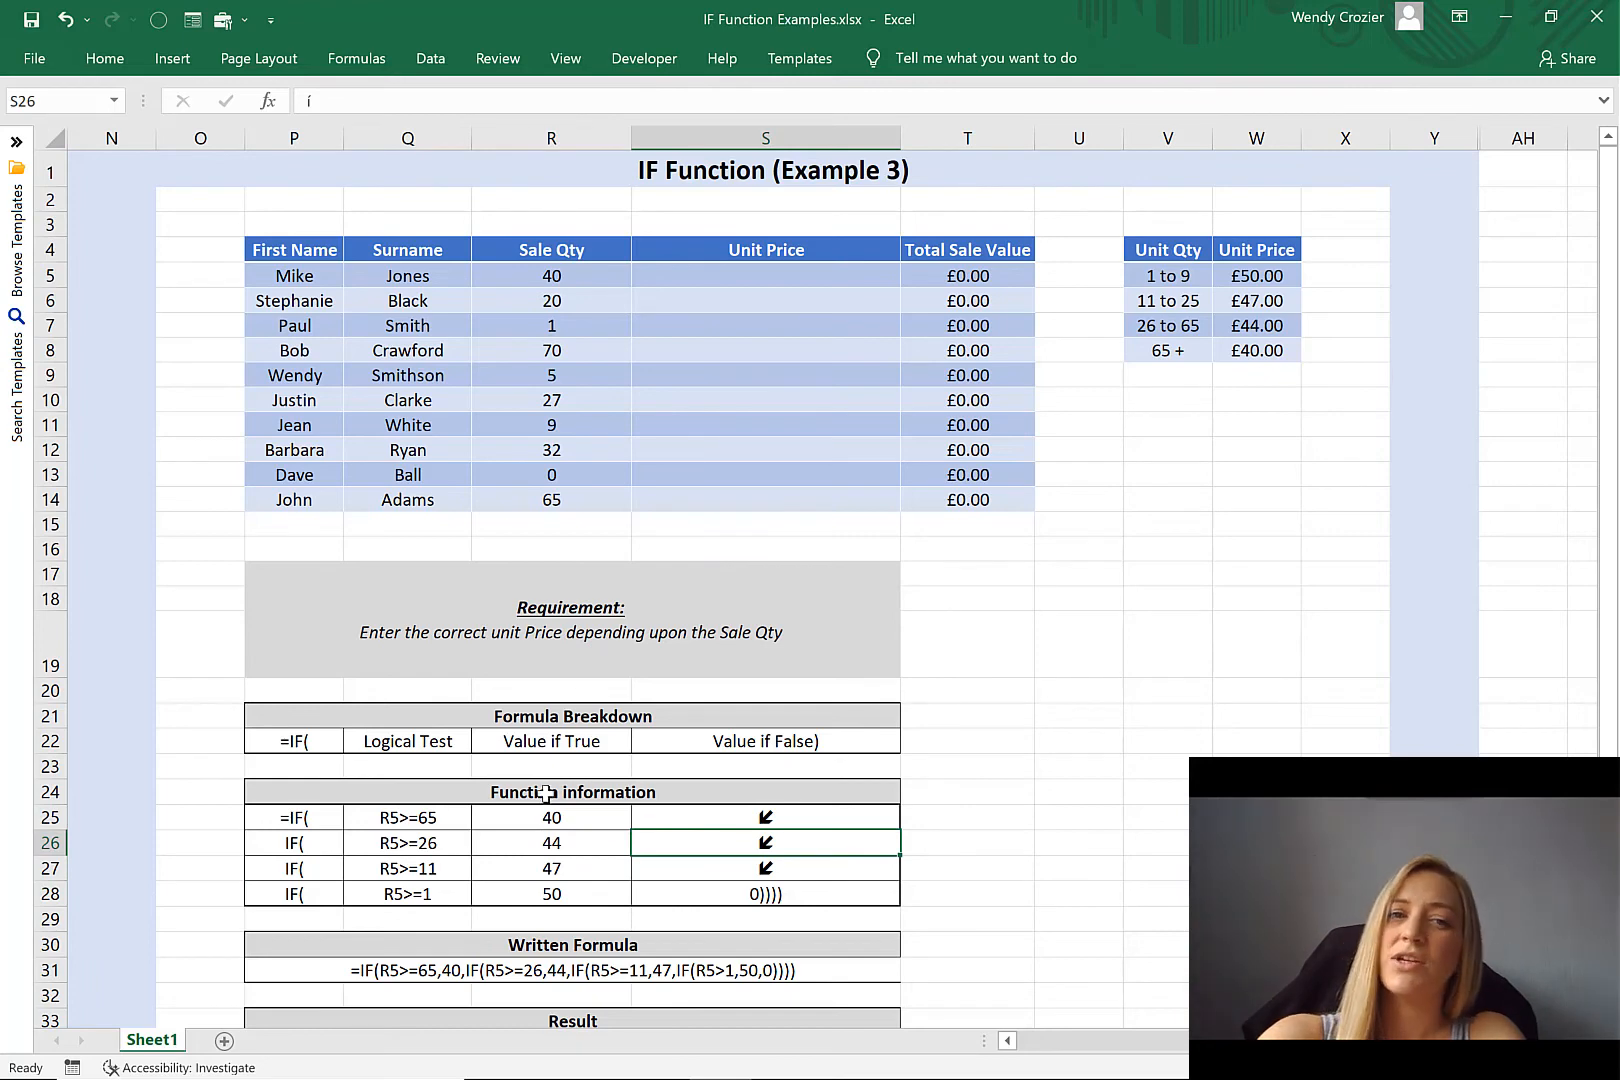
- Examine the remaining nested IF tests and their true and false values in rows 27 and 28 of the Function information table
{"action": "left_click", "coordinate": [367, 873]}
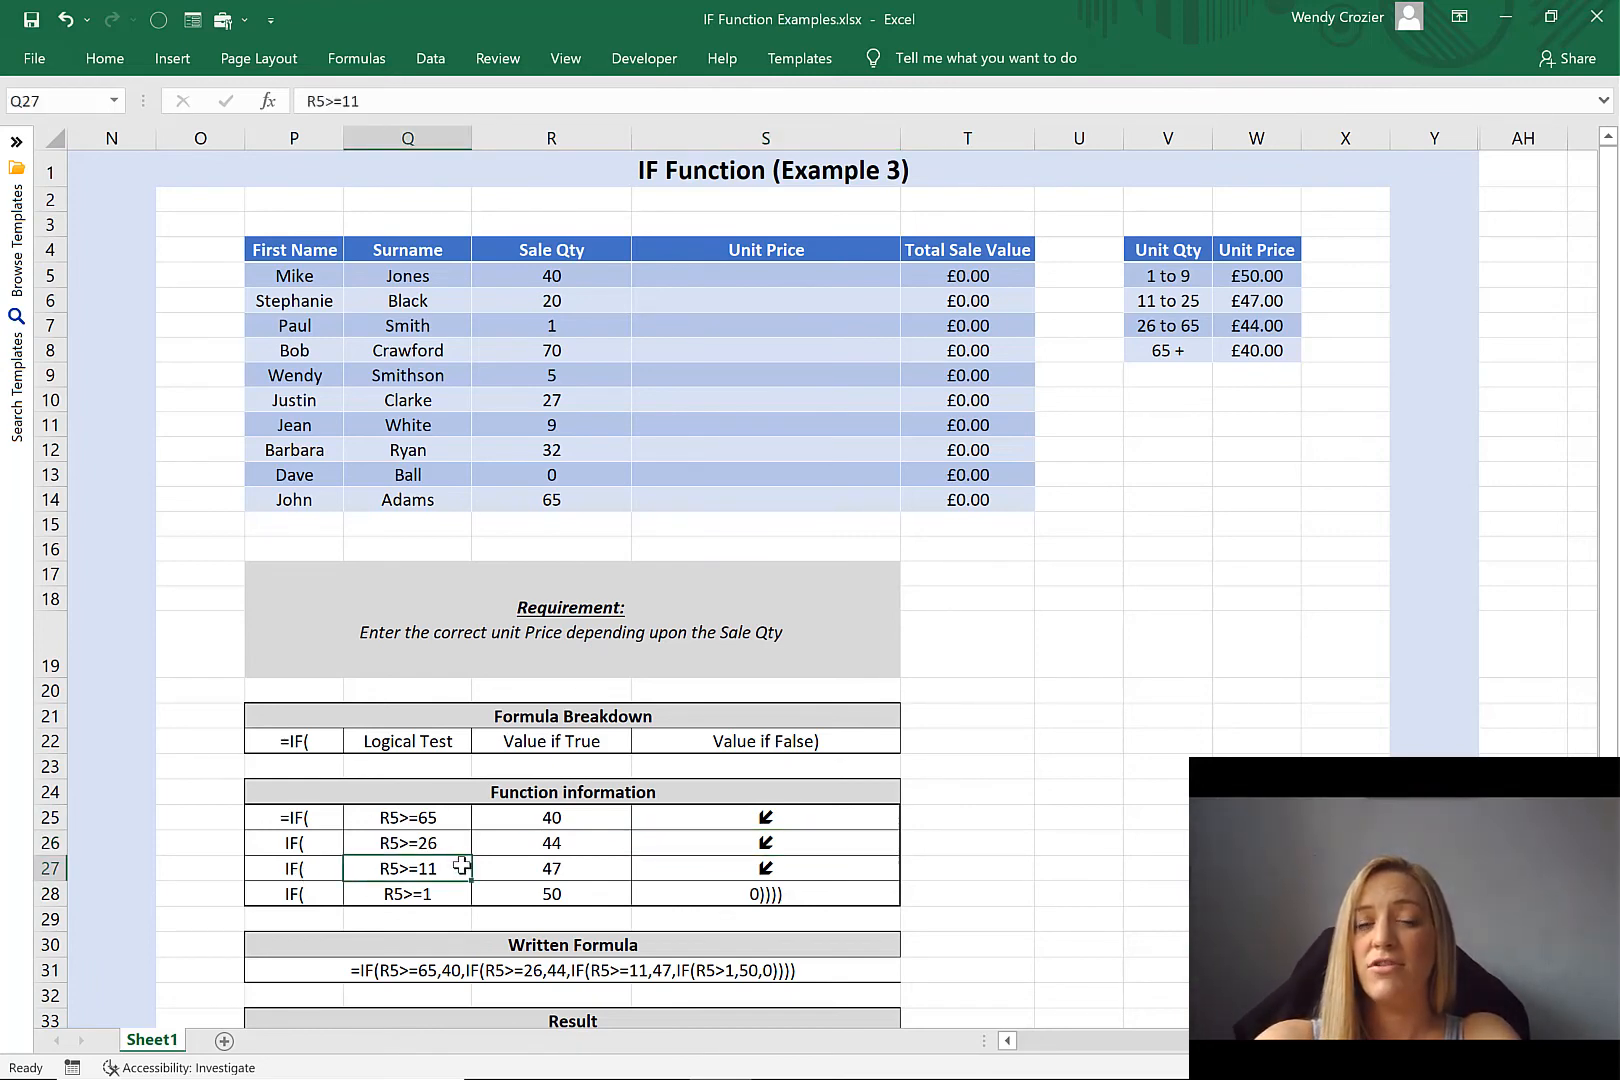
{"action": "left_click", "coordinate": [537, 869]}
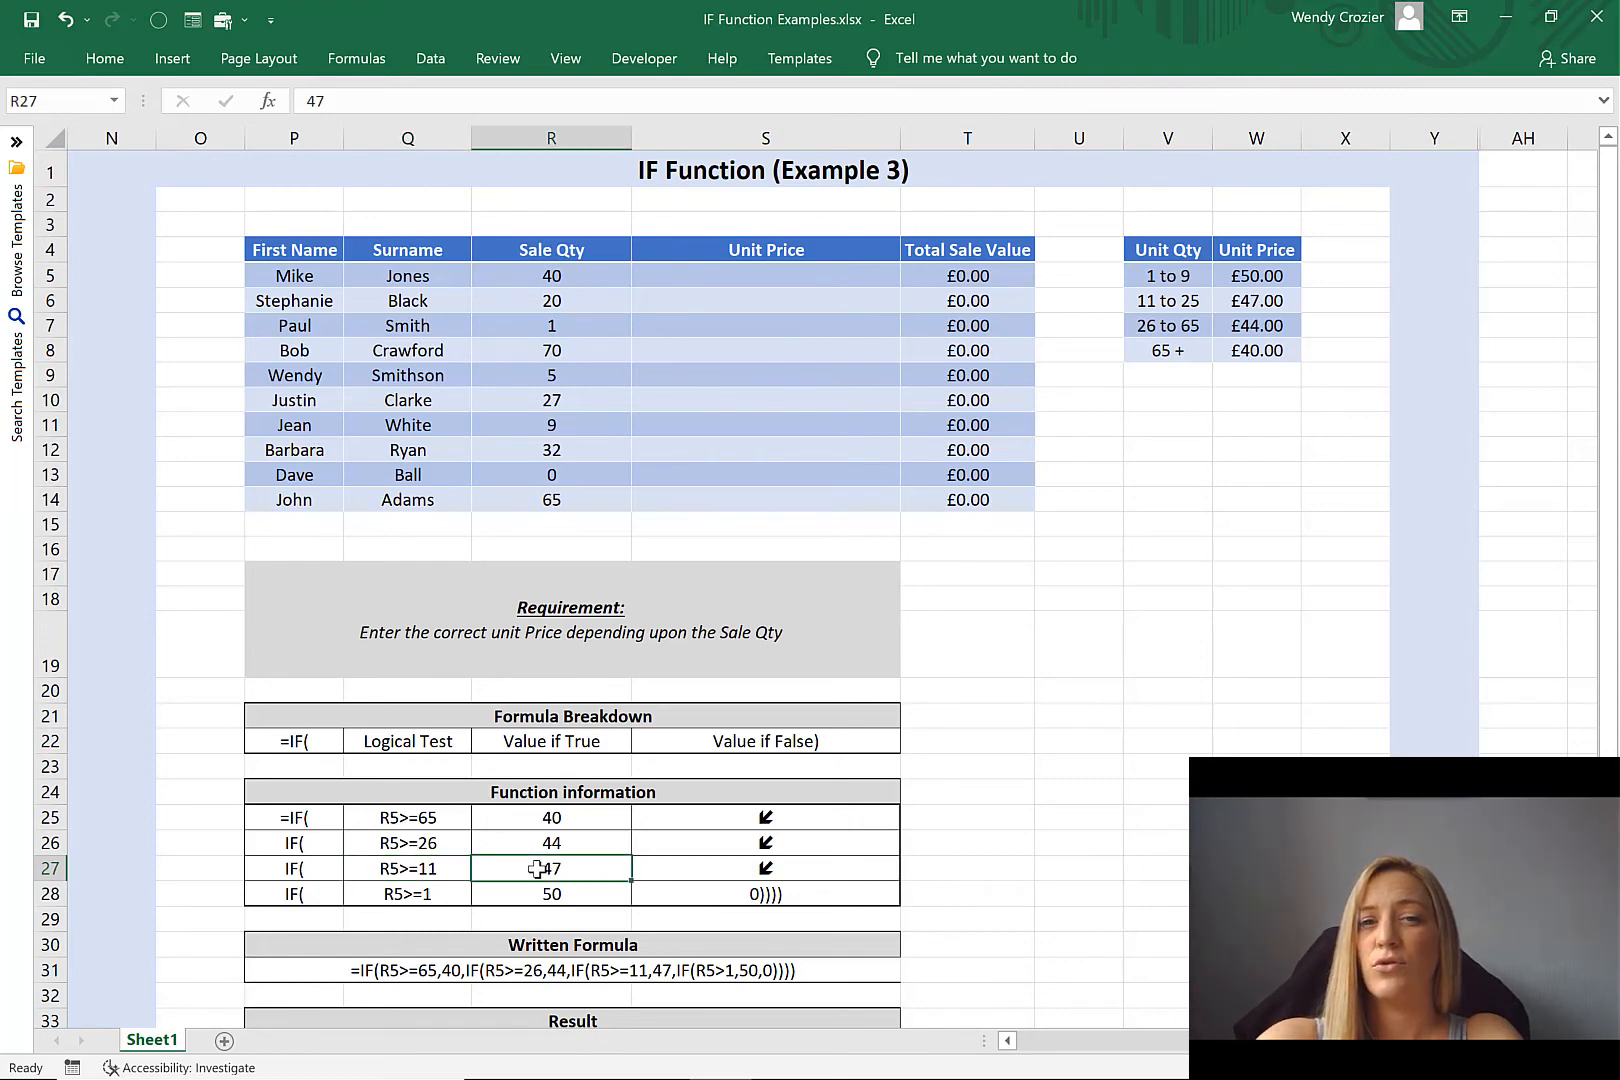
{"action": "left_click", "coordinate": [711, 878]}
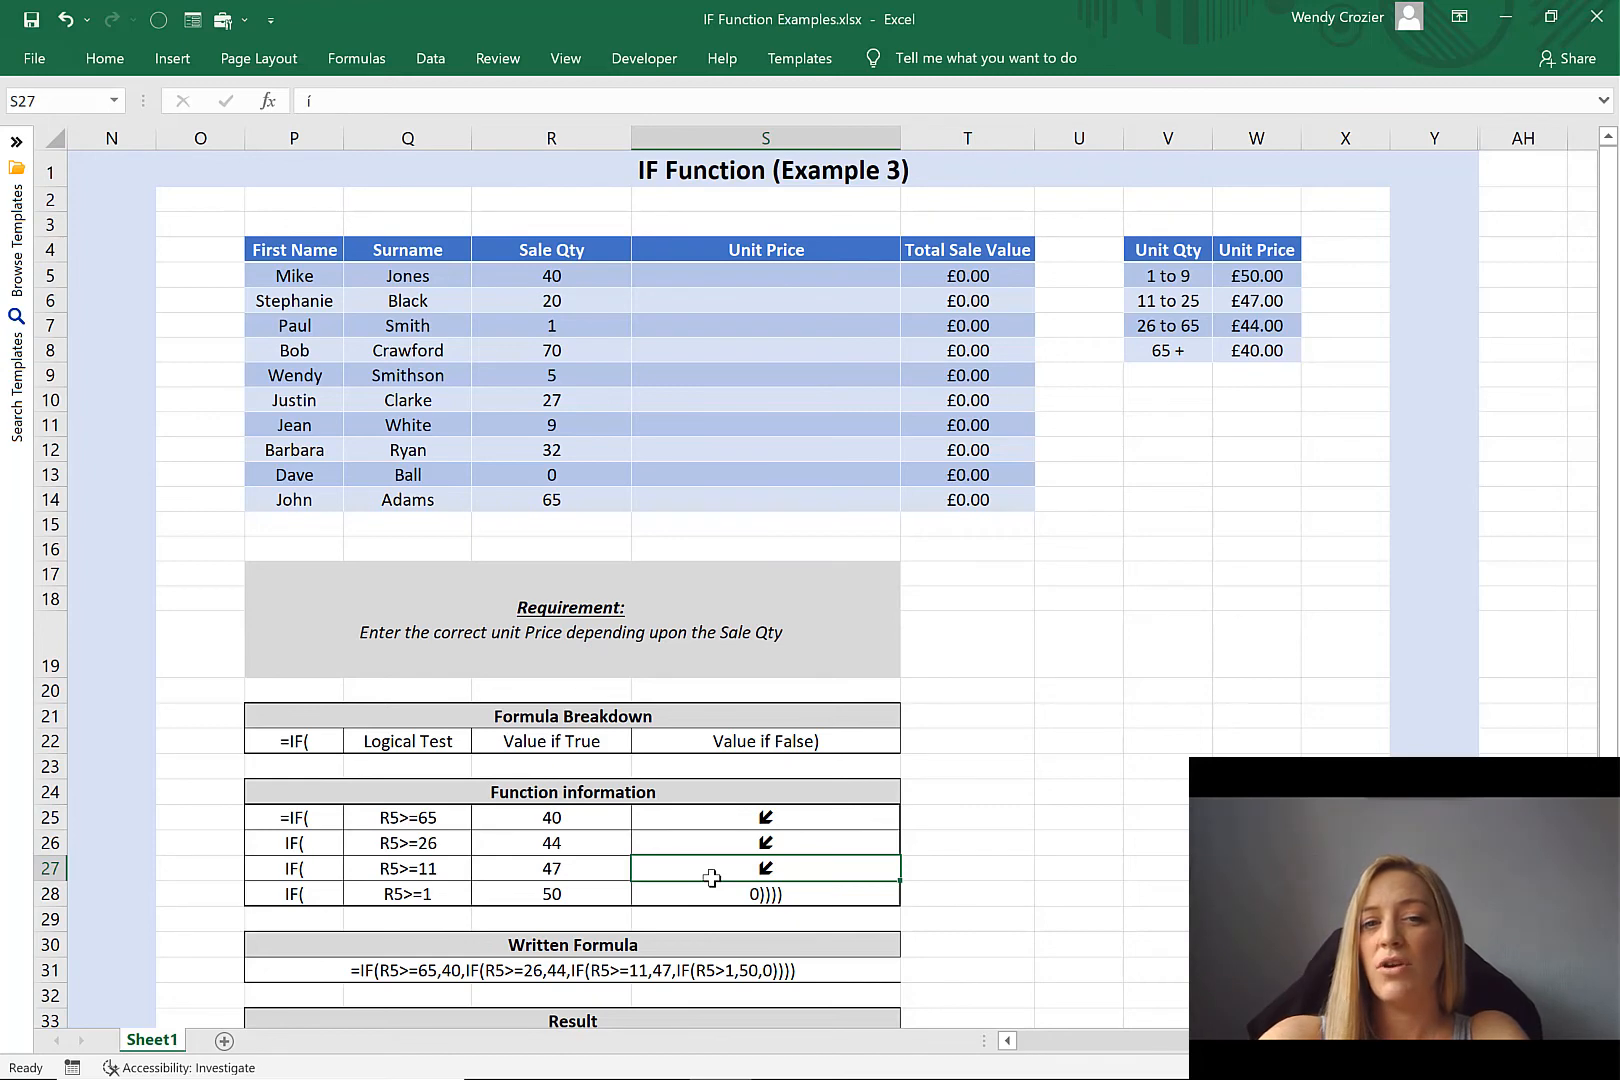
{"action": "left_click", "coordinate": [287, 900]}
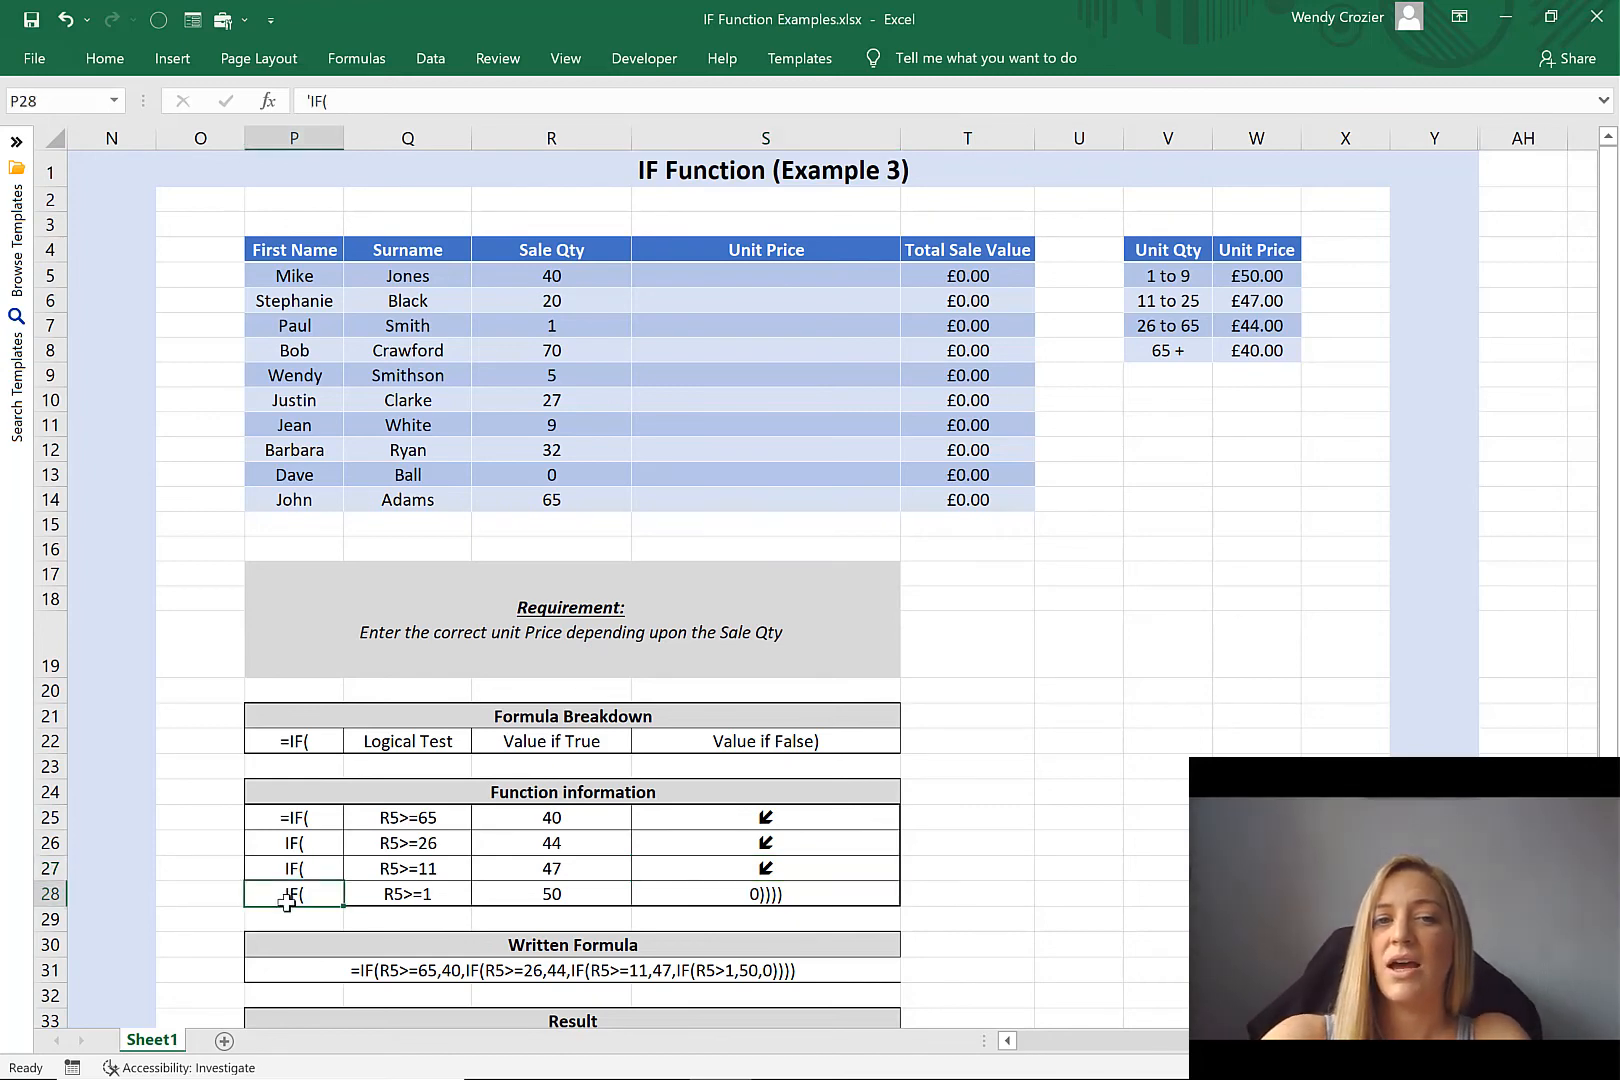
{"action": "left_click", "coordinate": [362, 895]}
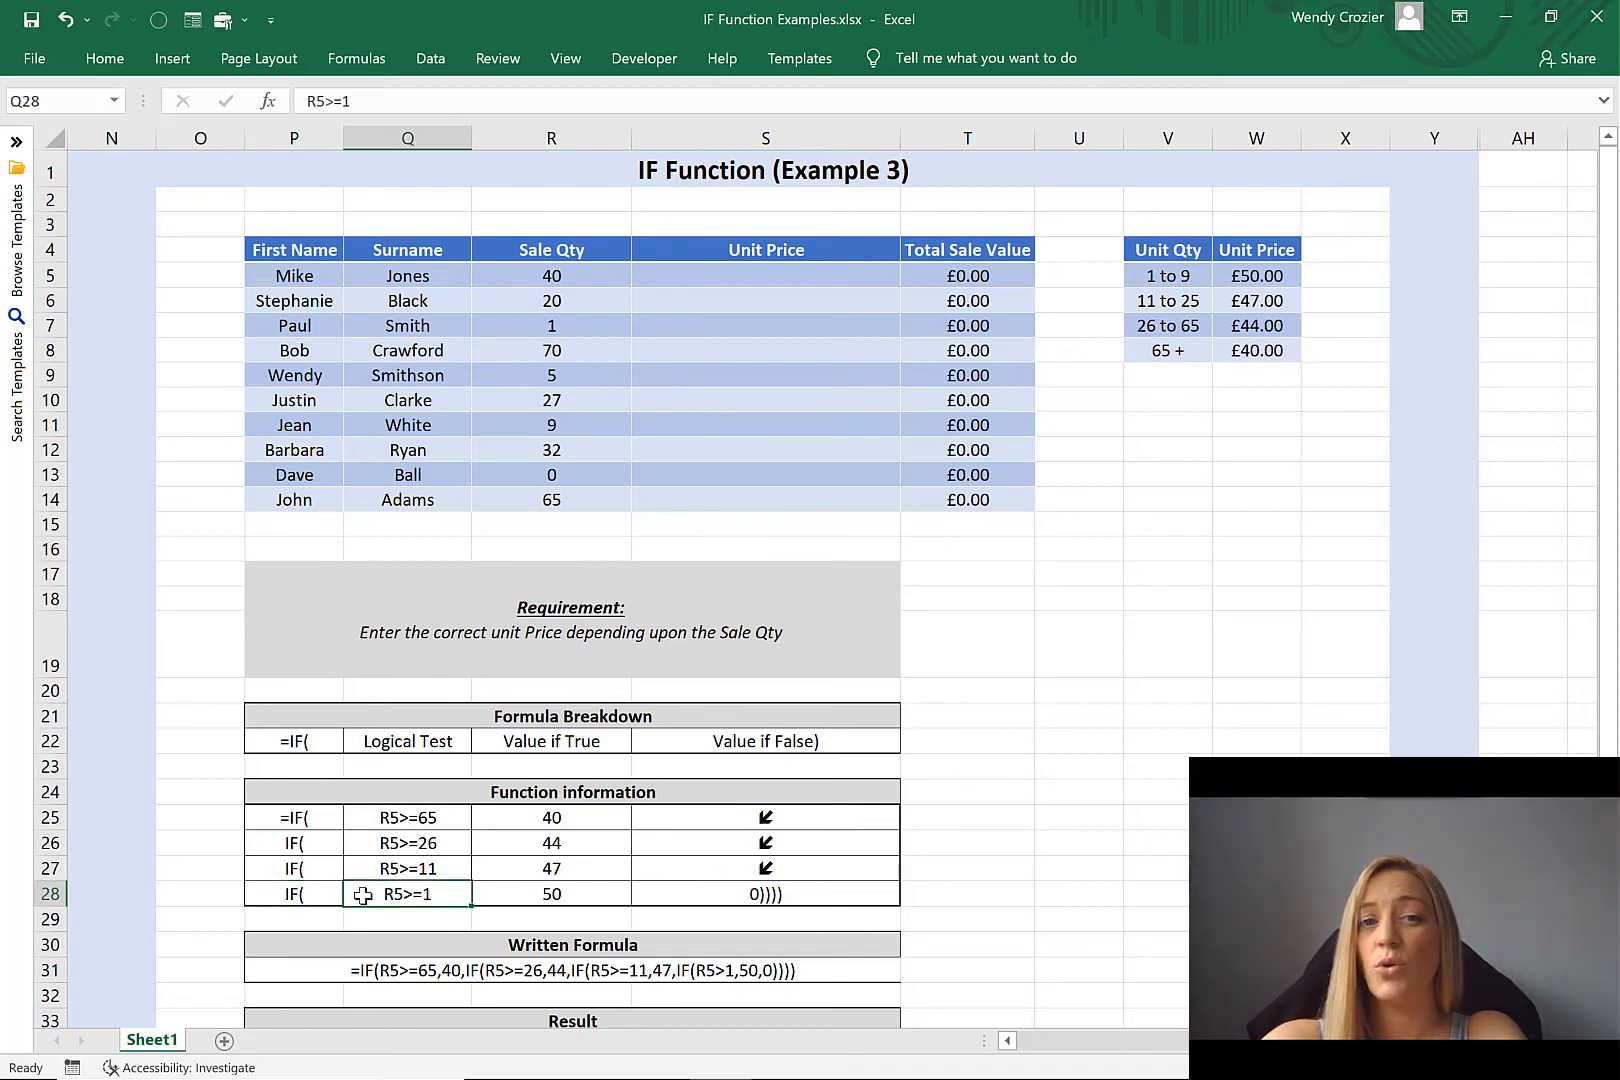
{"action": "left_click", "coordinate": [509, 896]}
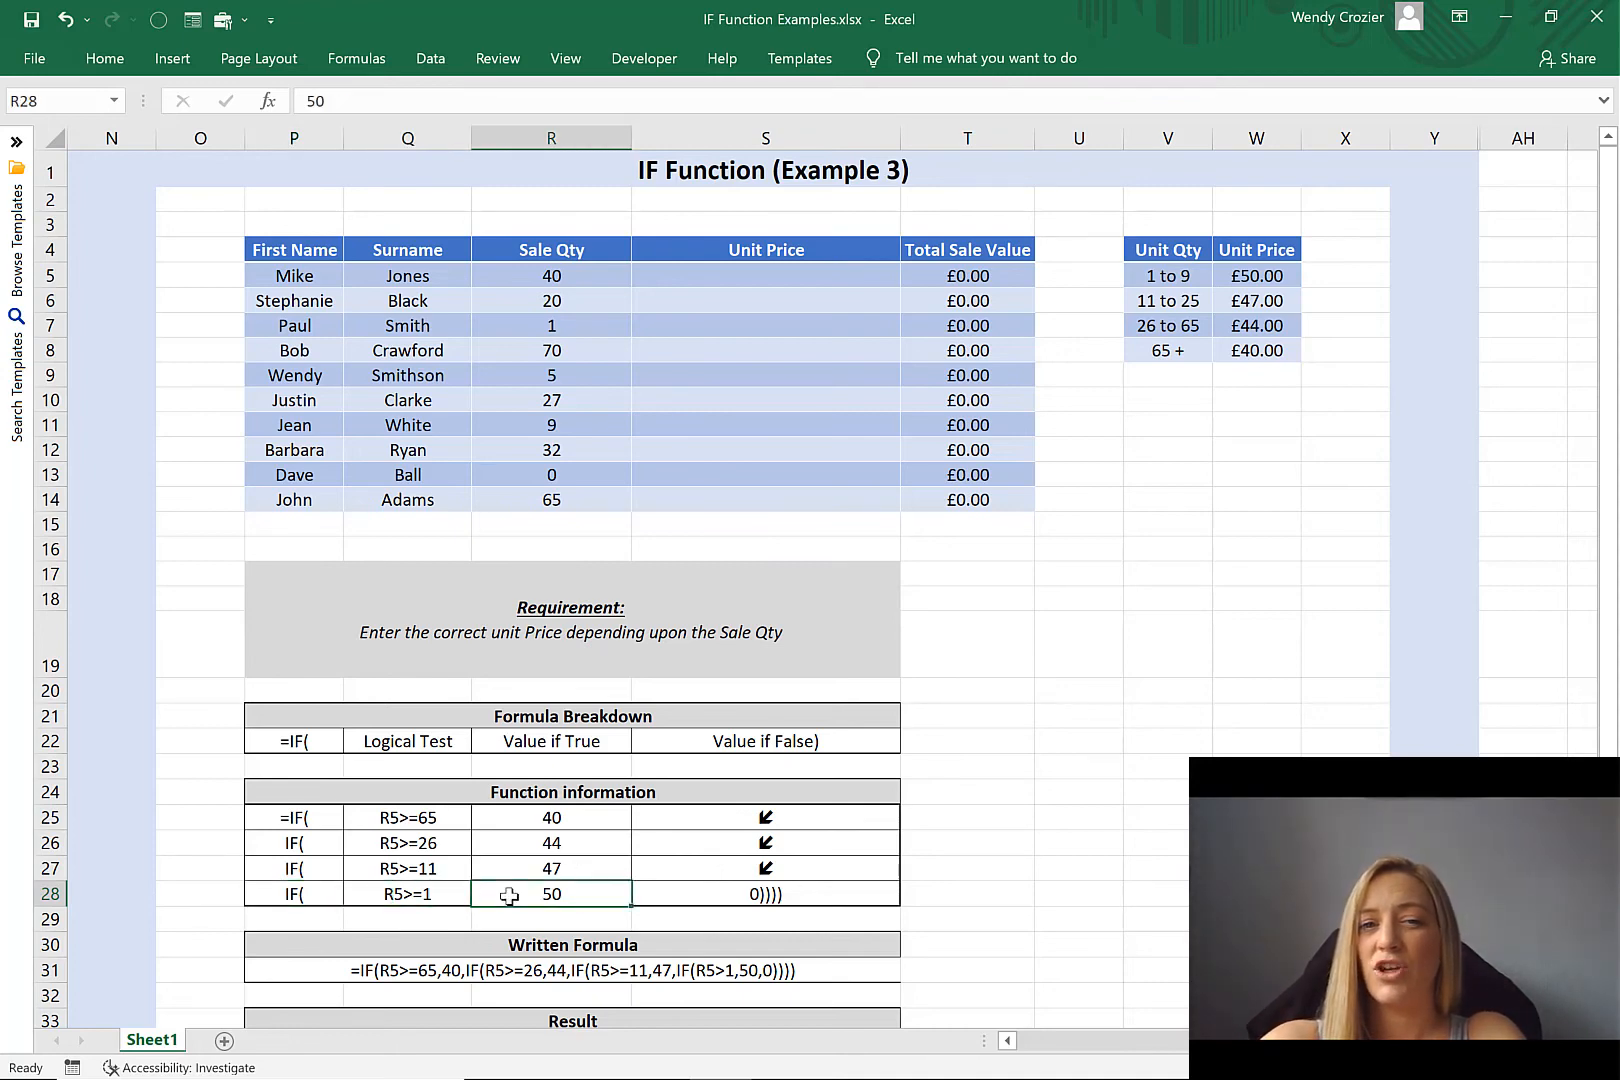
{"action": "left_click", "coordinate": [695, 896]}
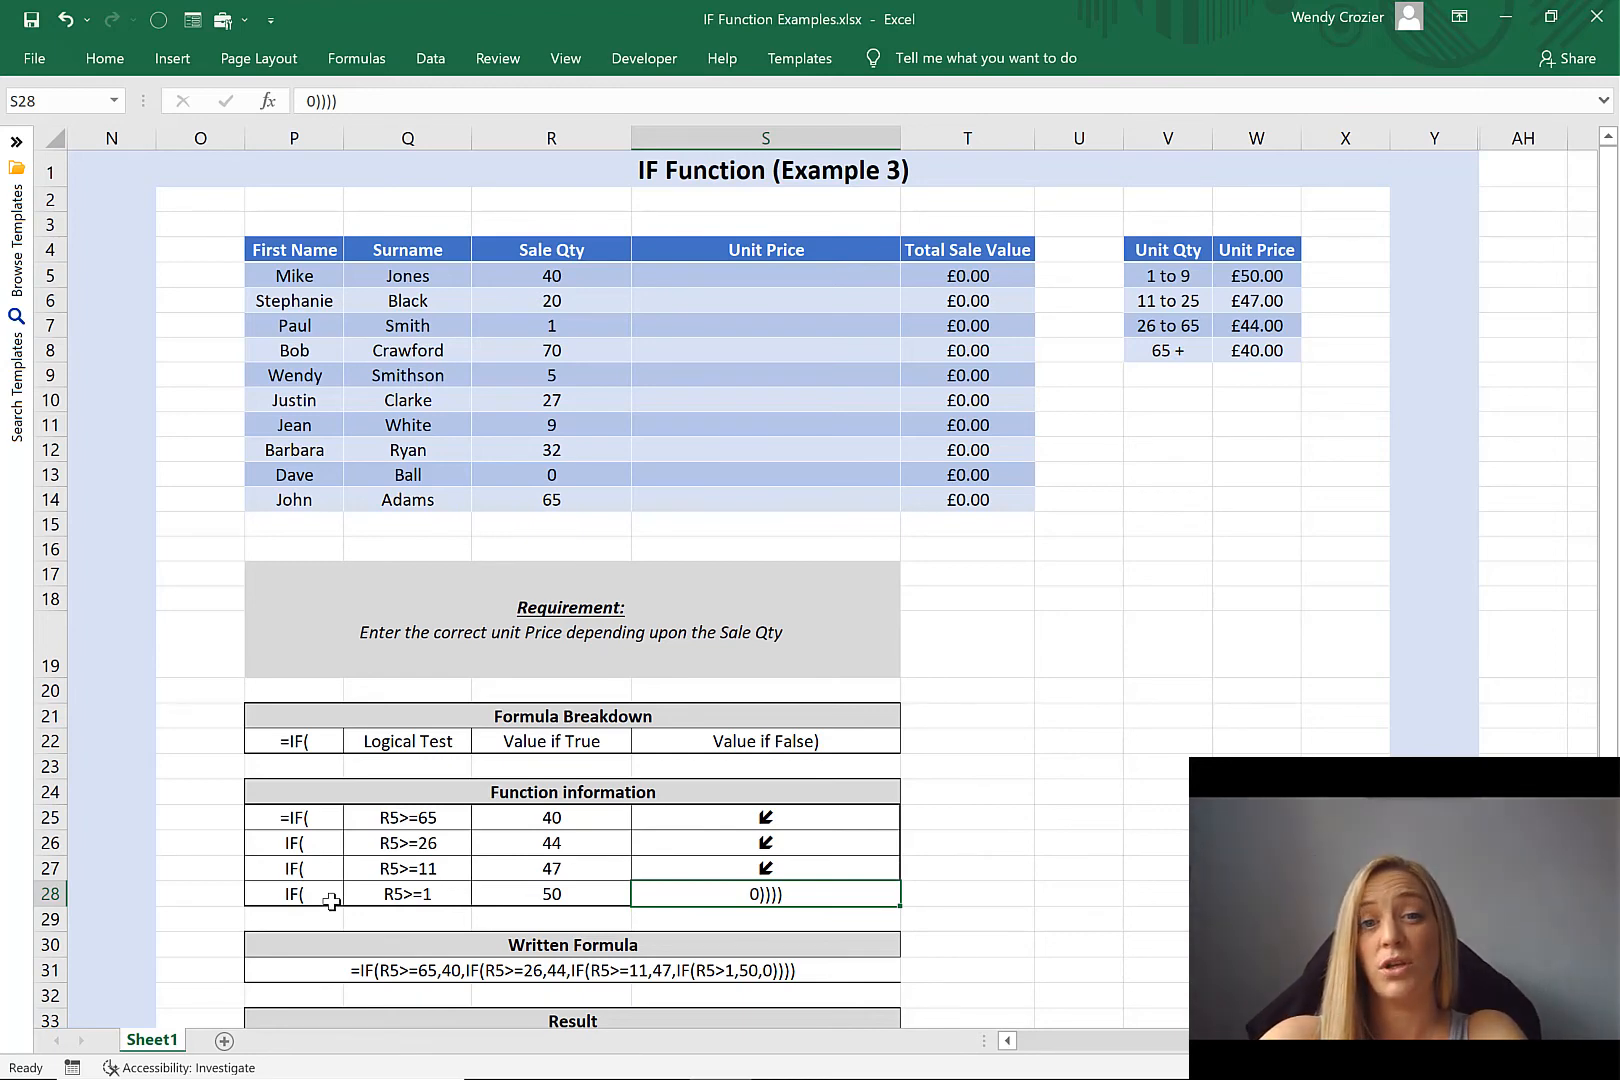
- Start an IF formula in S5 that tests R5>=65 and returns 40 when true
{"action": "left_click", "coordinate": [716, 276]}
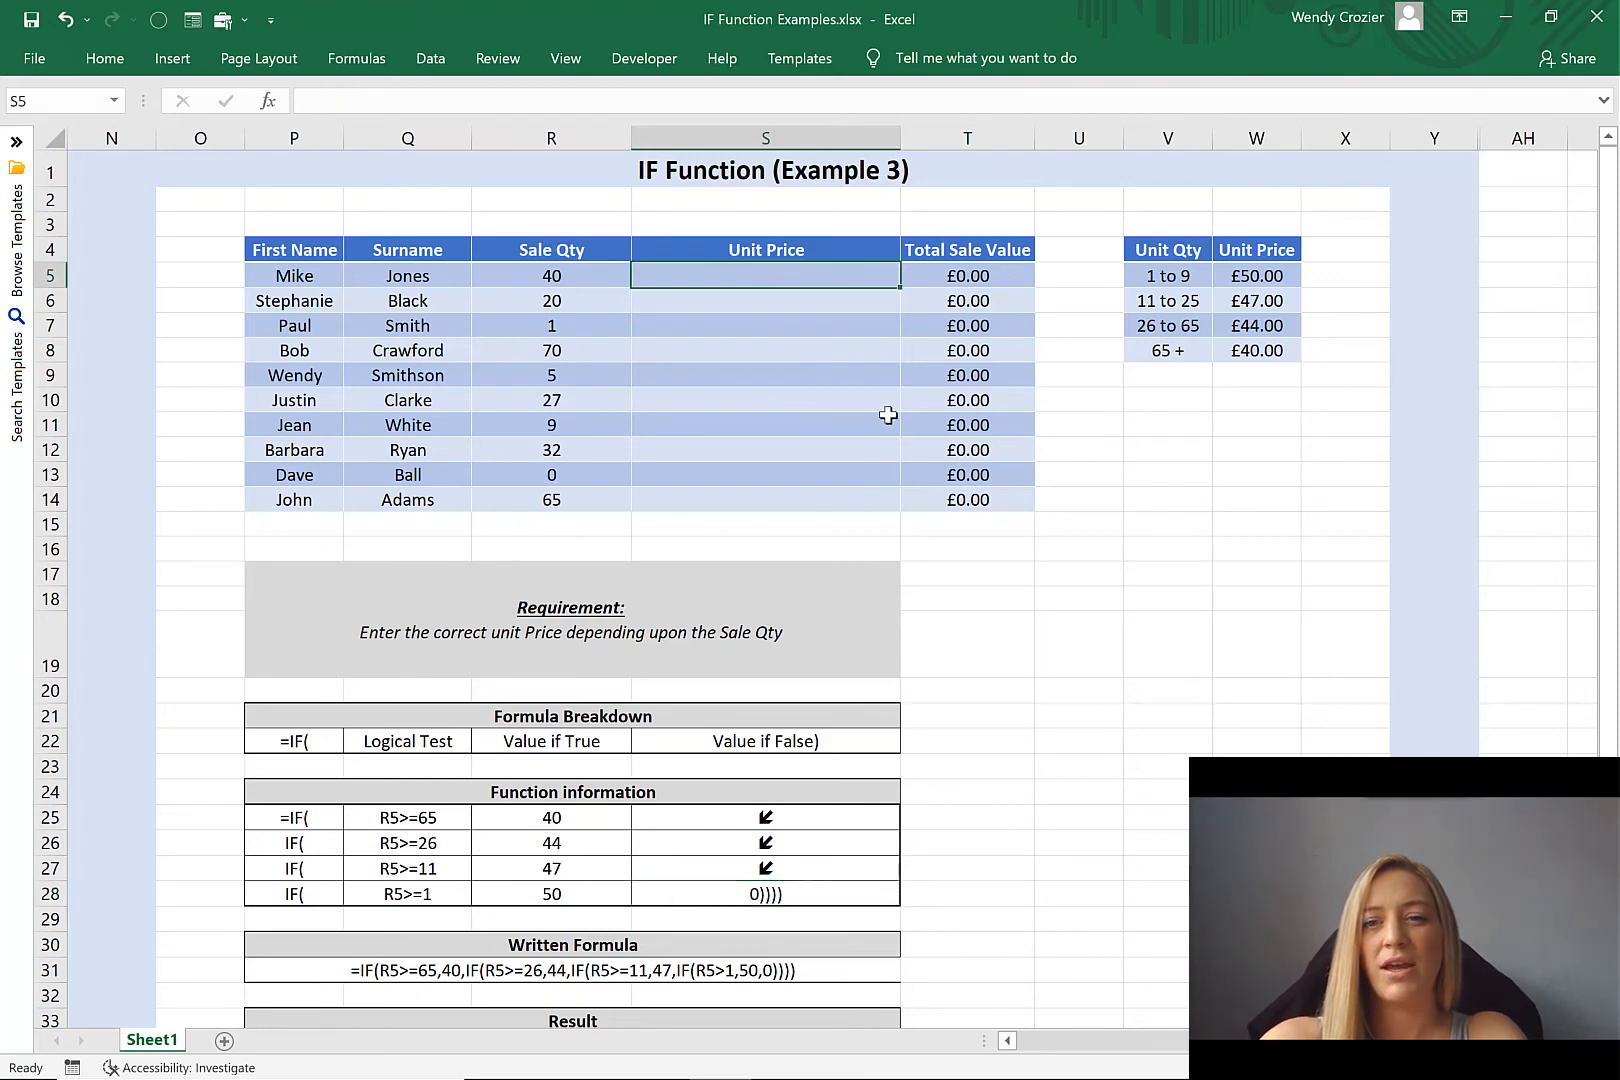
{"action": "type", "text": "="}
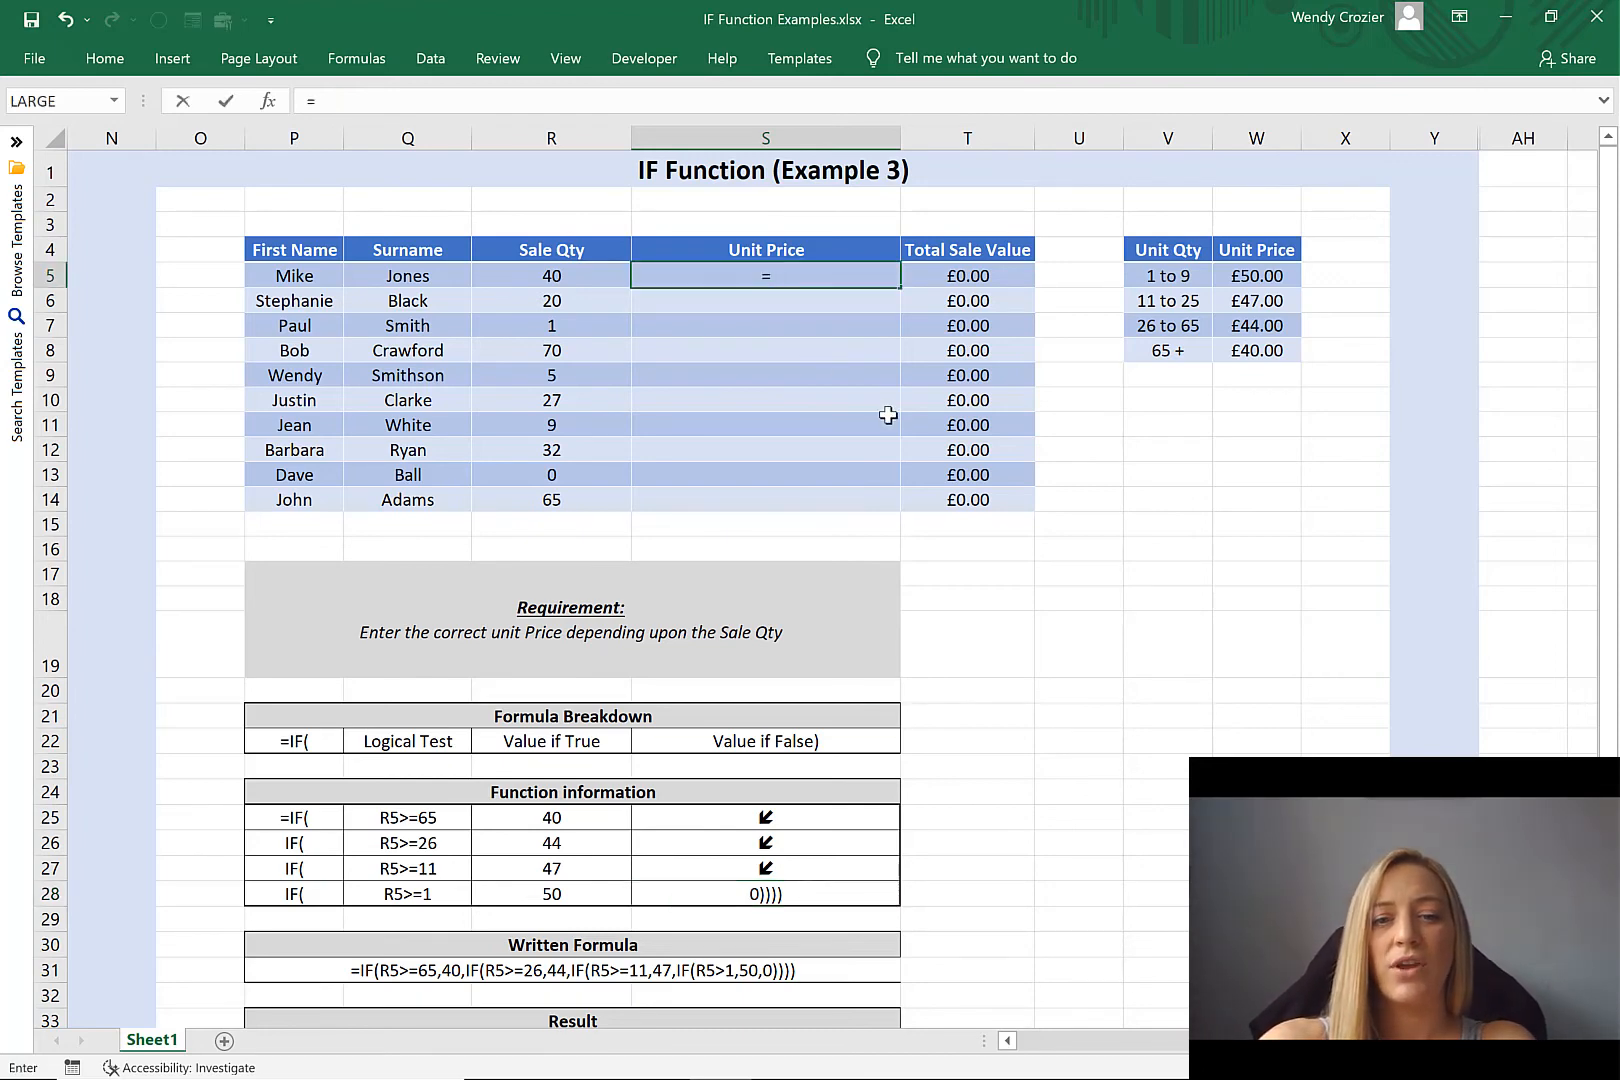
{"action": "type", "text": "if("}
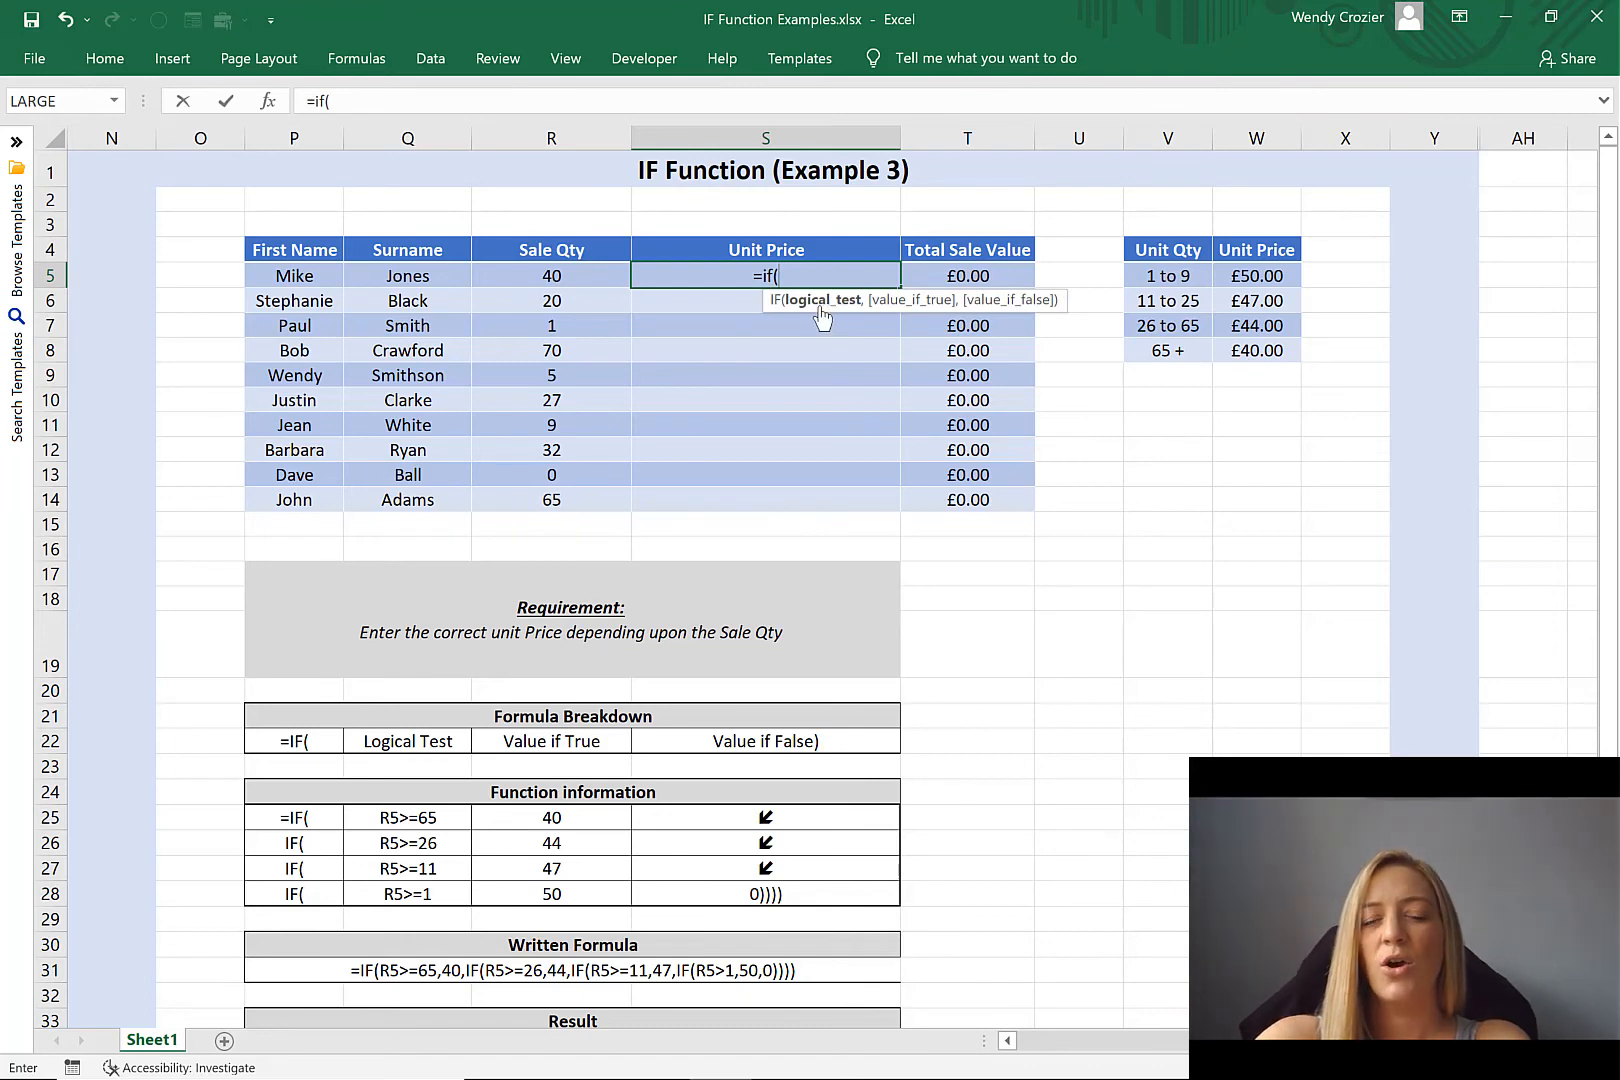
{"action": "left_click", "coordinate": [548, 276]}
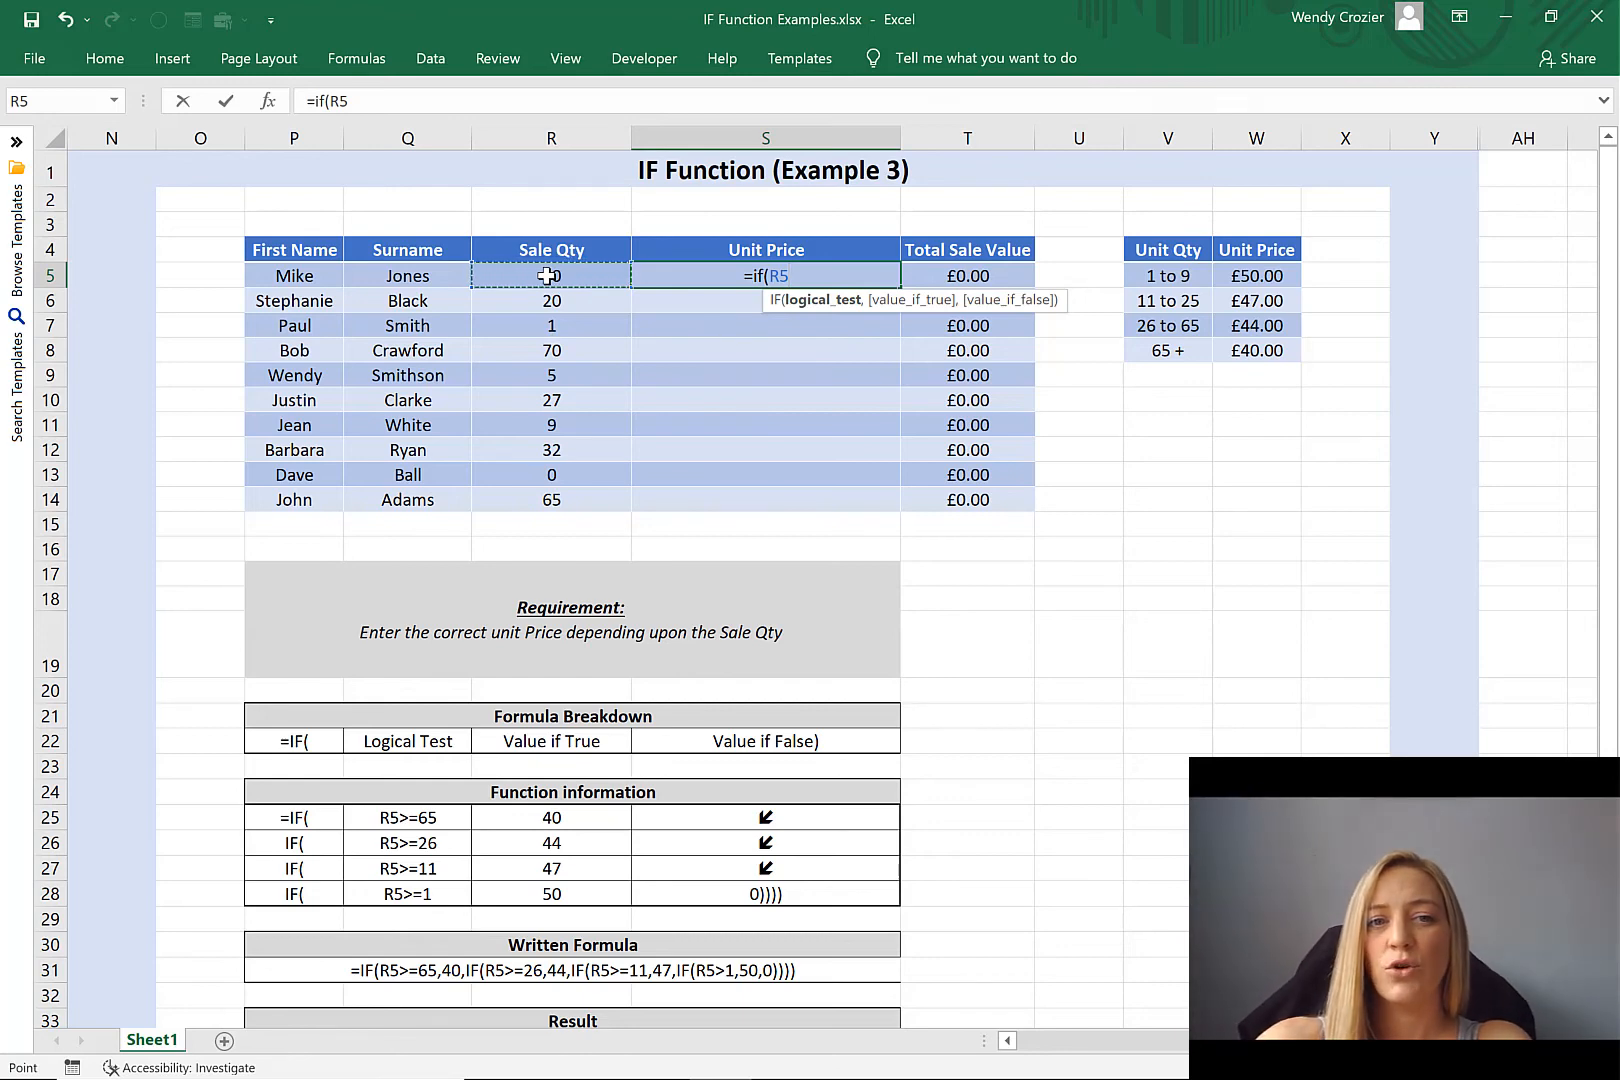
{"action": "type", "text": ">="}
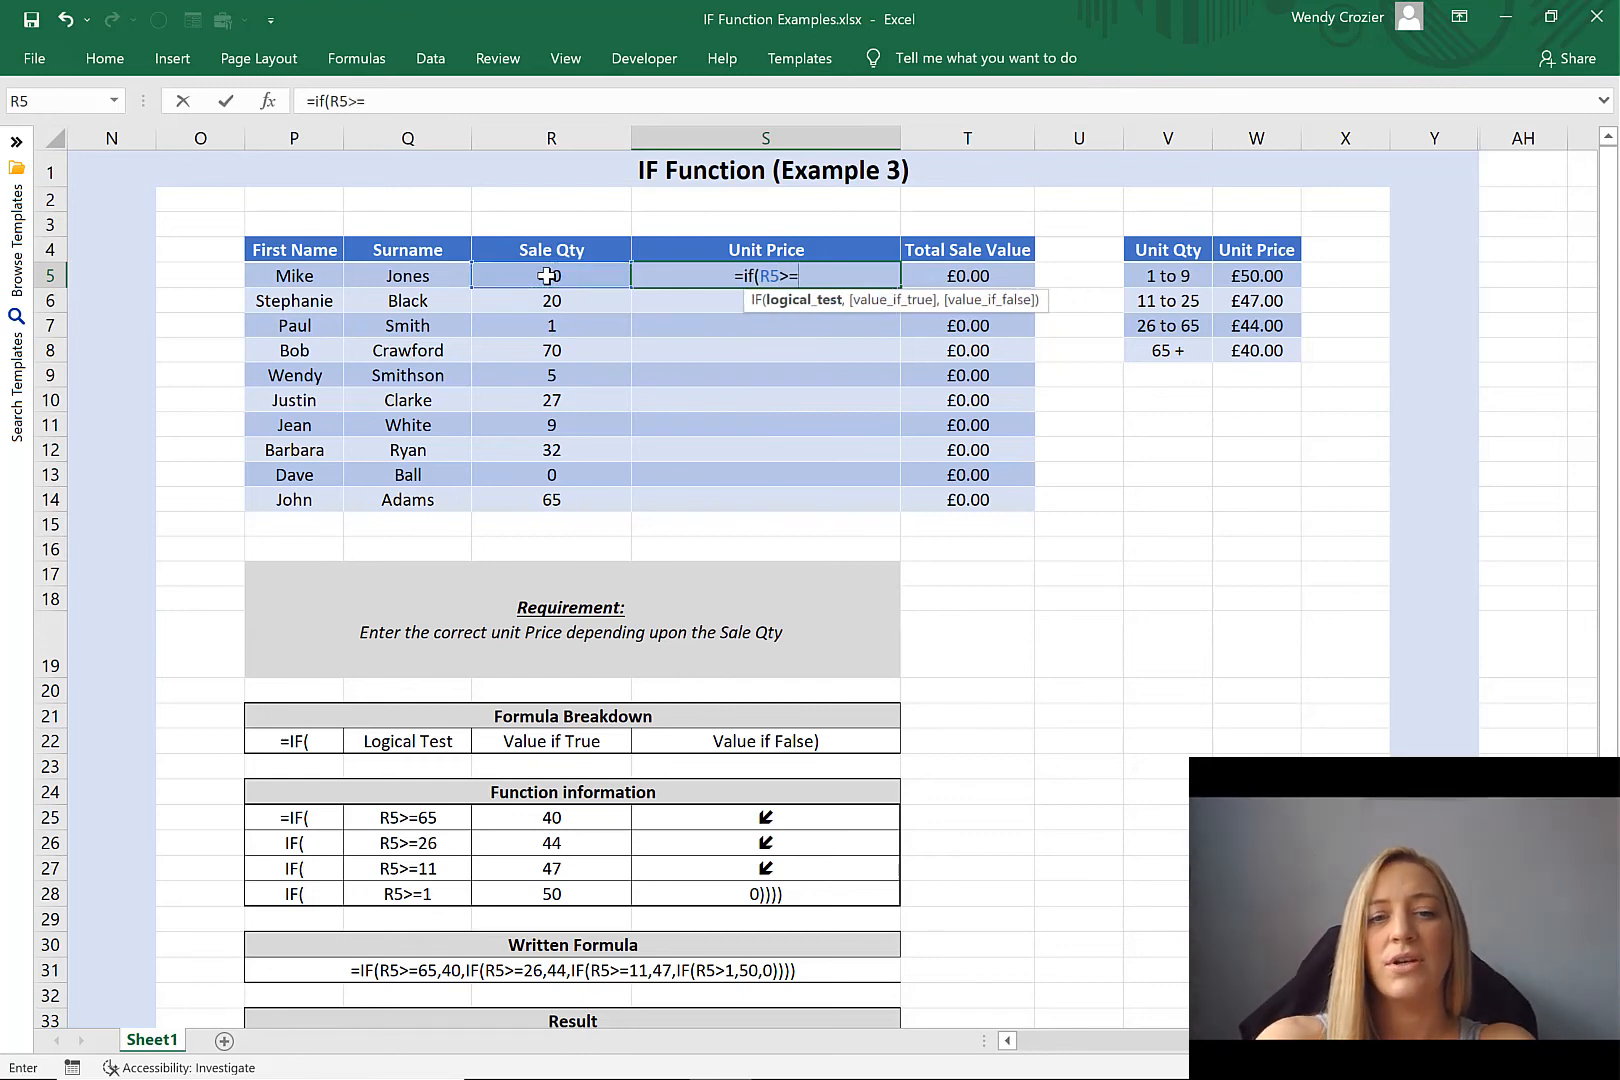
{"action": "type", "text": "65,"}
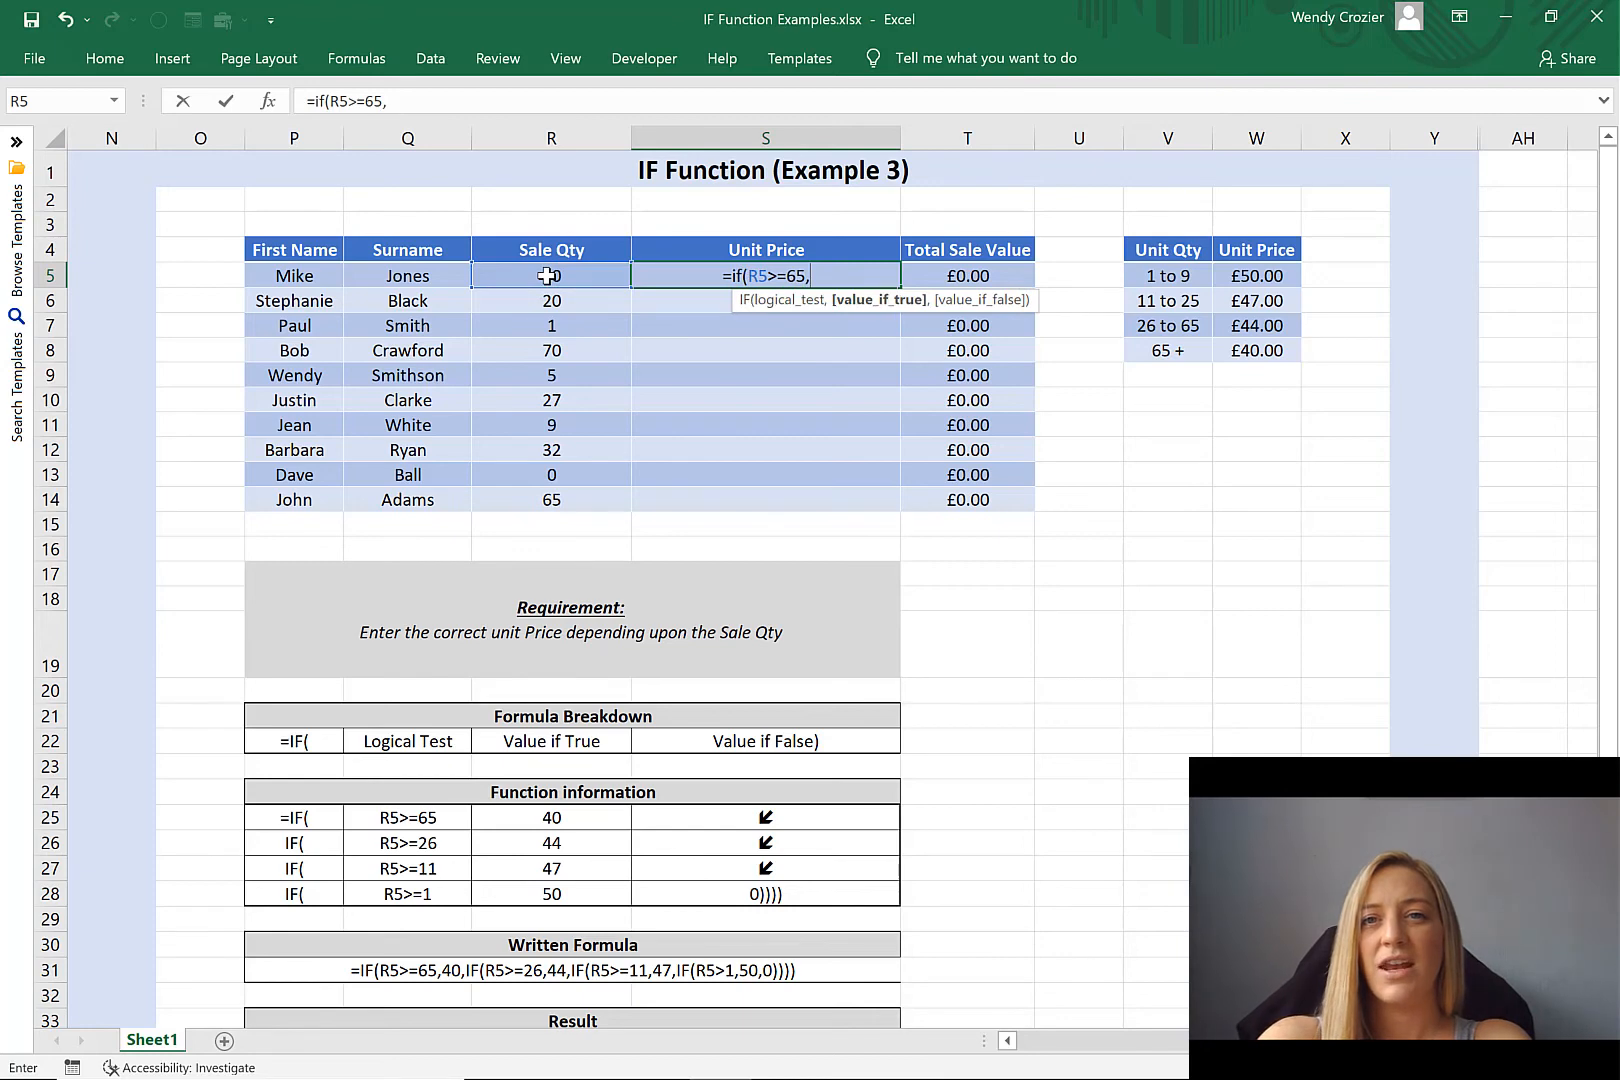
{"action": "type", "text": "40"}
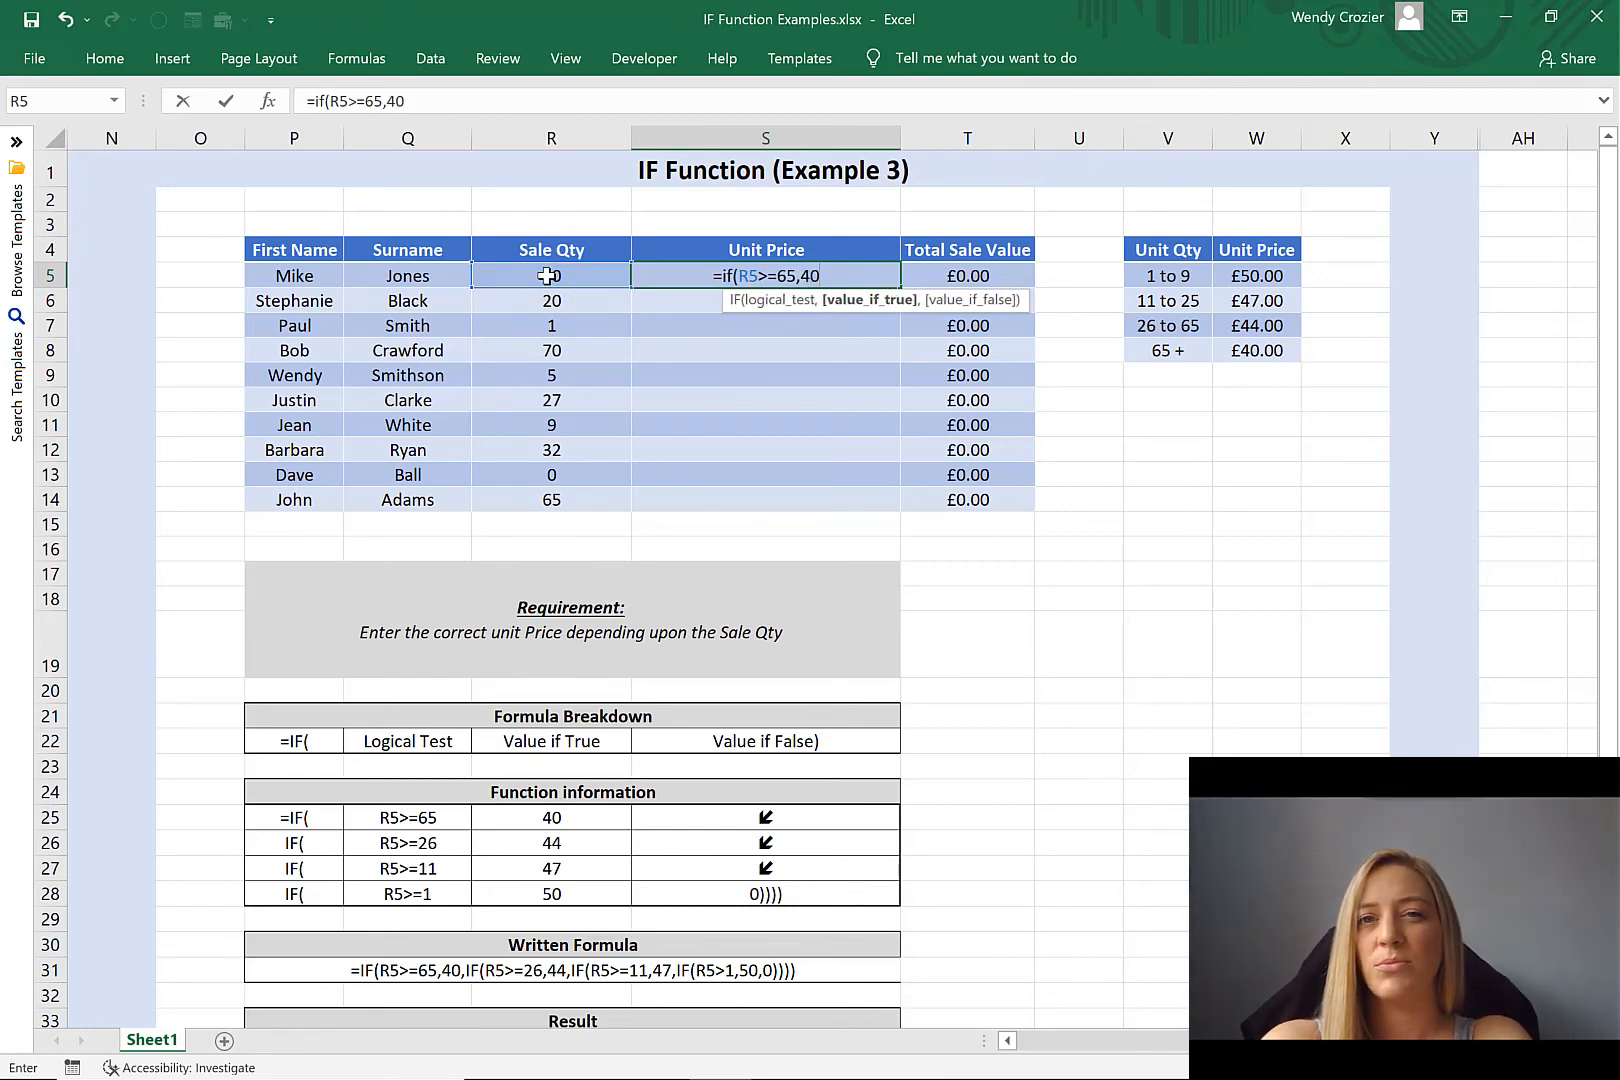
- Add a nested IF as the false value of the S5 formula, testing R5>=26 and returning 44 when true
{"action": "type", "text": ","}
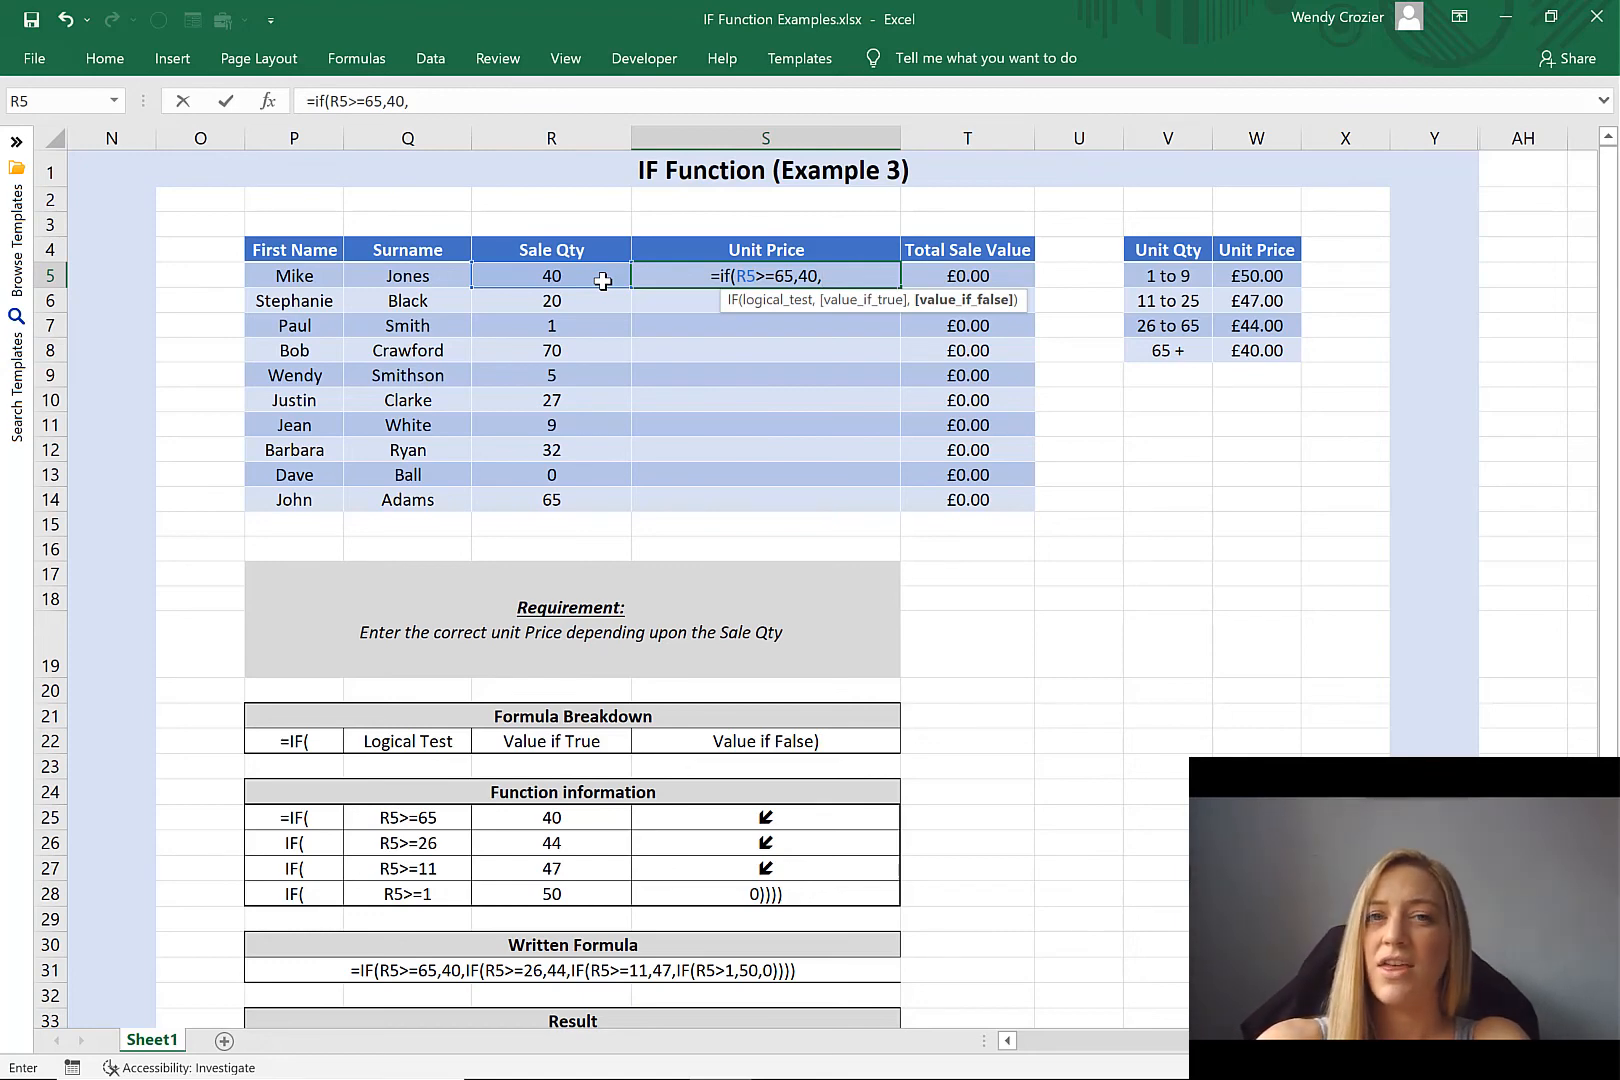
{"action": "type", "text": "if("}
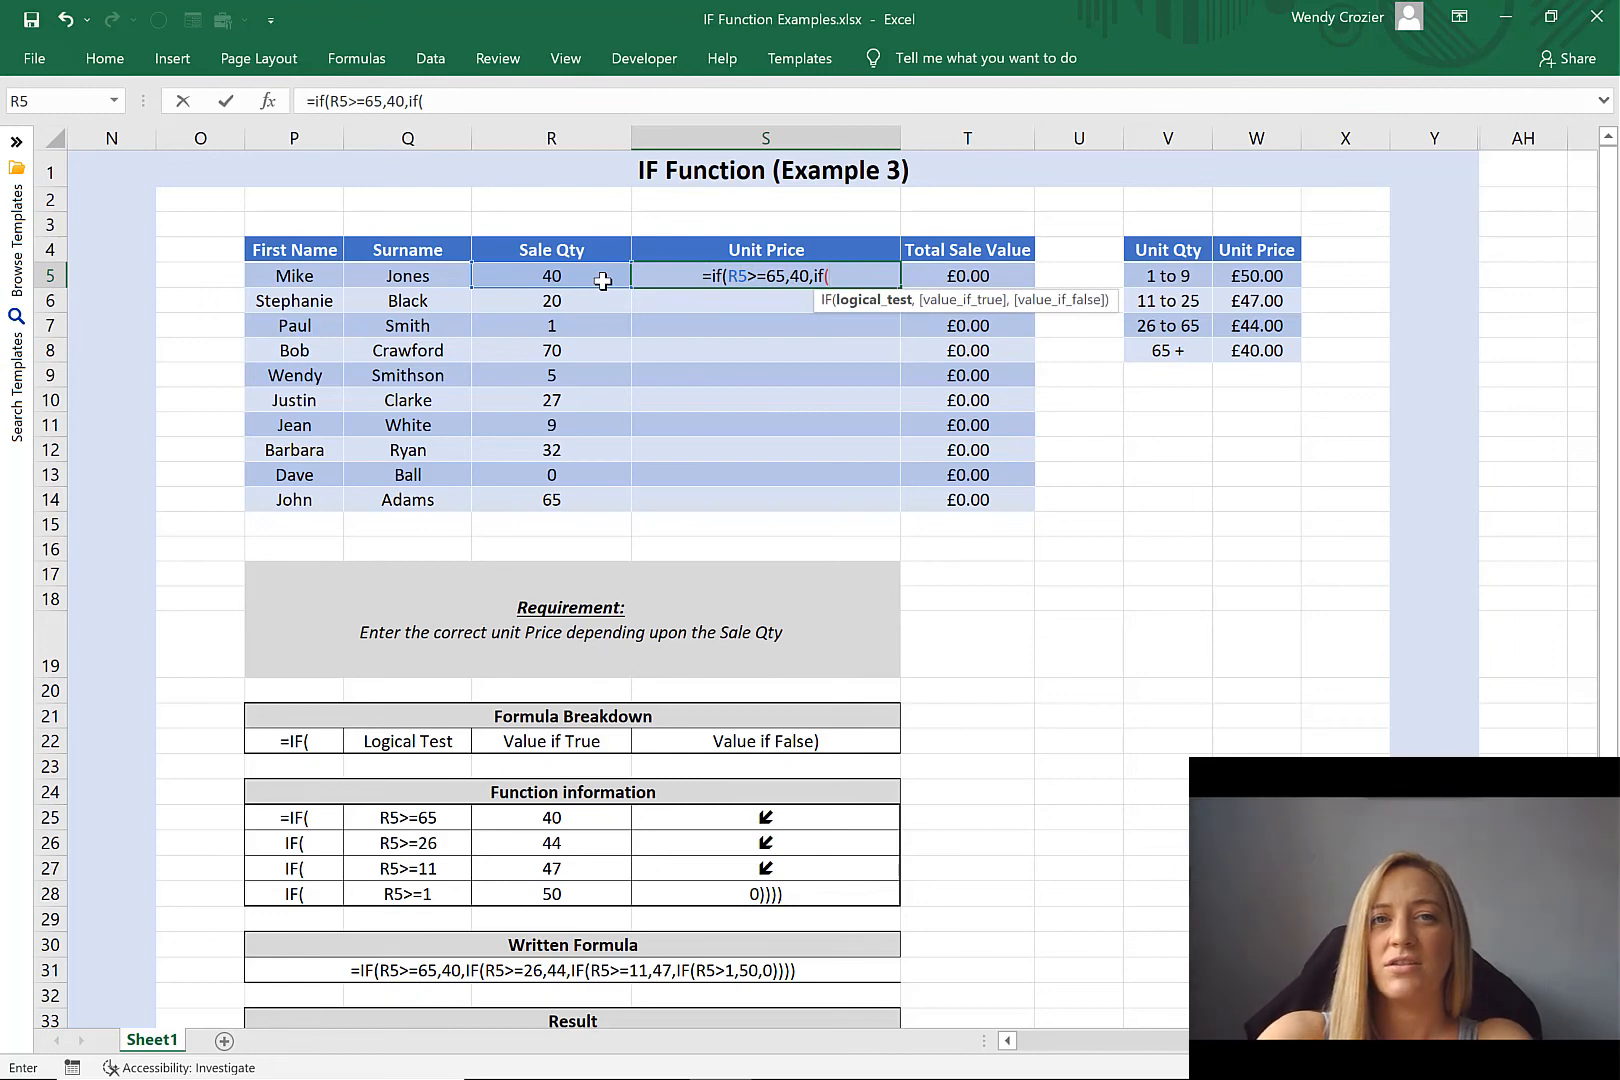
{"action": "left_click", "coordinate": [603, 281]}
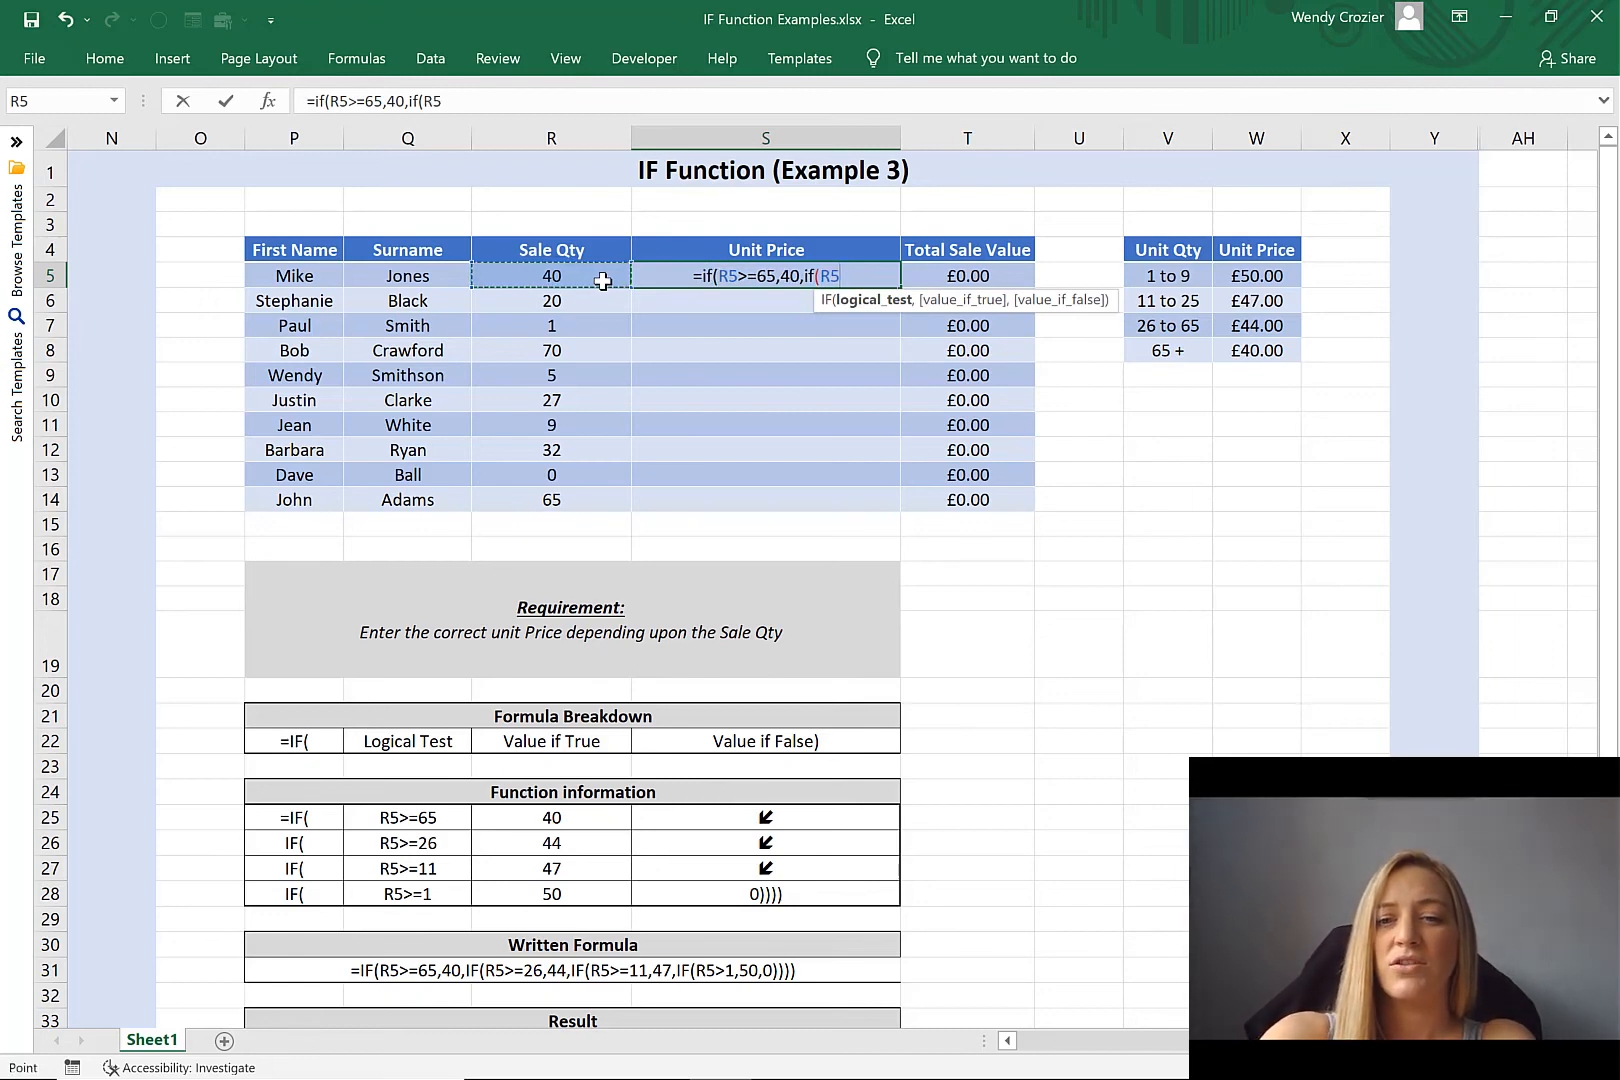
{"action": "type", "text": ">="}
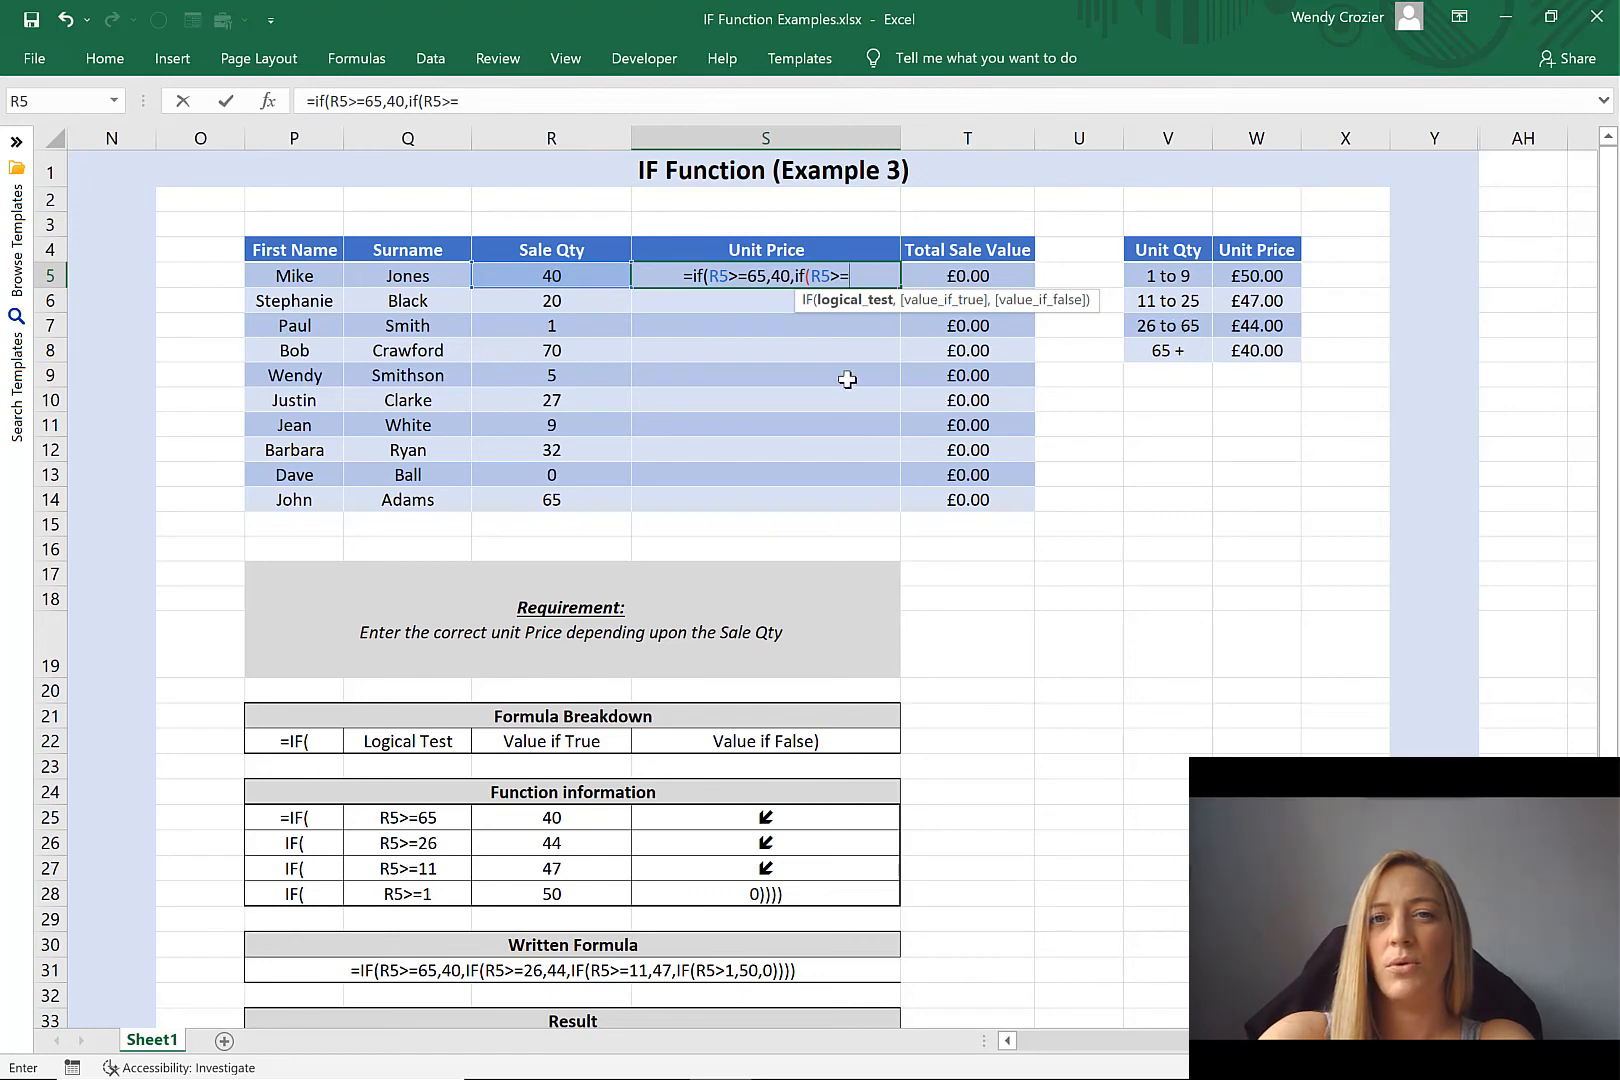
{"action": "type", "text": "26"}
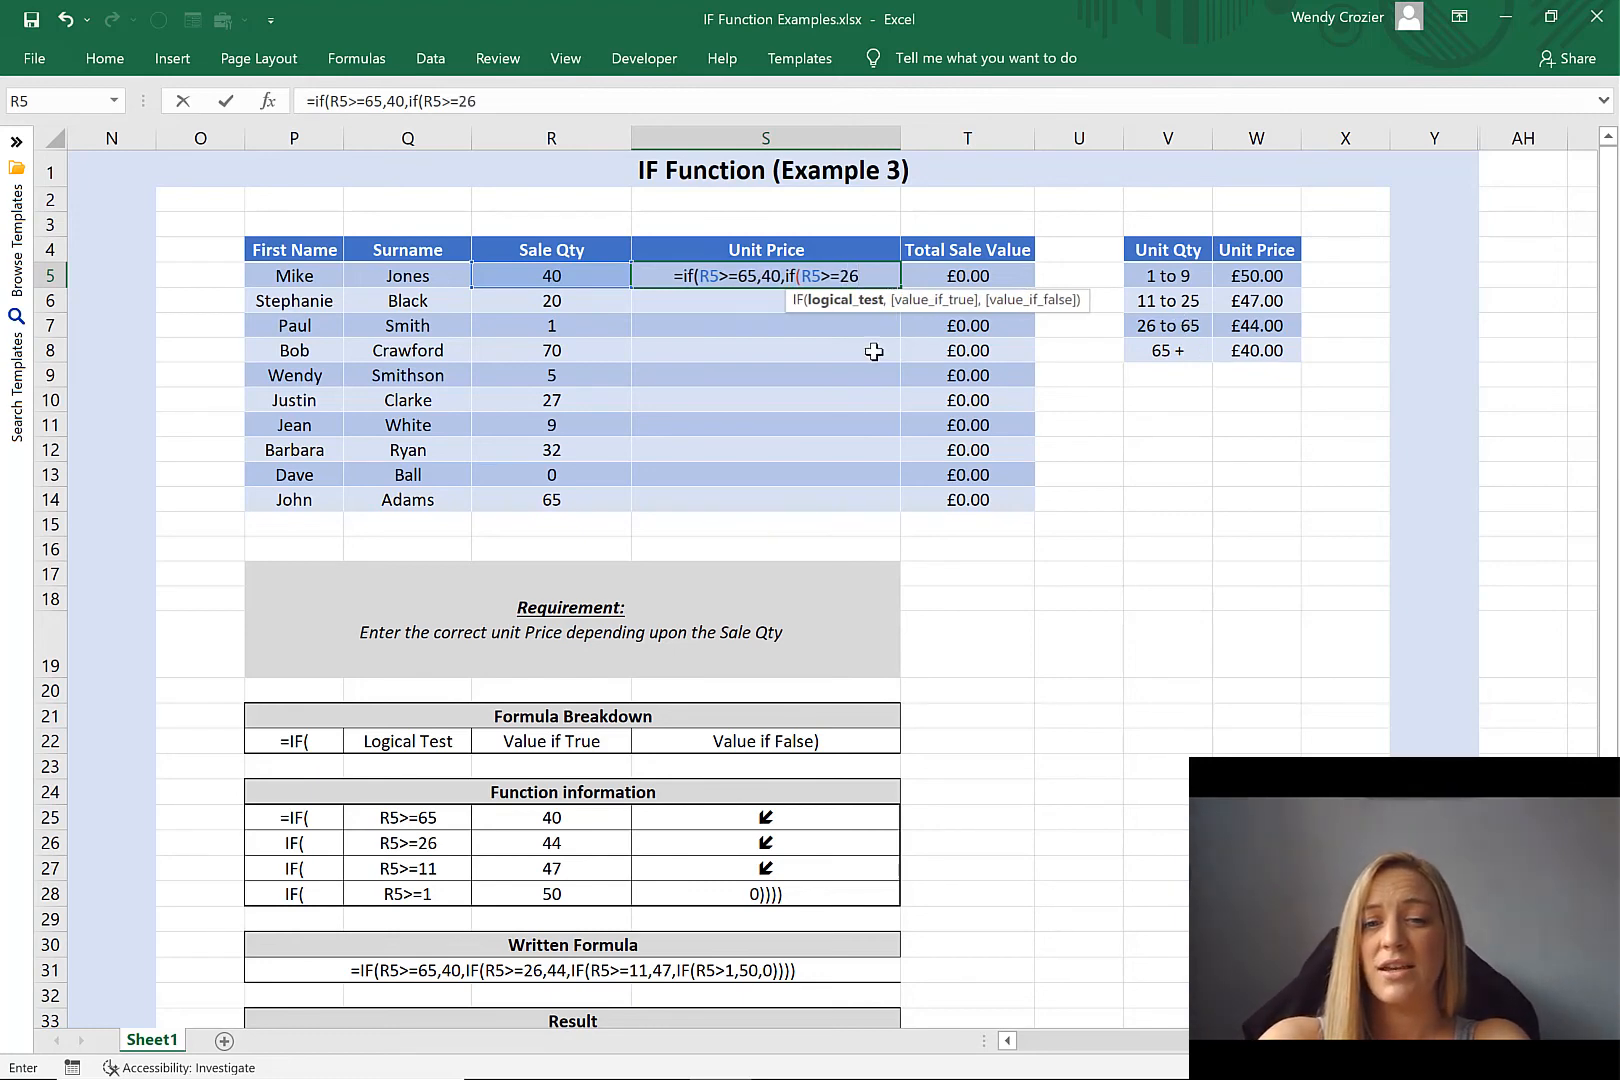
{"action": "type", "text": ","}
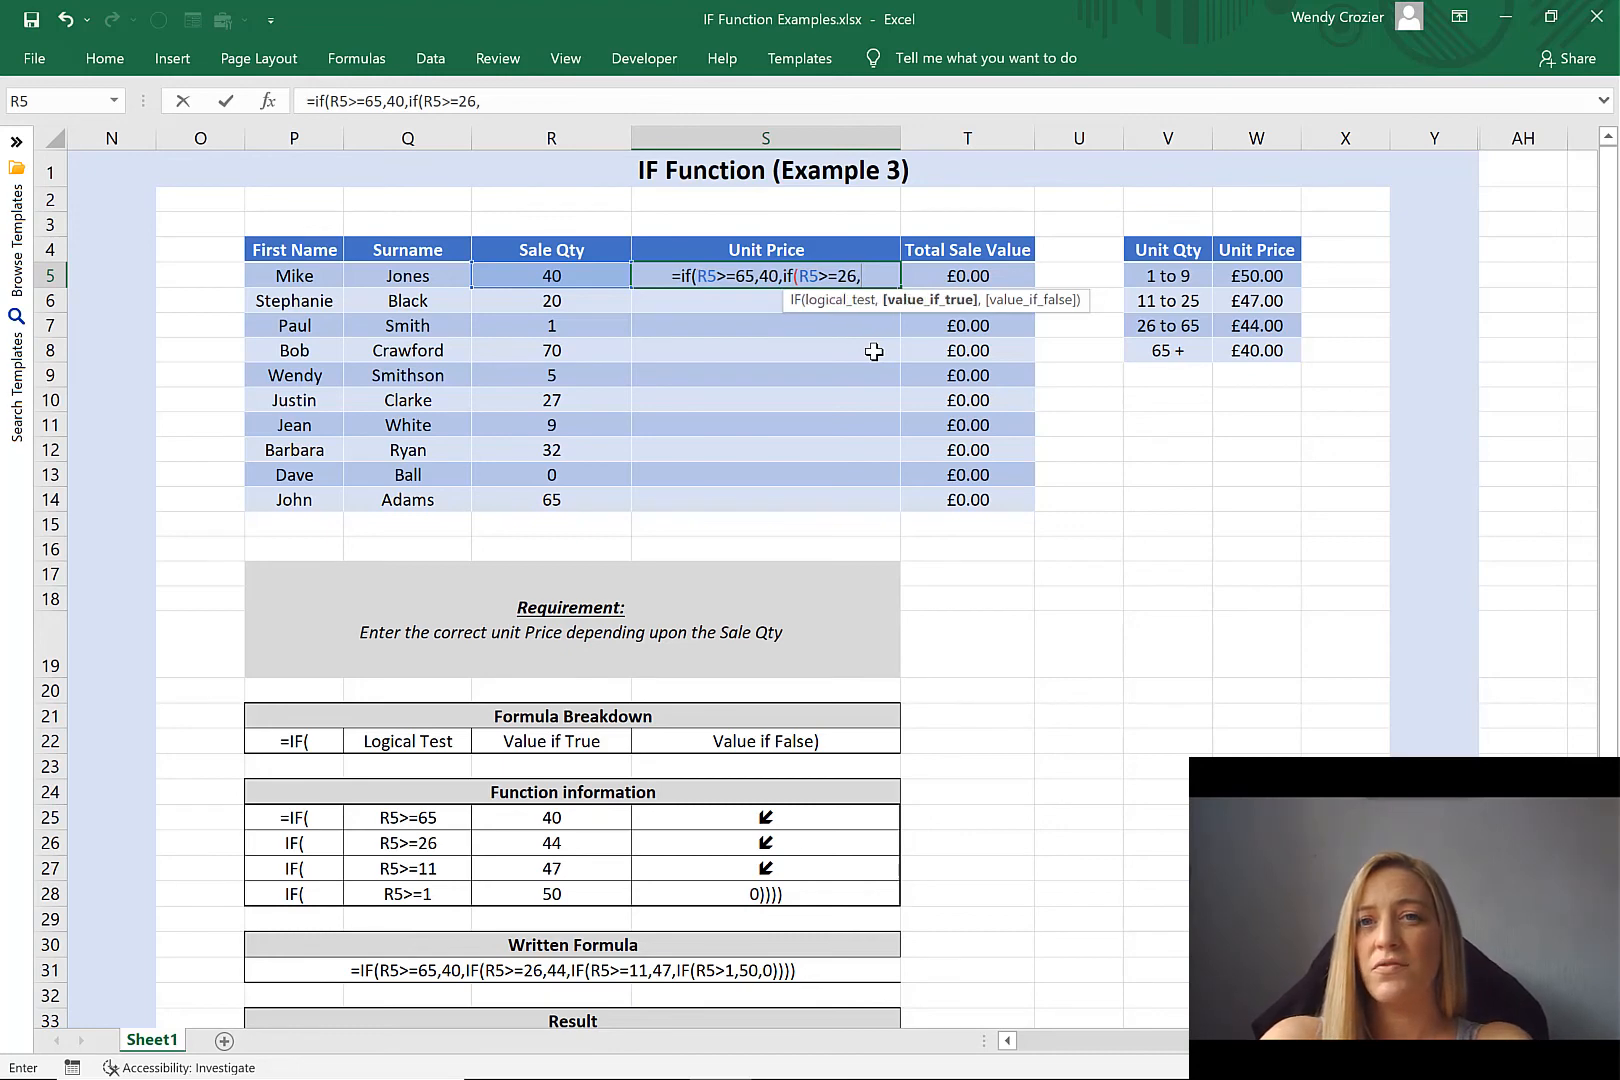
{"action": "type", "text": "44"}
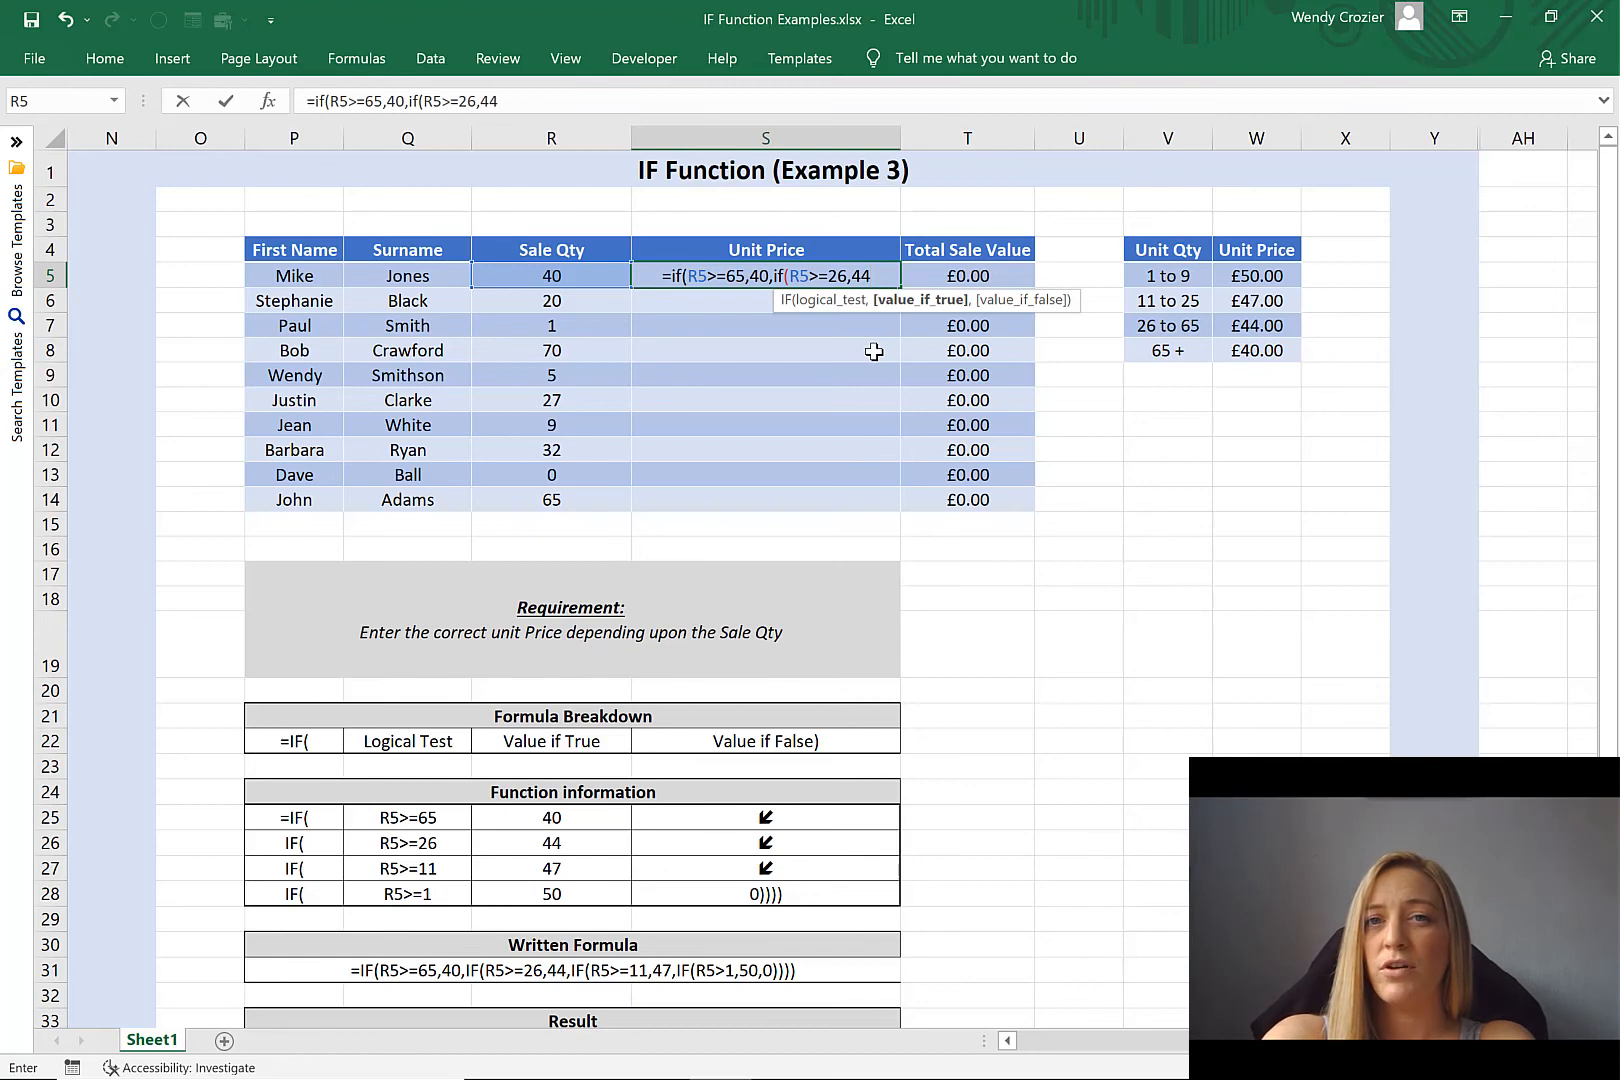
- Nest a third IF in the S5 formula that tests R5>=11 and returns 47 when true
{"action": "type", "text": ","}
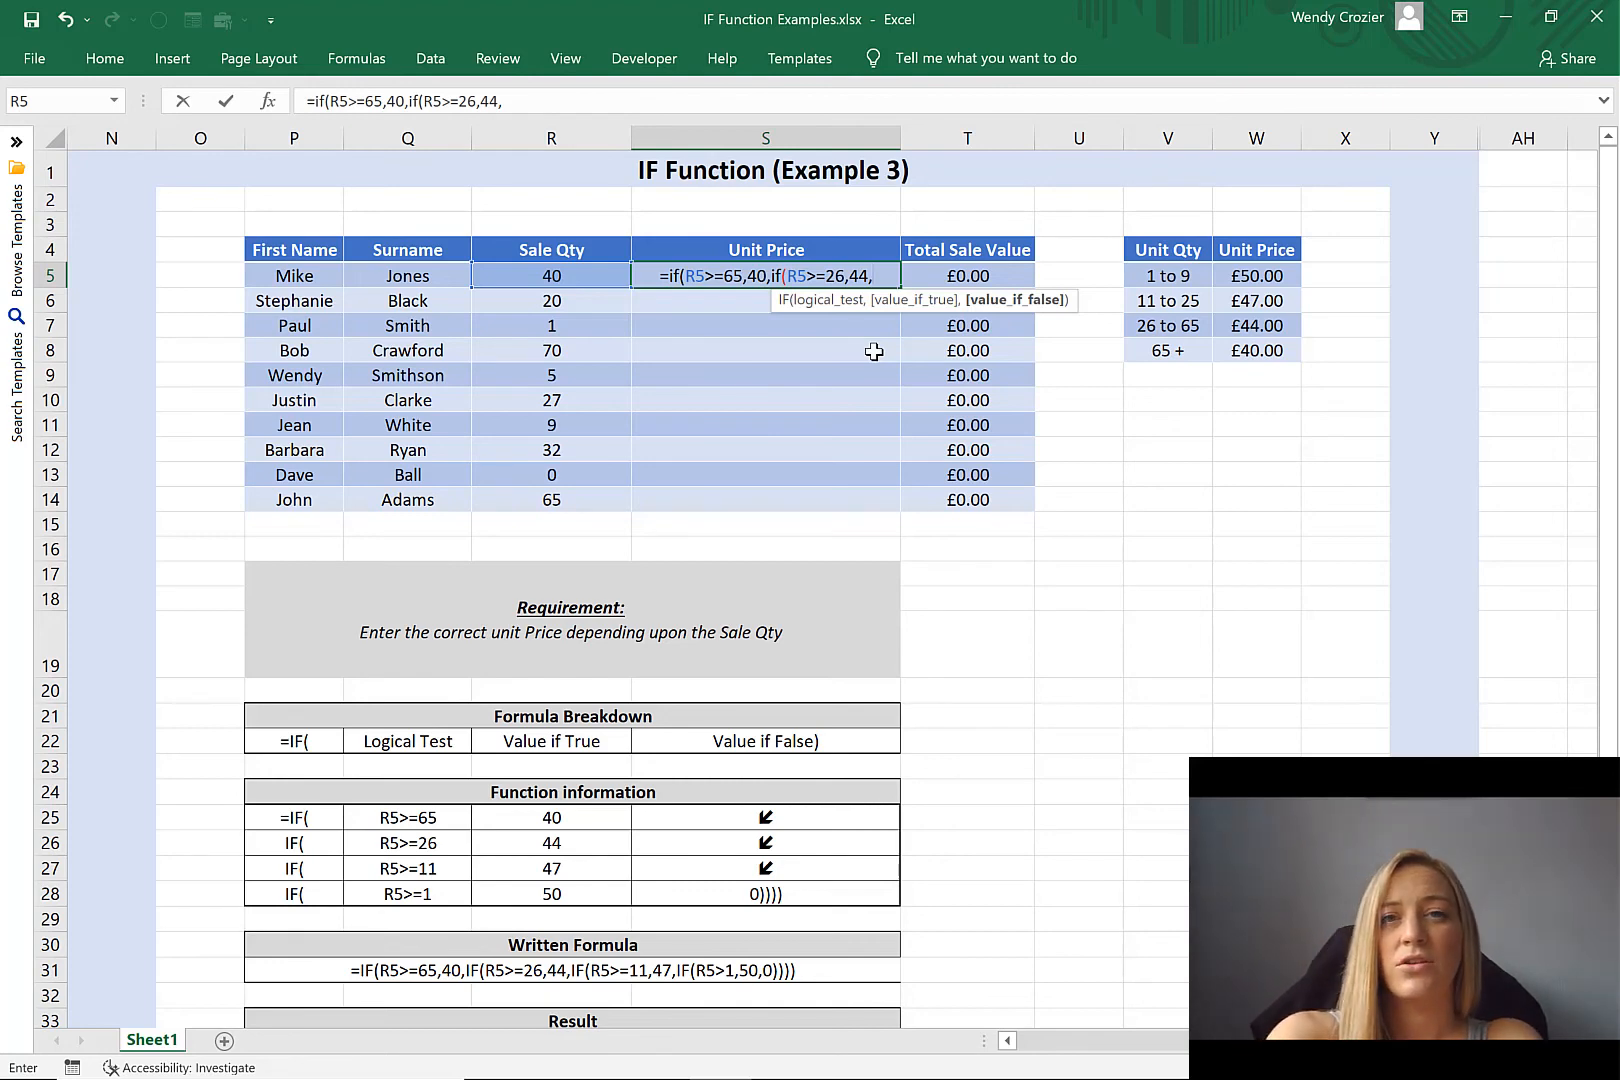
{"action": "type", "text": "if("}
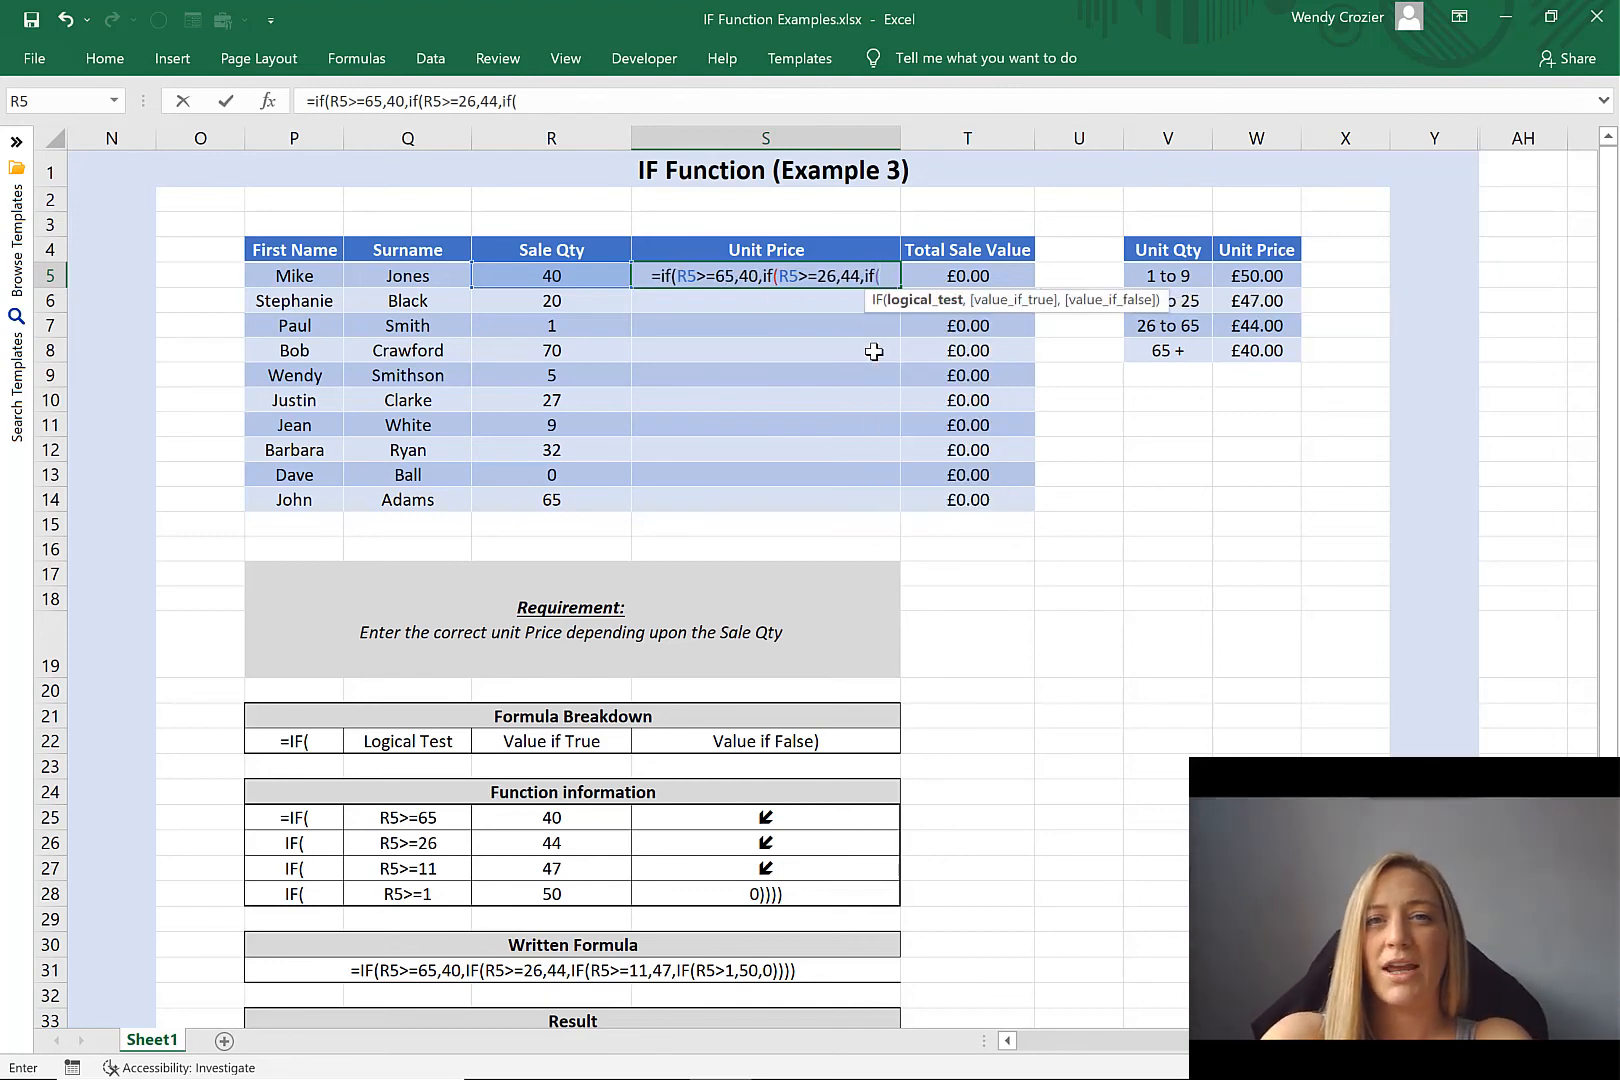
{"action": "left_click", "coordinate": [543, 276]}
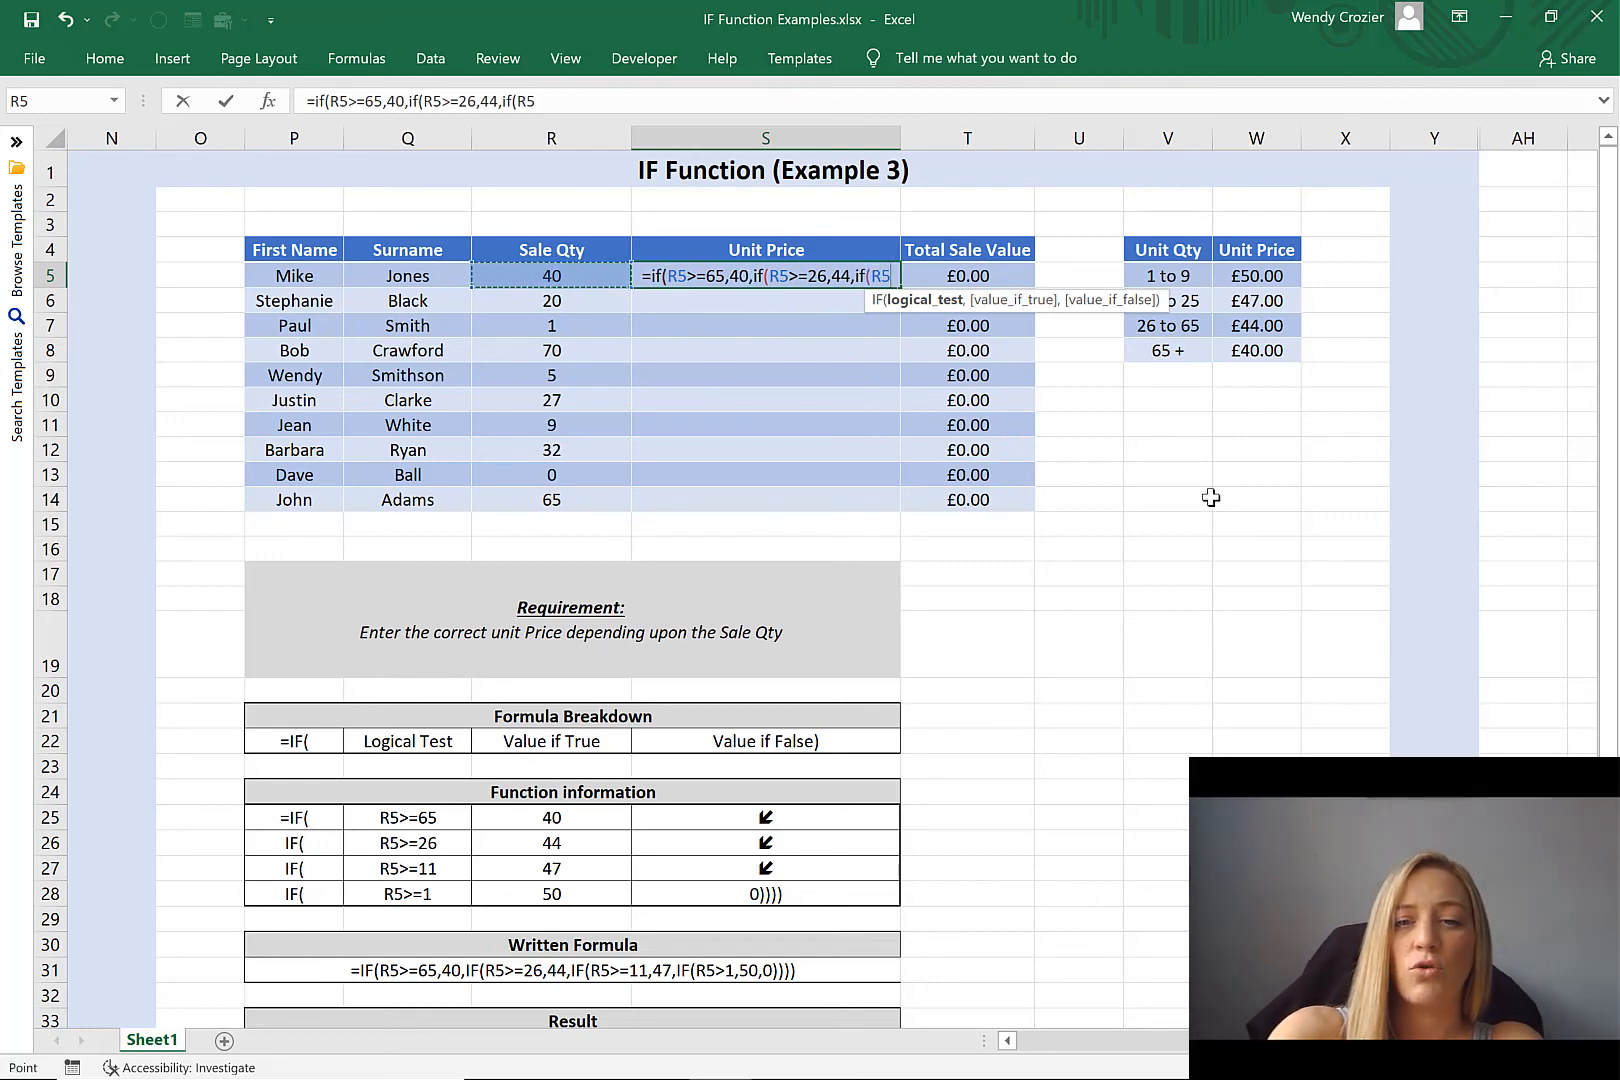
{"action": "type", "text": ">="}
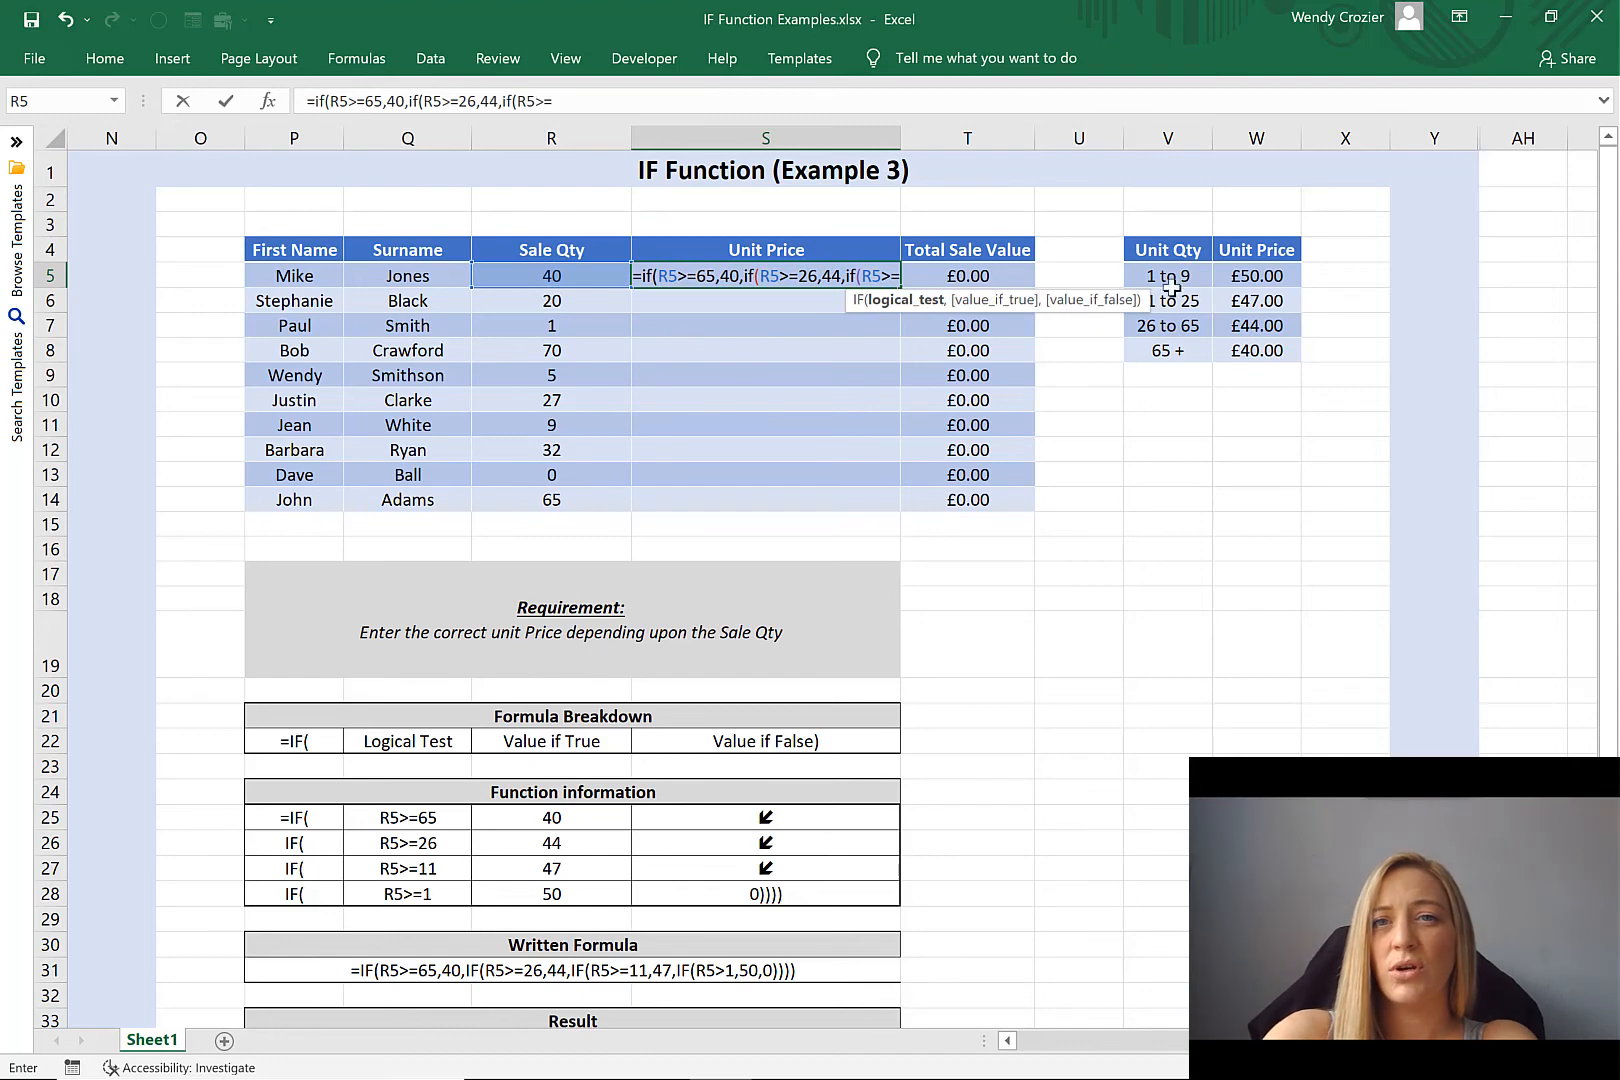
{"action": "type", "text": "11"}
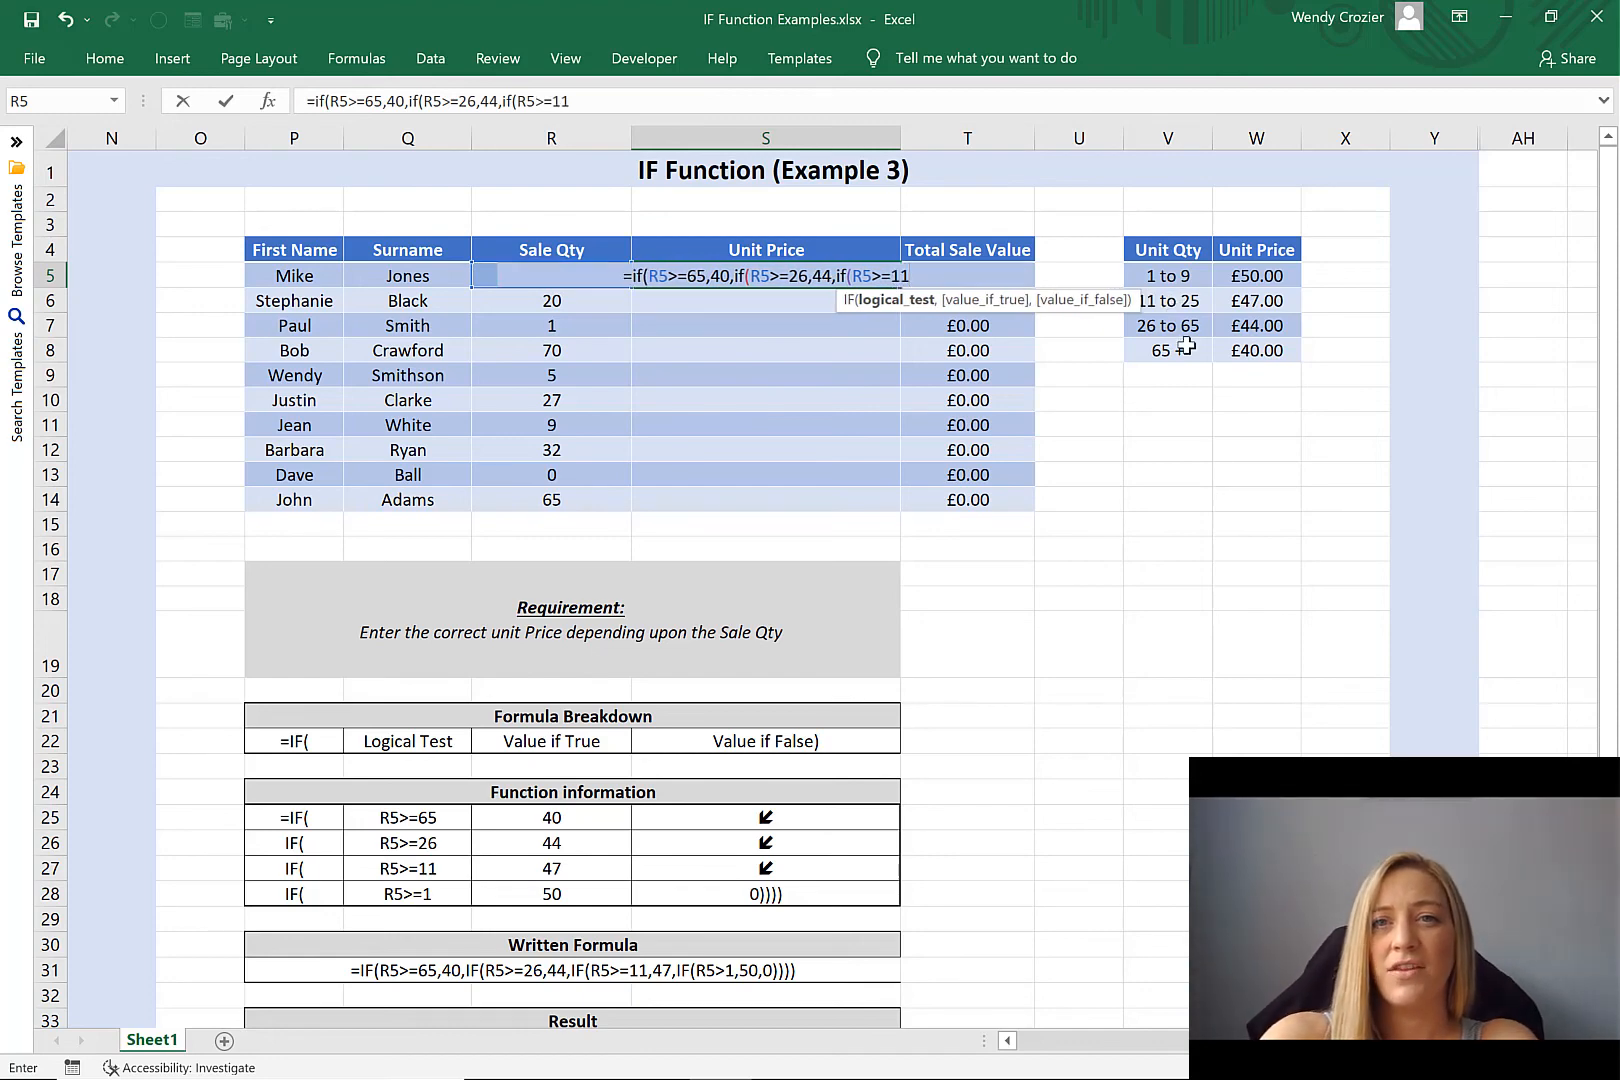
{"action": "type", "text": ",47"}
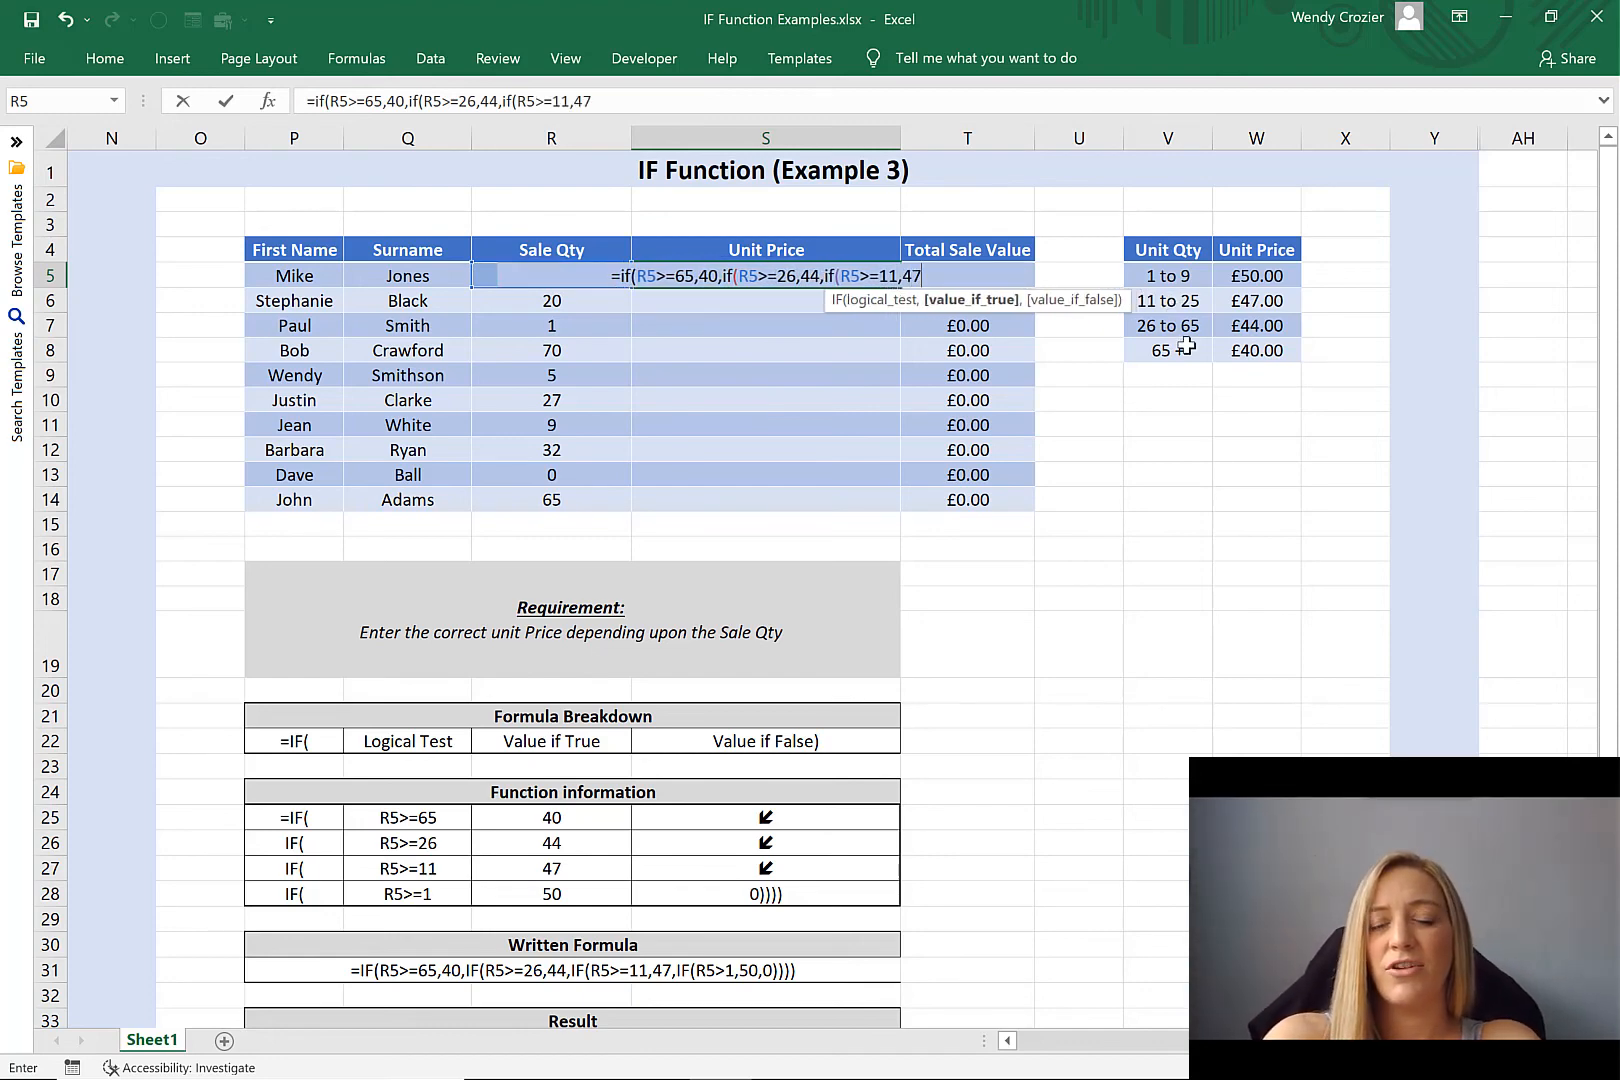
- Nest a fourth IF in the S5 formula that tests R5>=1 and returns 50 when true
{"action": "type", "text": ","}
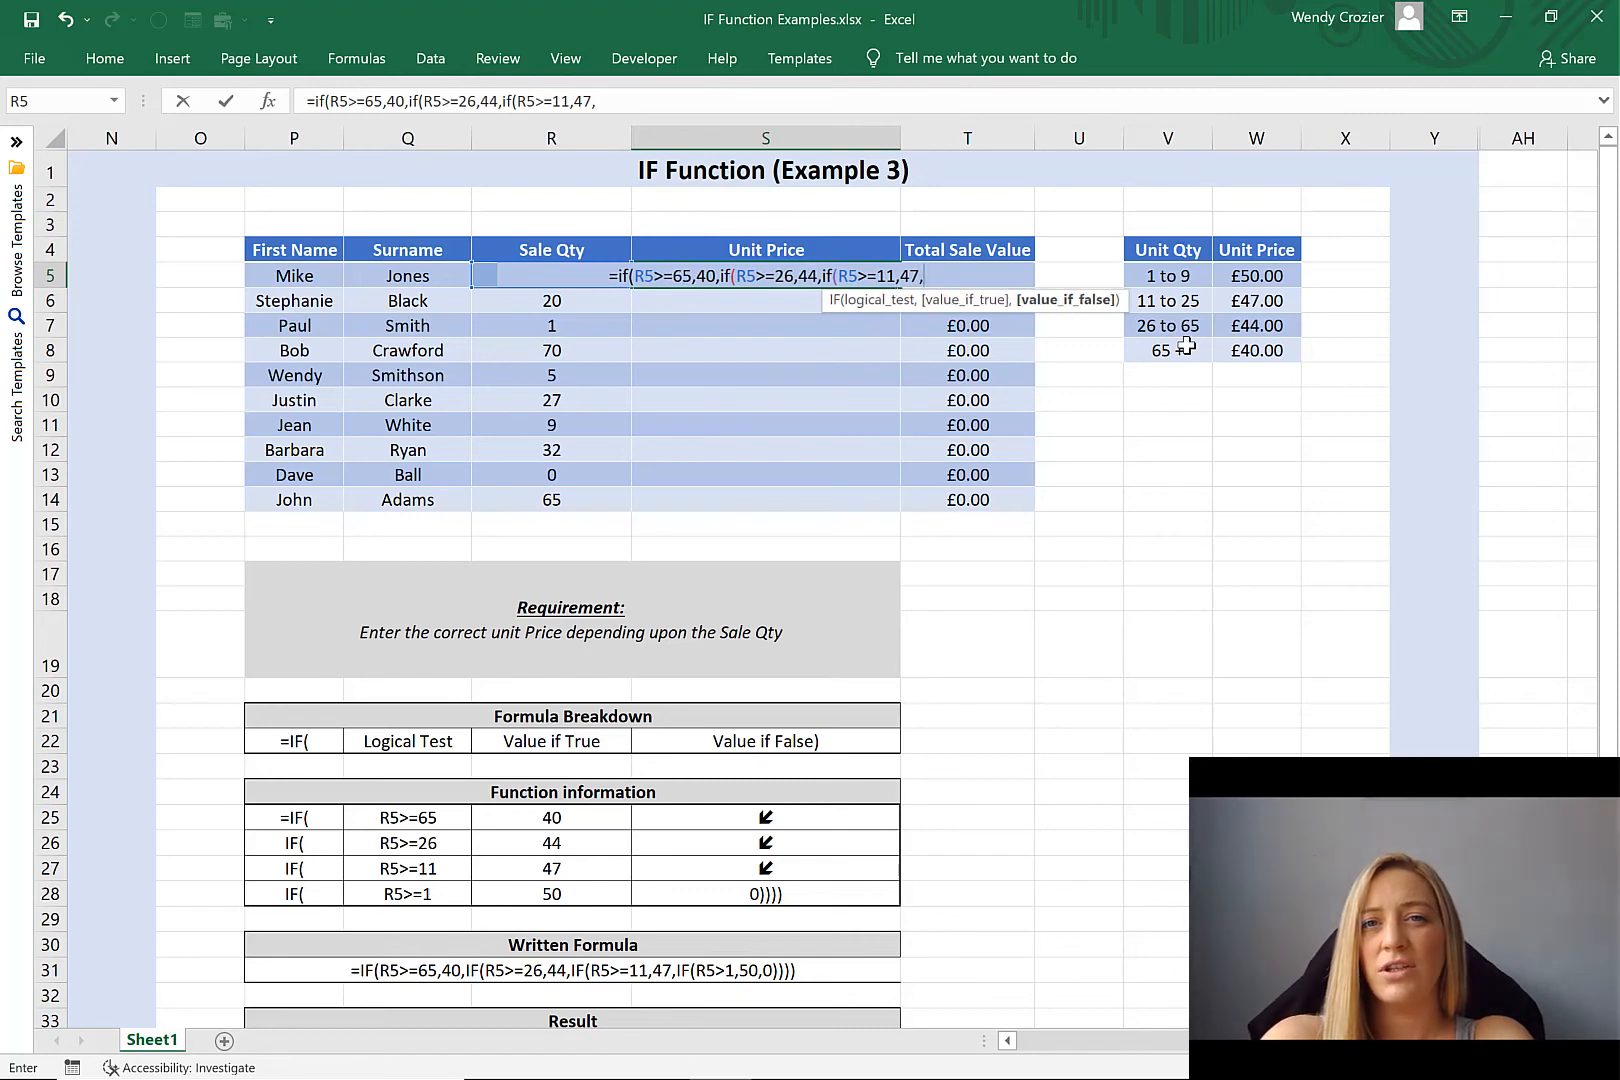
{"action": "type", "text": "if"}
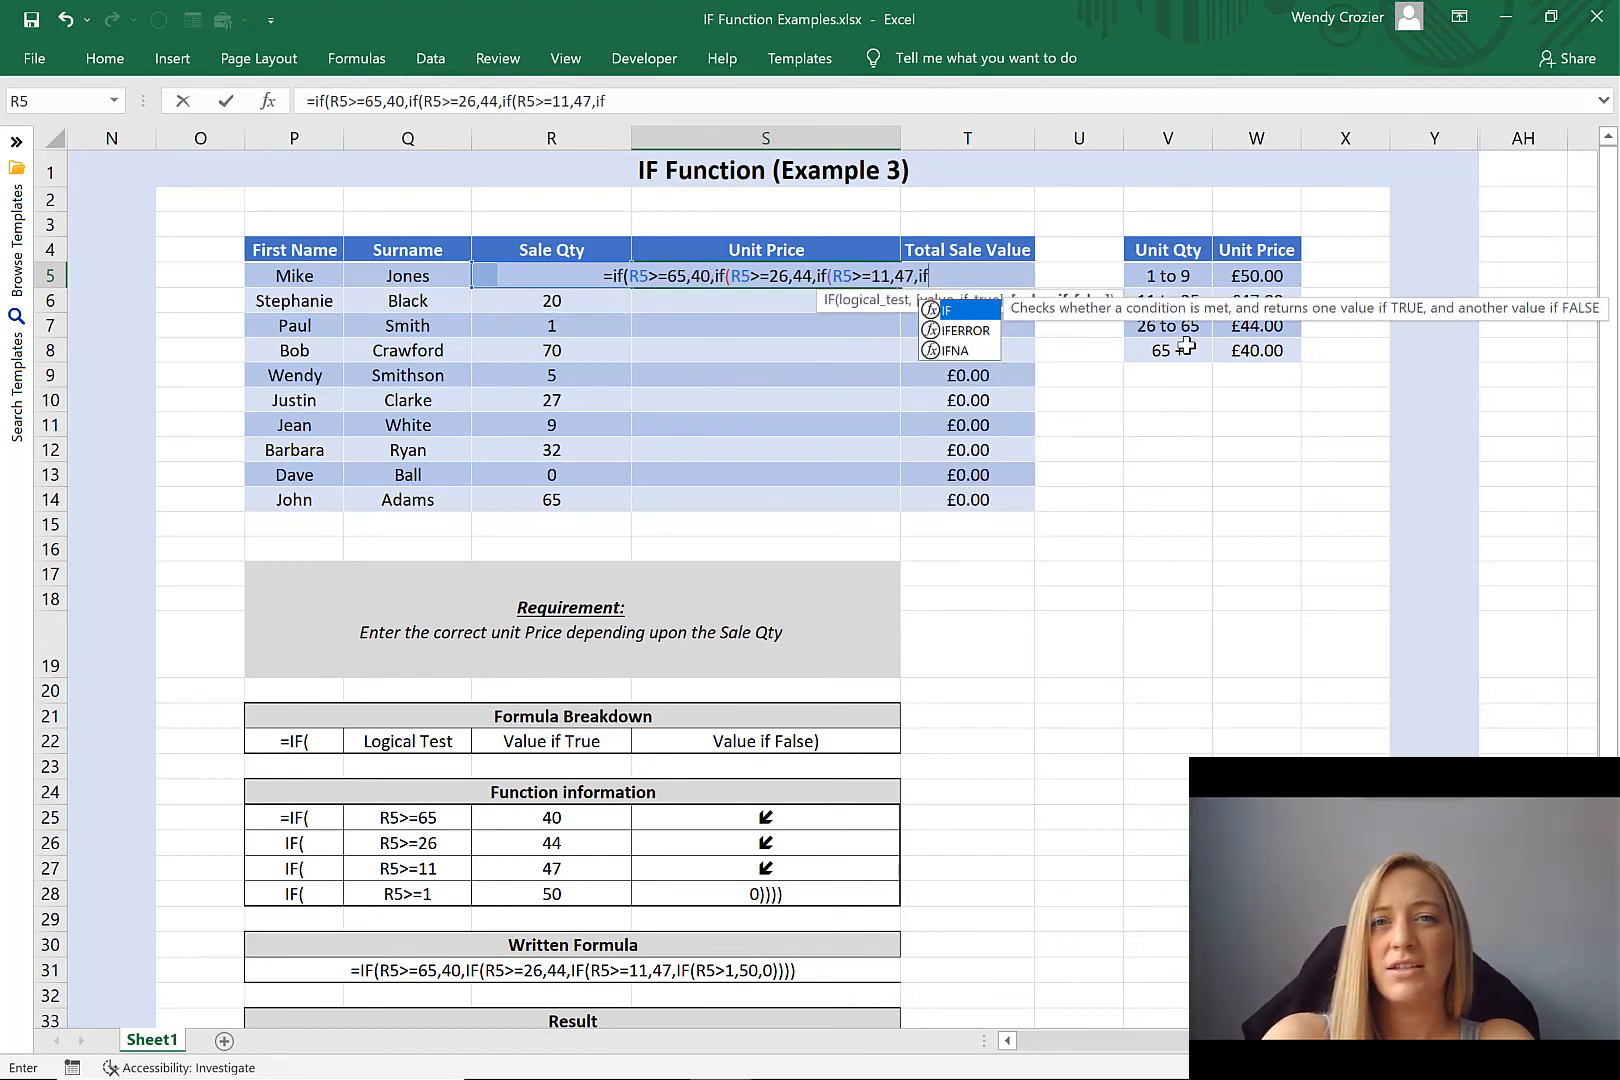
{"action": "type", "text": "("}
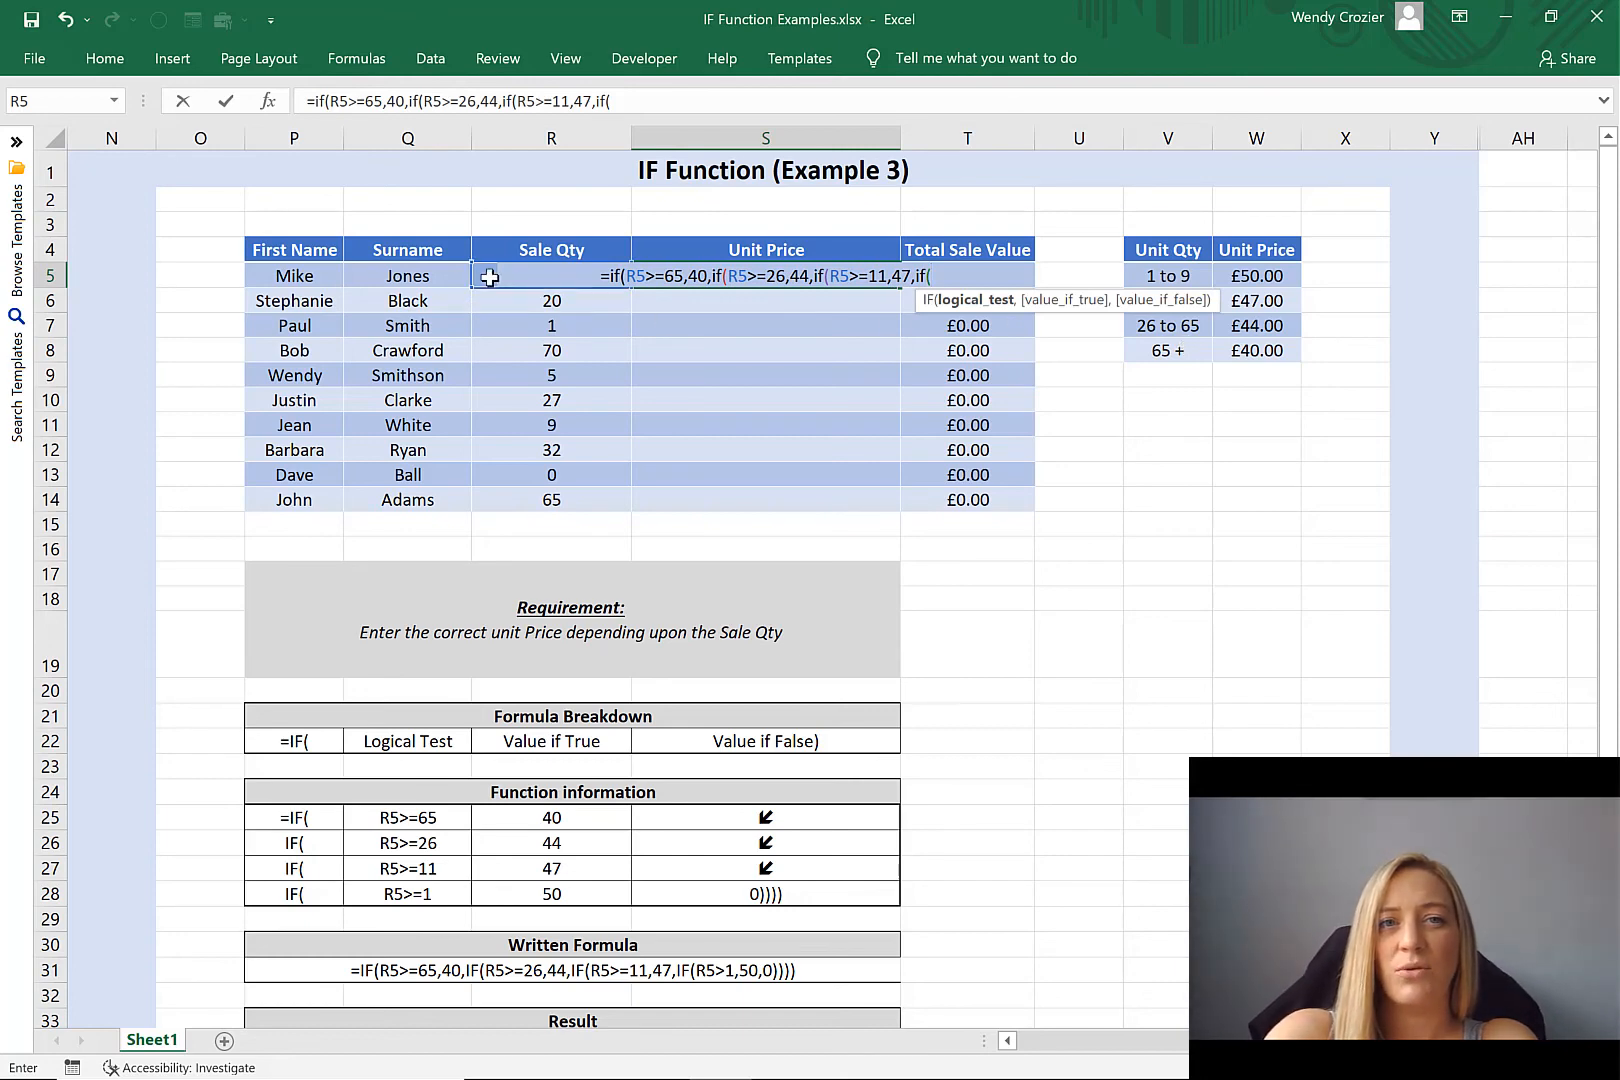
{"action": "left_click", "coordinate": [490, 277]}
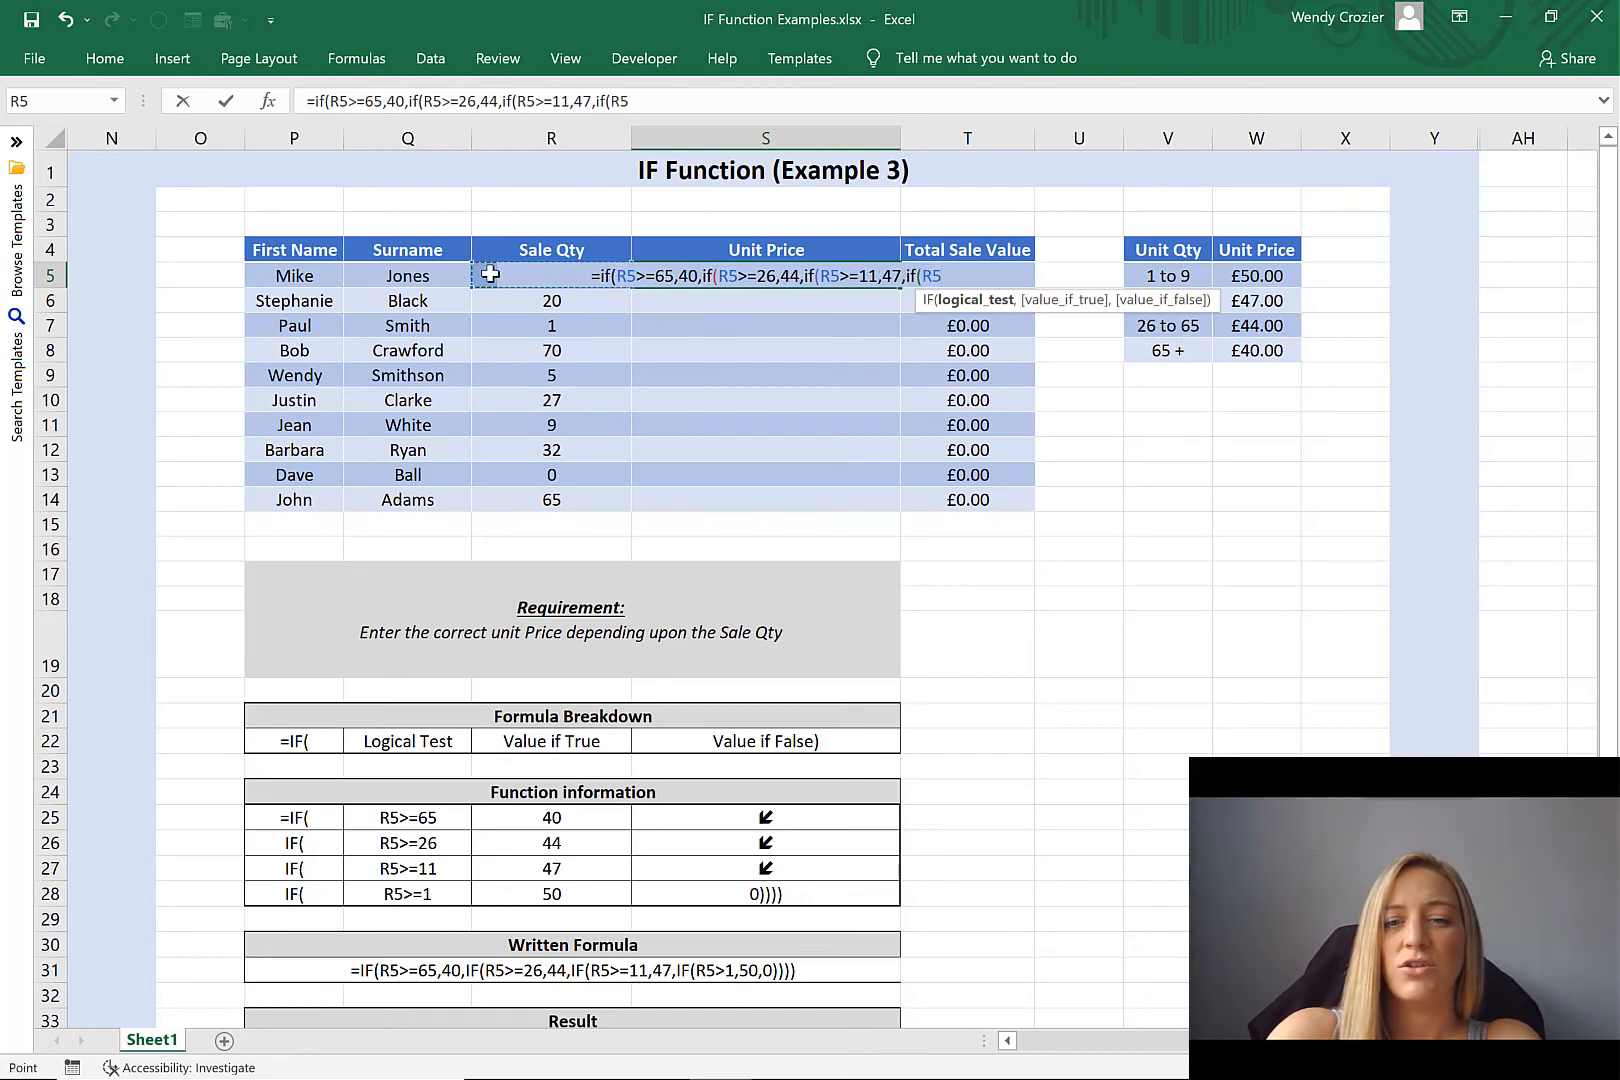
{"action": "type", "text": ">="}
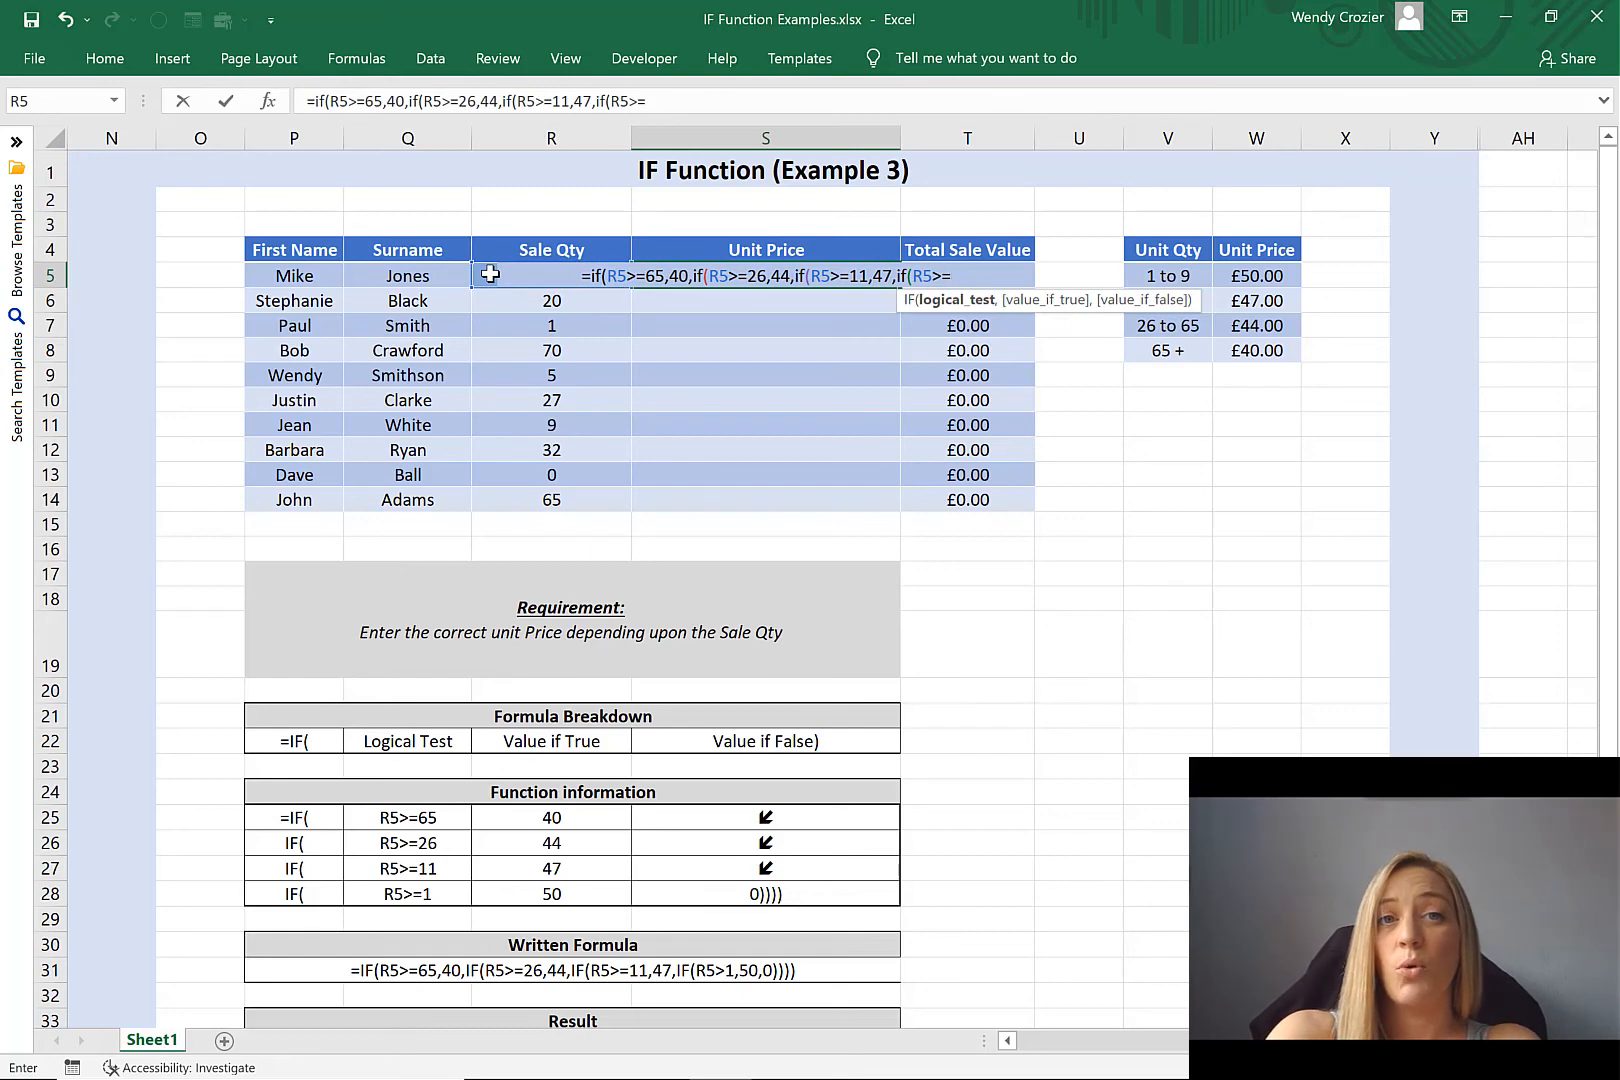
{"action": "type", "text": "1,50"}
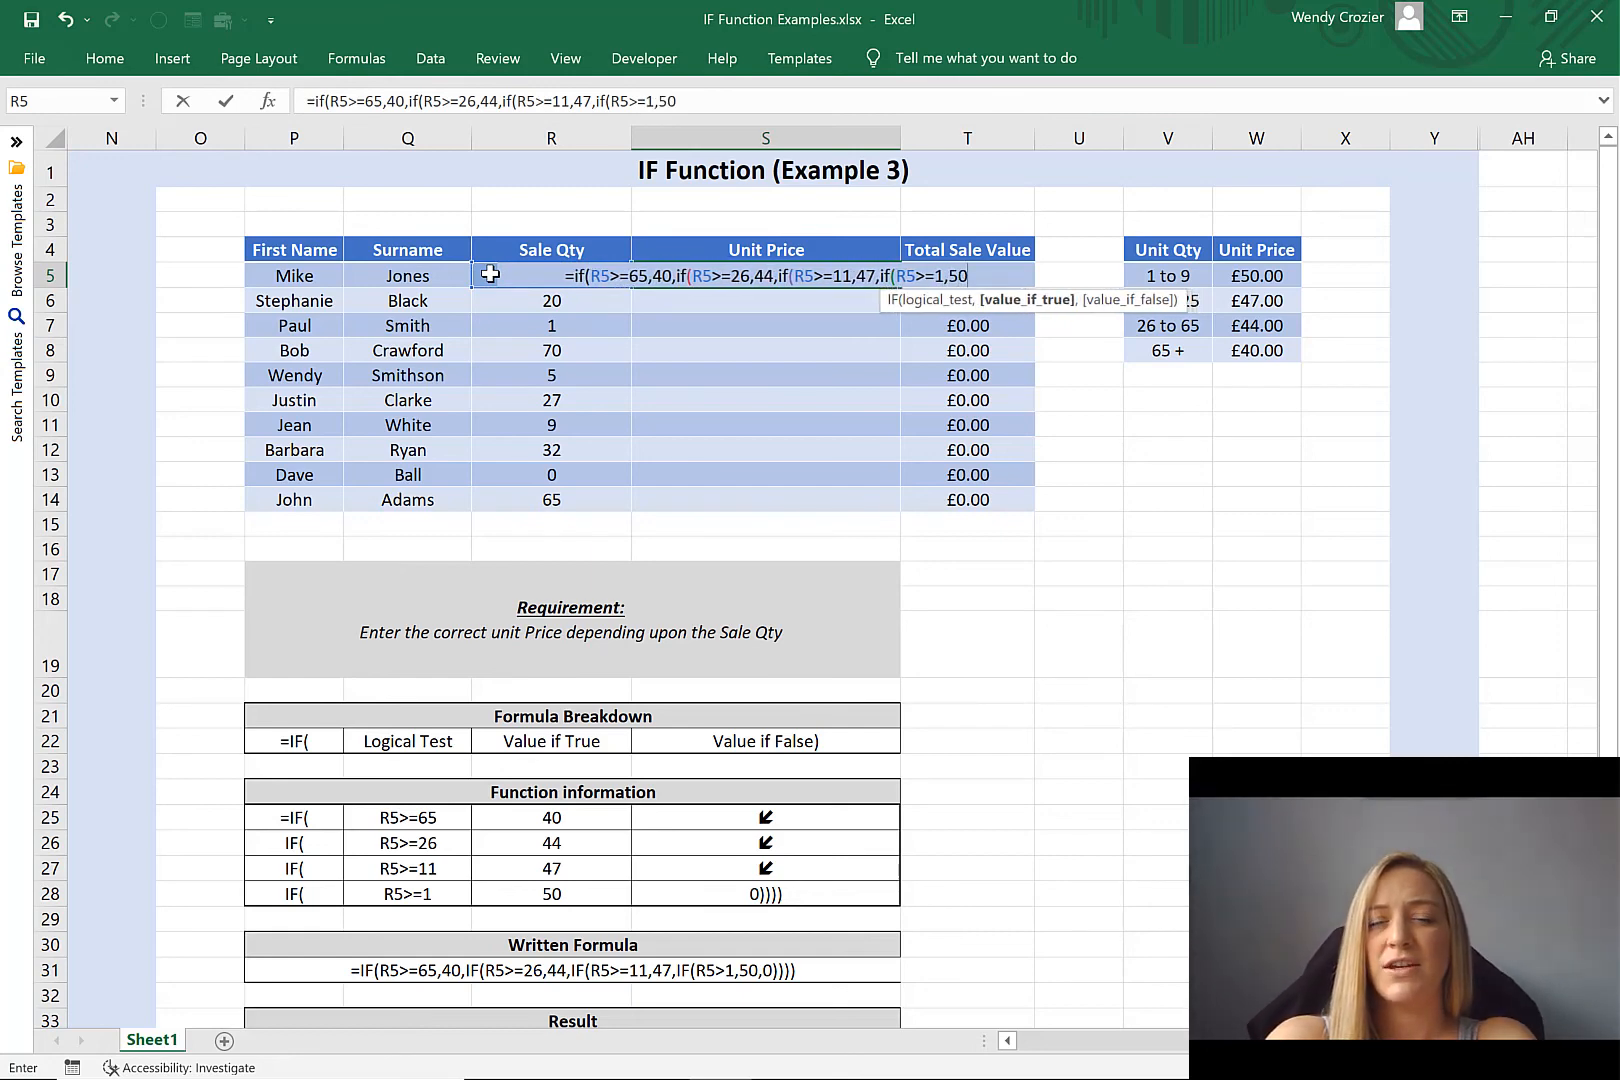
- Finish the S5 formula with 0 as the last false value, close all four IFs and enter it
{"action": "type", "text": ","}
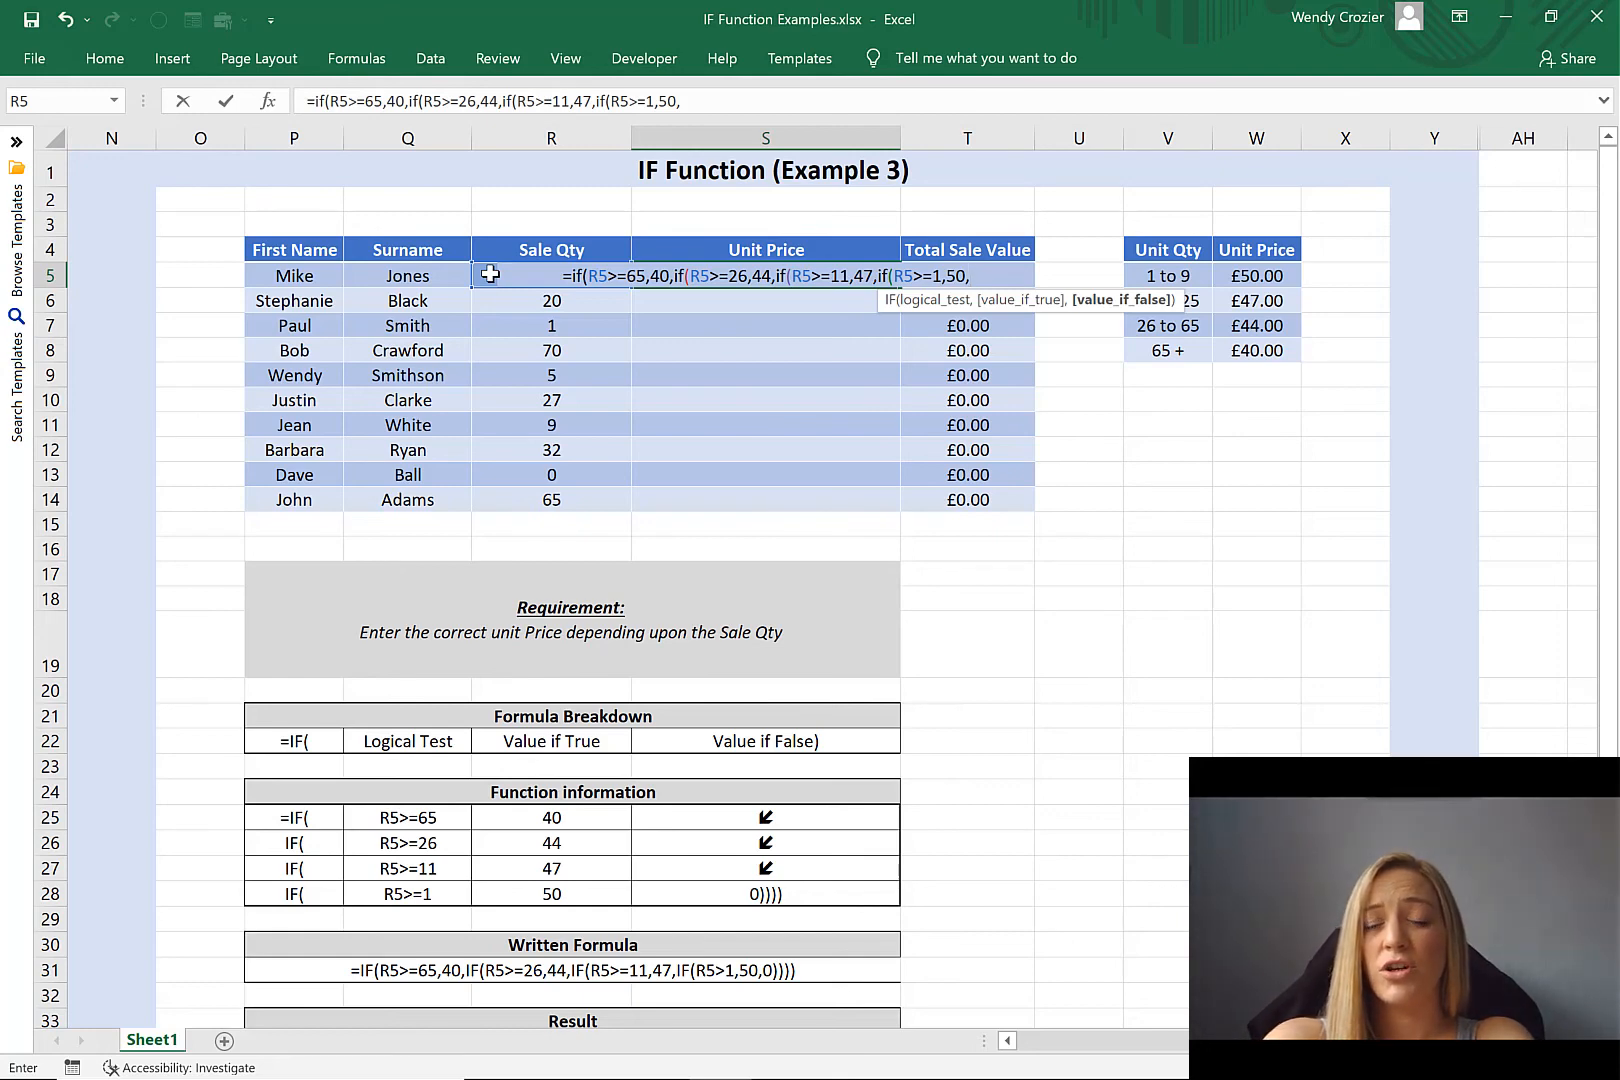
{"action": "type", "text": "0"}
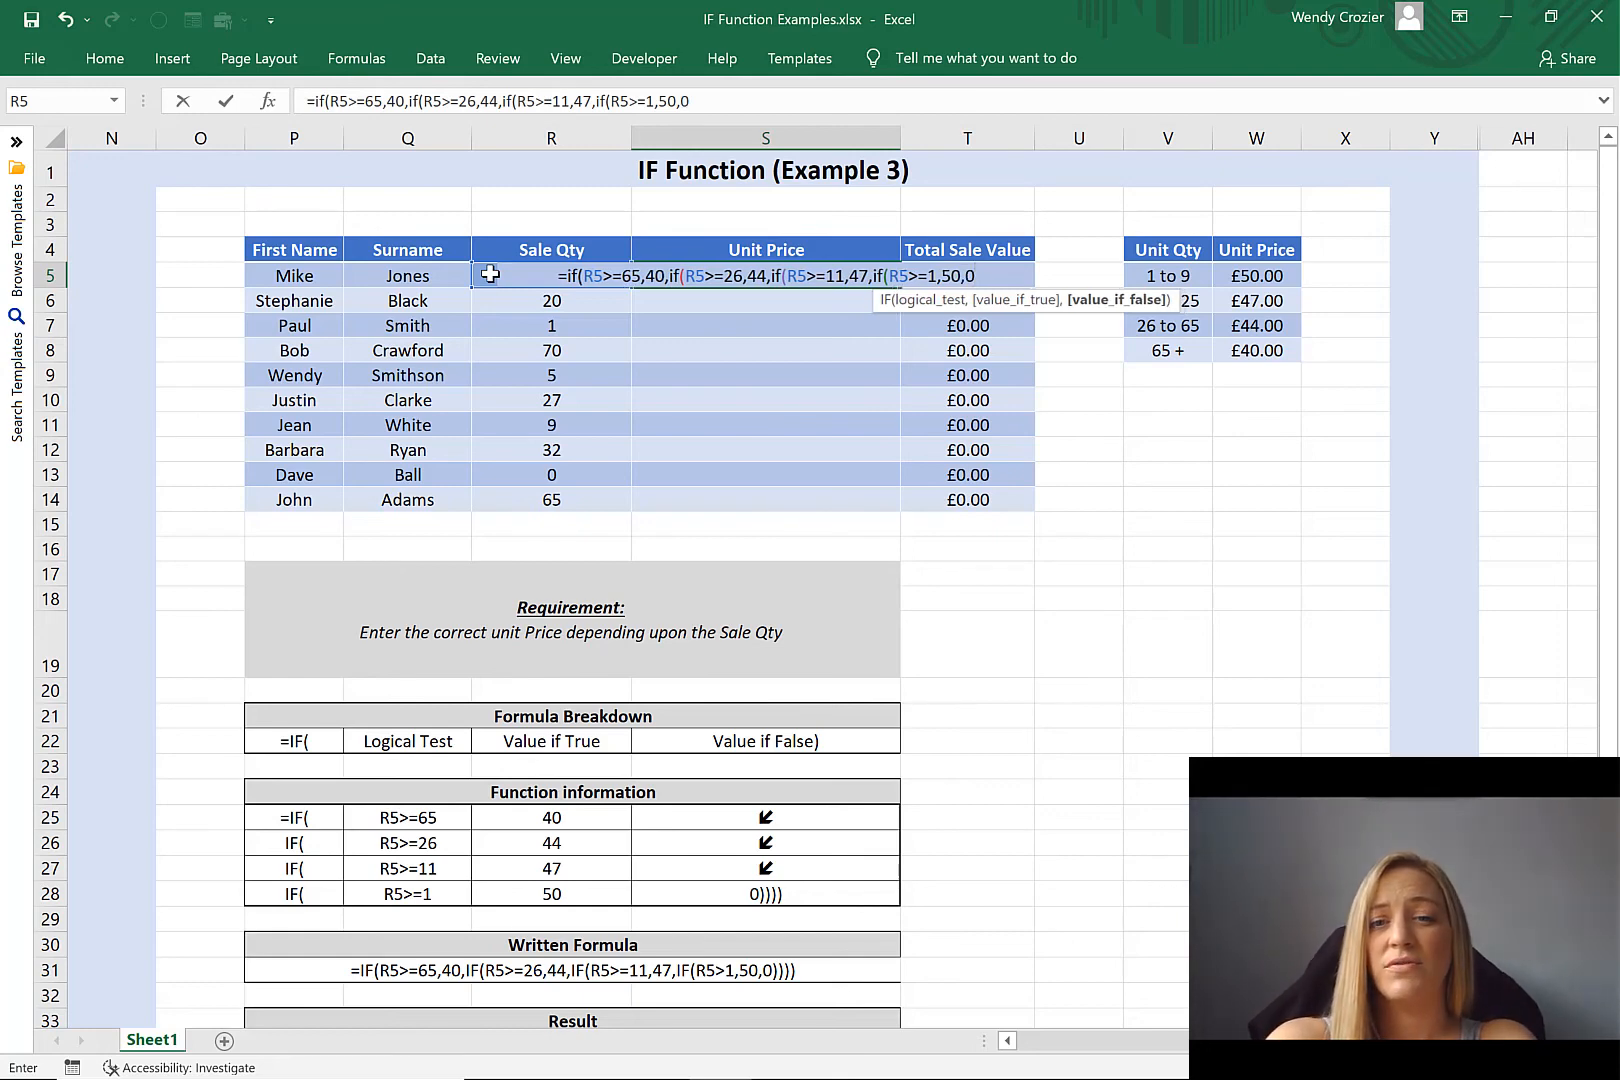
{"action": "type", "text": ")"}
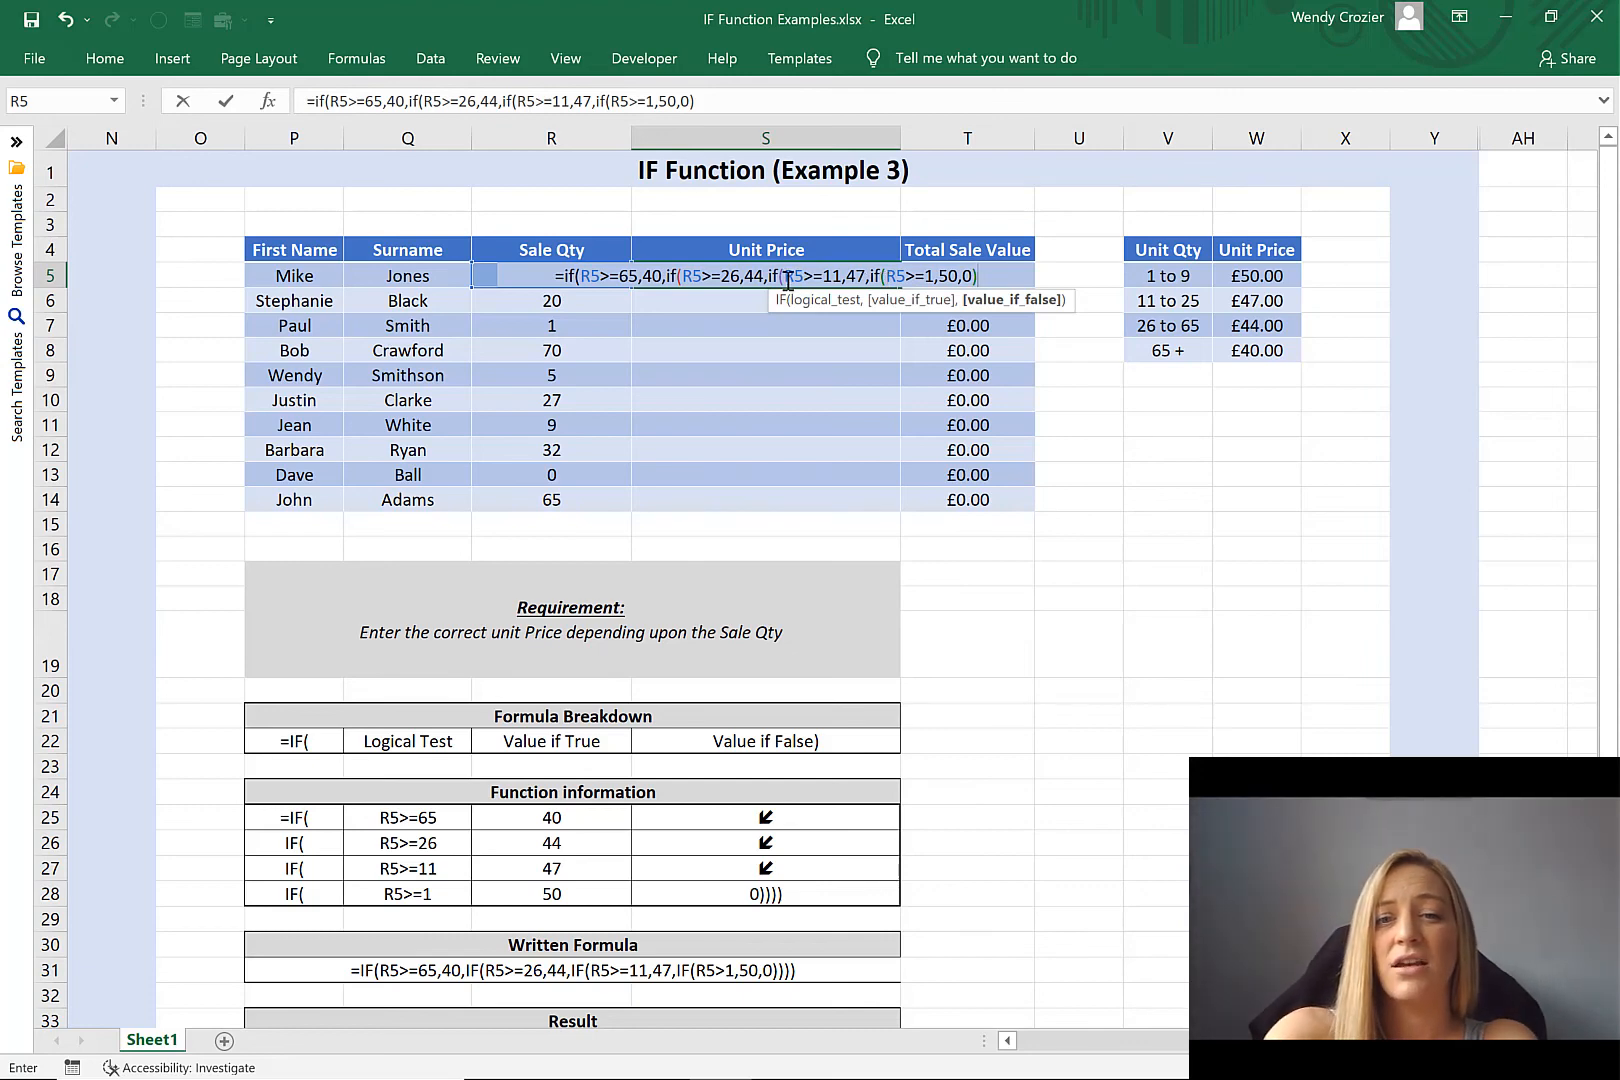
{"action": "type", "text": ")"}
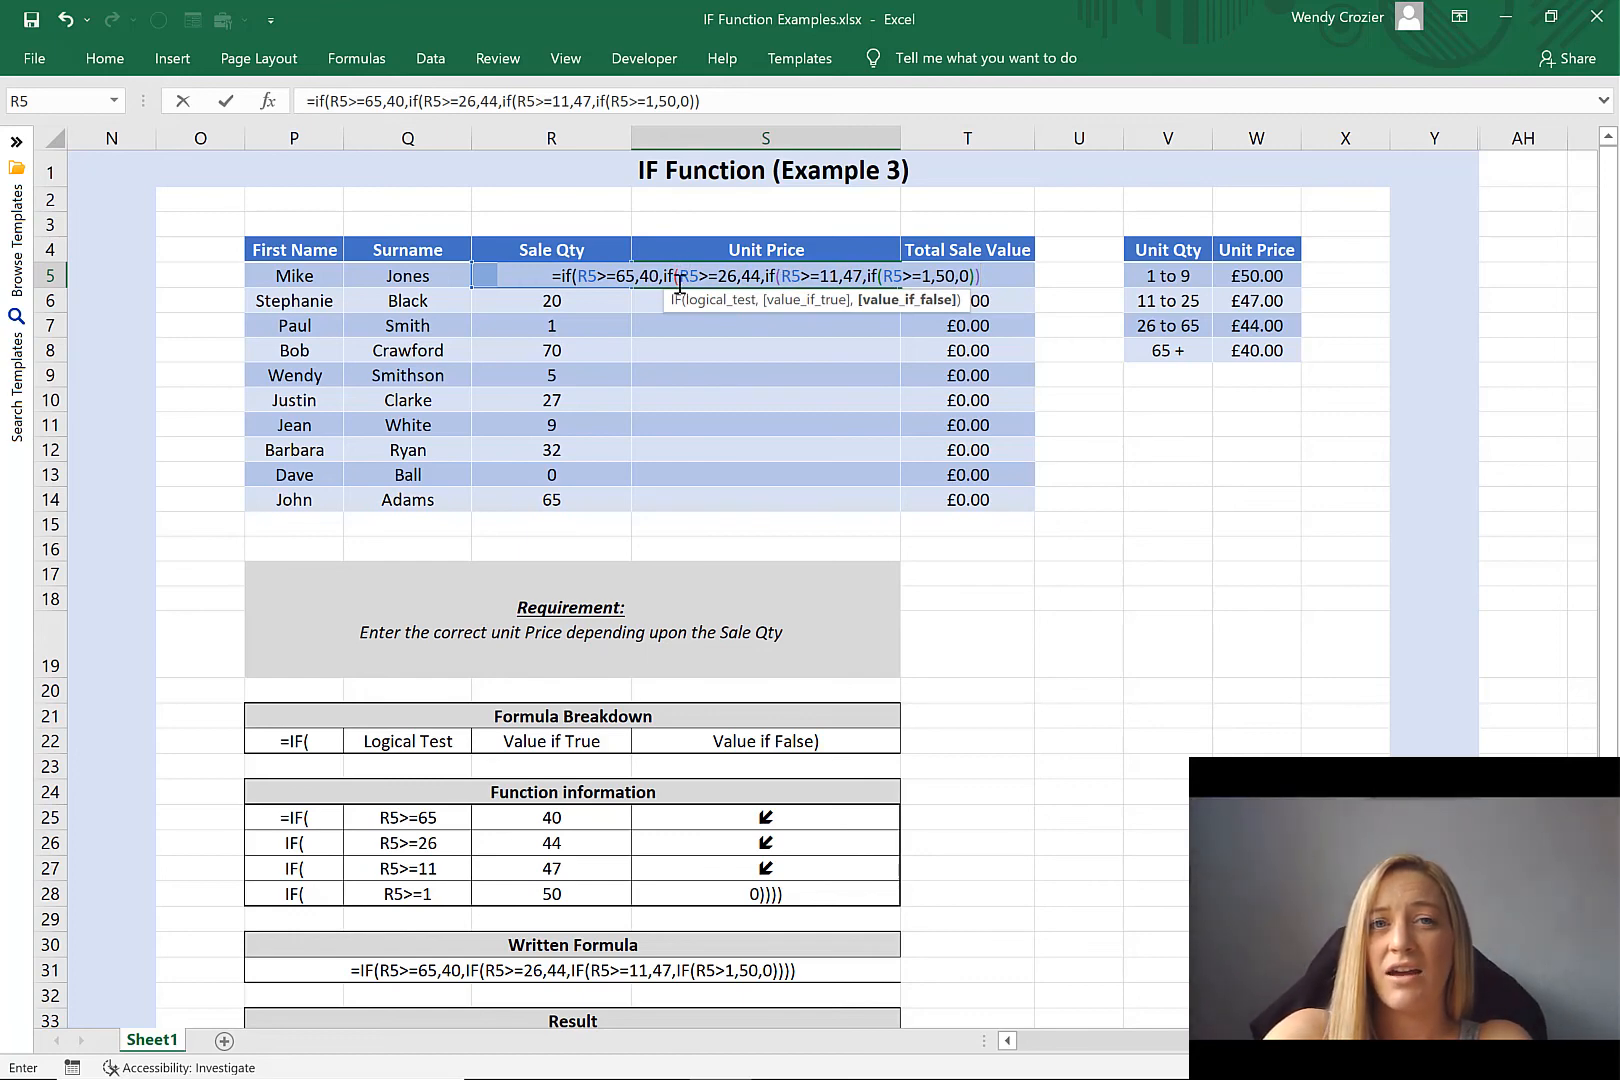
{"action": "type", "text": ")"}
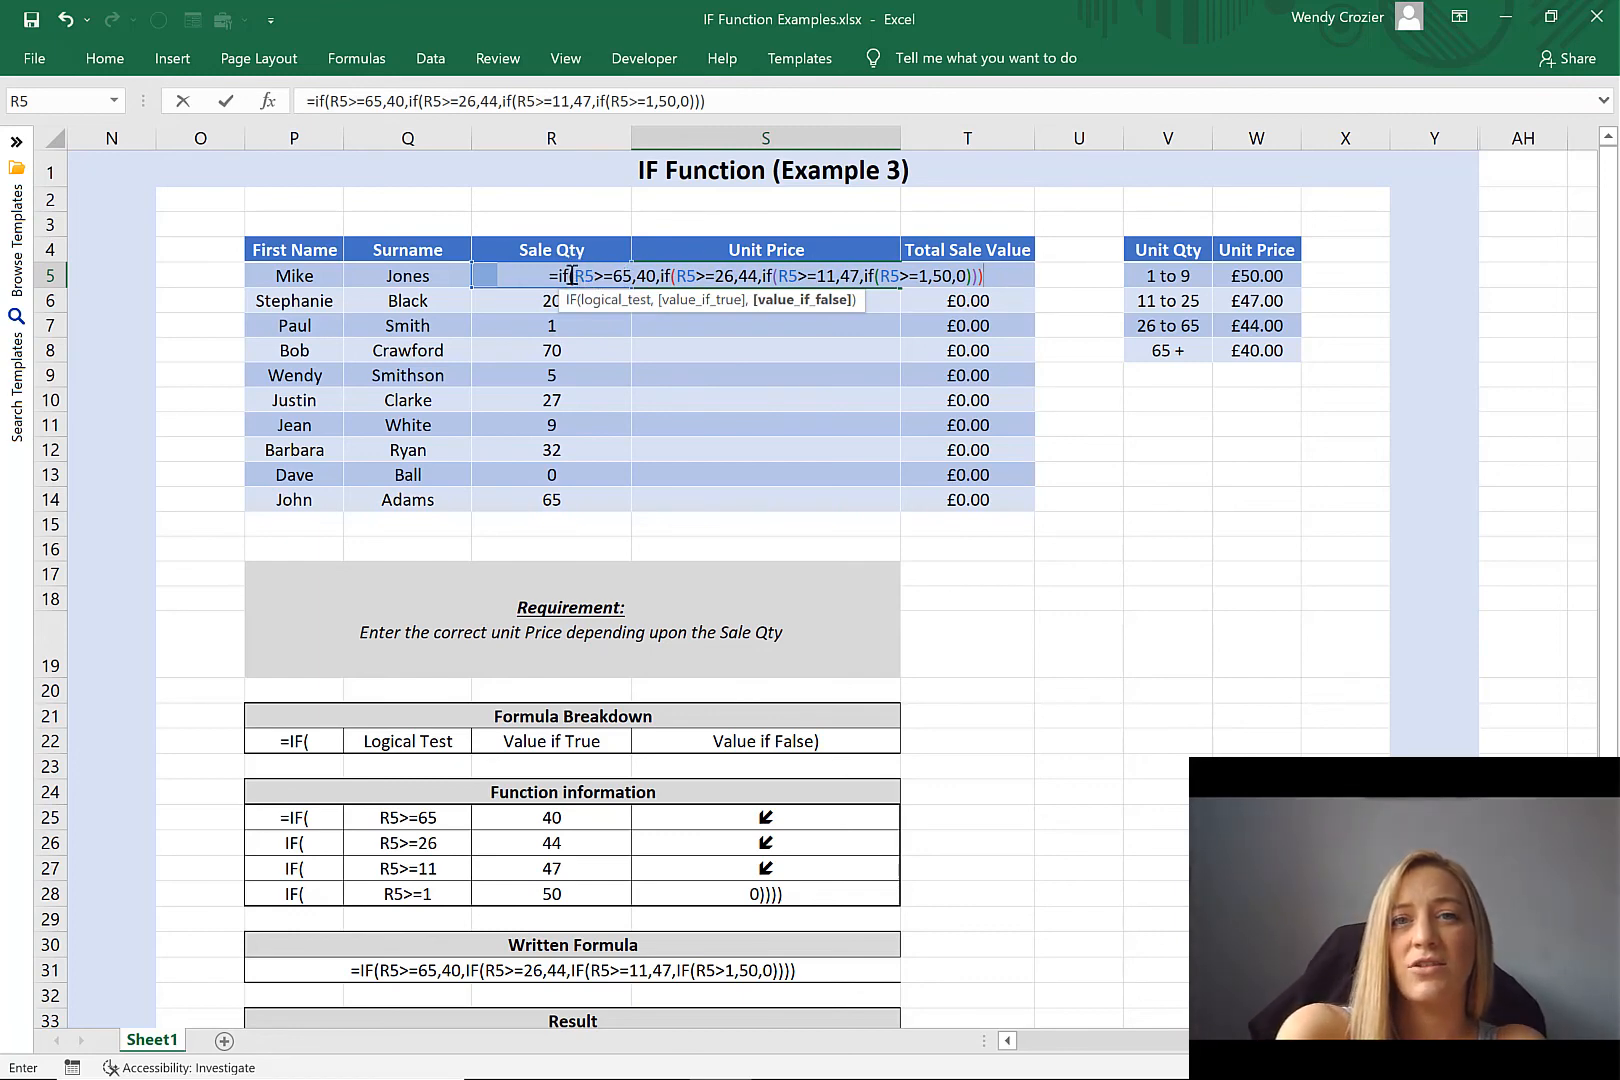
{"action": "type", "text": ")"}
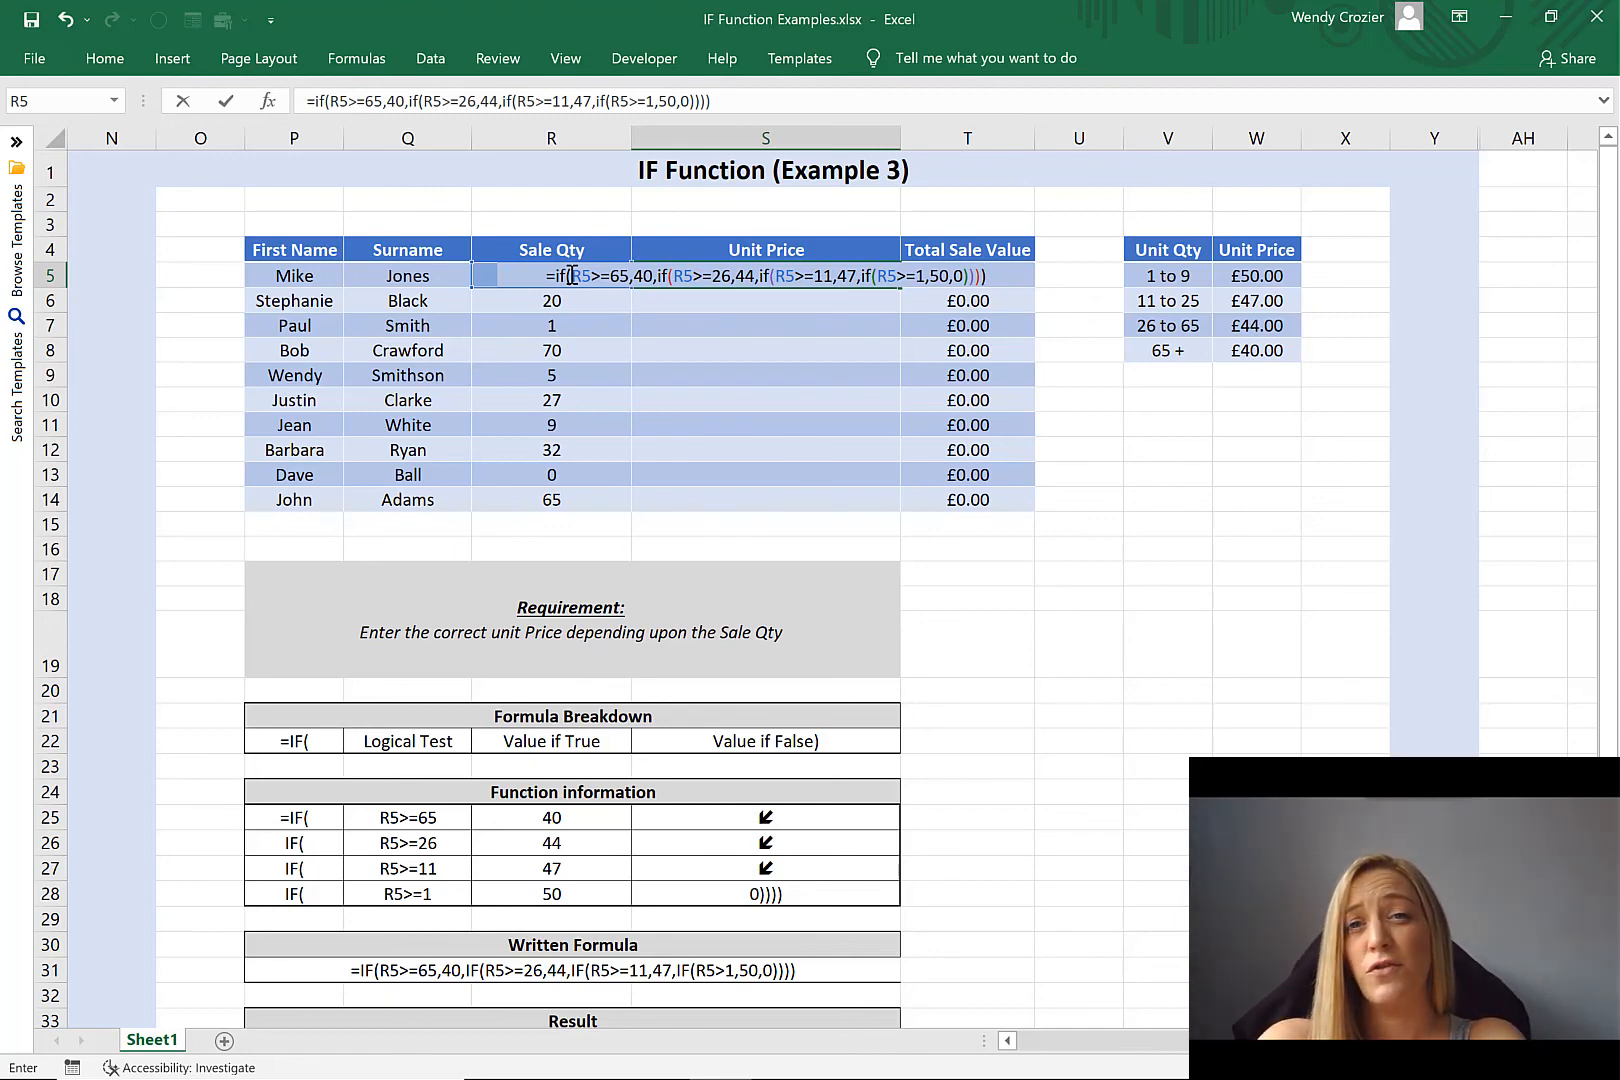
{"action": "key", "text": "Return"}
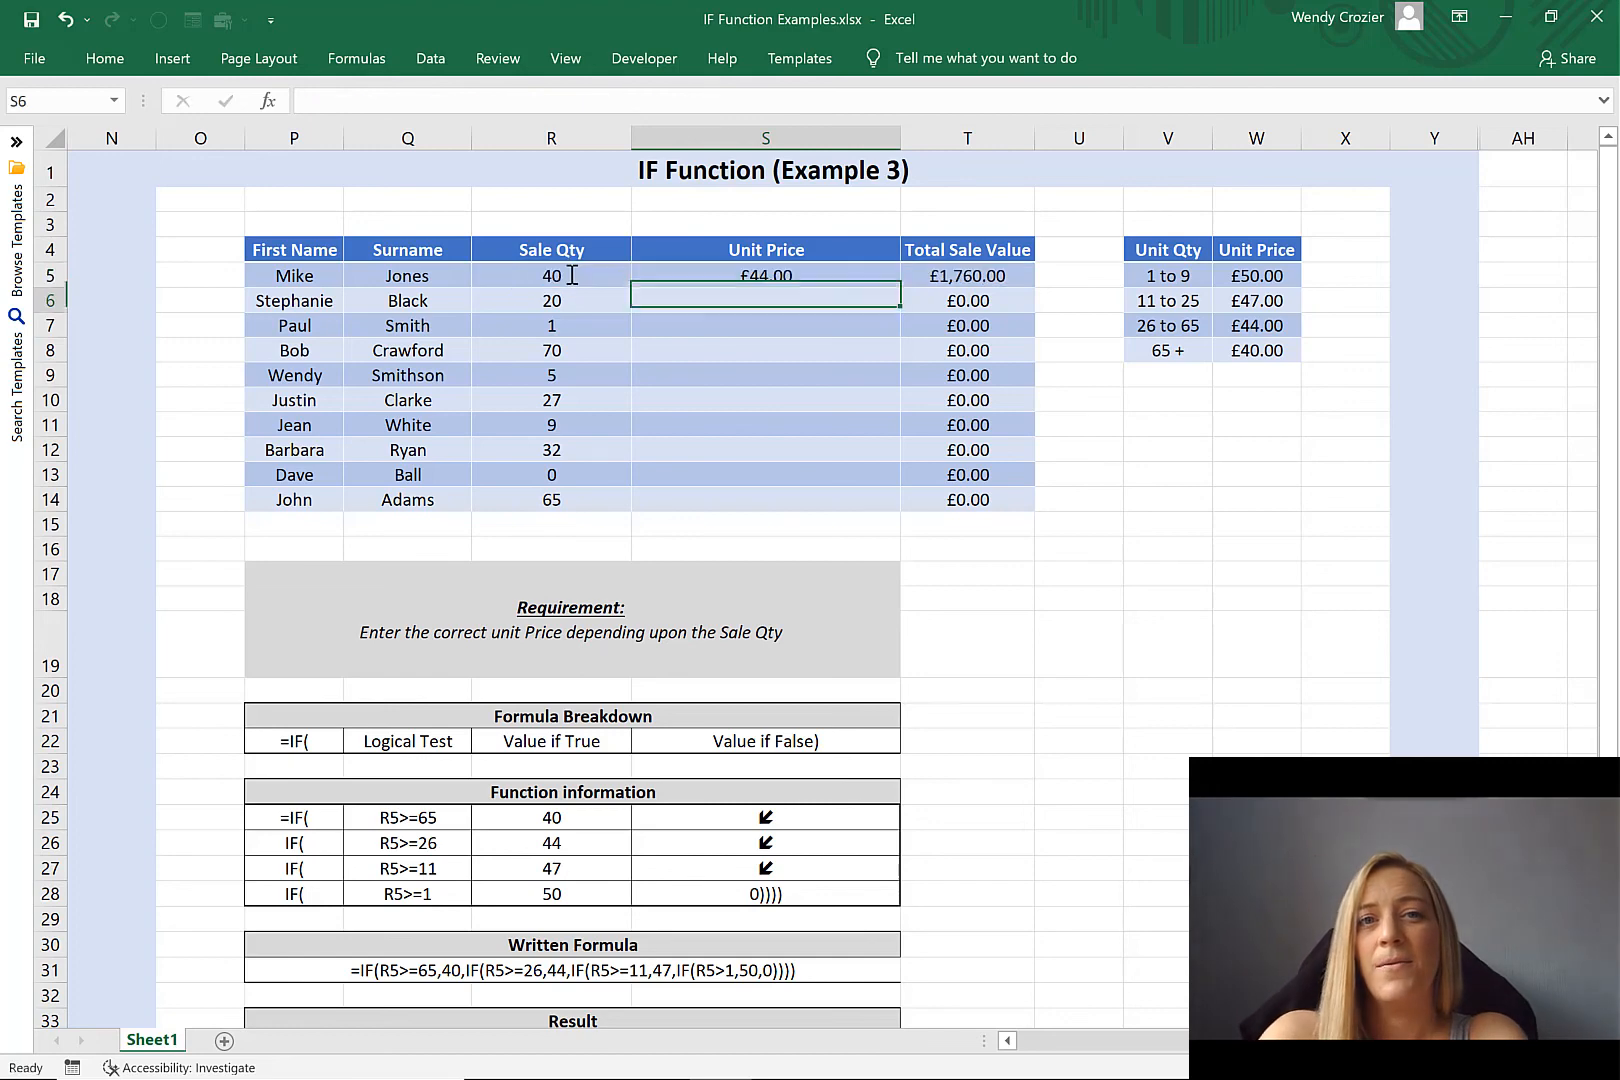
- Check the unit price in S5 against the sale quantity in R5, the price table and the total in T5
{"action": "left_click", "coordinate": [790, 276]}
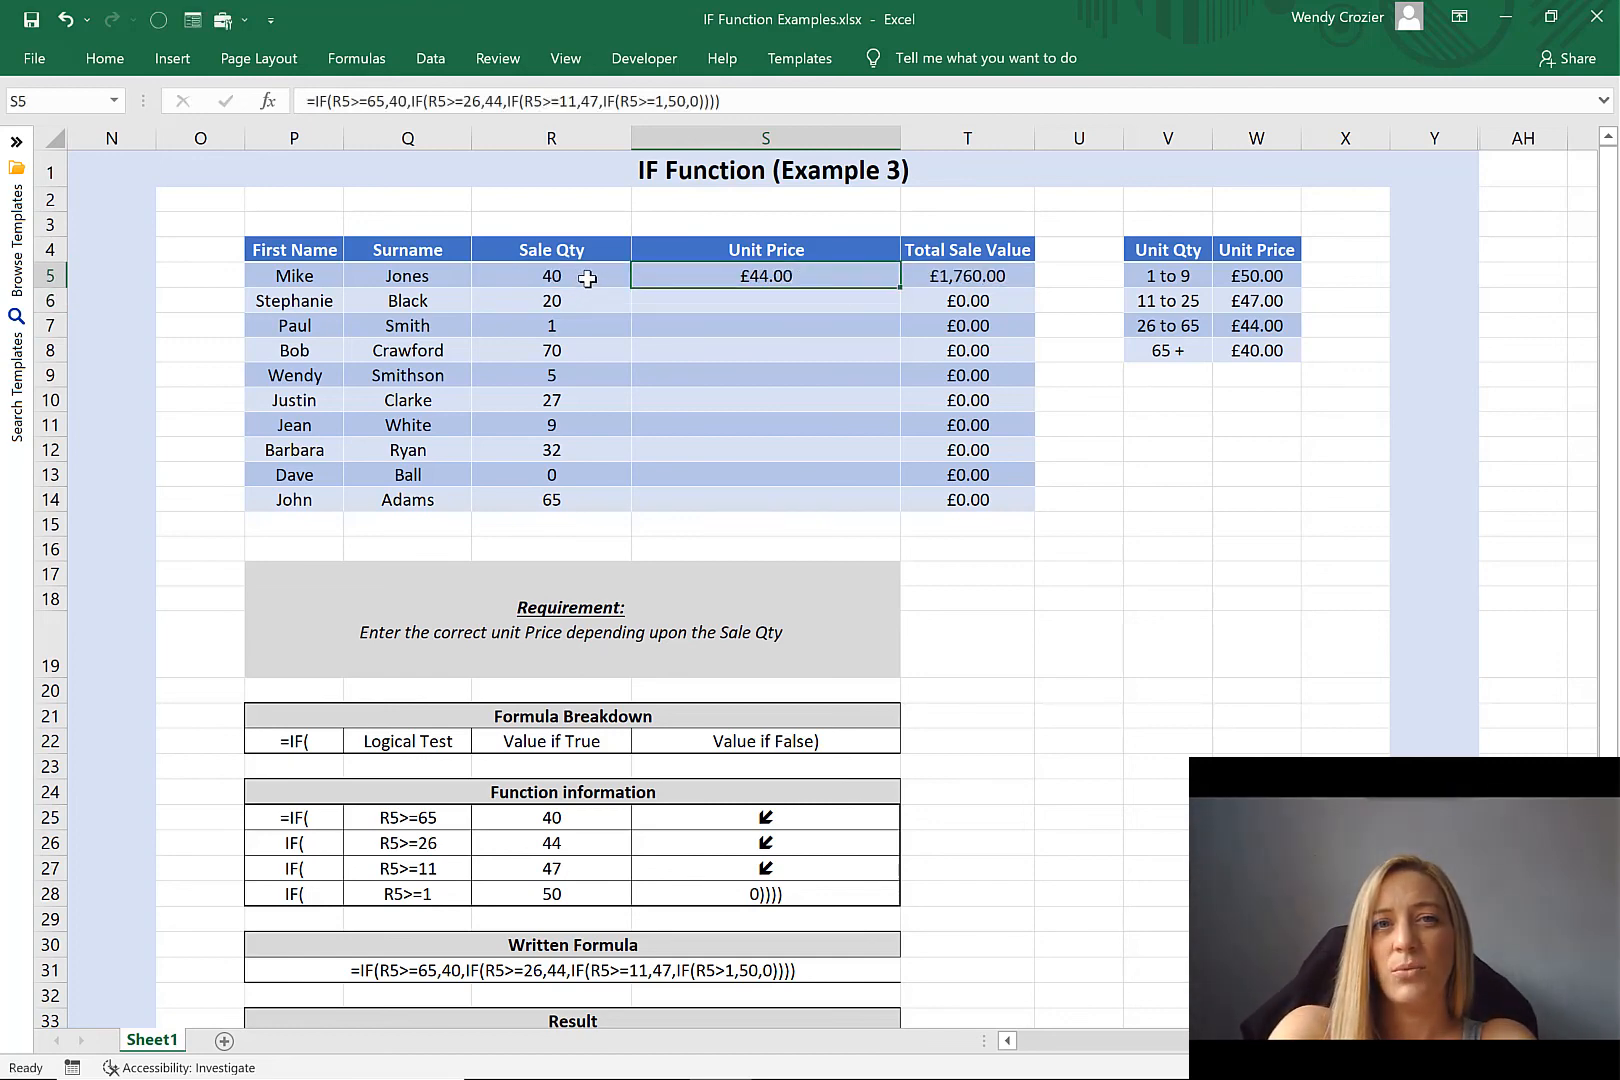
{"action": "left_click", "coordinate": [587, 279]}
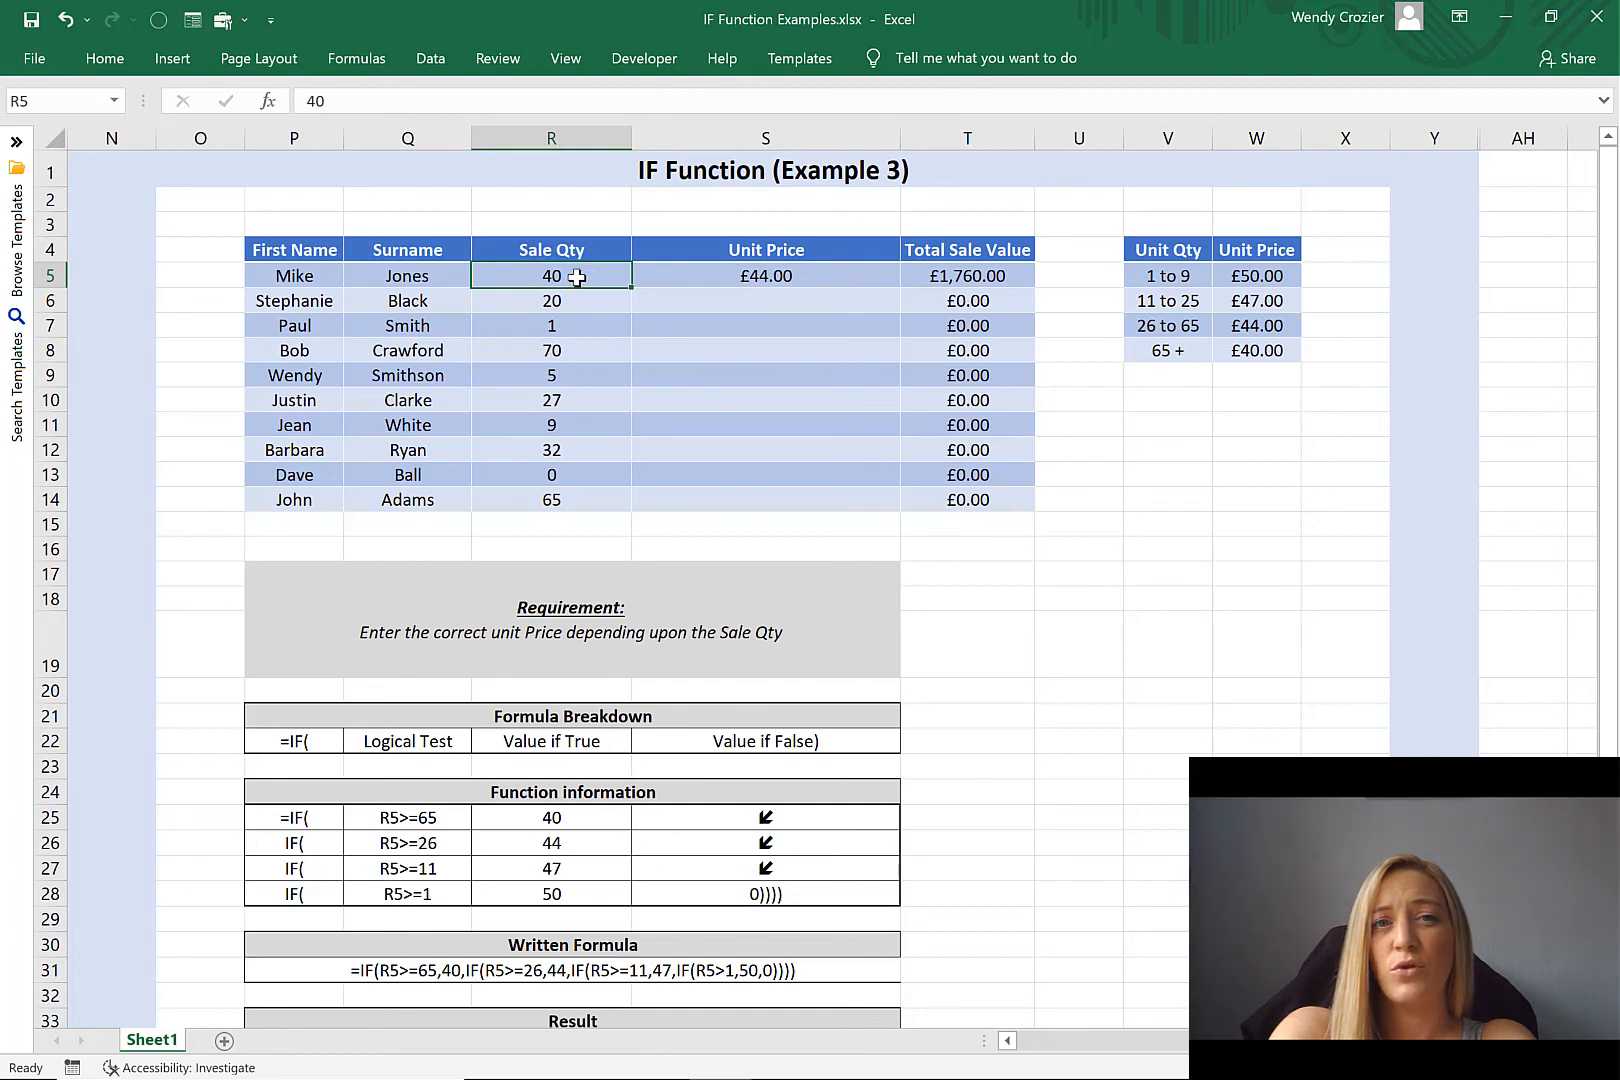
{"action": "left_click", "coordinate": [832, 282]}
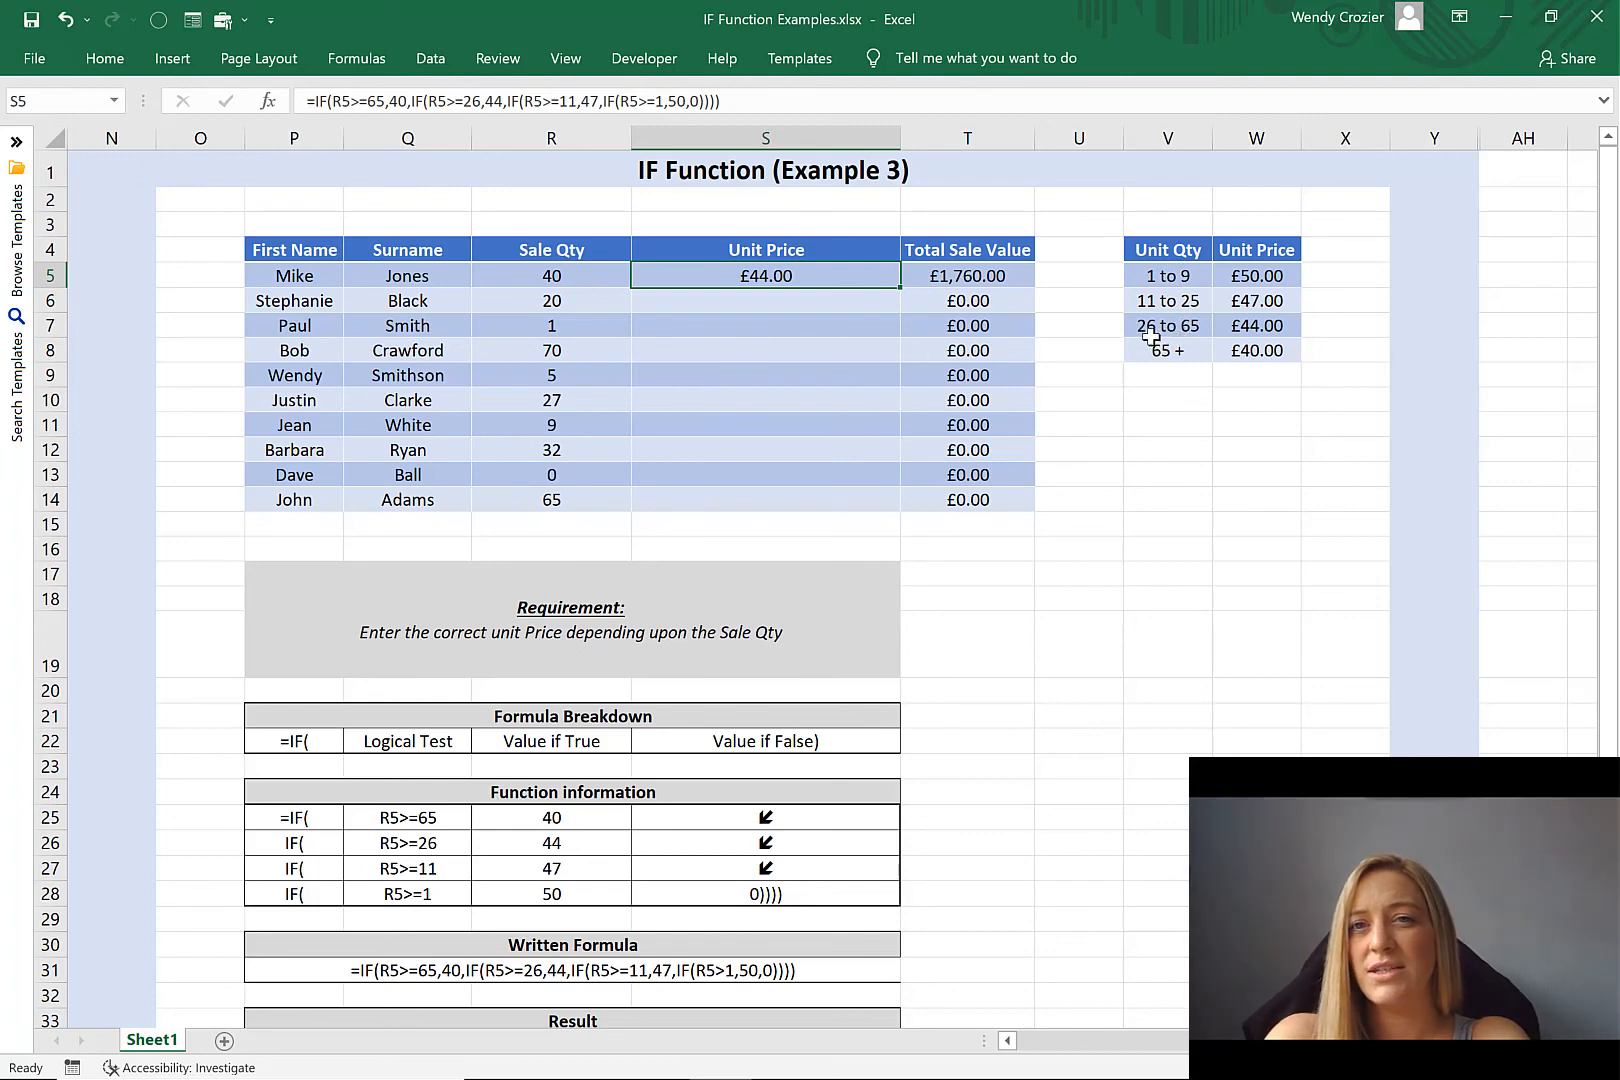
{"action": "left_click", "coordinate": [1289, 331]}
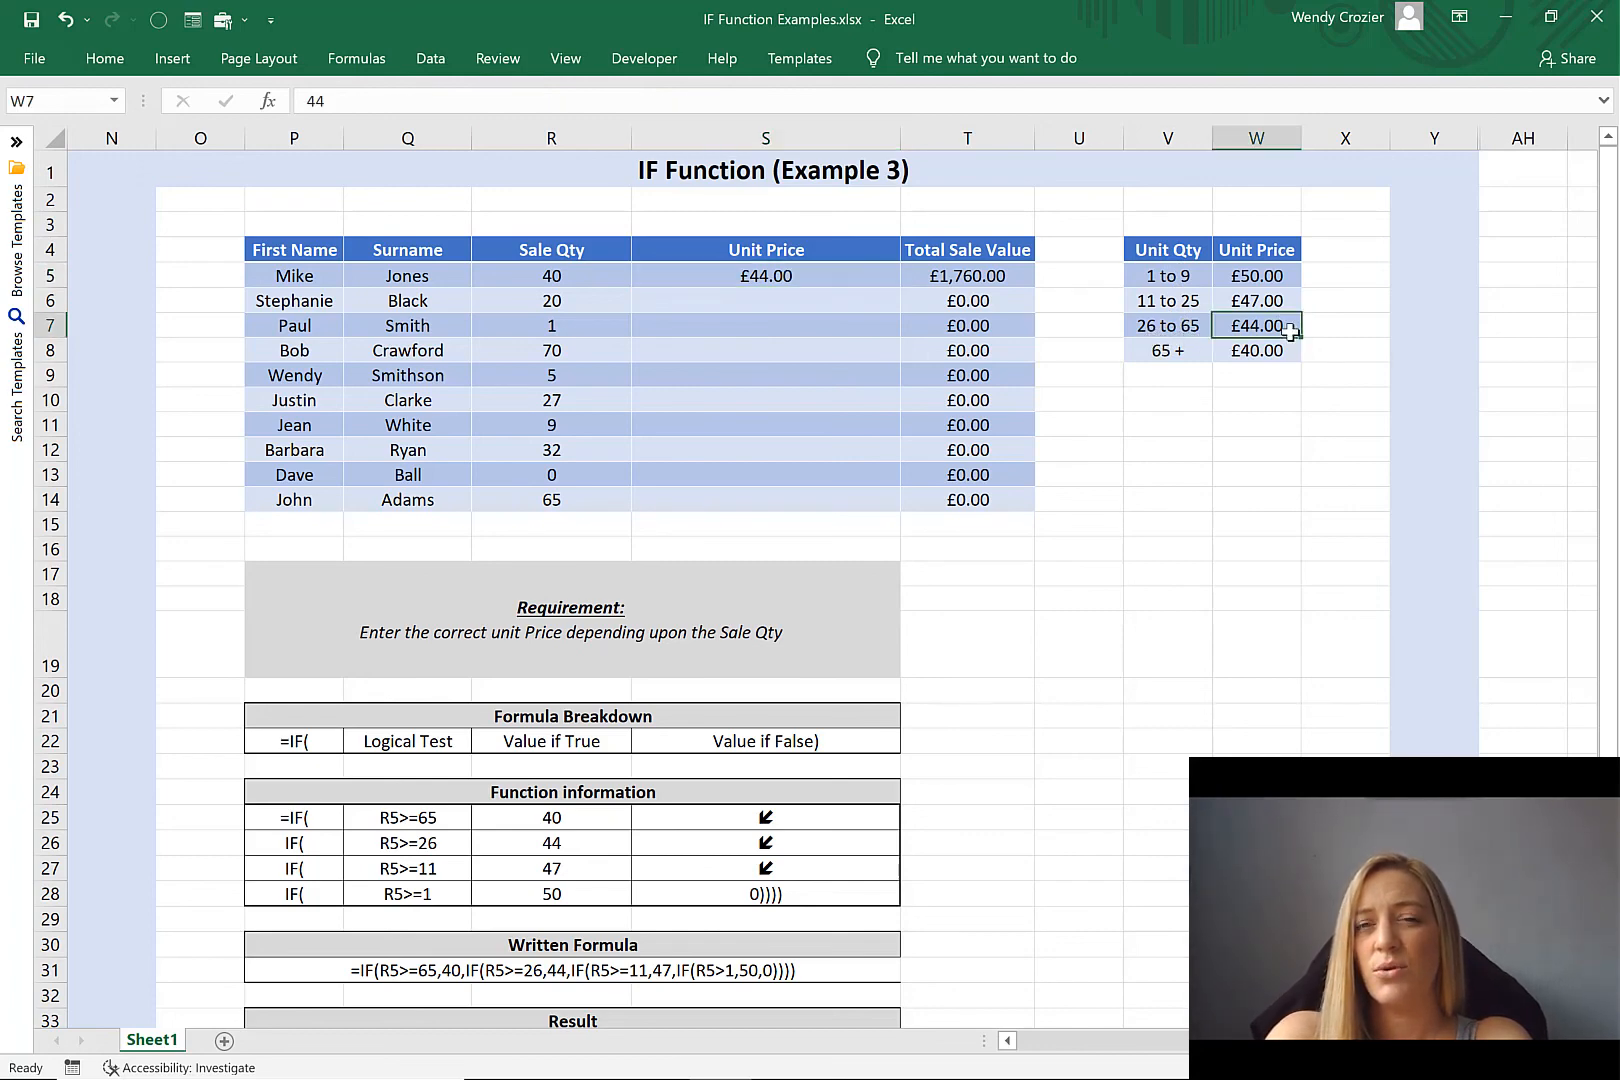
{"action": "left_click", "coordinate": [836, 277]}
{"action": "left_click", "coordinate": [993, 273]}
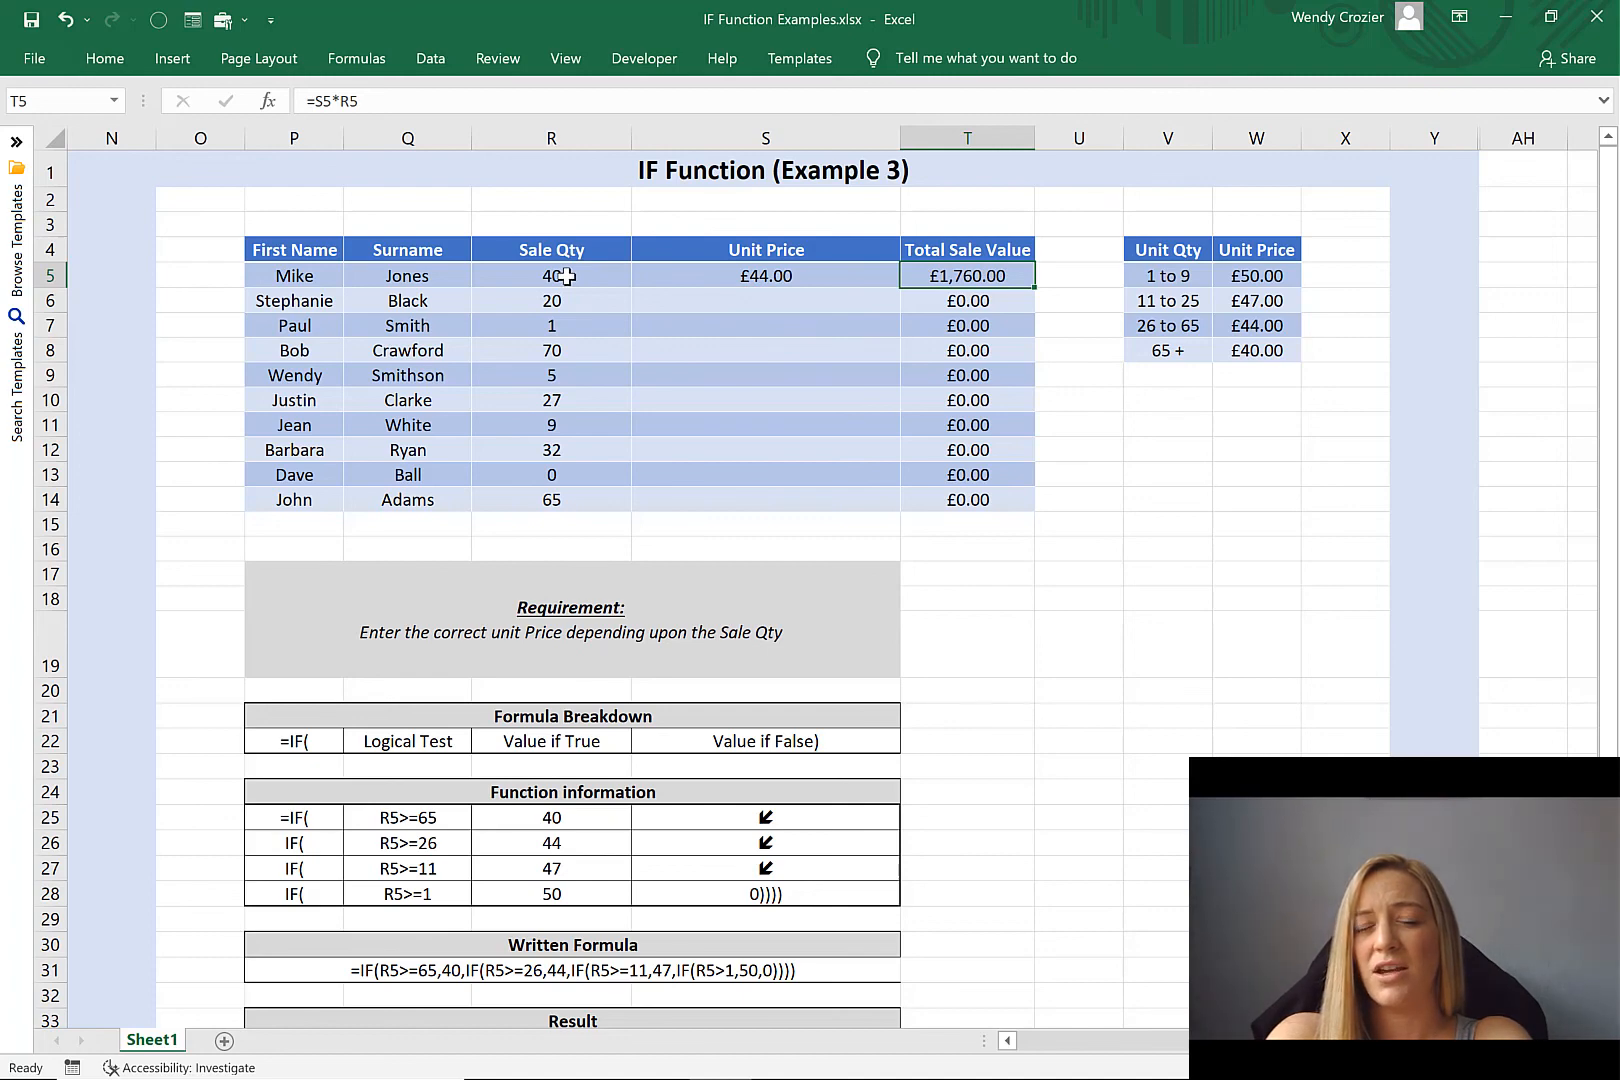
- Fill the Unit Price formula from S5 down to S14 without copying its formatting
{"action": "left_click", "coordinate": [870, 274]}
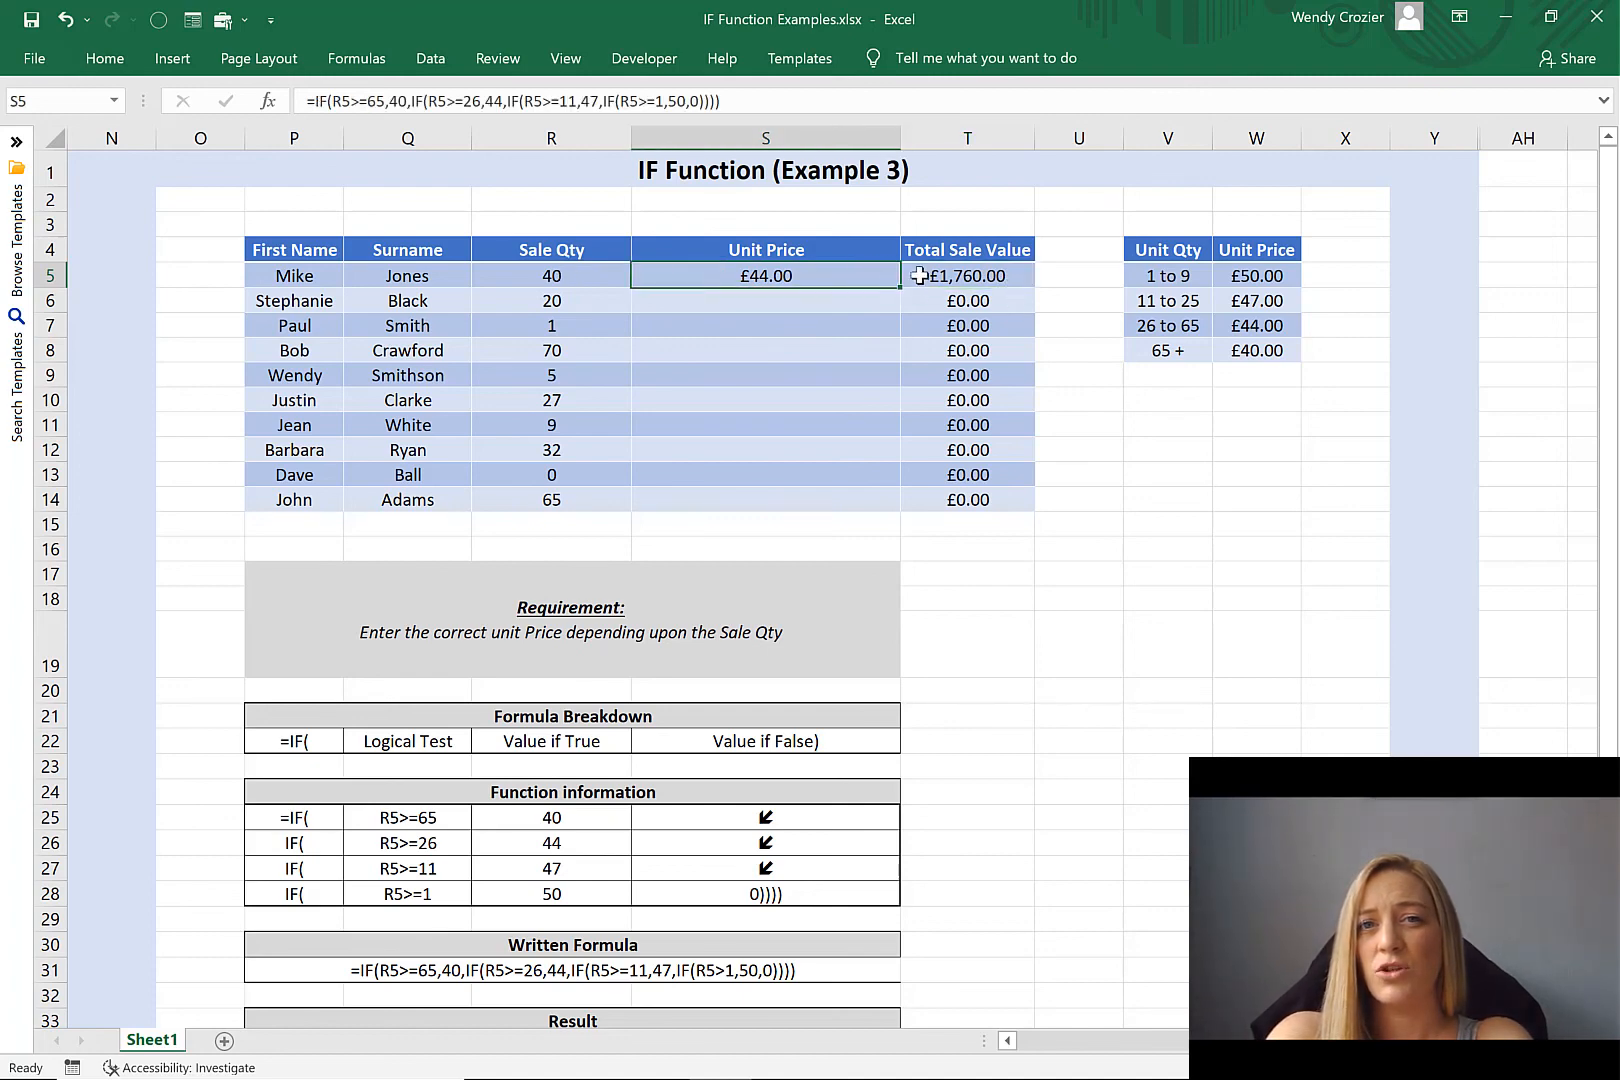
{"action": "left_click_drag", "start_coordinate": [900, 287], "coordinate": [900, 512]}
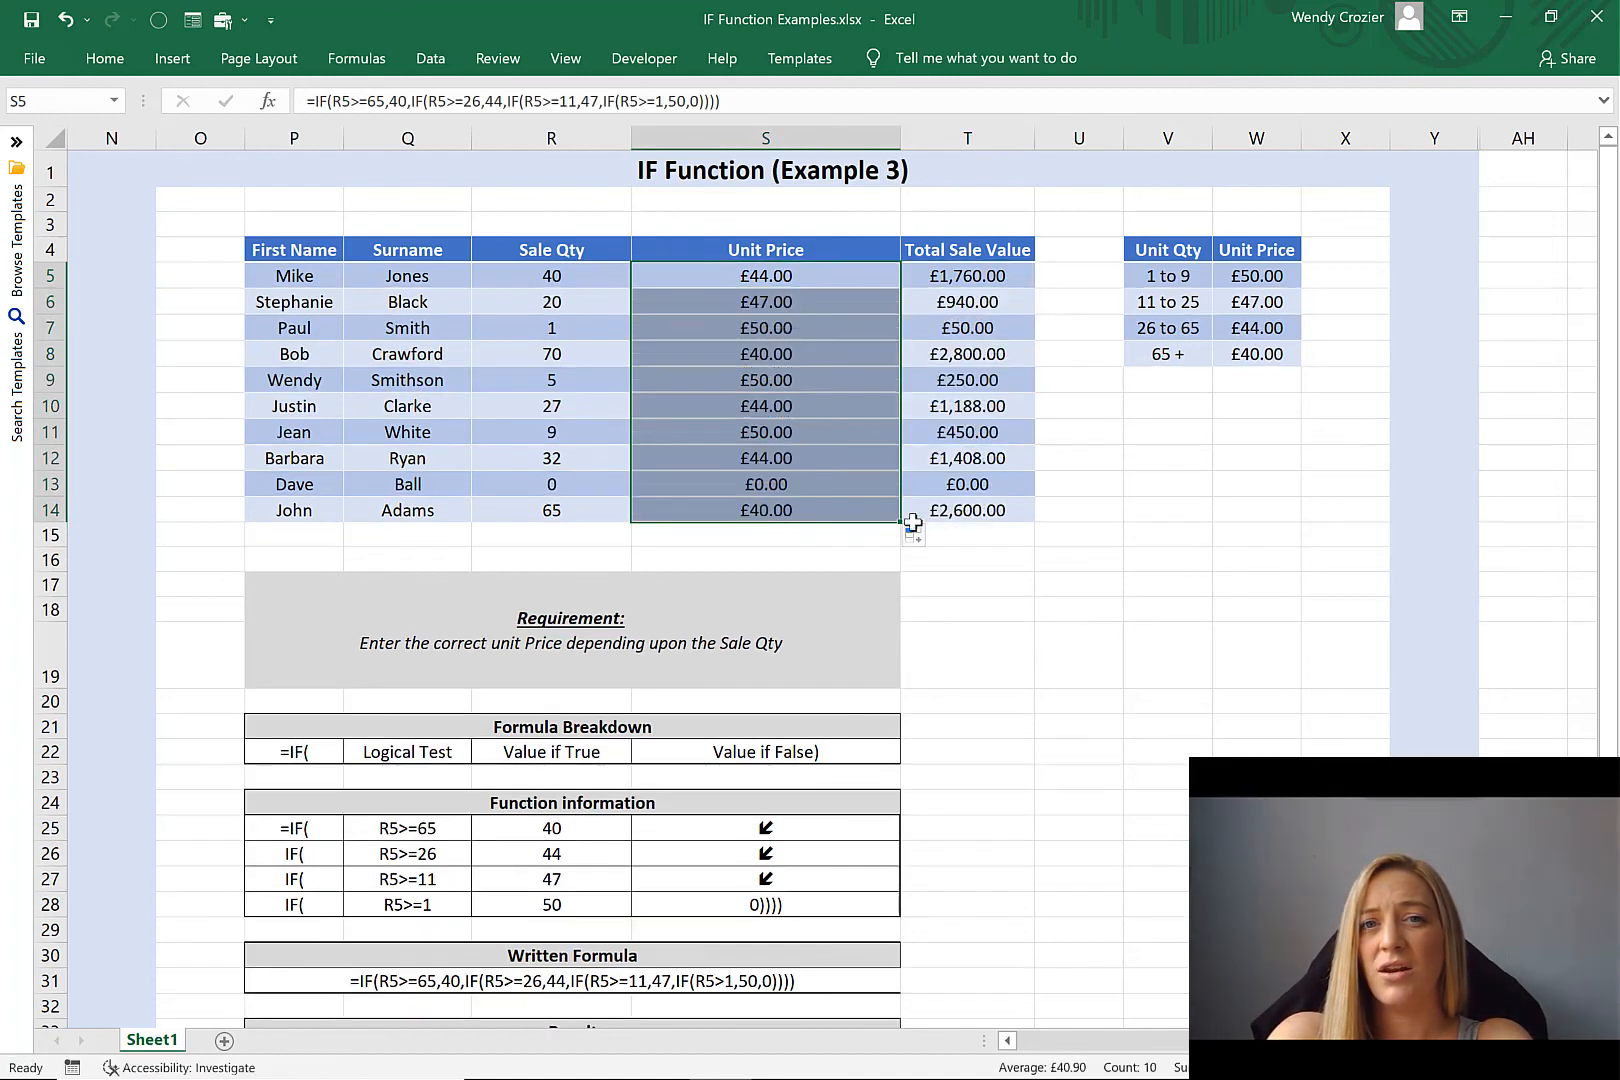
{"action": "left_click", "coordinate": [914, 537]}
{"action": "left_click", "coordinate": [902, 622]}
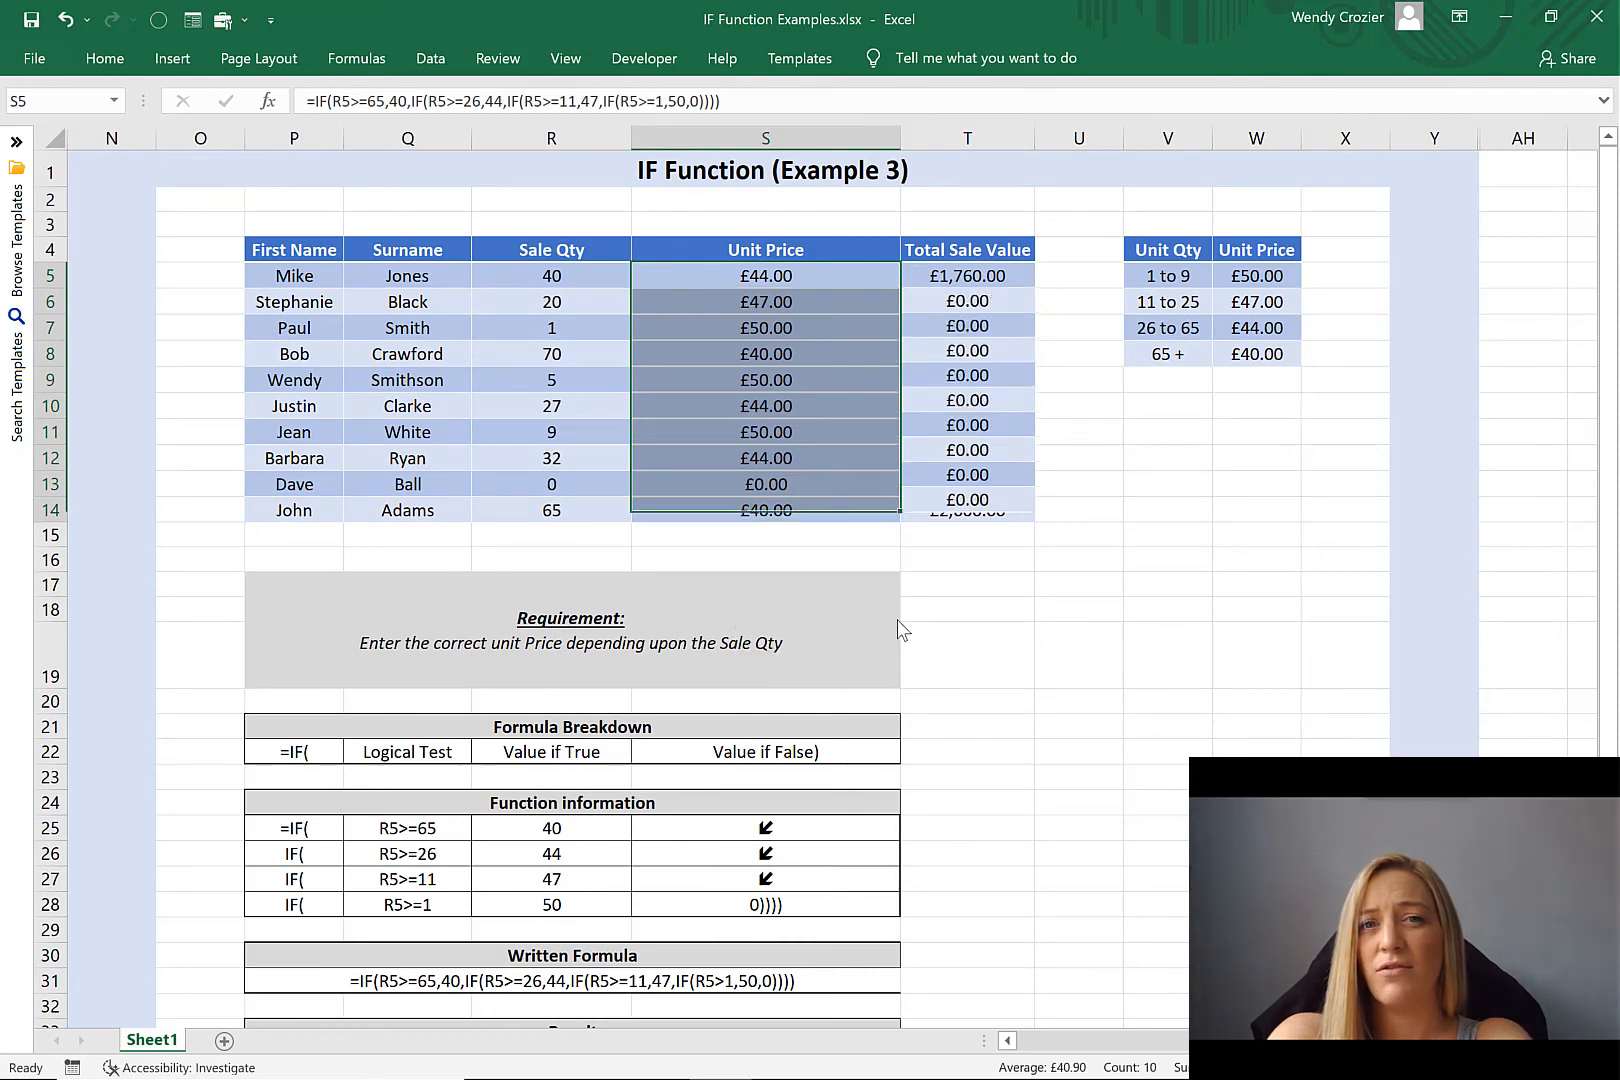
{"action": "left_click", "coordinate": [1020, 595]}
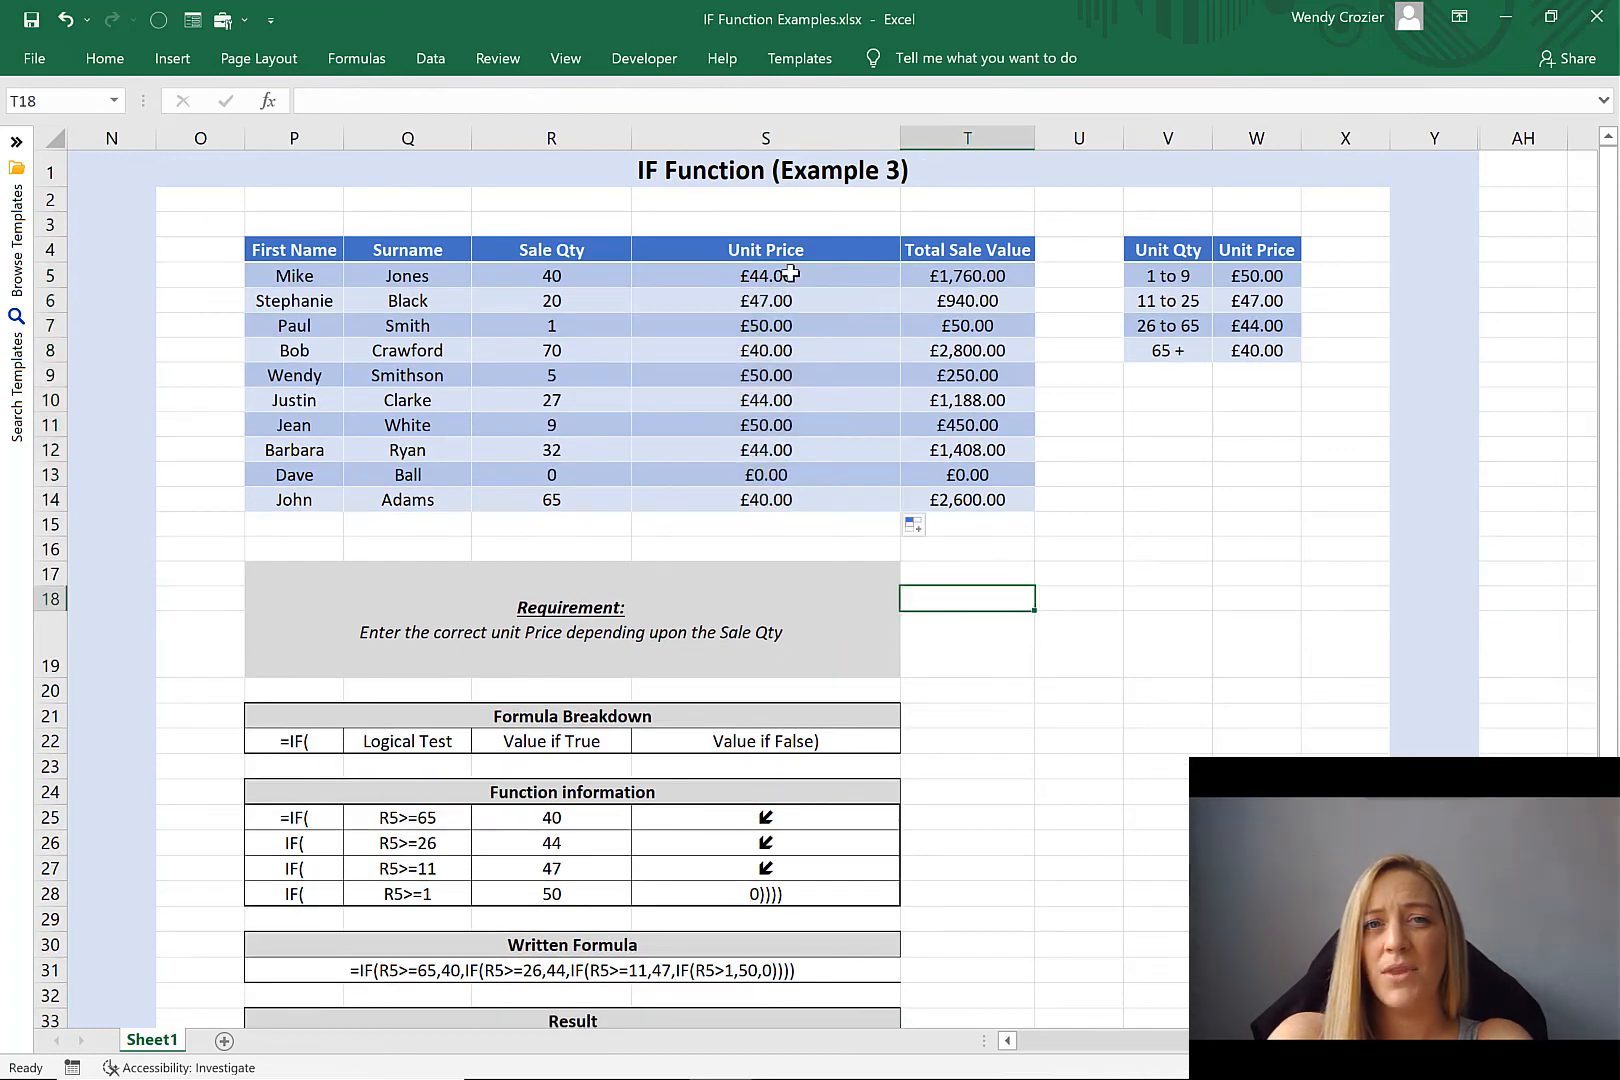
- Check the filled unit prices in S9 and S13 against their sale quantities in R9 and R13
{"action": "left_click", "coordinate": [801, 377]}
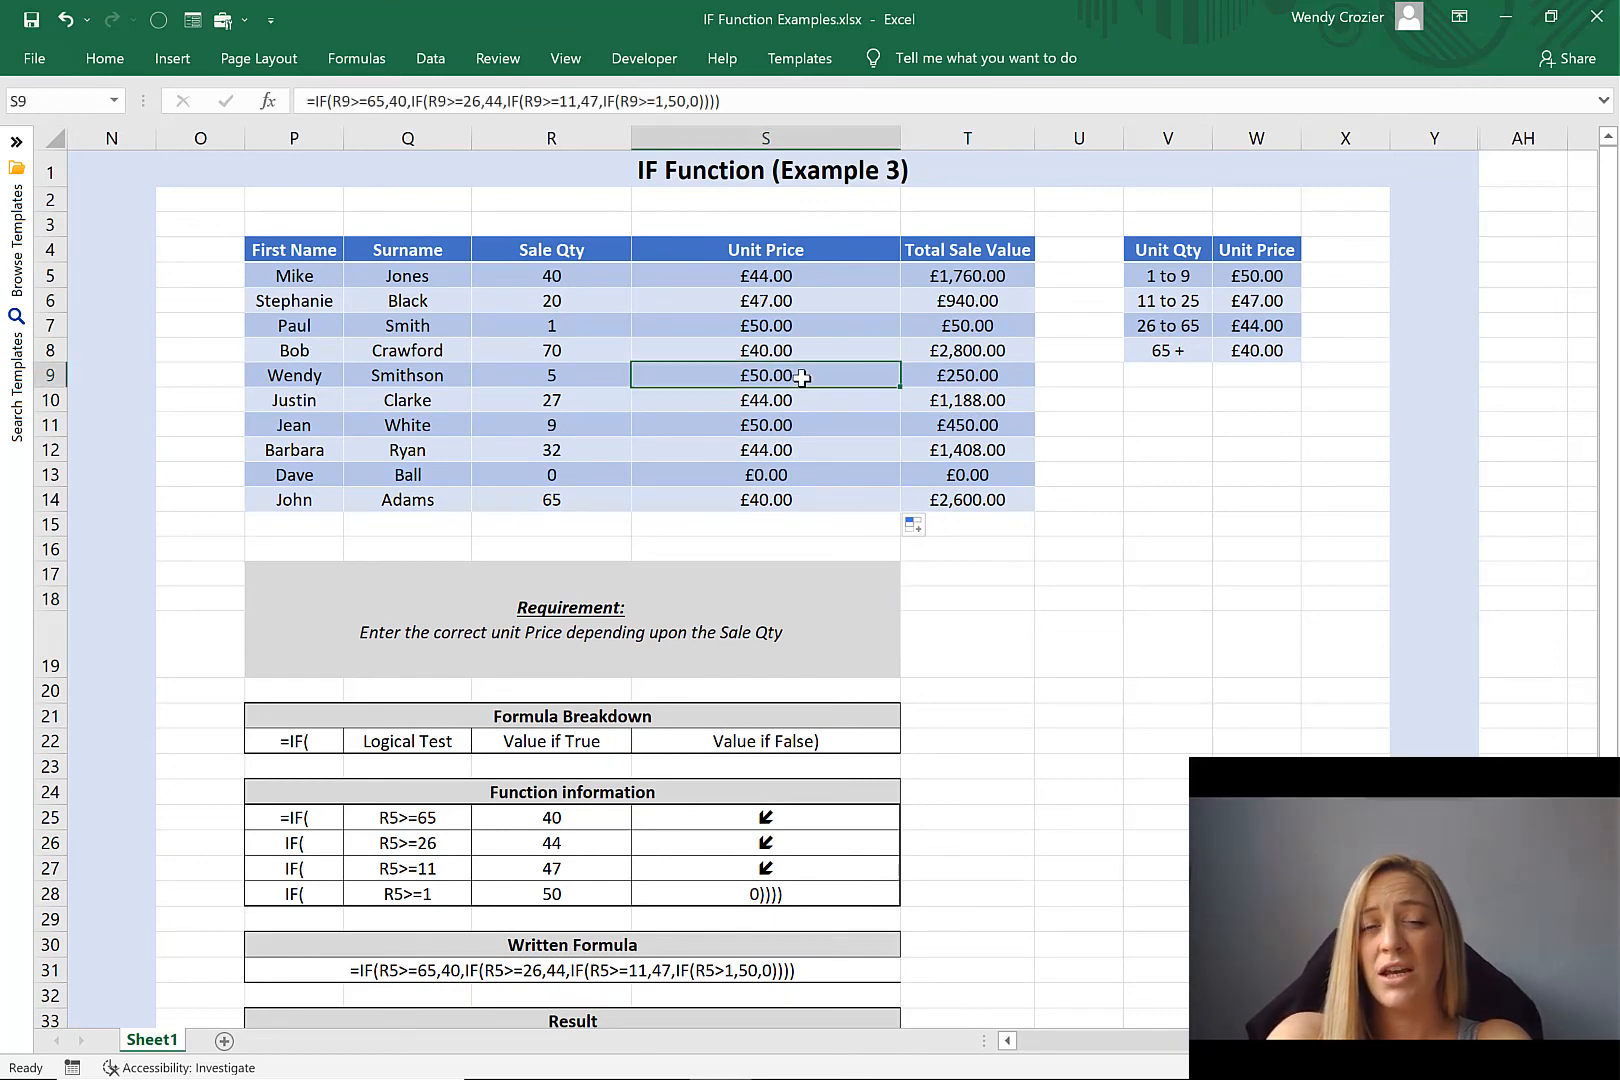
{"action": "left_click", "coordinate": [596, 381]}
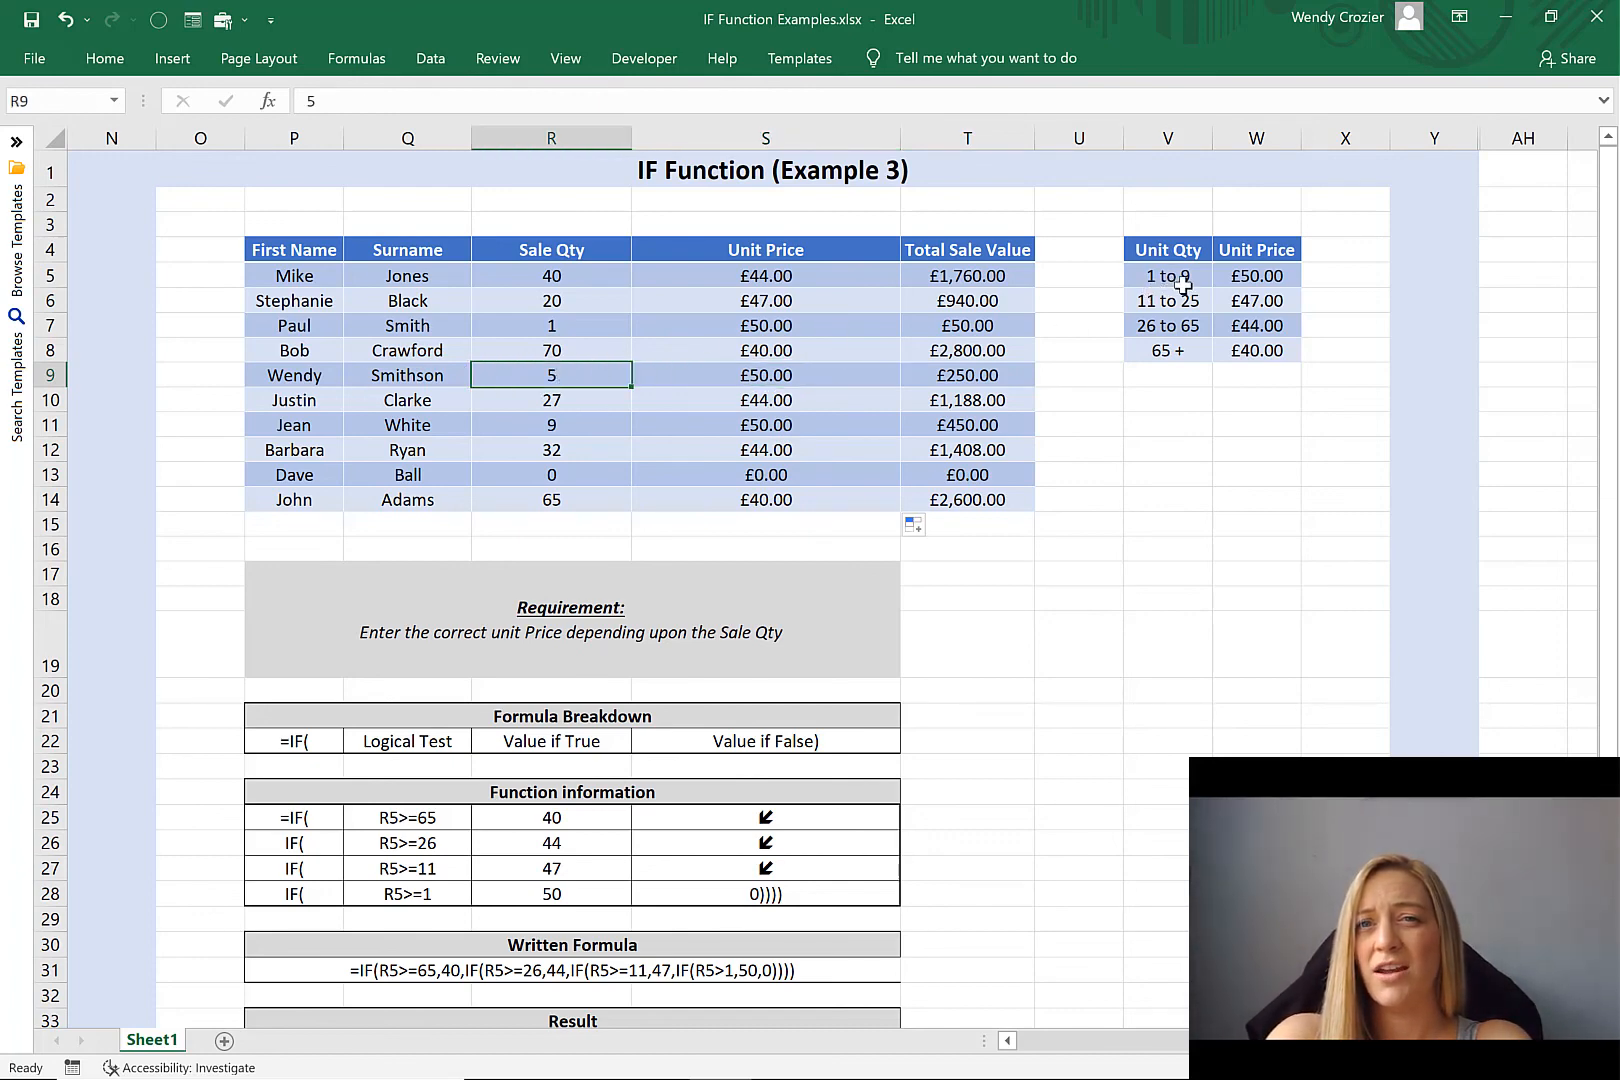
{"action": "left_click", "coordinate": [767, 375]}
{"action": "key", "text": "Down"}
{"action": "key", "text": "Down"}
{"action": "key", "text": "Down"}
{"action": "key", "text": "Down"}
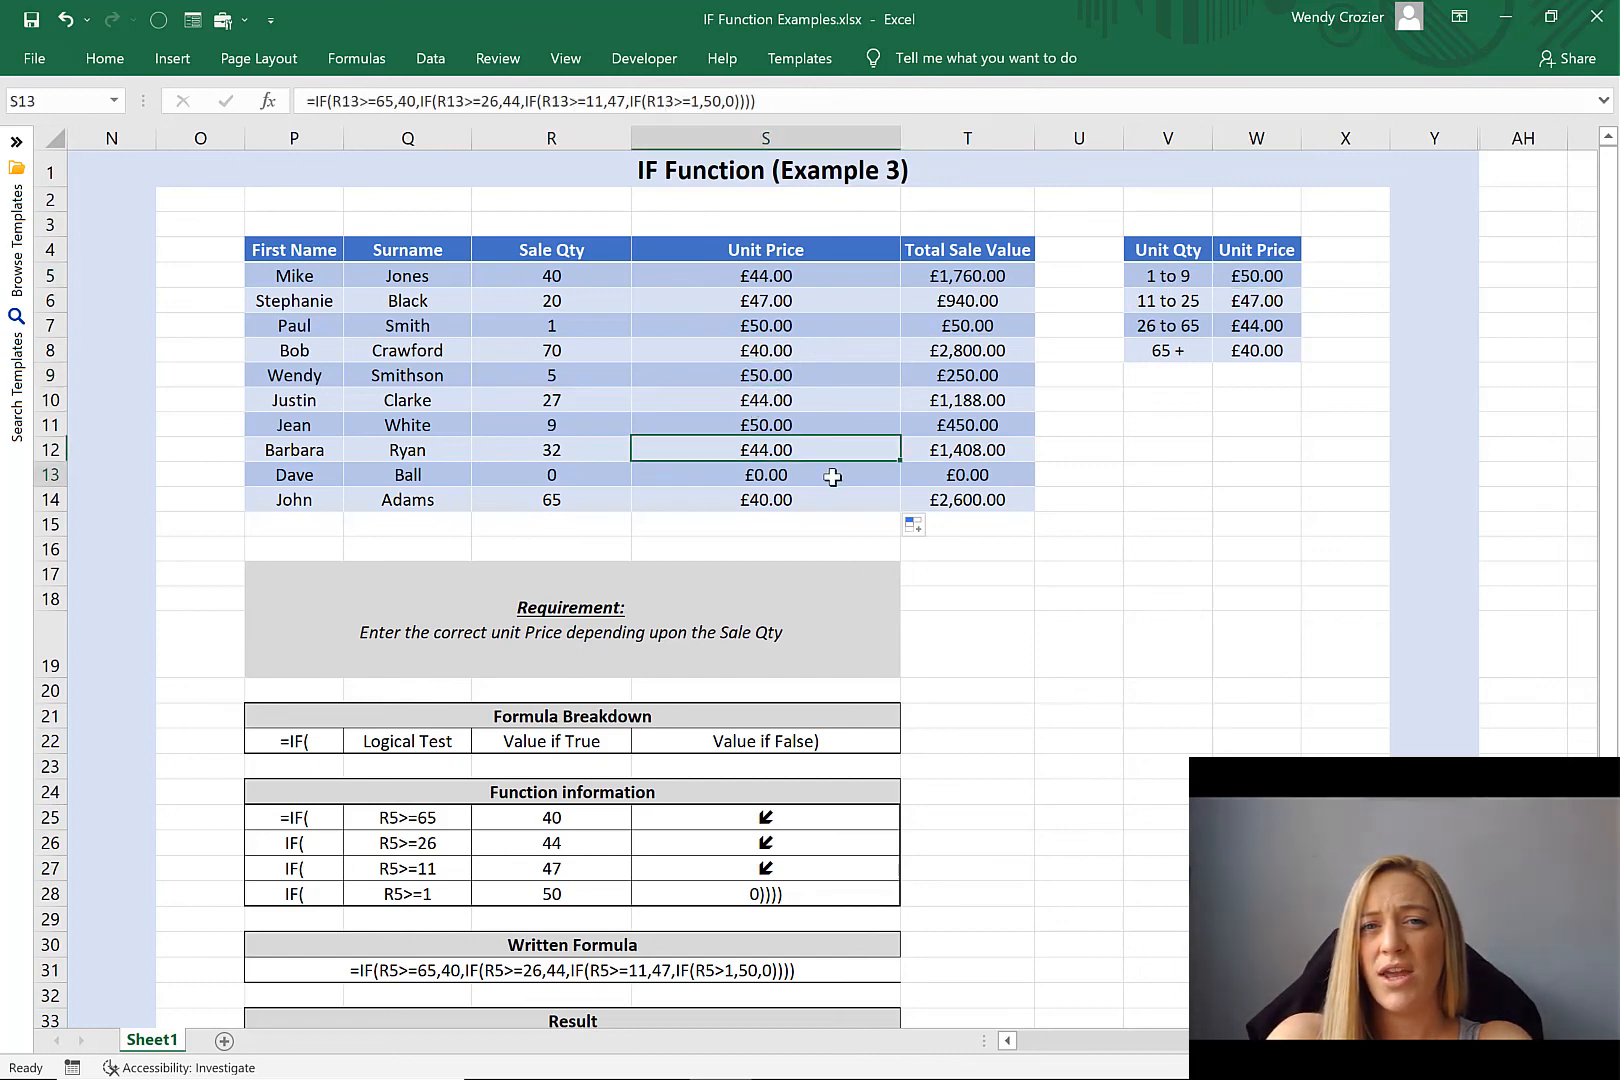
{"action": "left_click", "coordinate": [528, 474]}
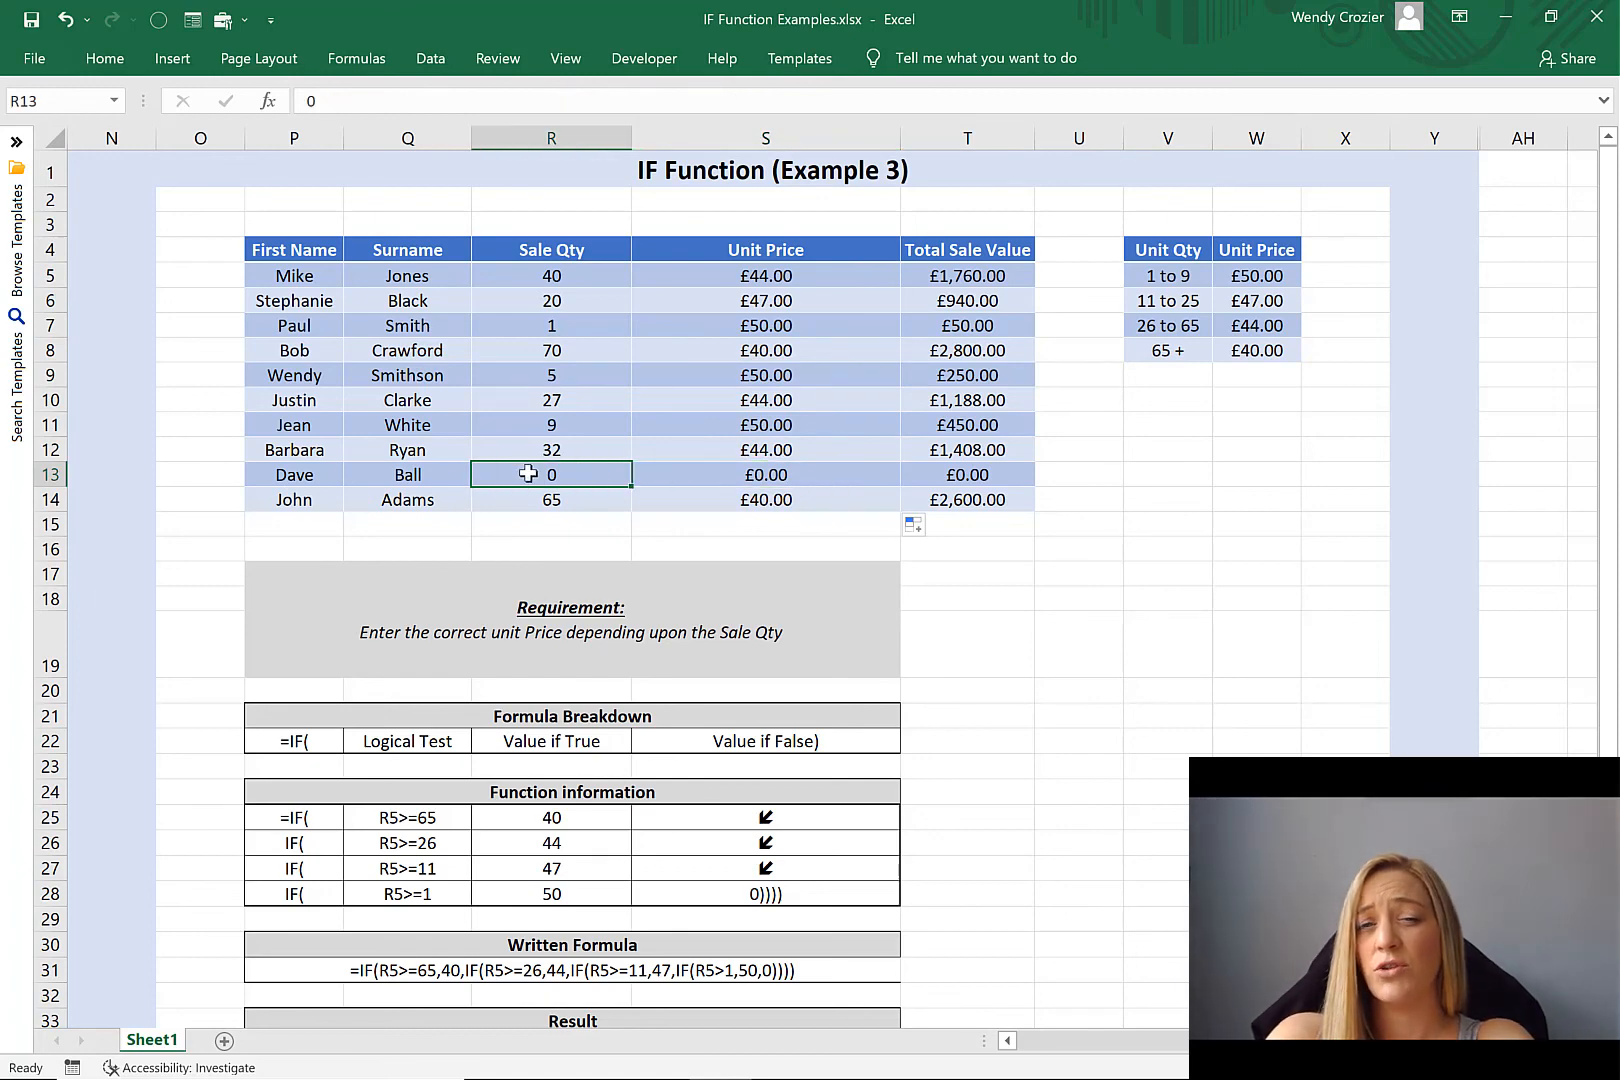
{"action": "left_click", "coordinate": [768, 467]}
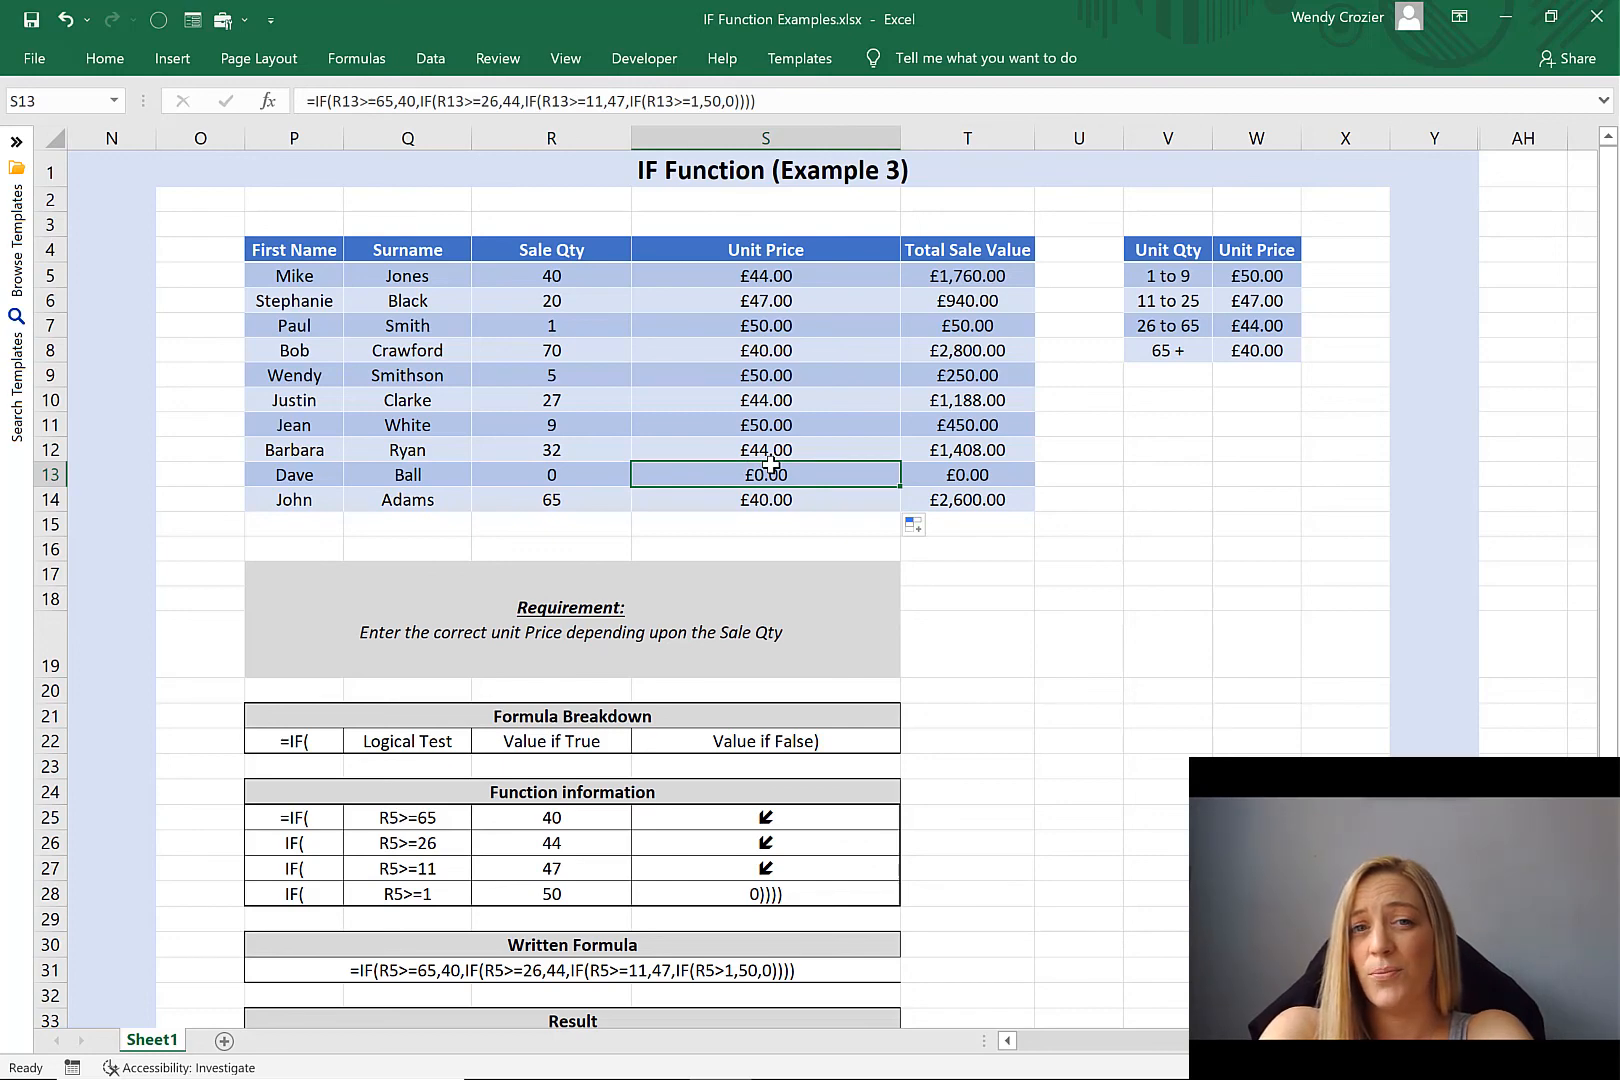